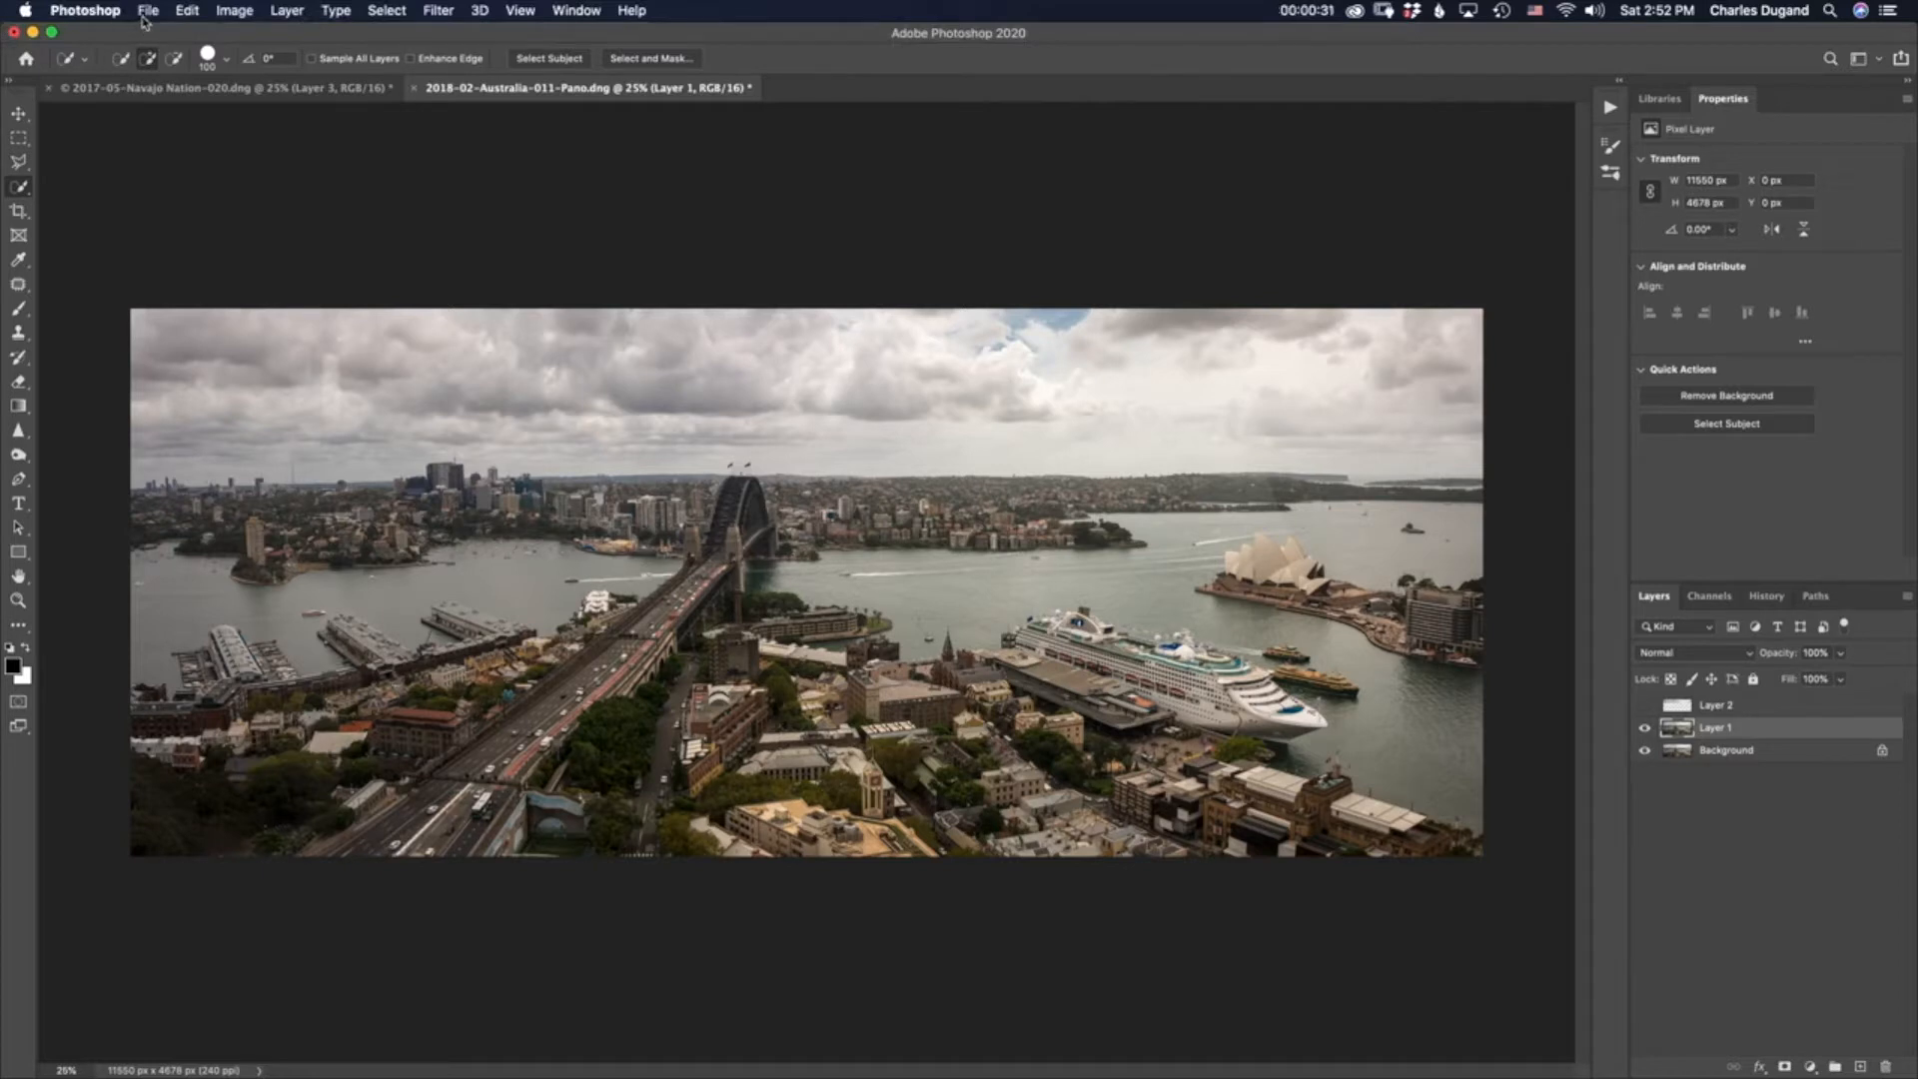
# Step: Apply a Levels adjustment directly to Layer 1 with input black 9, midtones 0.93 and white 249, comparing it with the preview off
pyautogui.click(238, 12)
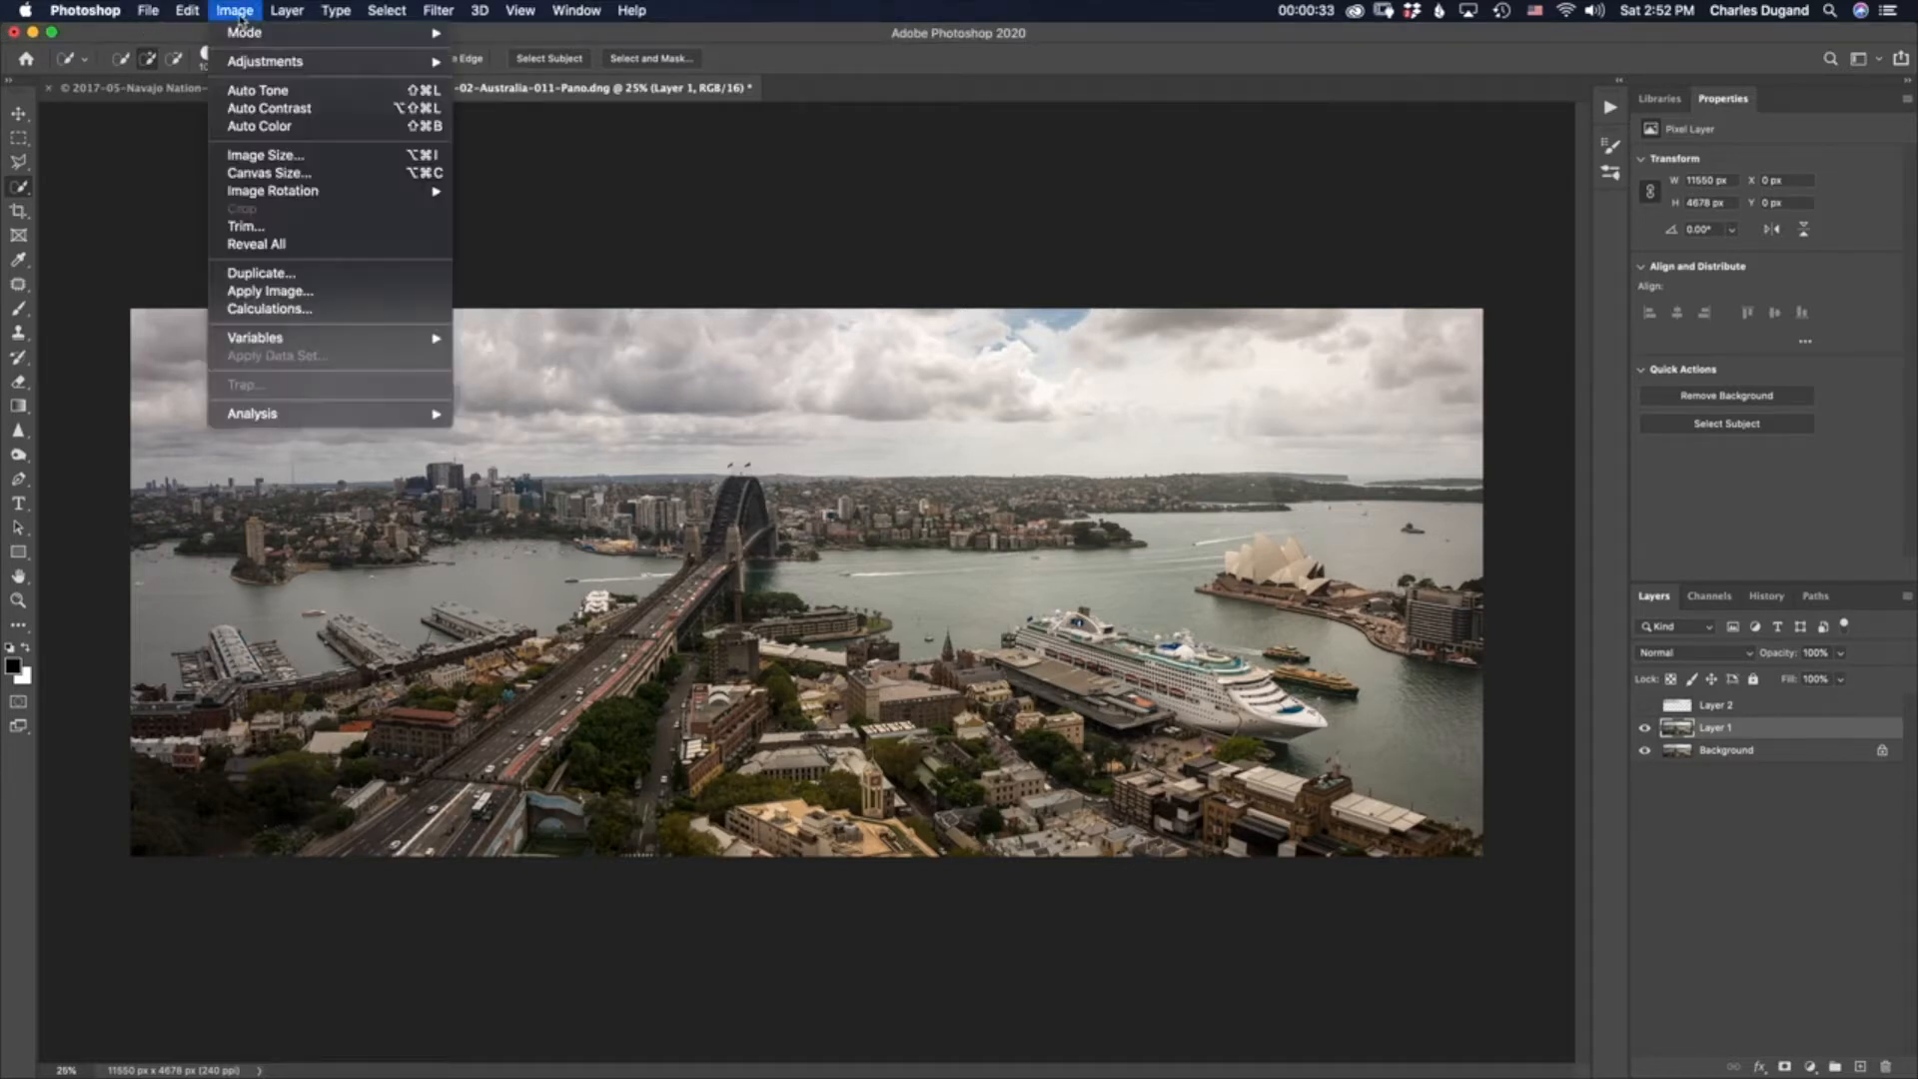
pyautogui.moveTo(276, 64)
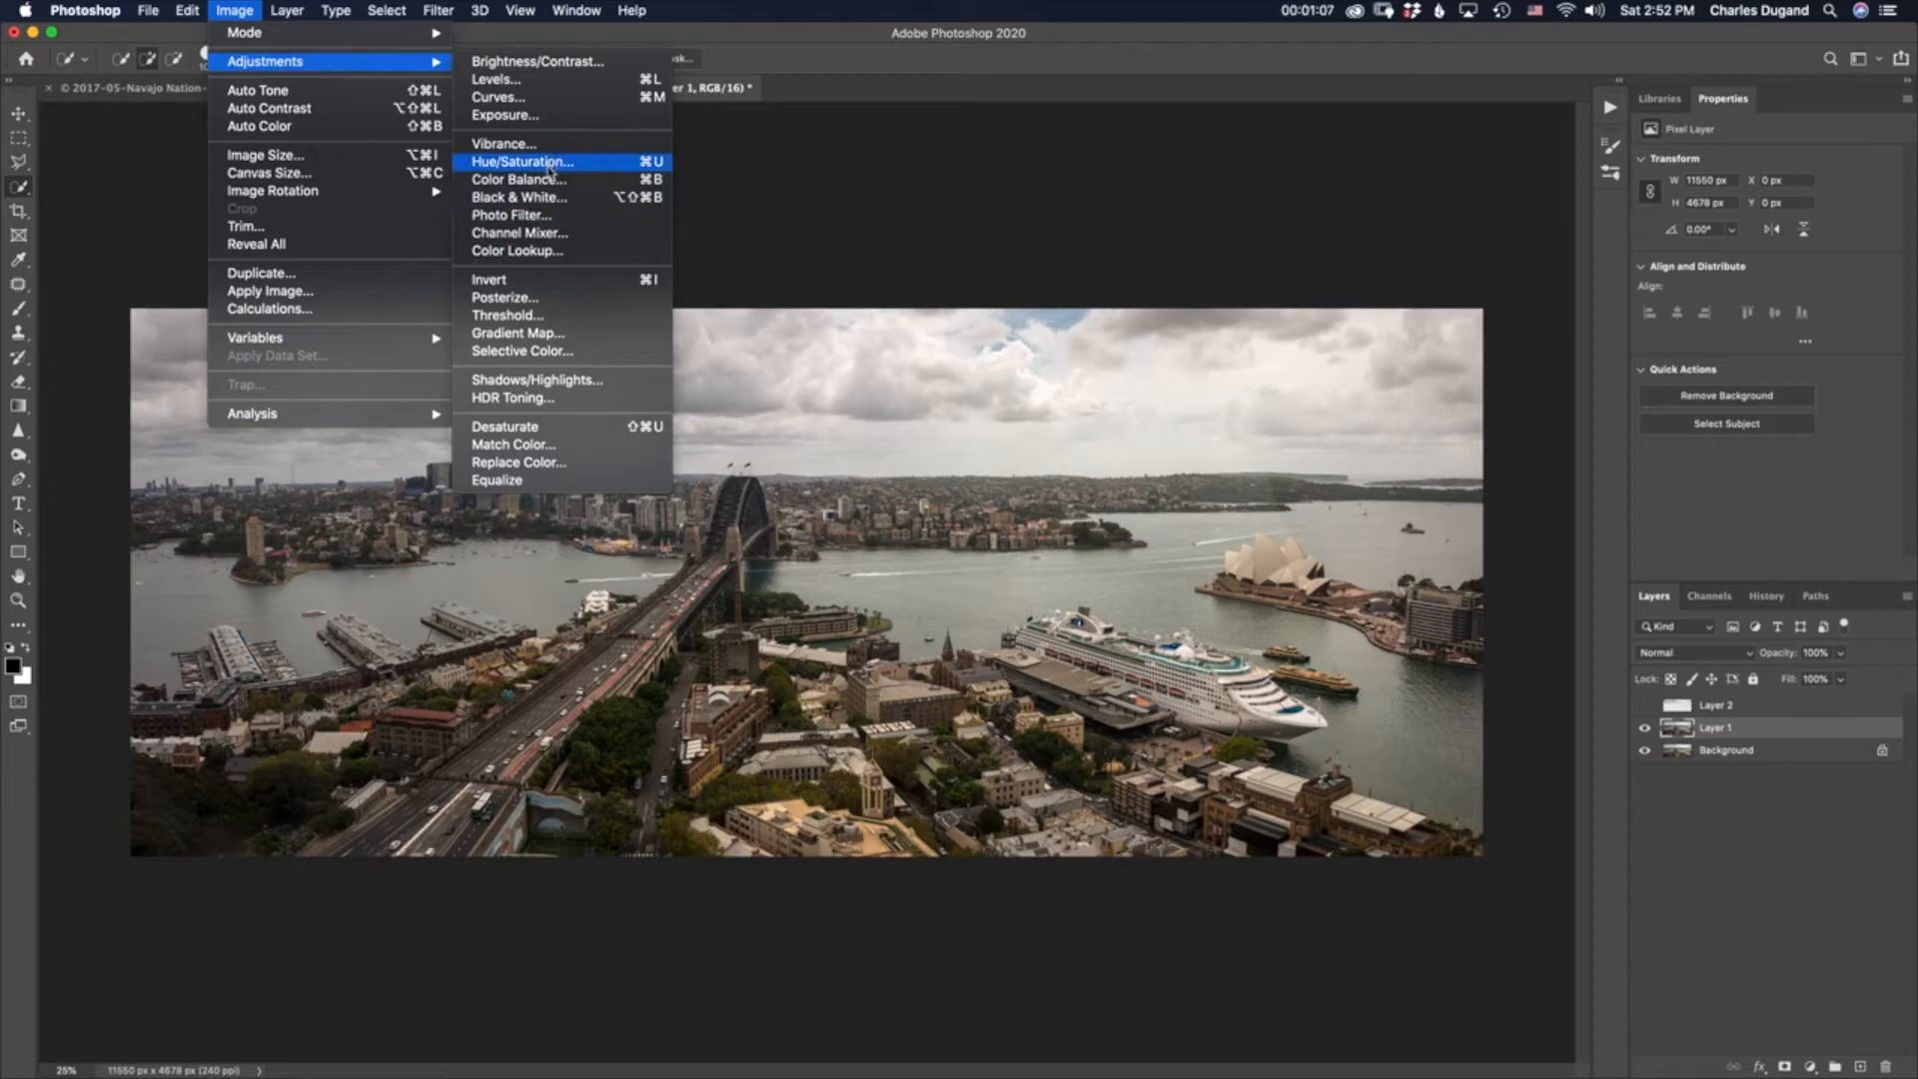
pyautogui.click(496, 79)
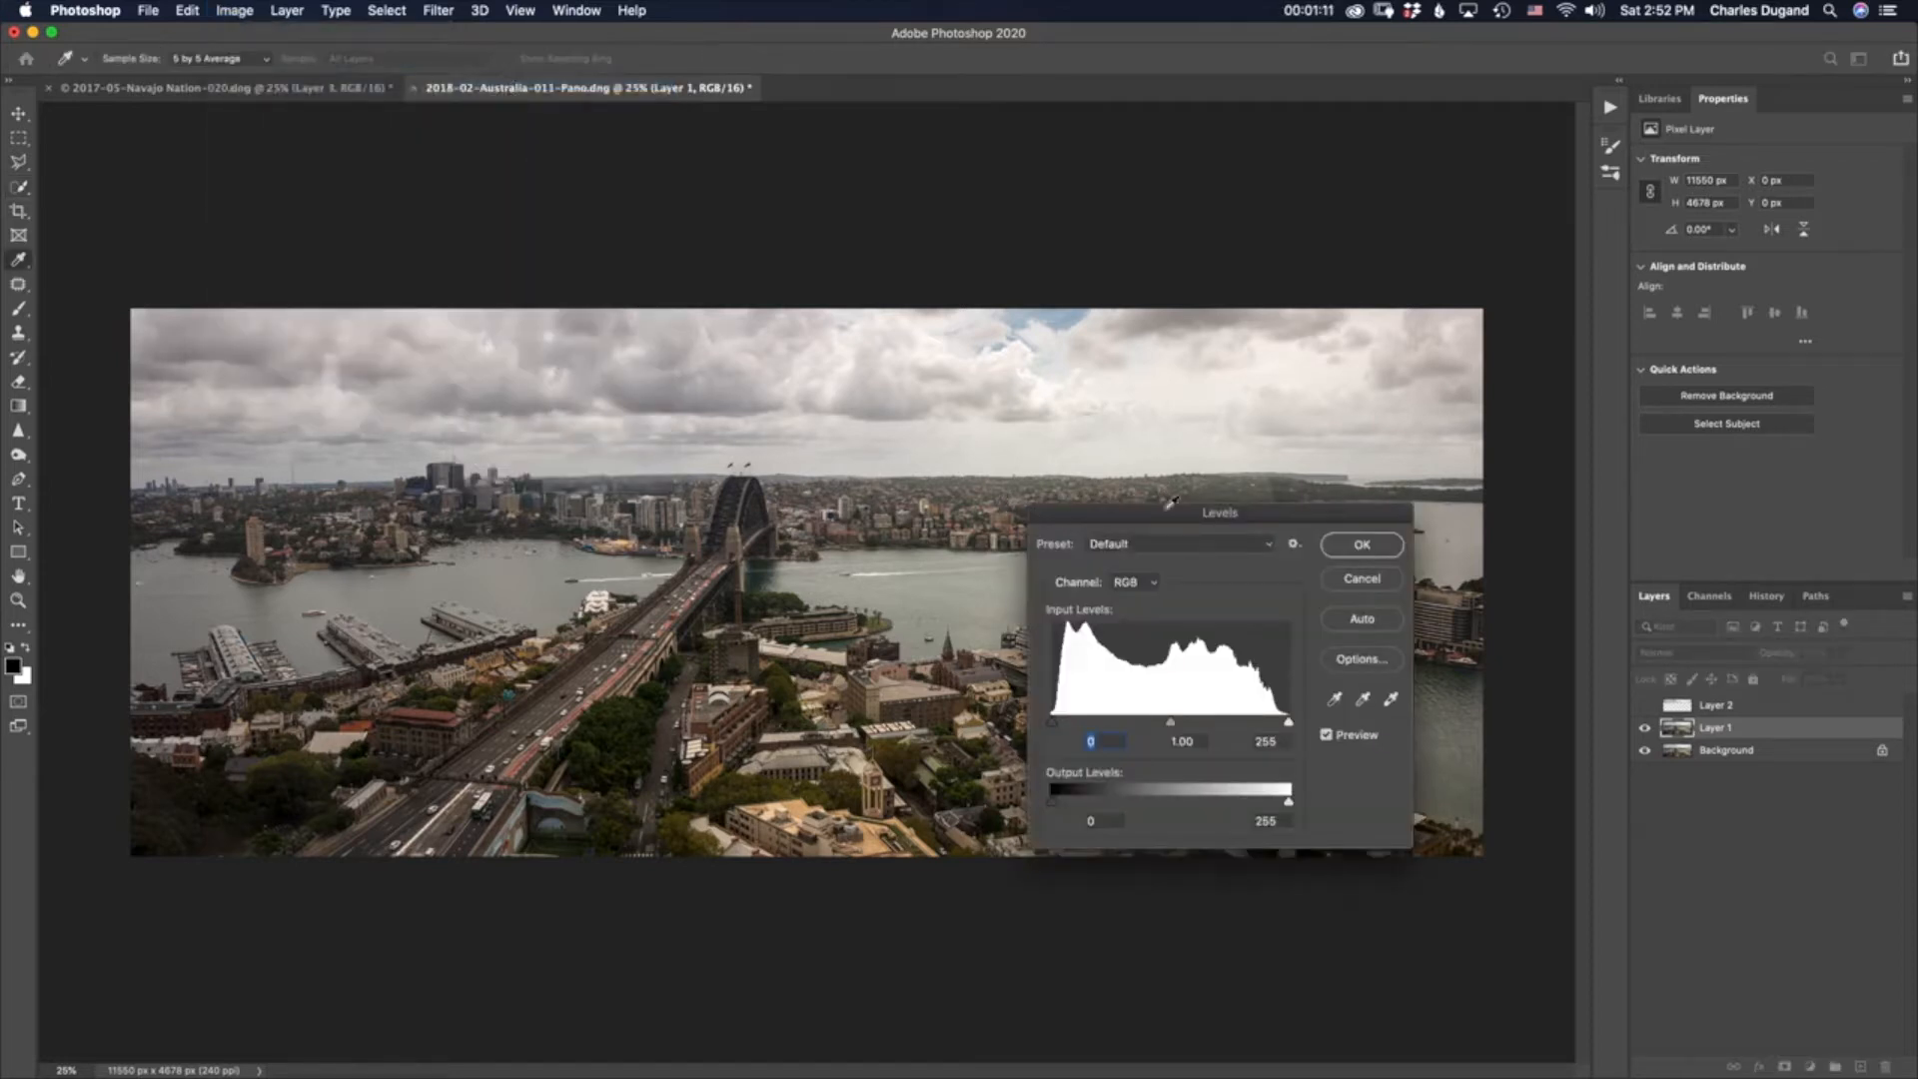
pyautogui.moveTo(1168, 520); pyautogui.dragTo(1247, 292)
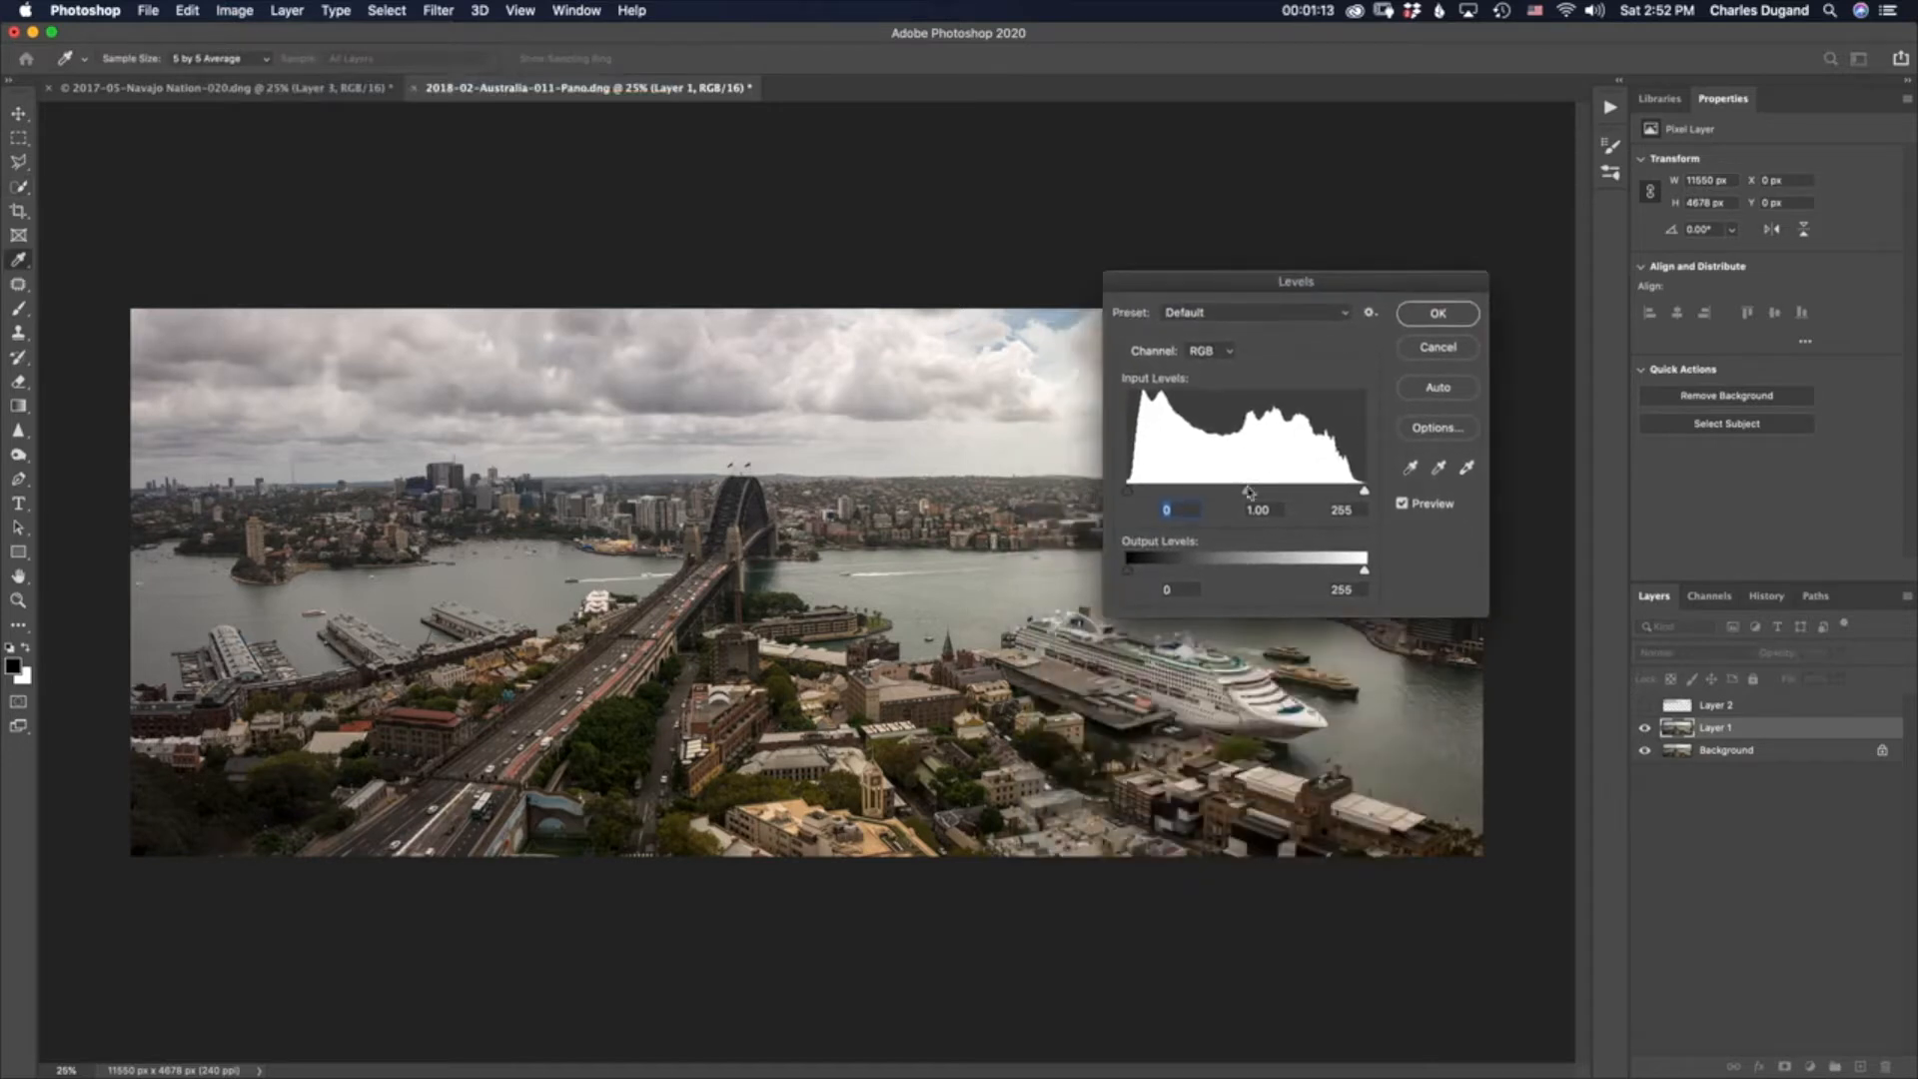
pyautogui.moveTo(1249, 496); pyautogui.dragTo(1358, 490)
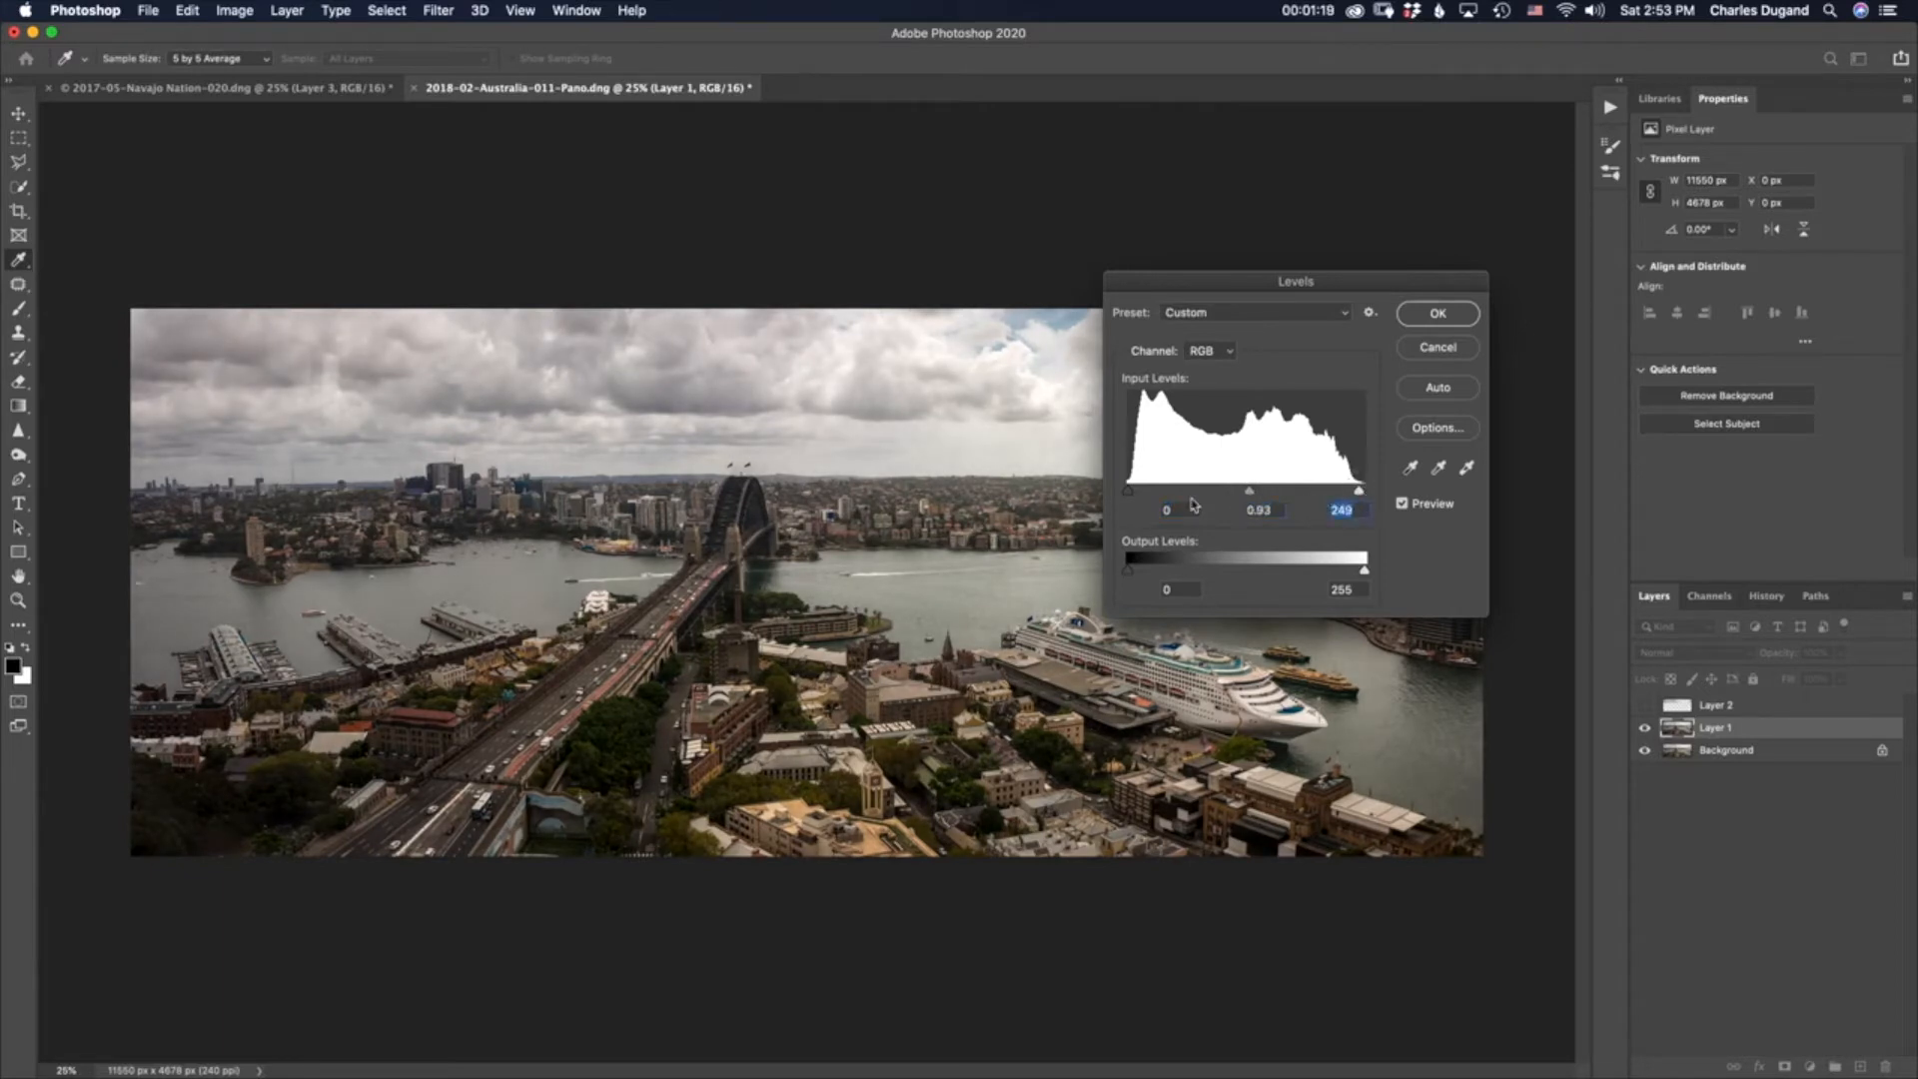
pyautogui.moveTo(1128, 492); pyautogui.dragTo(1138, 497)
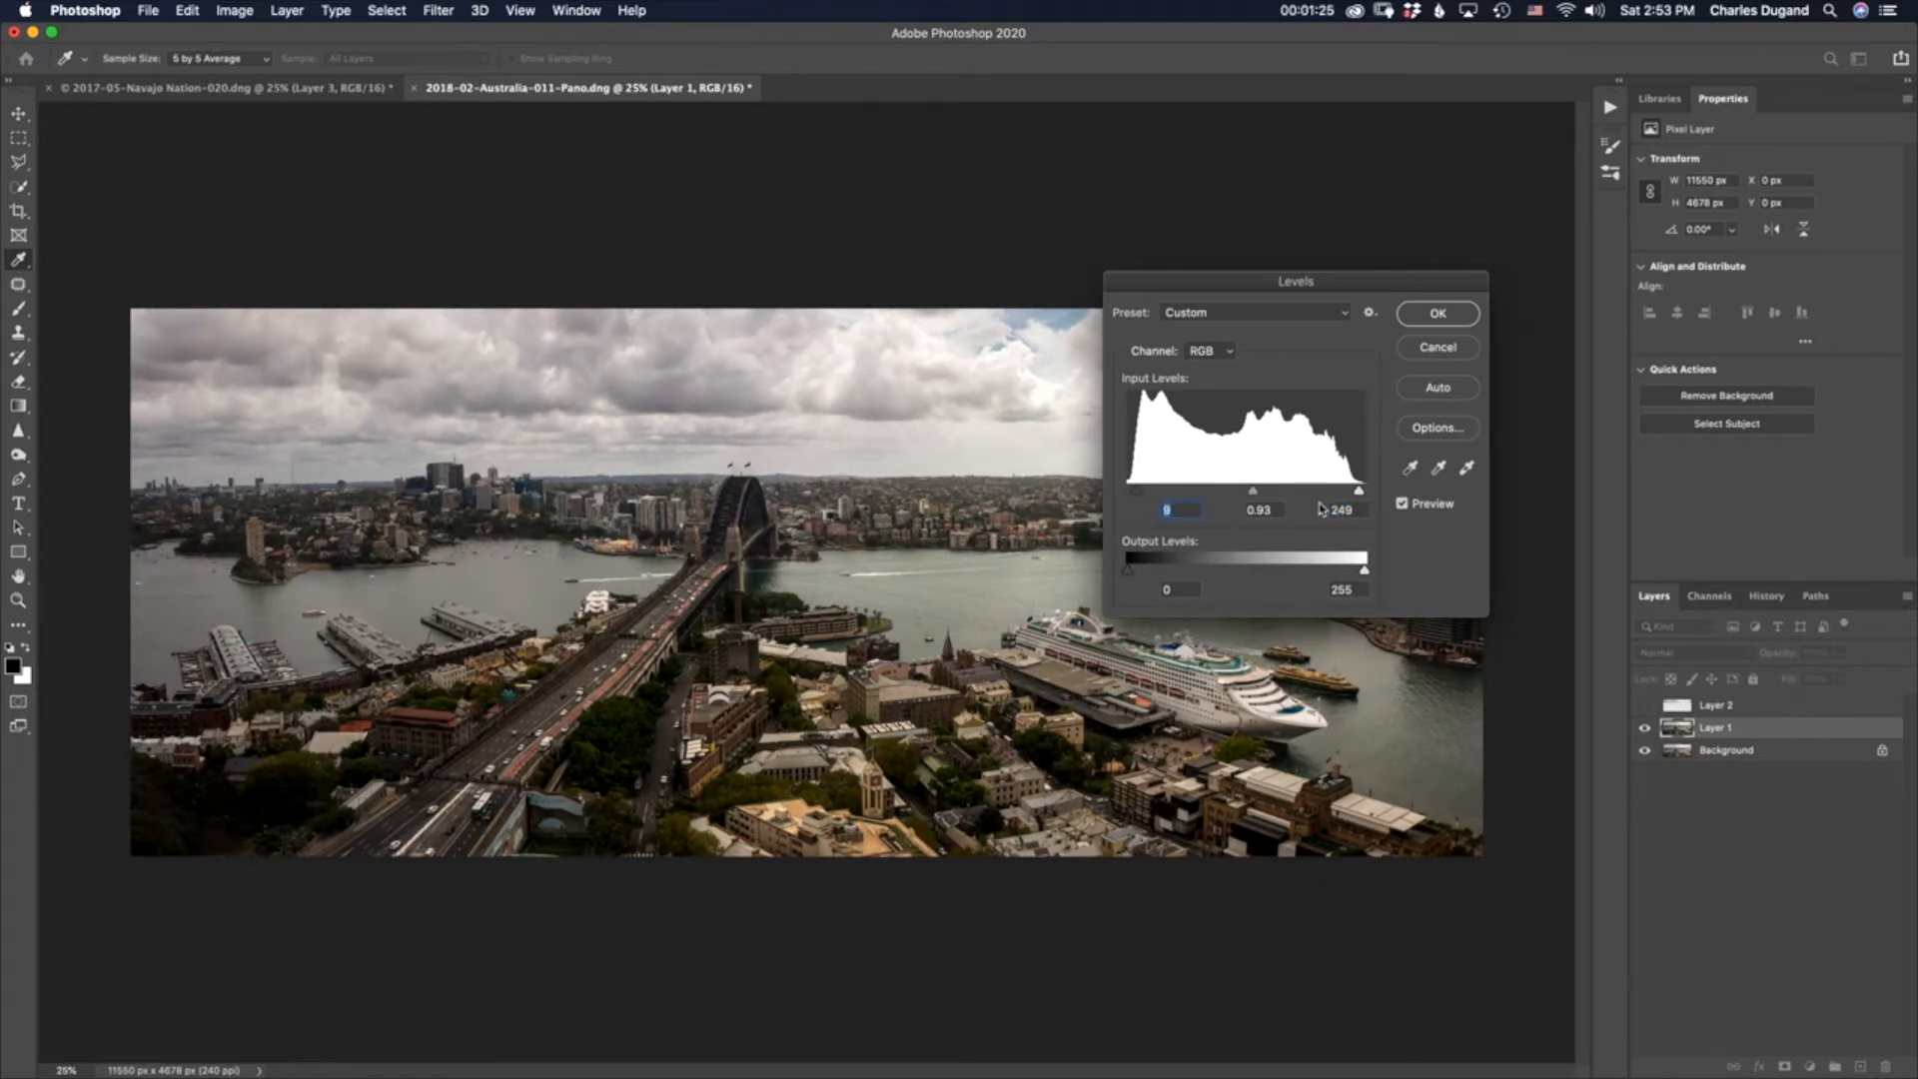
pyautogui.click(1403, 505)
pyautogui.click(1403, 504)
pyautogui.click(1404, 505)
pyautogui.click(1404, 505)
pyautogui.click(1436, 313)
pyautogui.press('w')
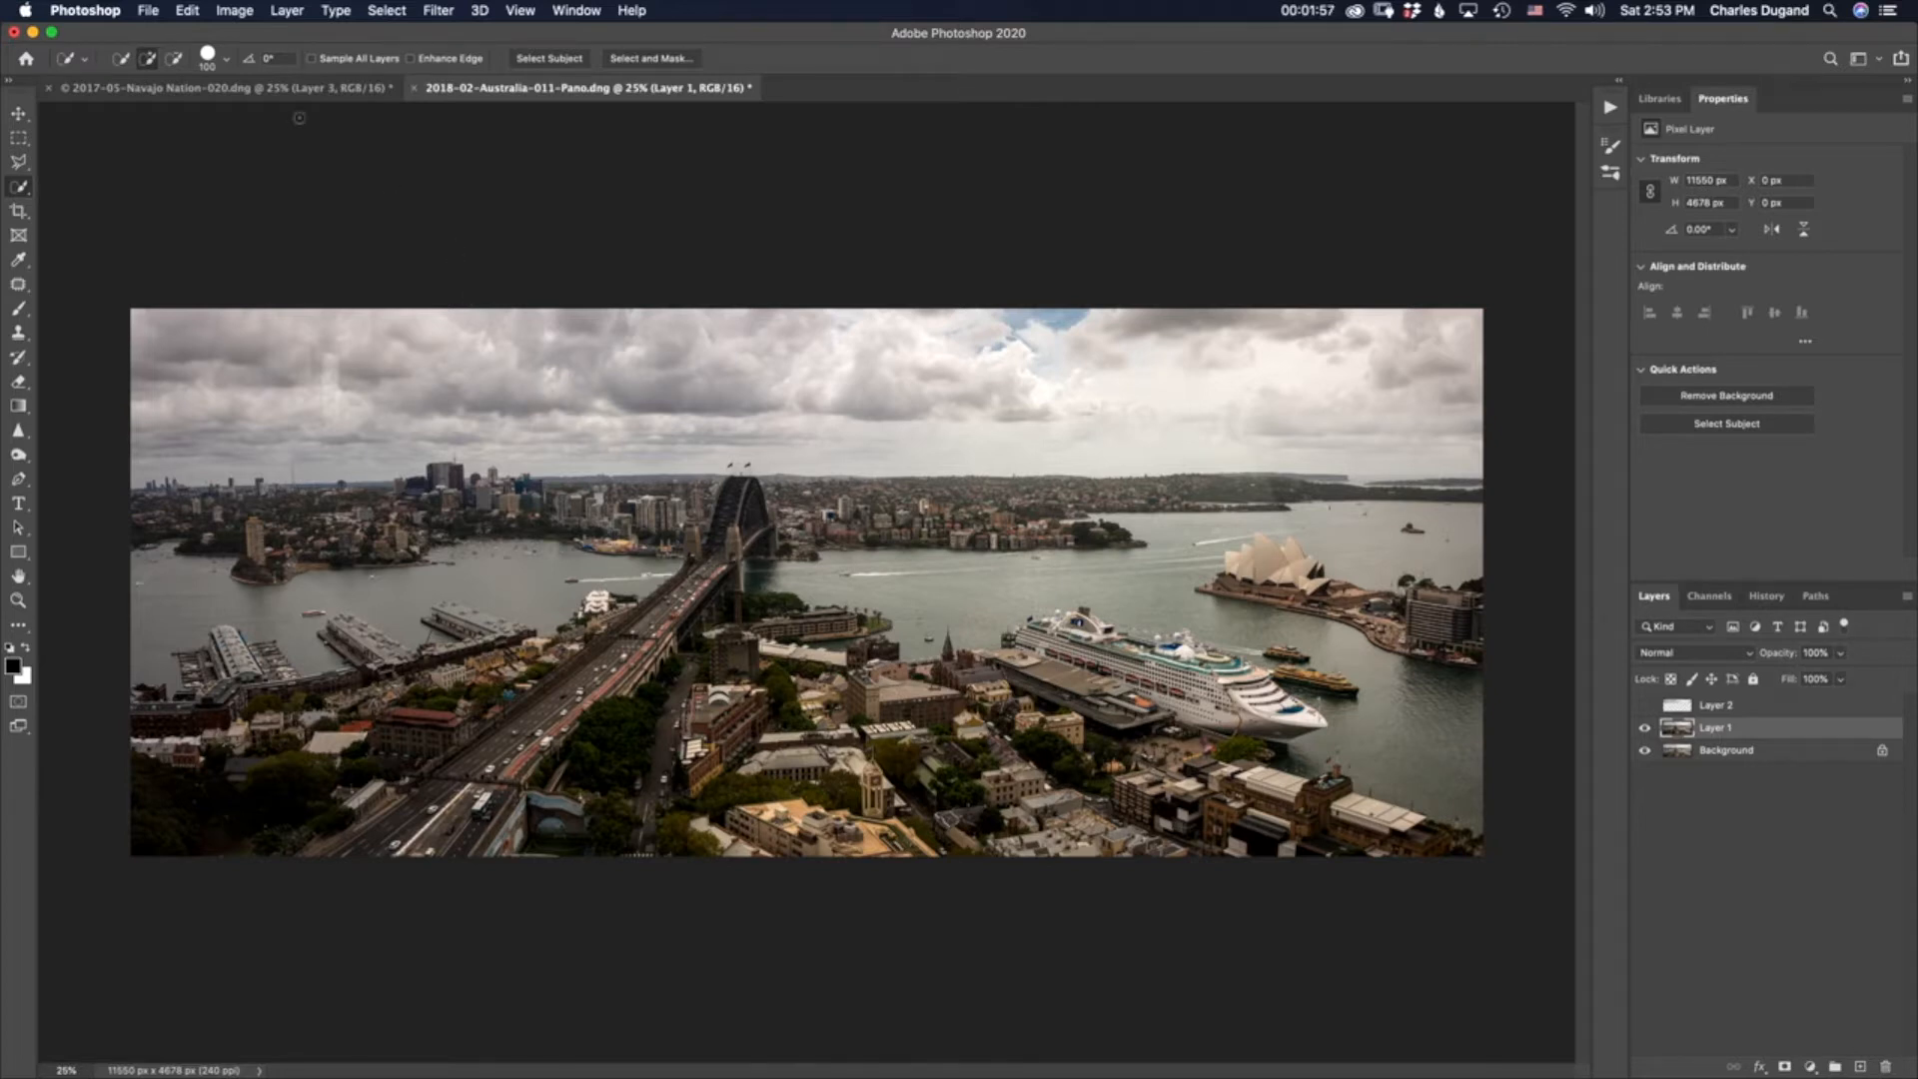
# Step: Fade the Levels adjustment just applied to Layer 1 by lowering its opacity, keeping the Normal mode
pyautogui.click(189, 11)
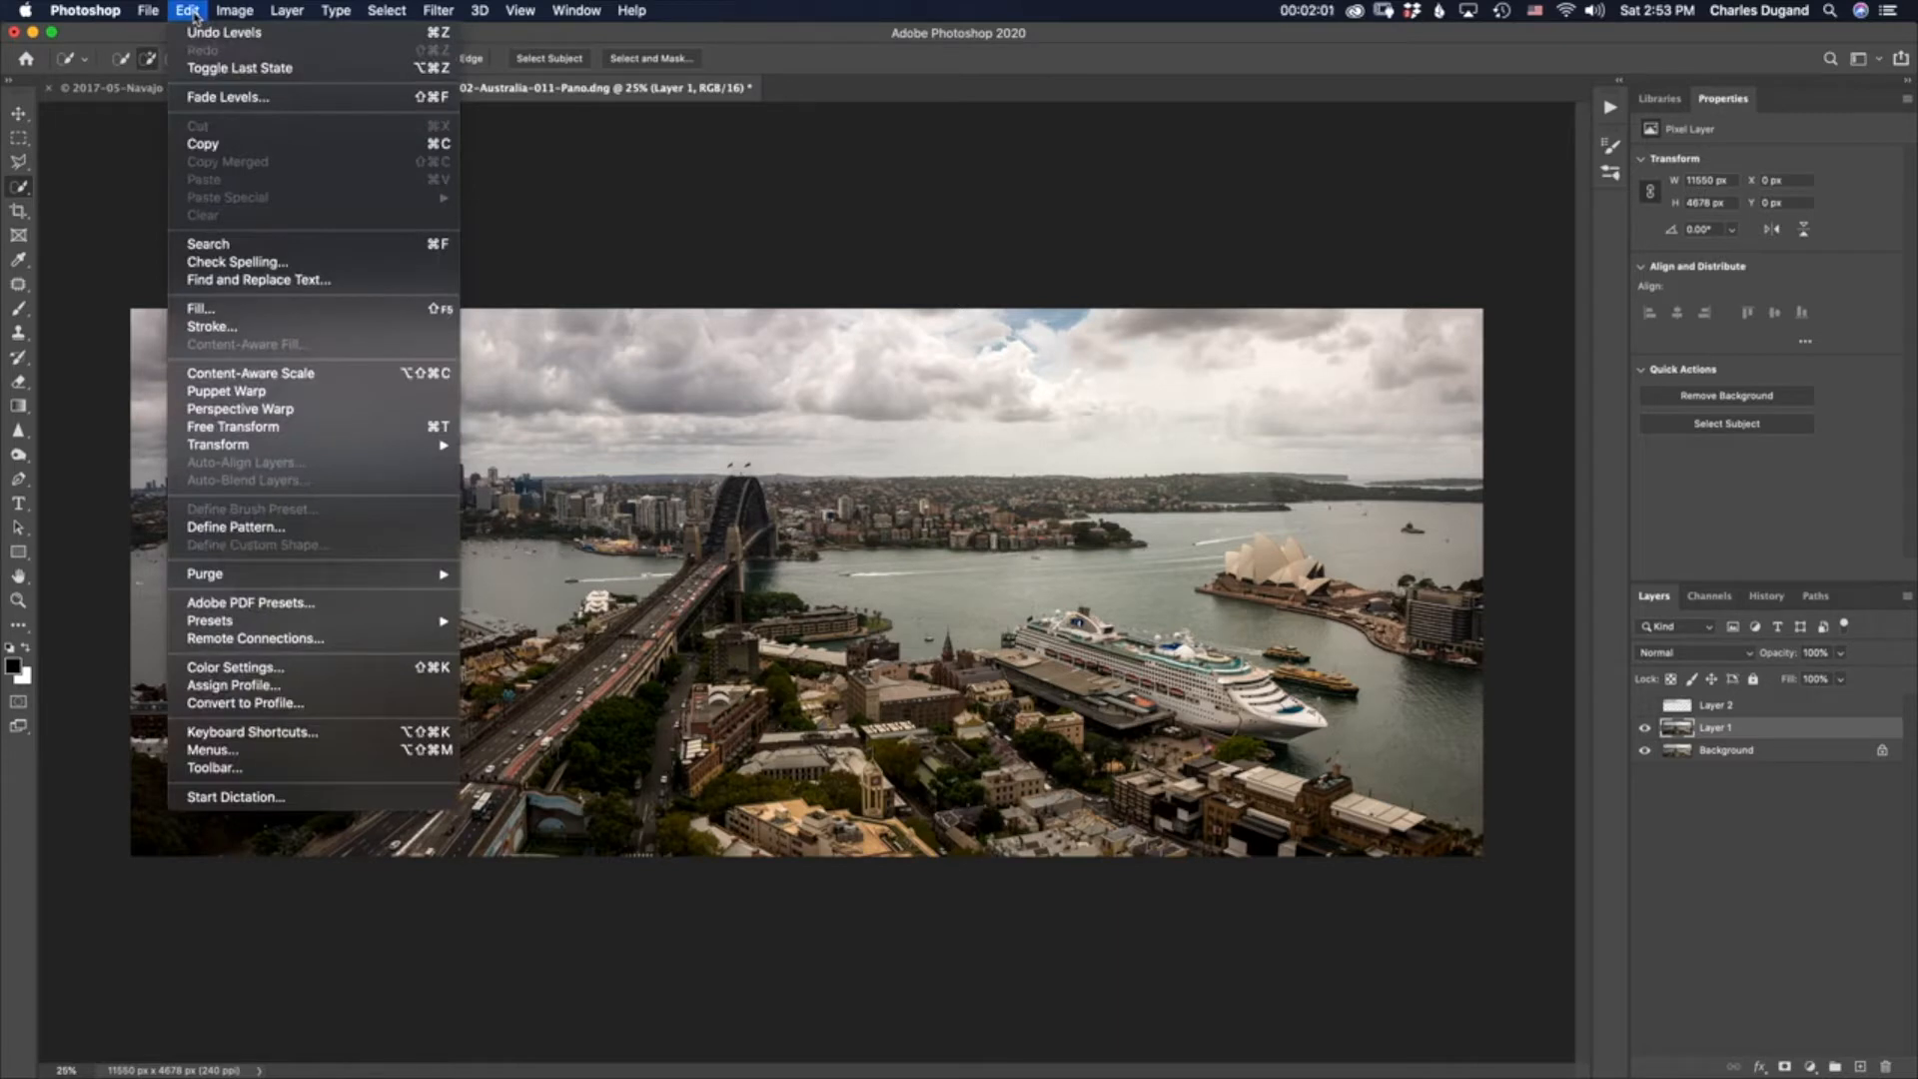
pyautogui.click(222, 98)
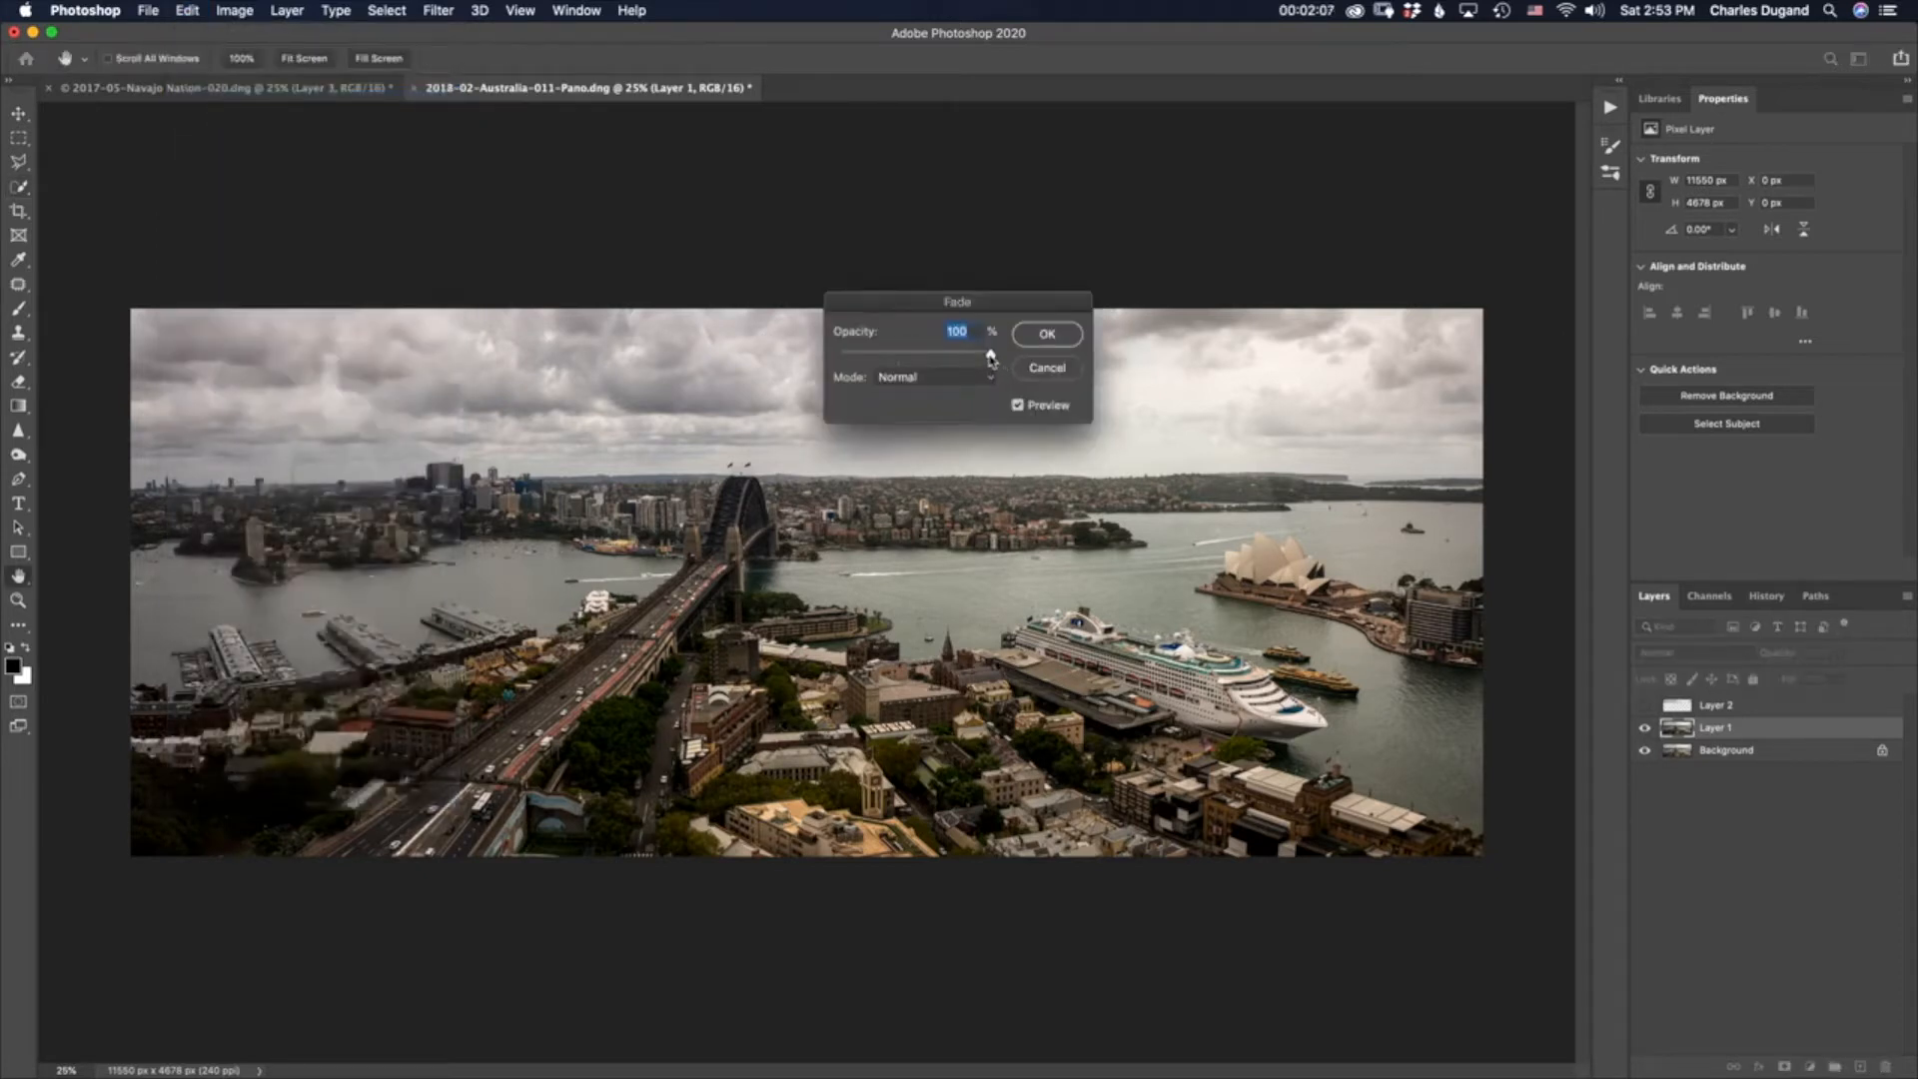
pyautogui.moveTo(990, 358); pyautogui.dragTo(921, 361)
pyautogui.click(1029, 338)
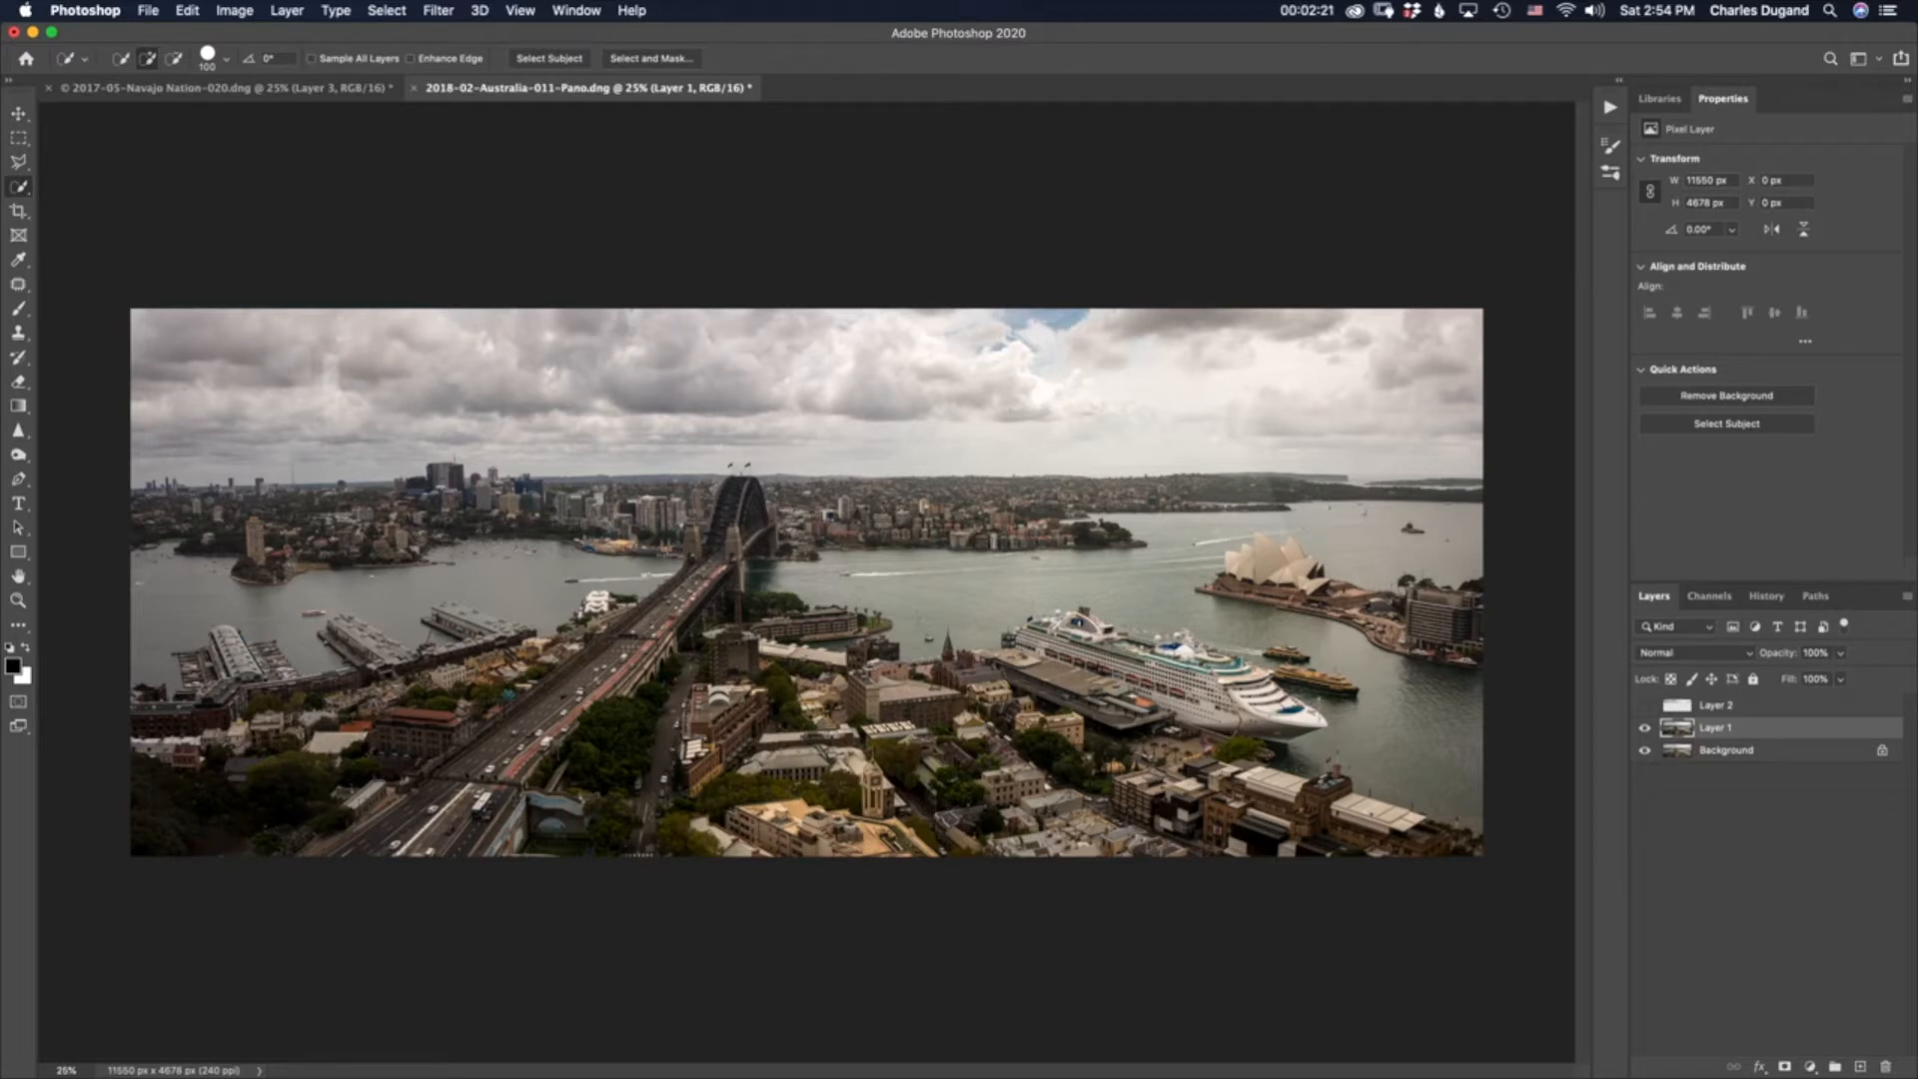
# Step: Revert the panorama to its original opening snapshot in the history and return to the layer list
pyautogui.click(1764, 597)
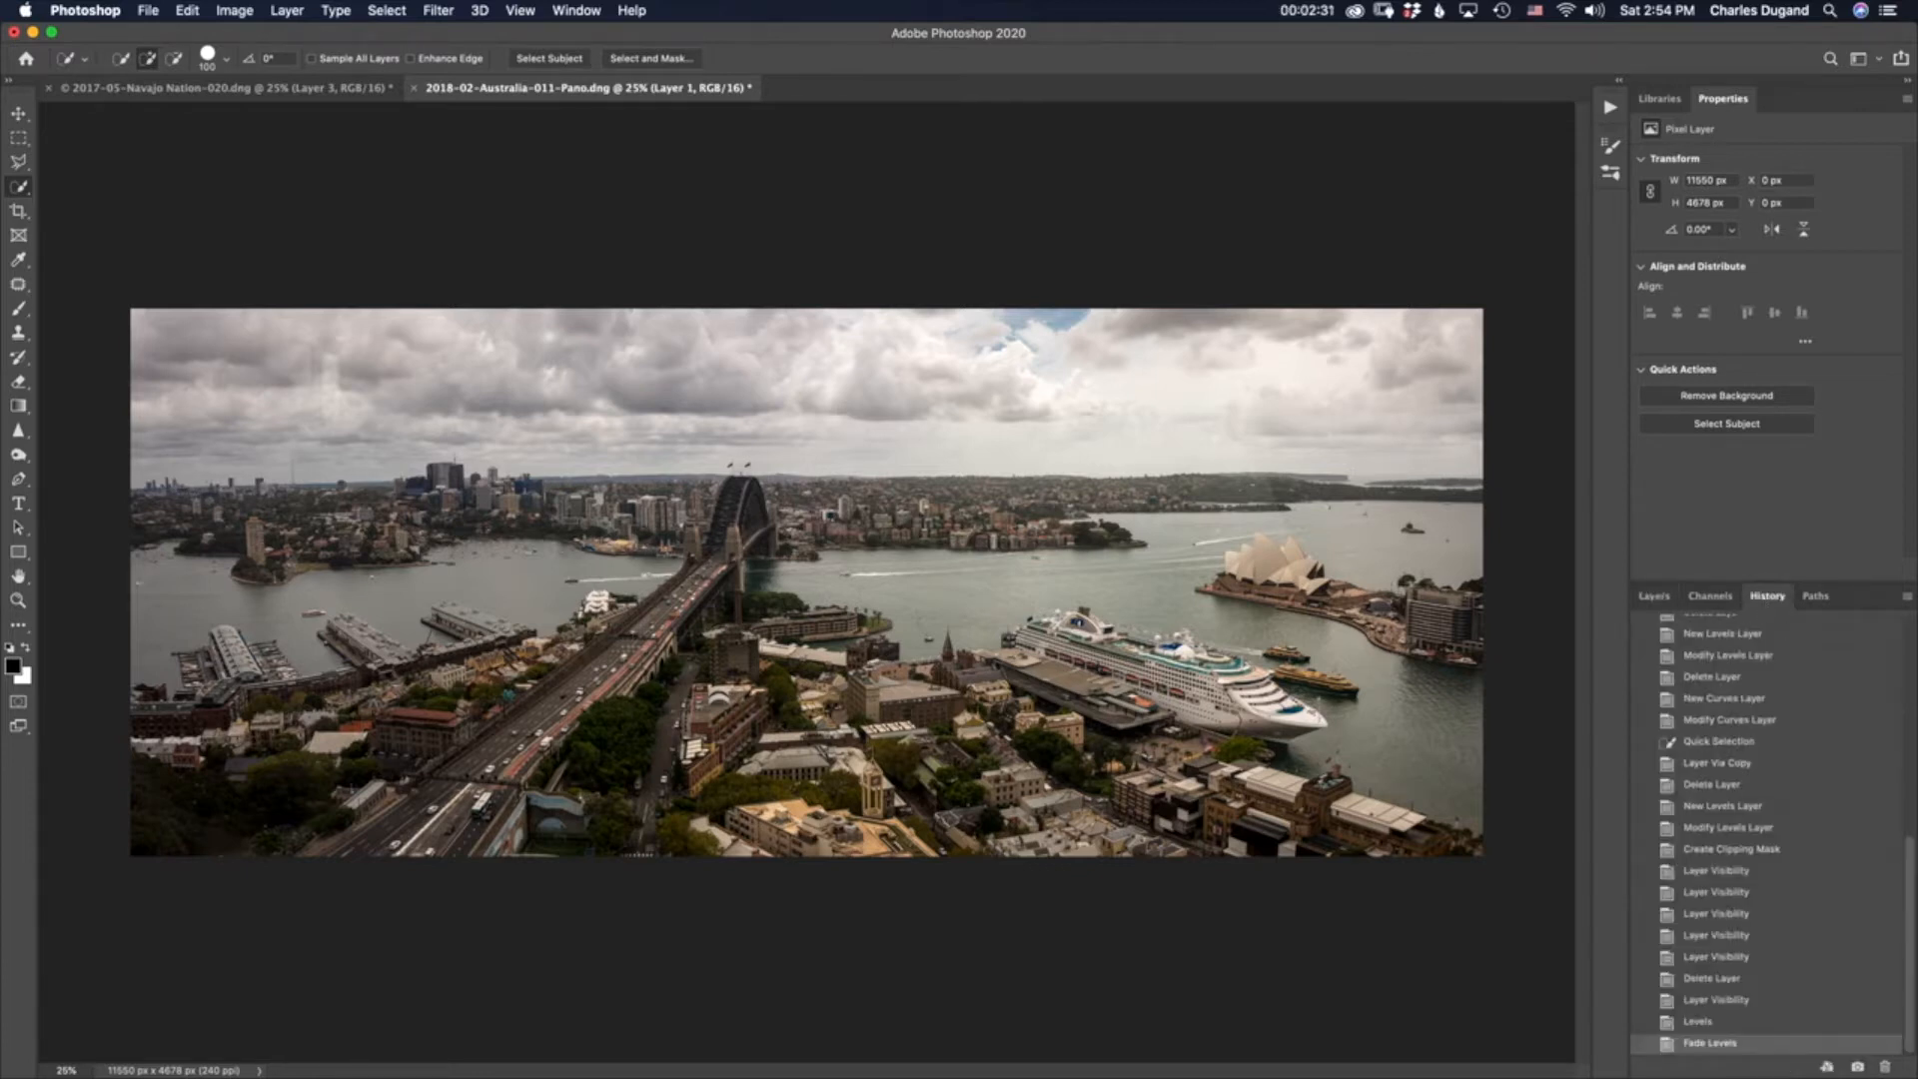
pyautogui.moveTo(1905, 877); pyautogui.dragTo(1905, 657)
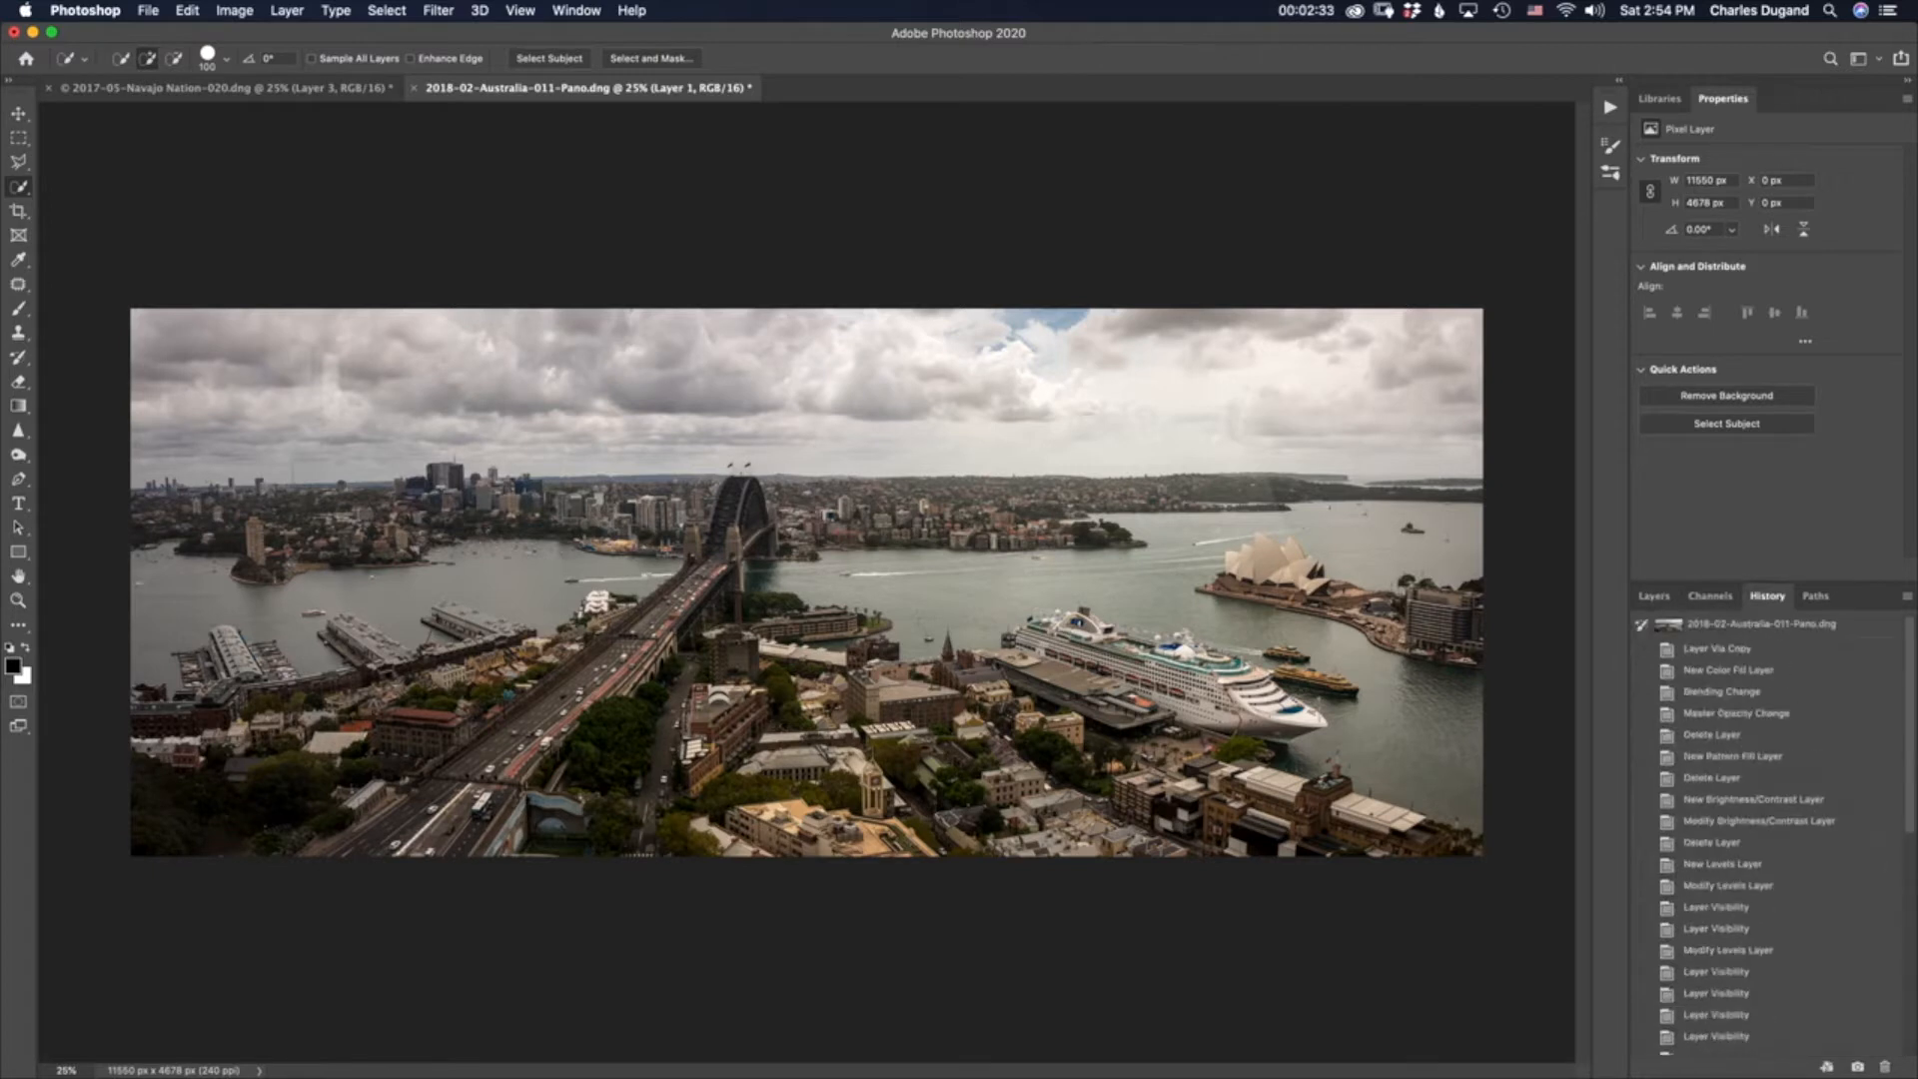
pyautogui.click(1757, 627)
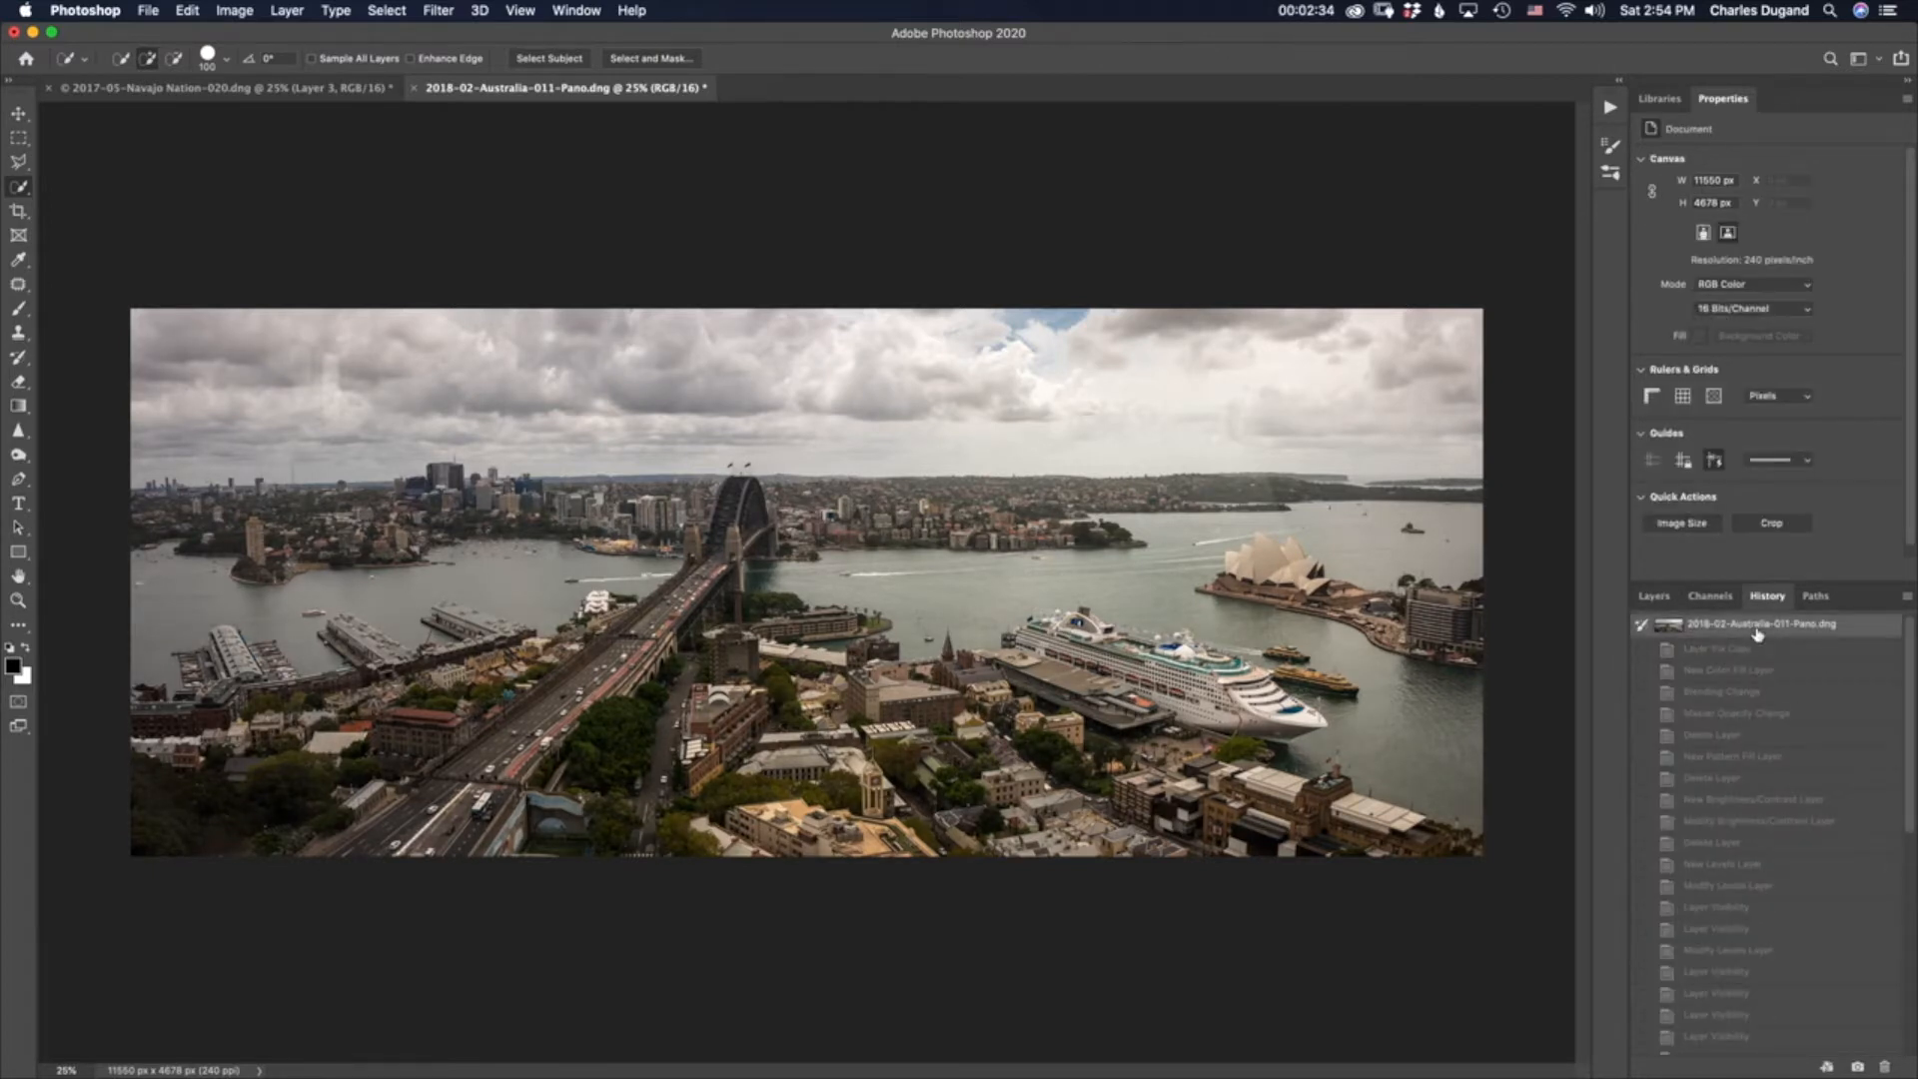
pyautogui.click(1656, 597)
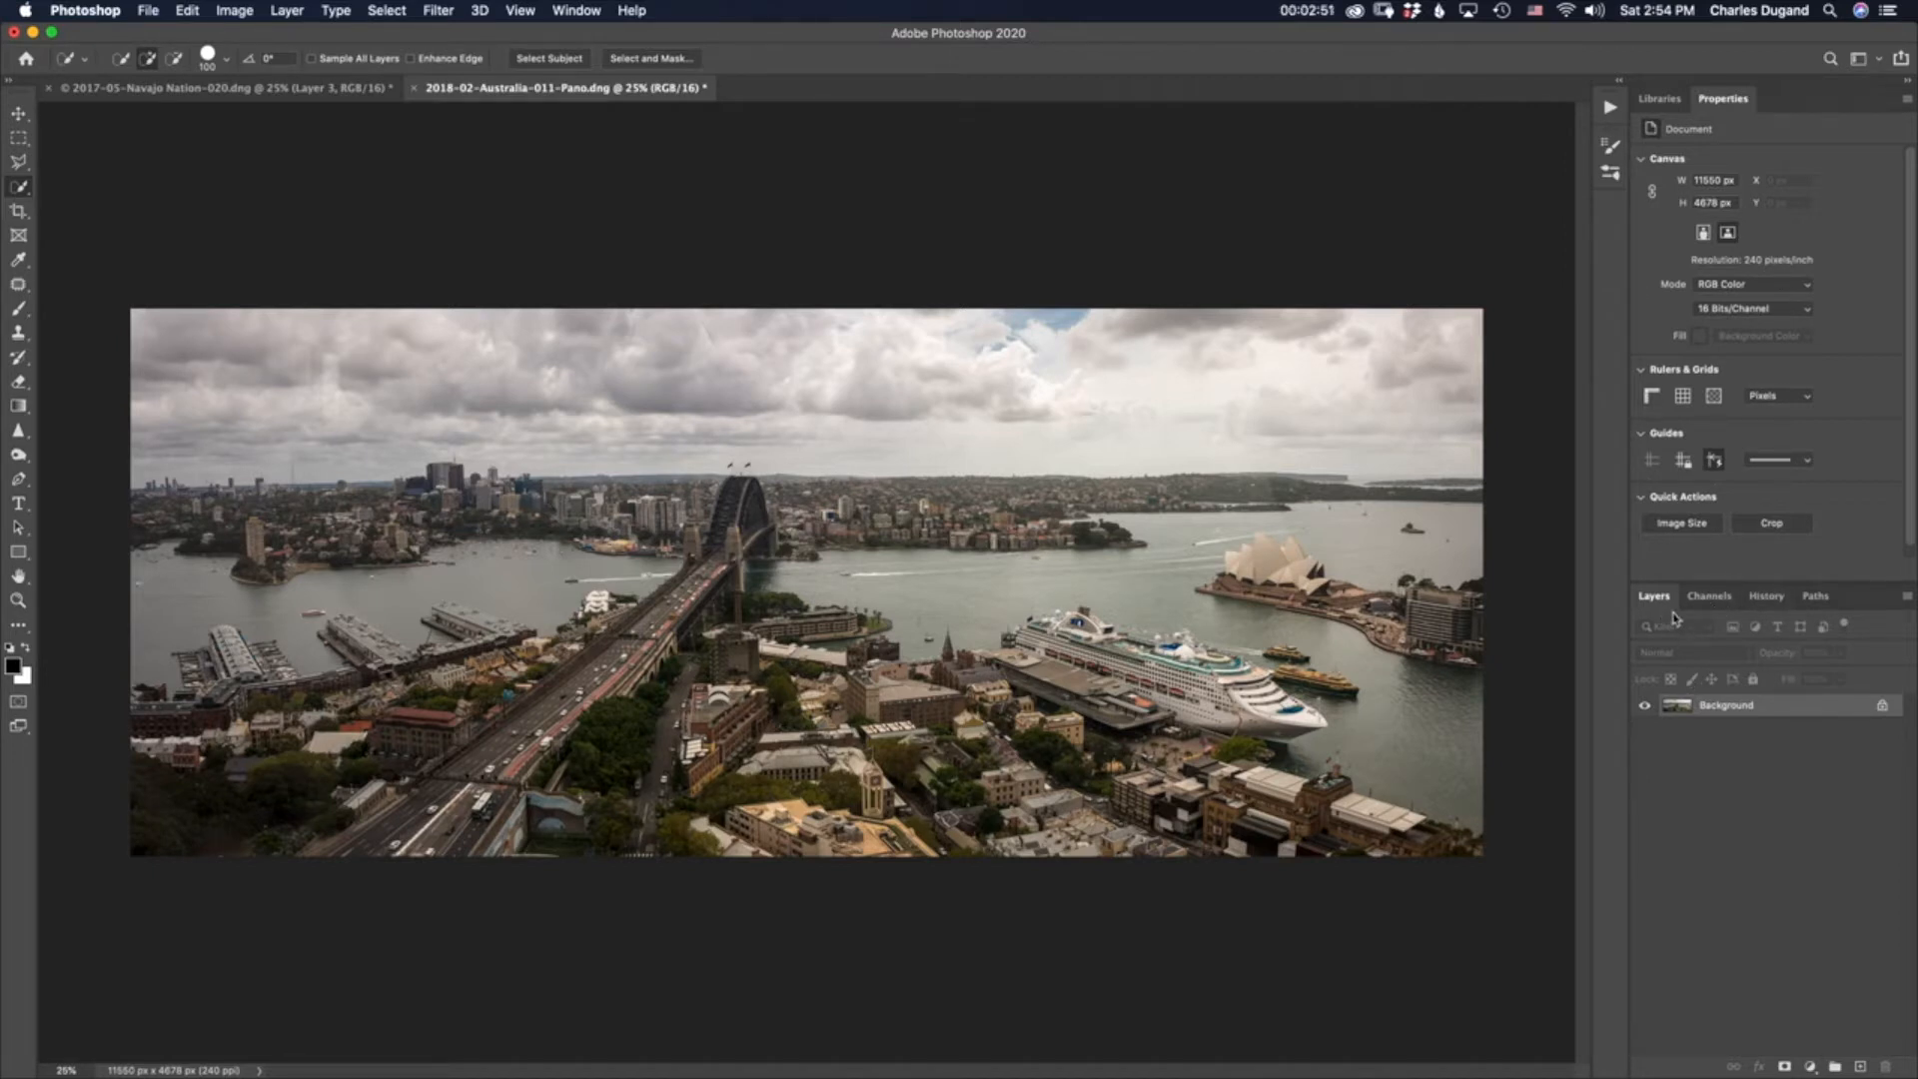
# Step: Duplicate the Background layer onto a new layer, keeping its blending mode at Normal
pyautogui.click(1811, 1067)
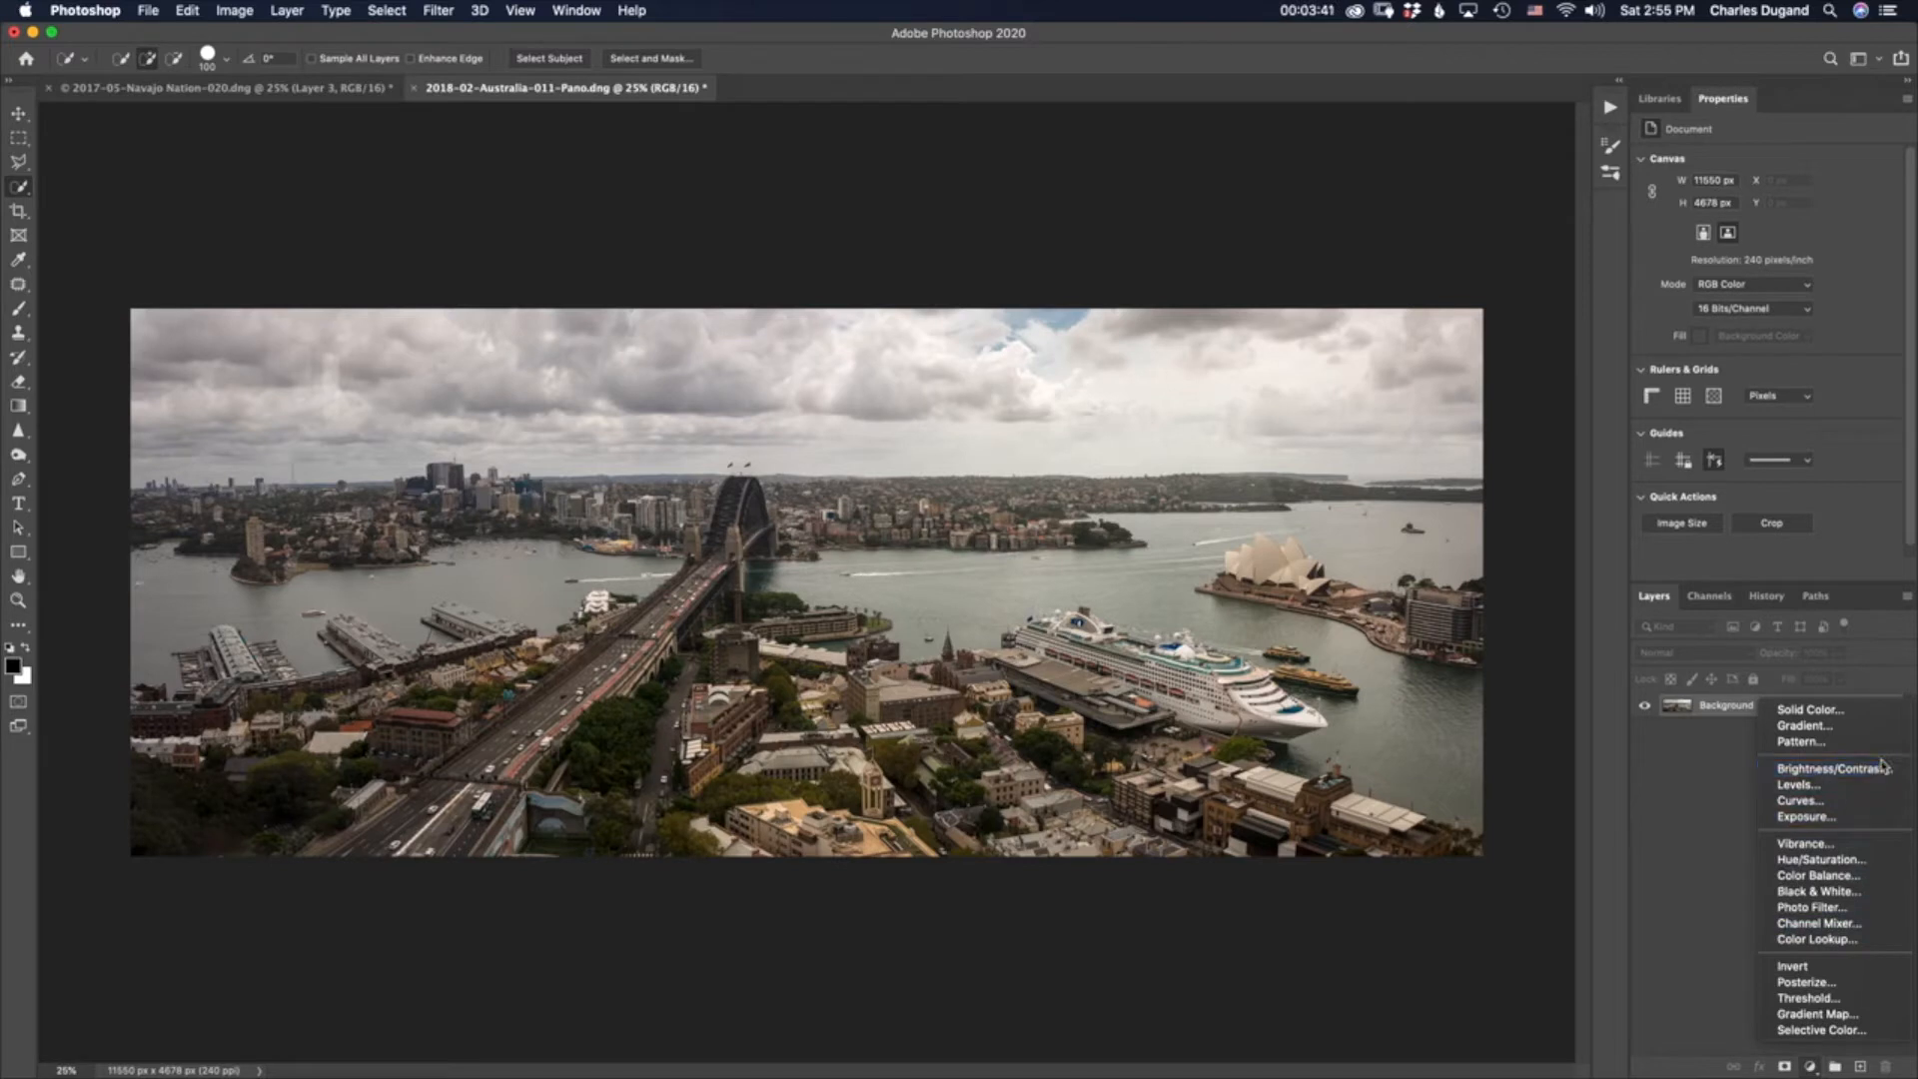
pyautogui.click(1690, 794)
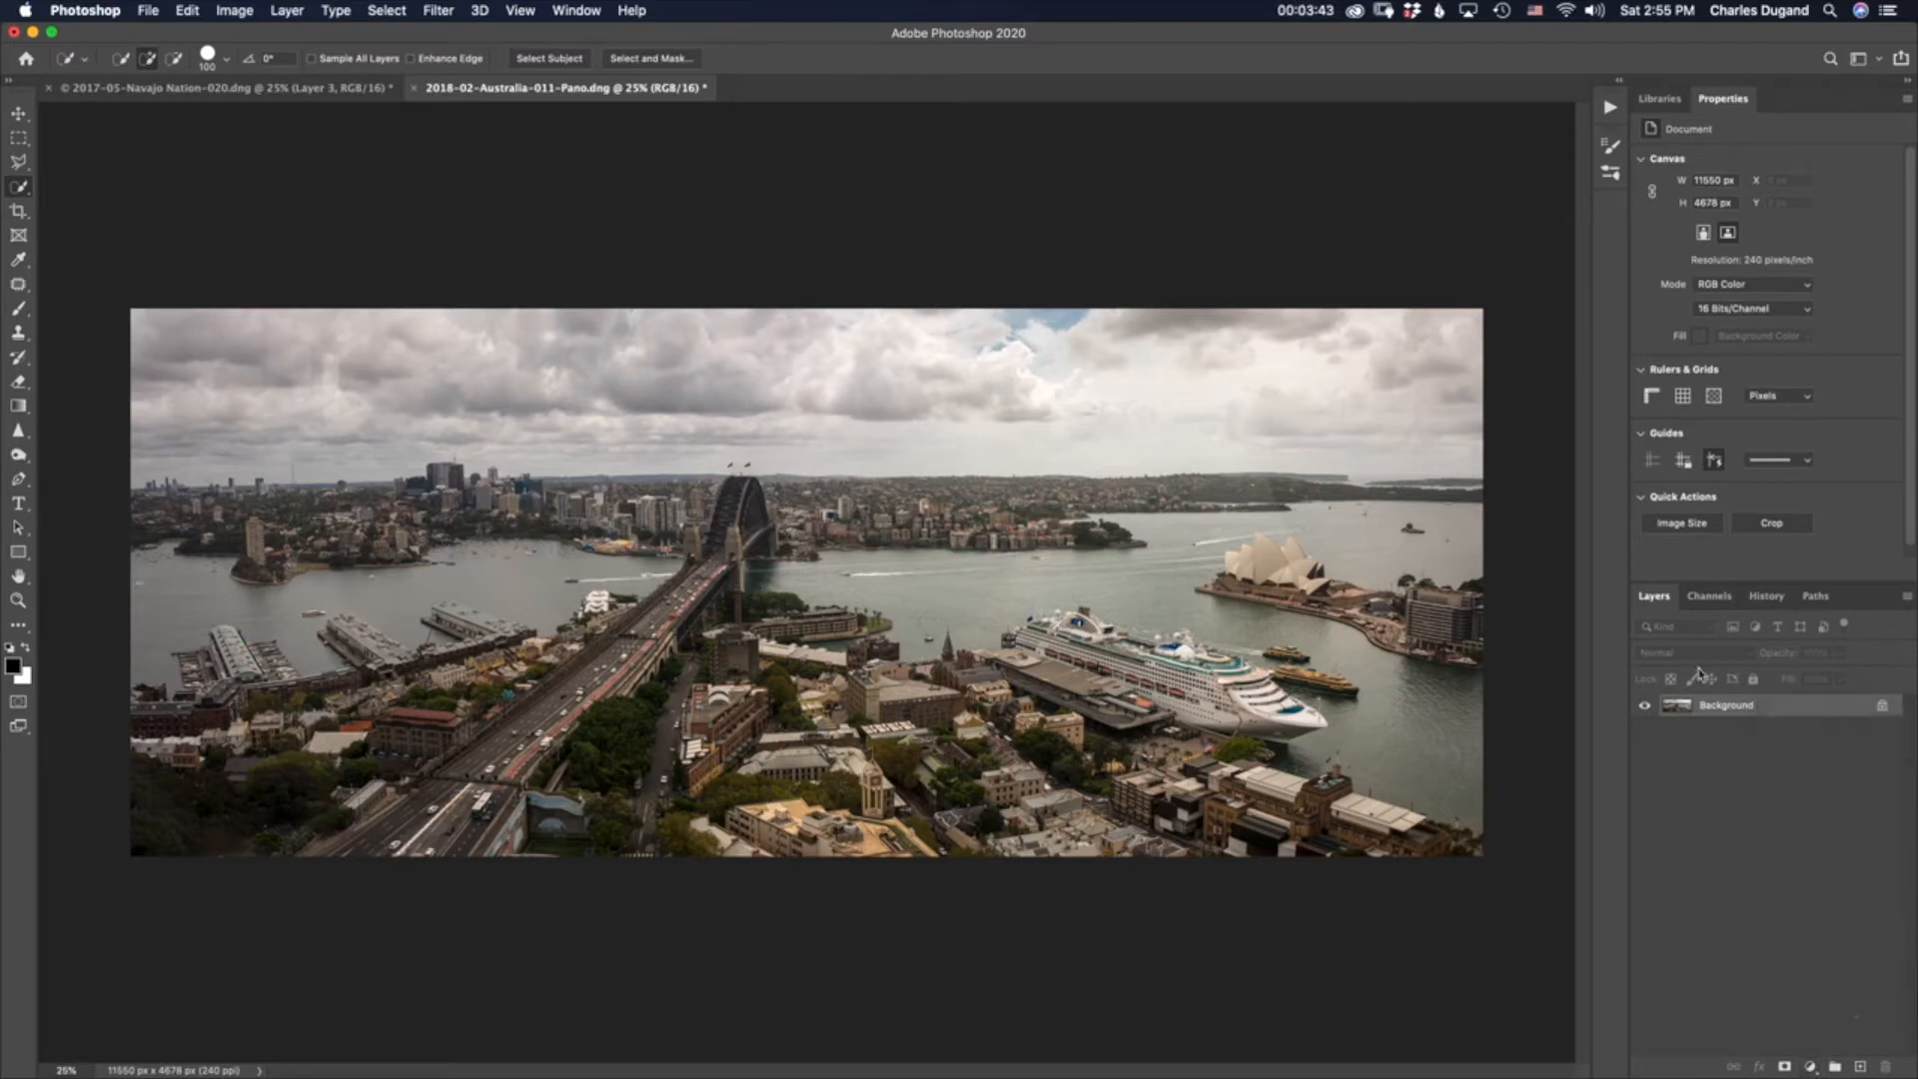
pyautogui.press('super+j')
pyautogui.click(1687, 660)
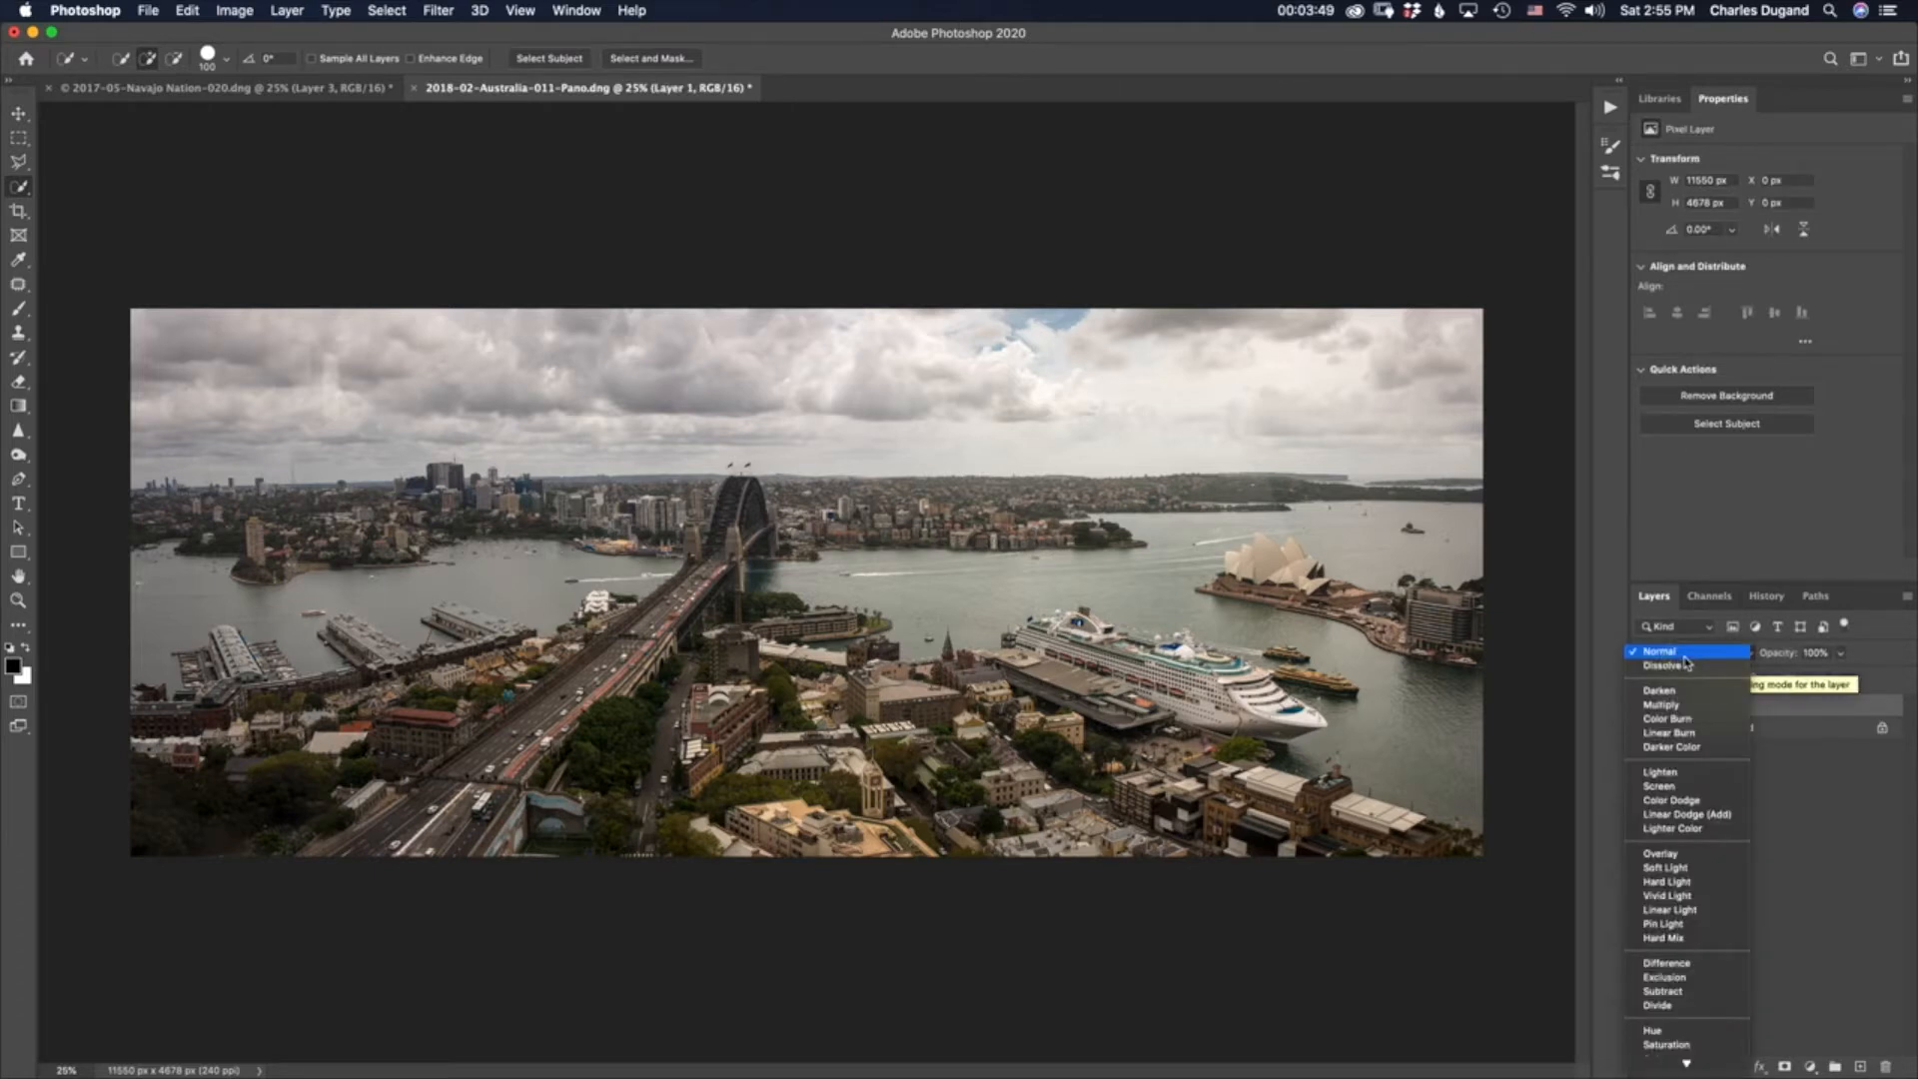
pyautogui.click(1685, 653)
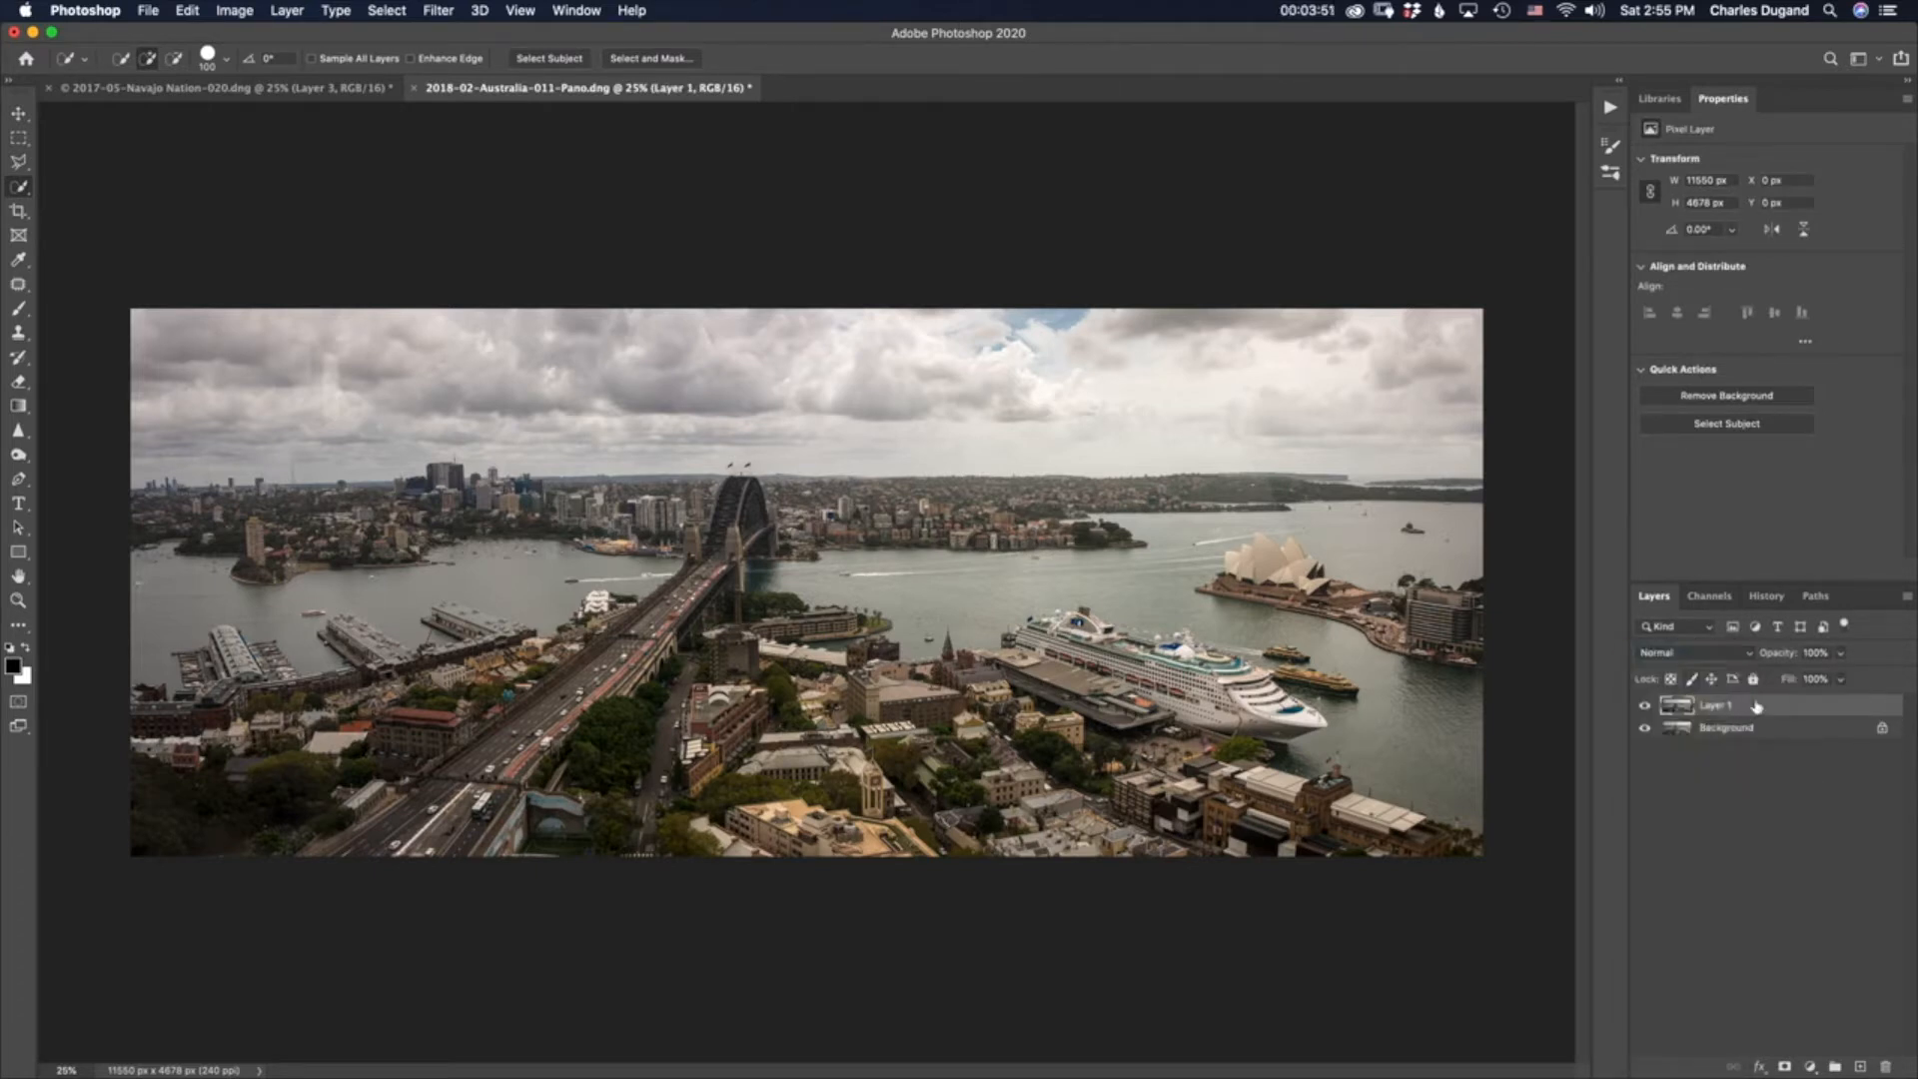
# Step: Add a Solid Color fill layer above Layer 1 in bright orange with hue 42°, 98% saturation and 98% brightness
pyautogui.click(1810, 1067)
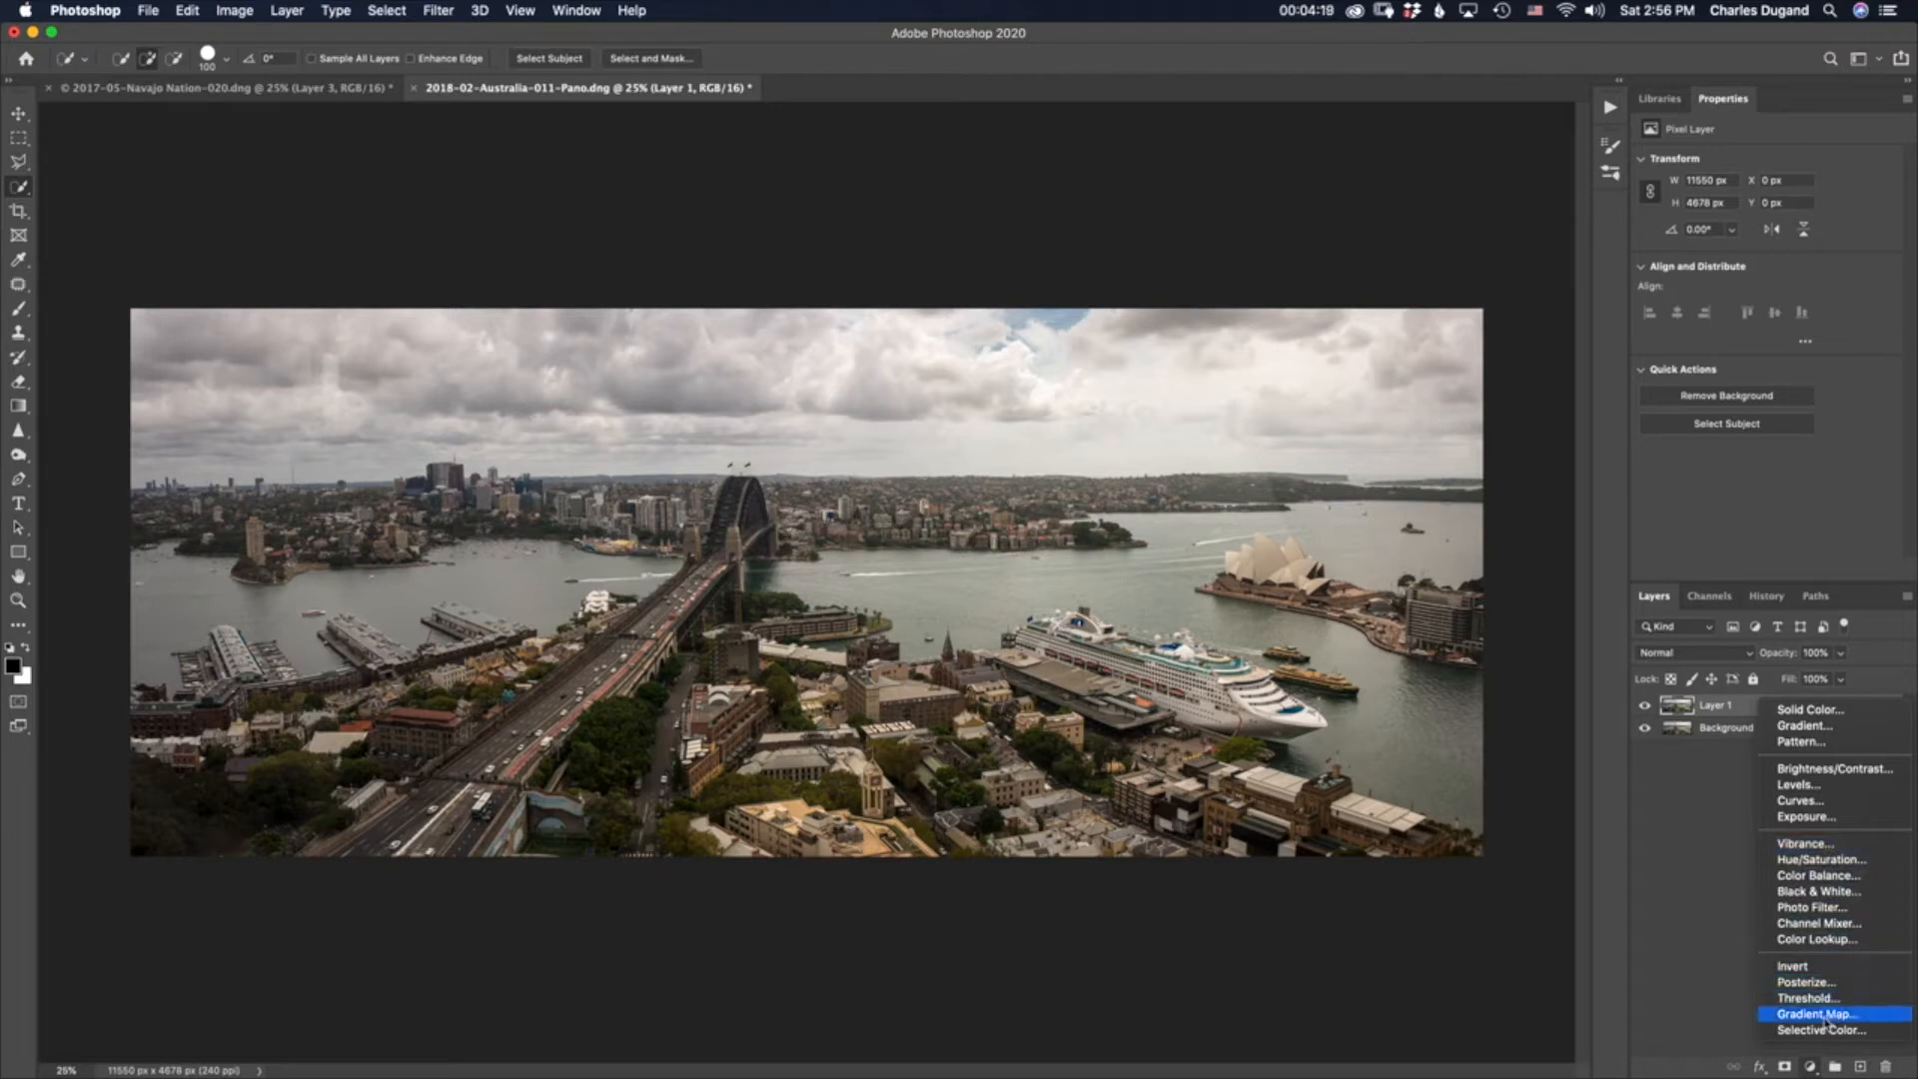
pyautogui.click(1795, 711)
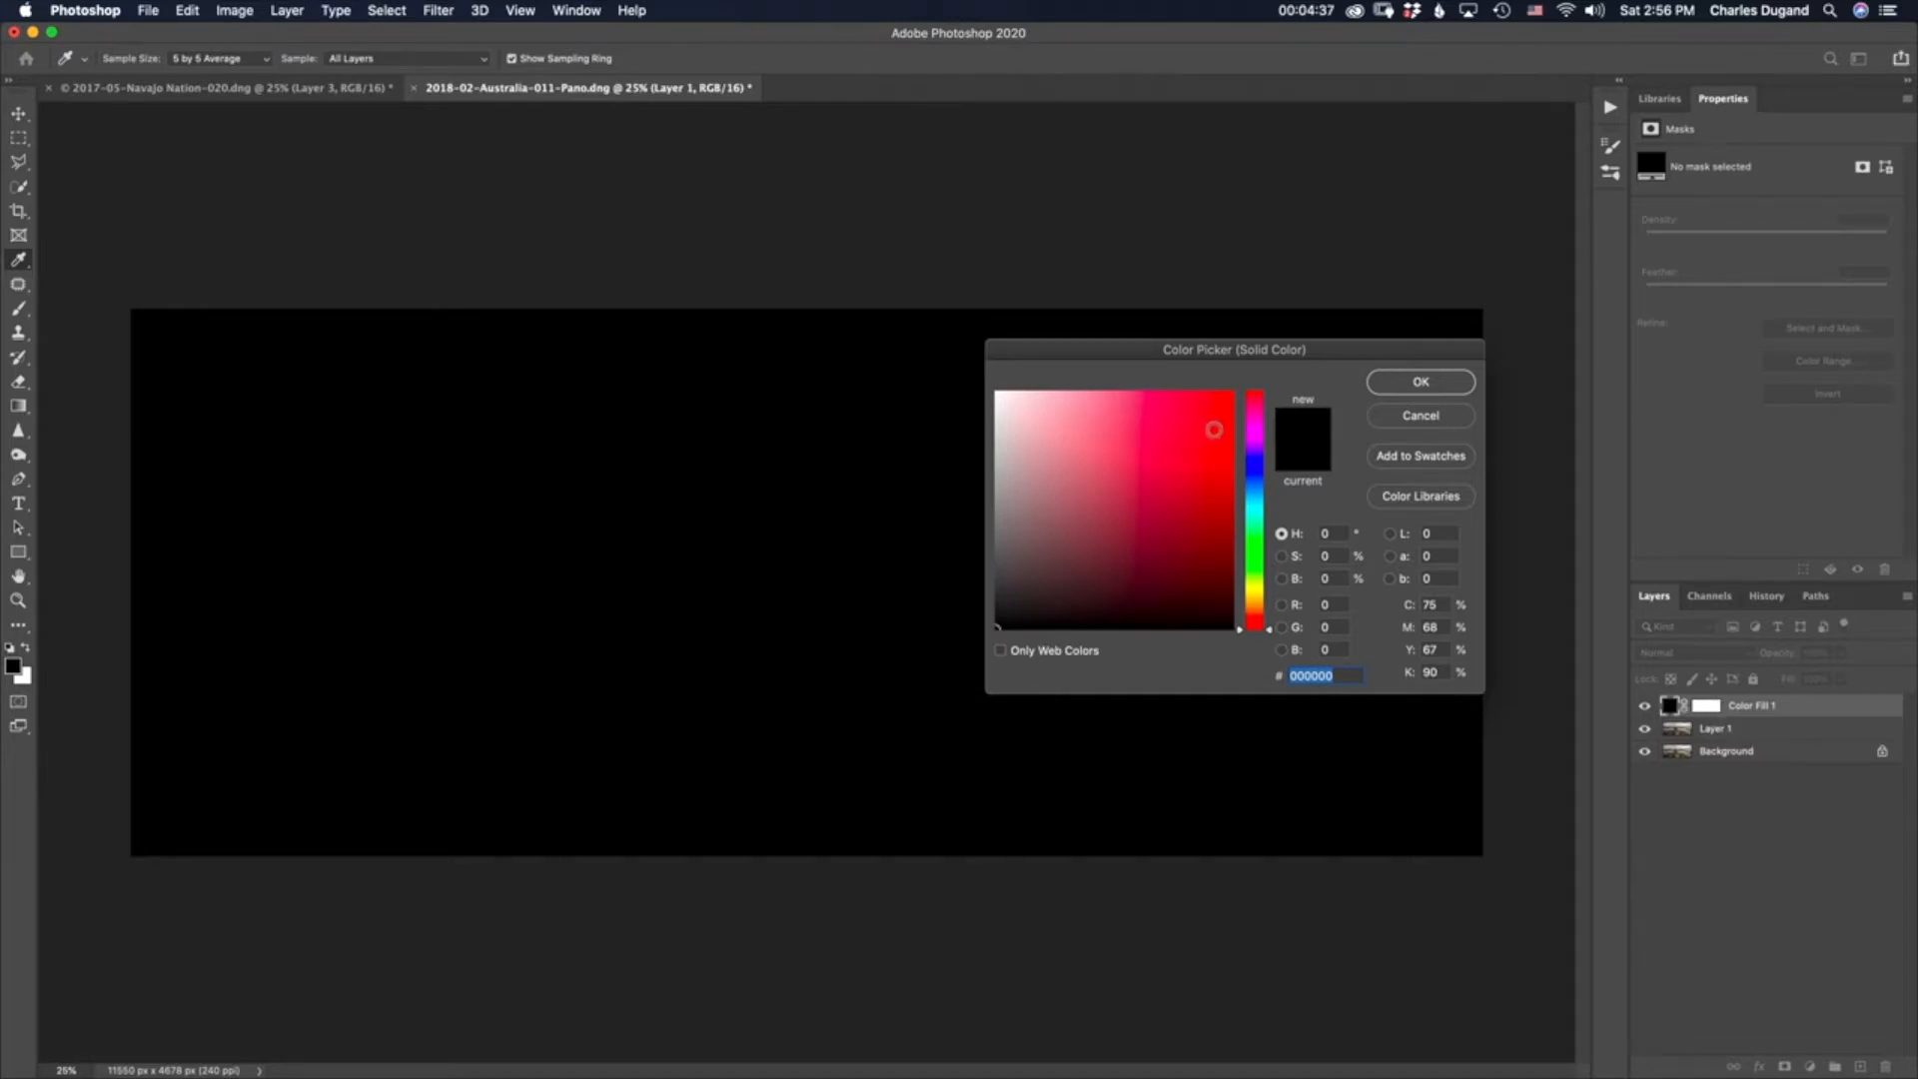
pyautogui.click(1254, 603)
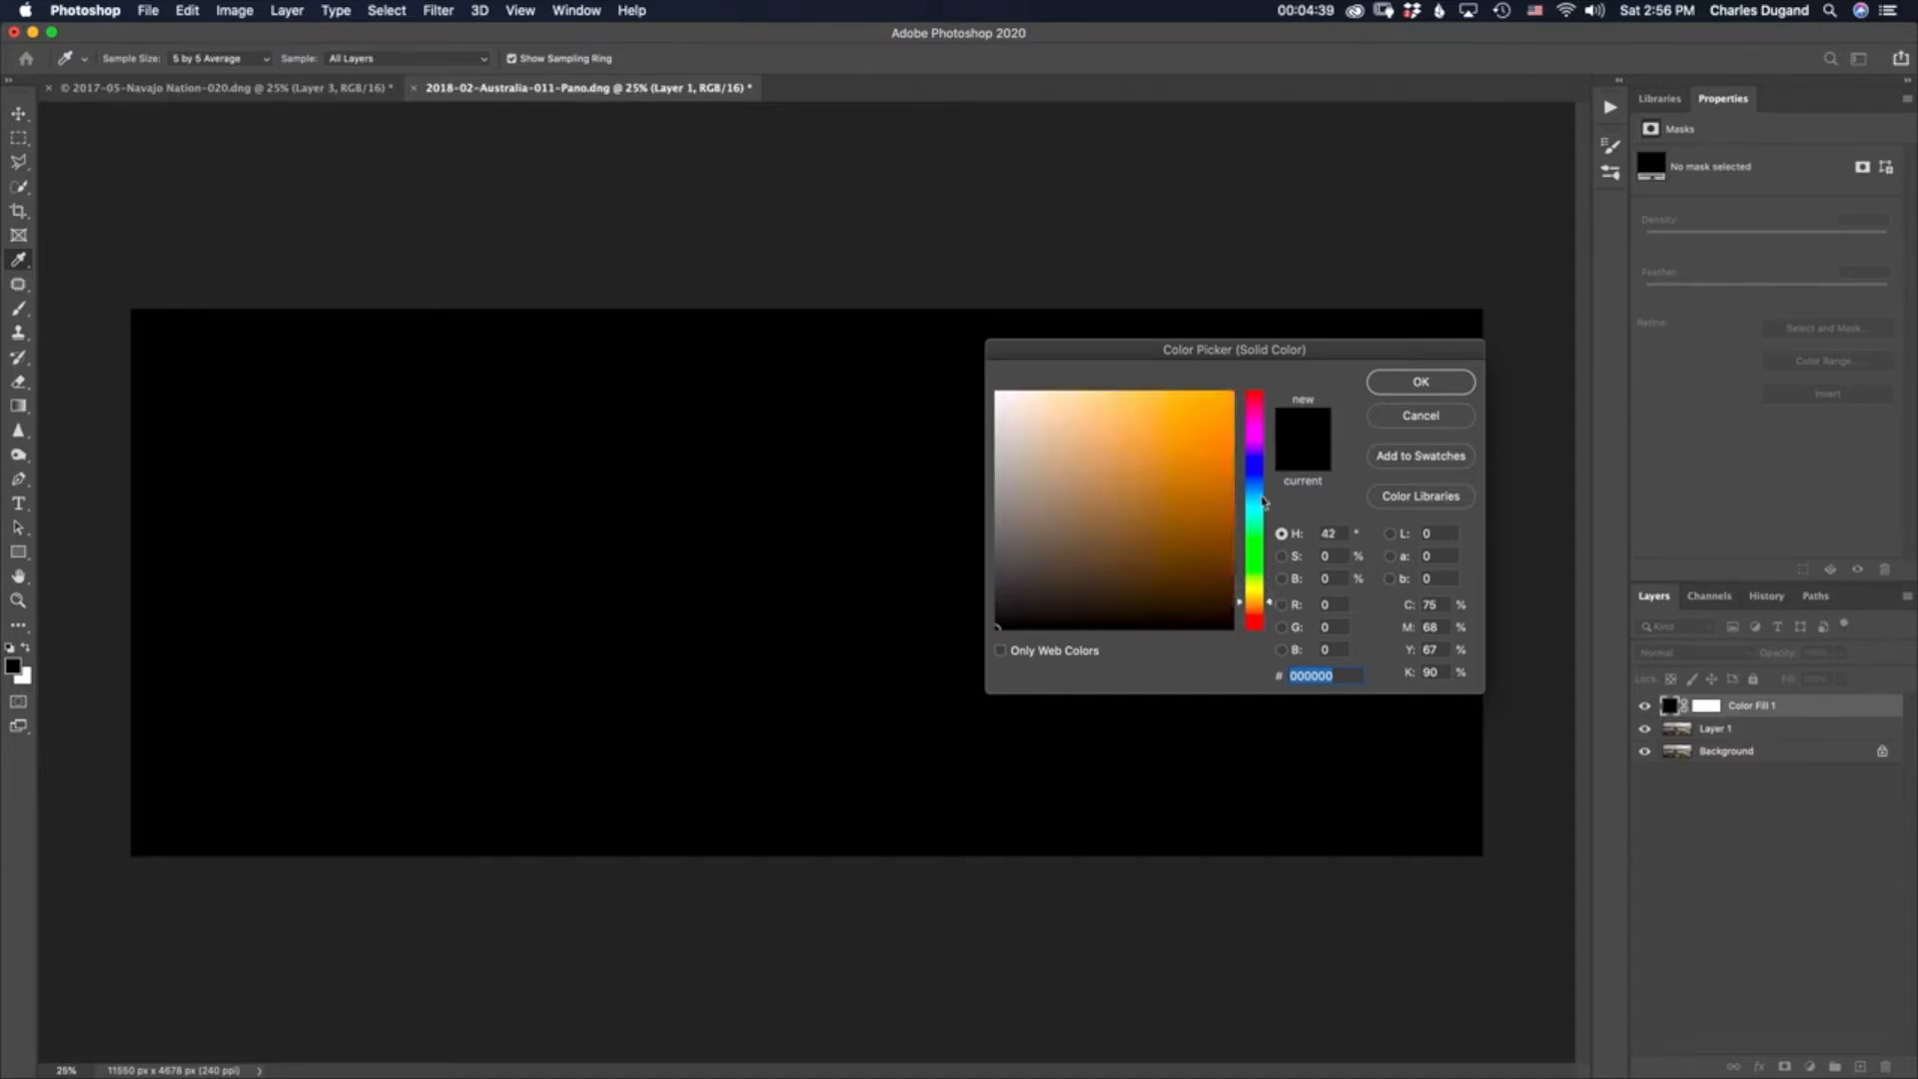
pyautogui.click(1229, 398)
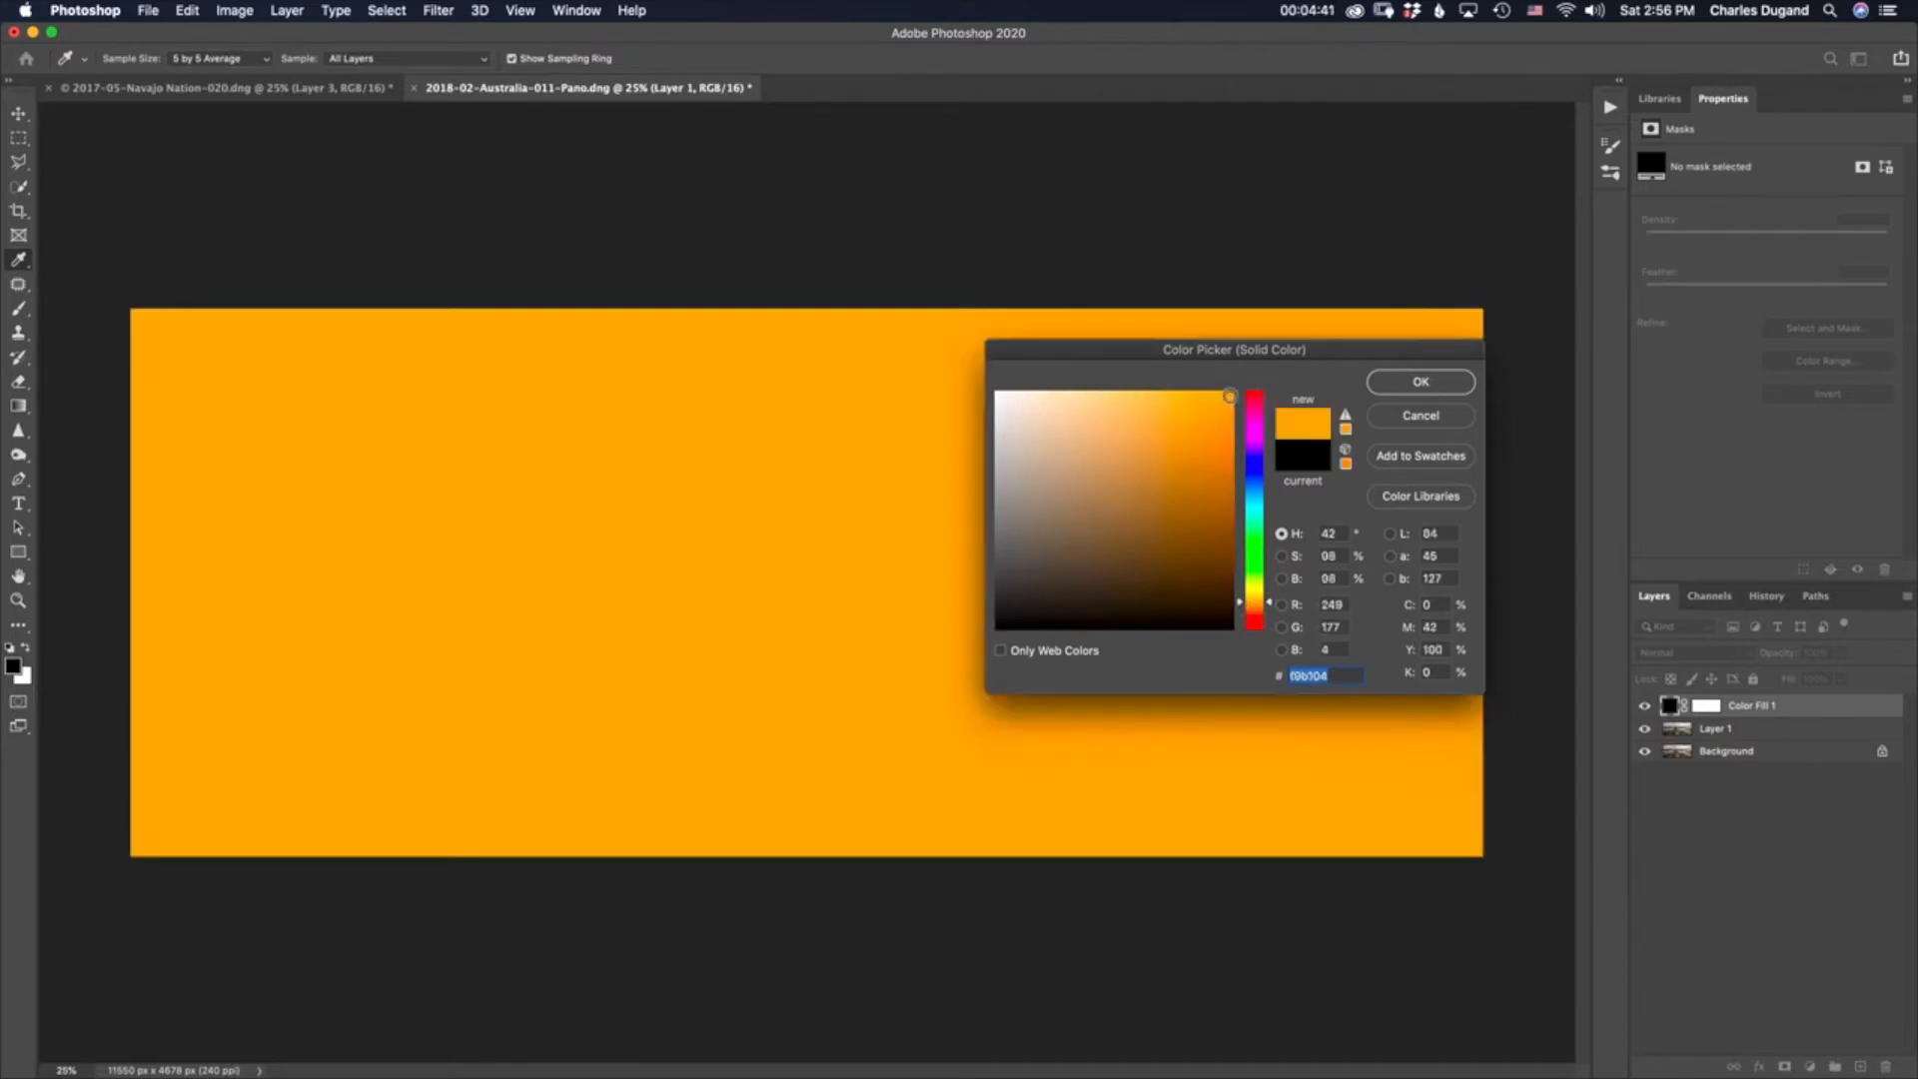
pyautogui.click(1398, 382)
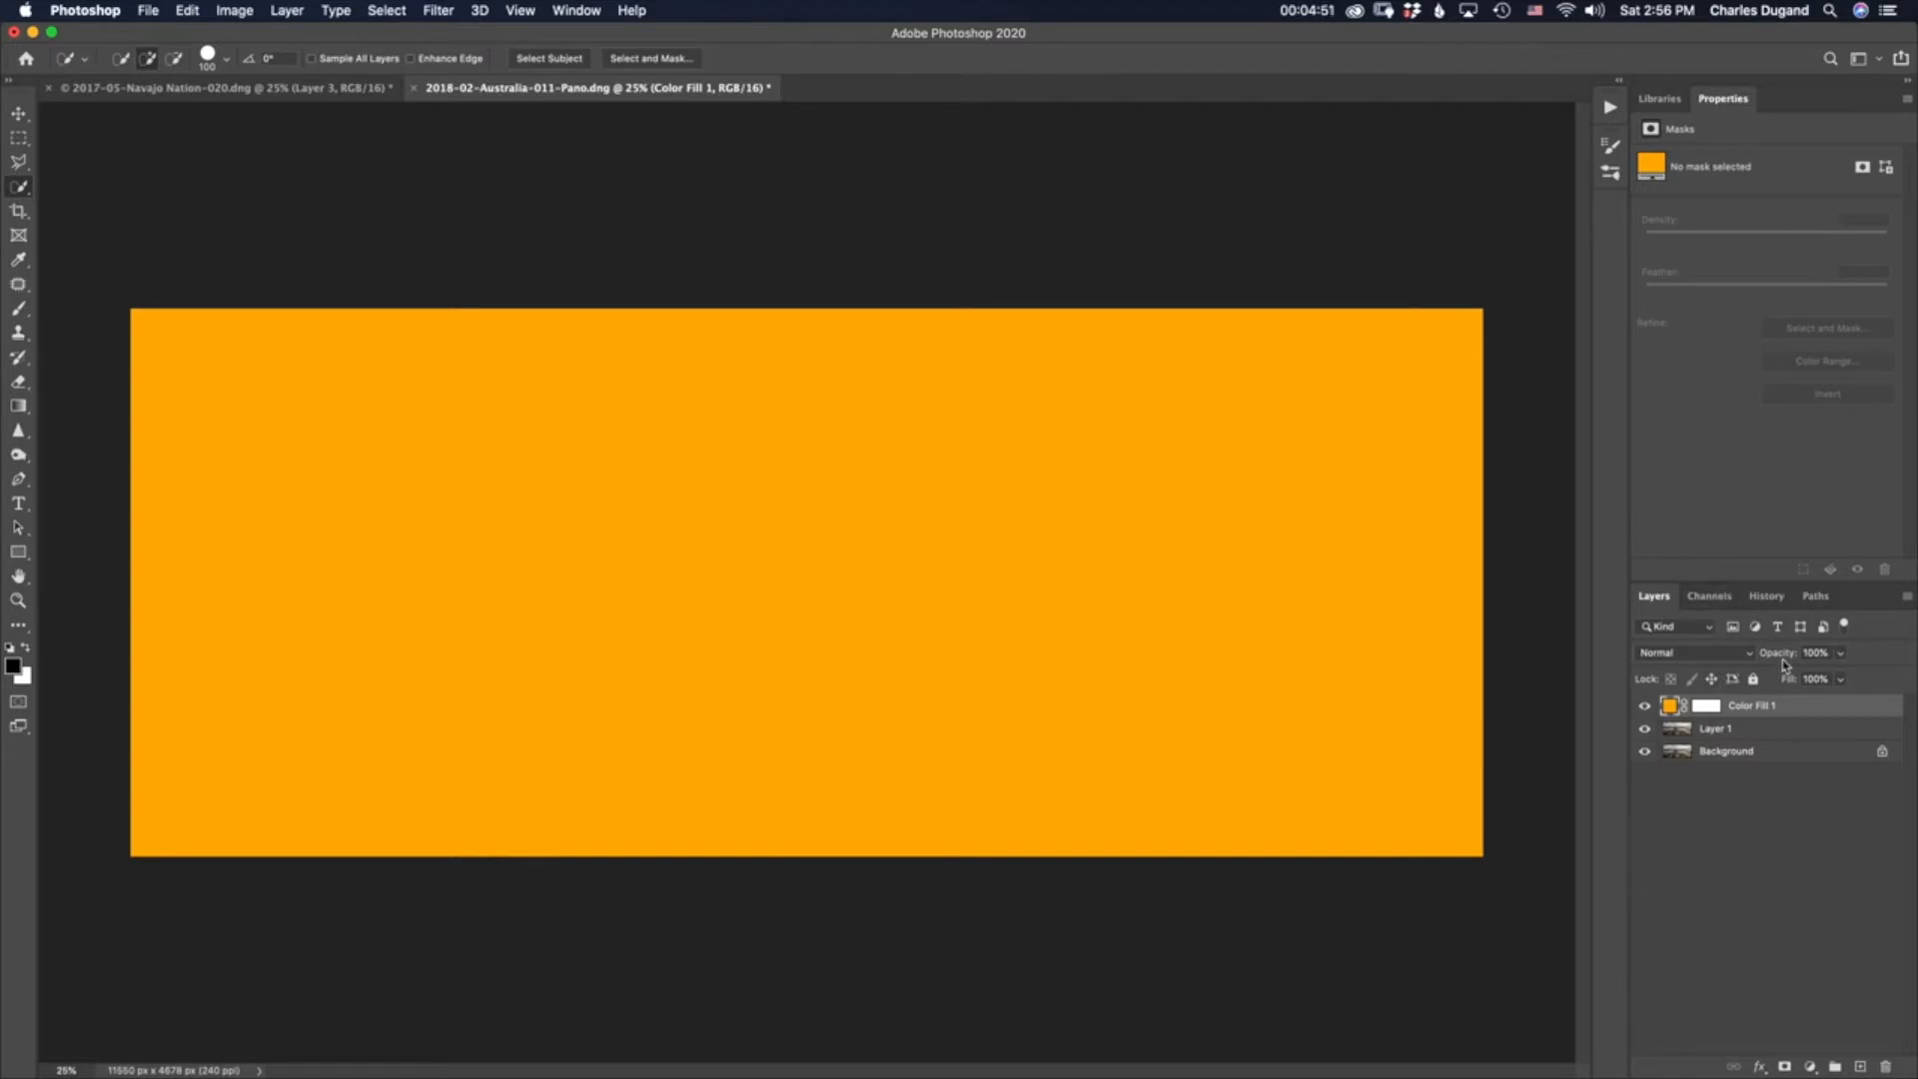
# Step: Set the orange fill layer's blending mode to Soft Light and lower its opacity to 61%
pyautogui.click(1728, 658)
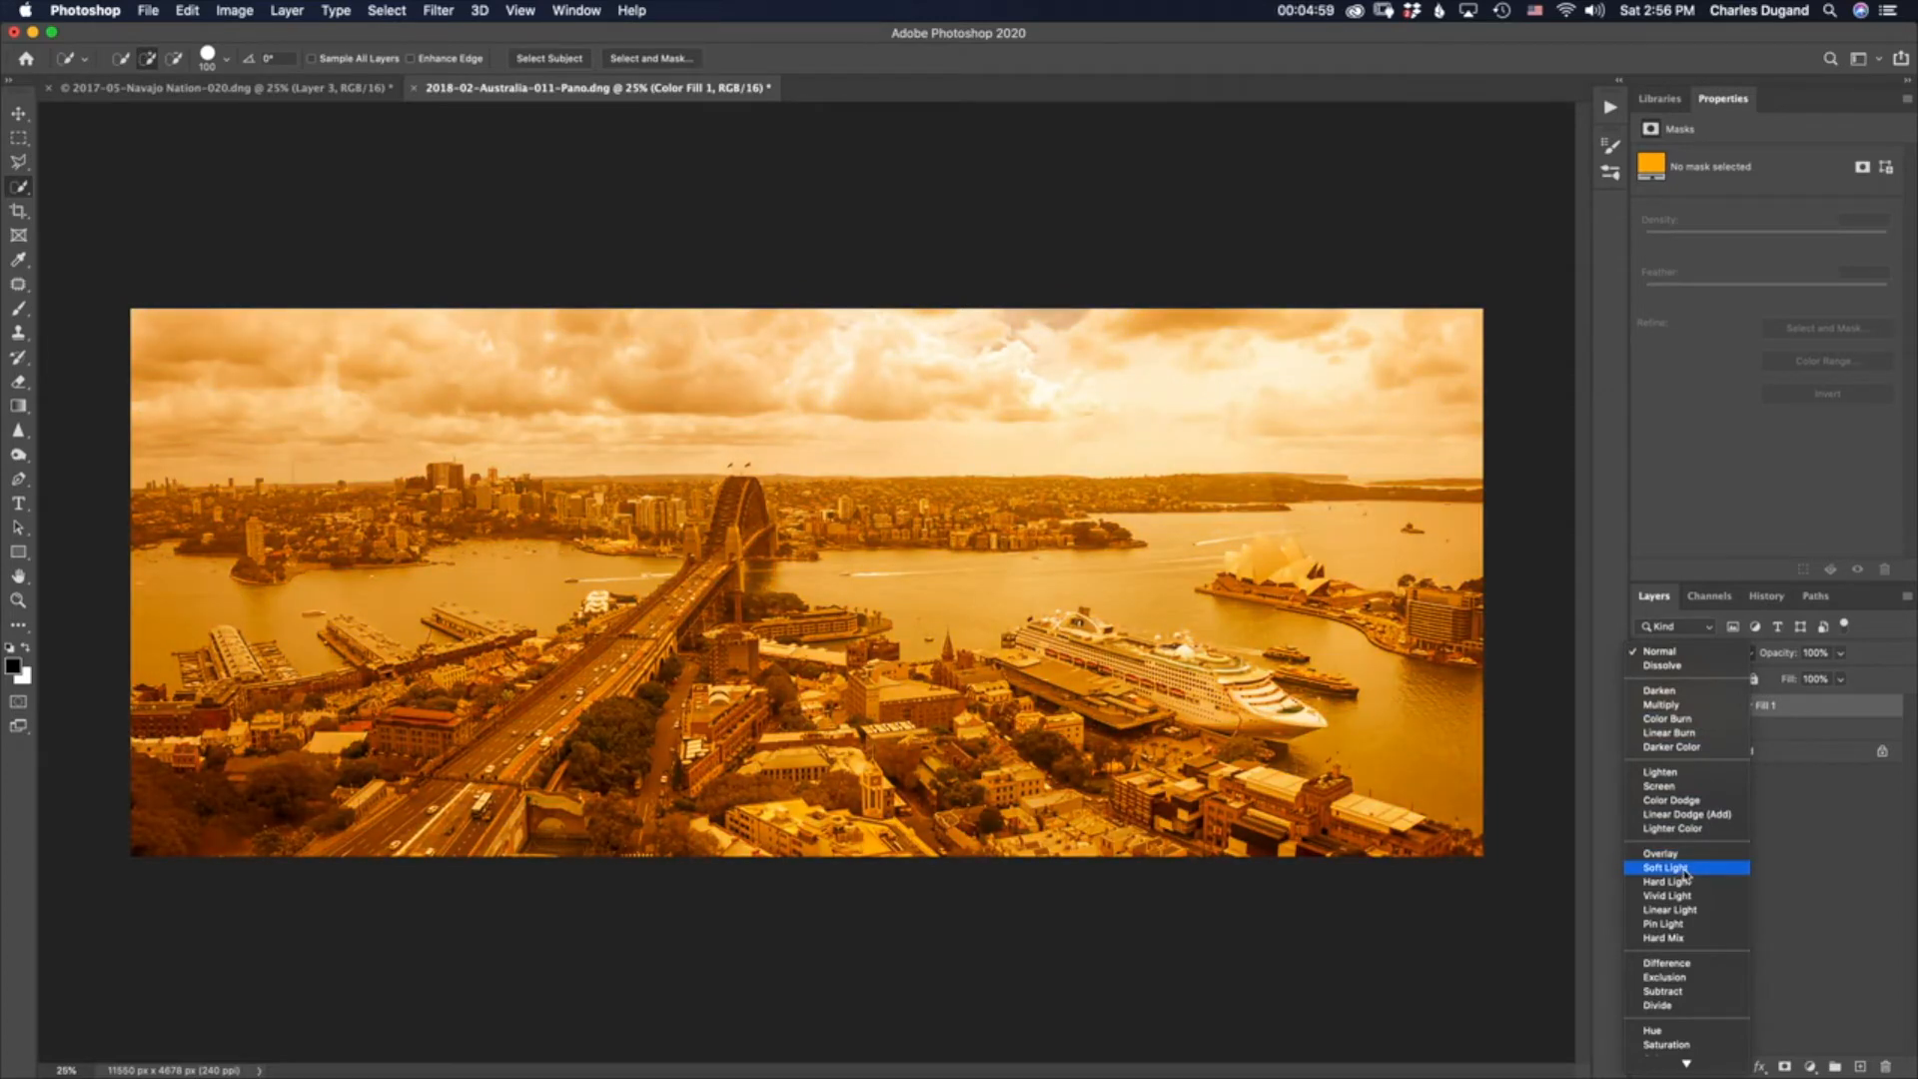
pyautogui.click(1685, 869)
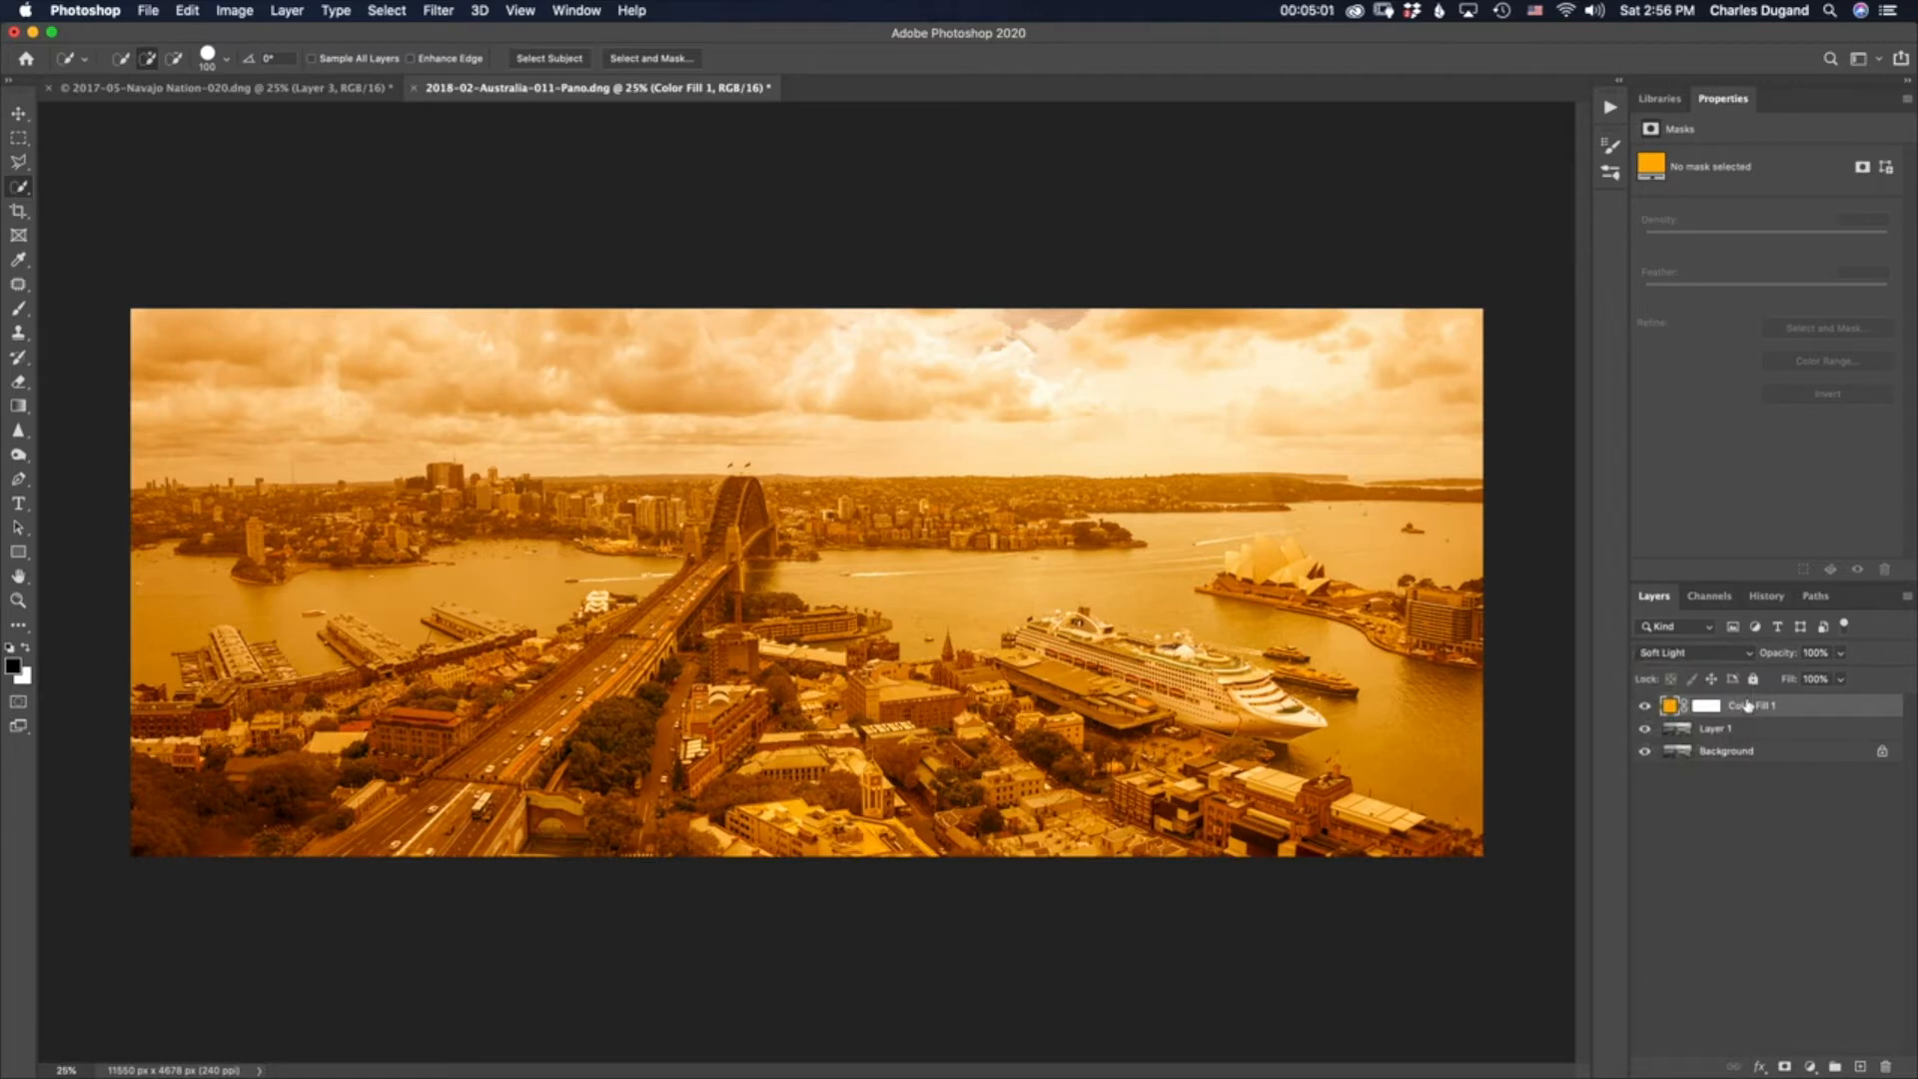
pyautogui.moveTo(1783, 655); pyautogui.dragTo(1744, 659)
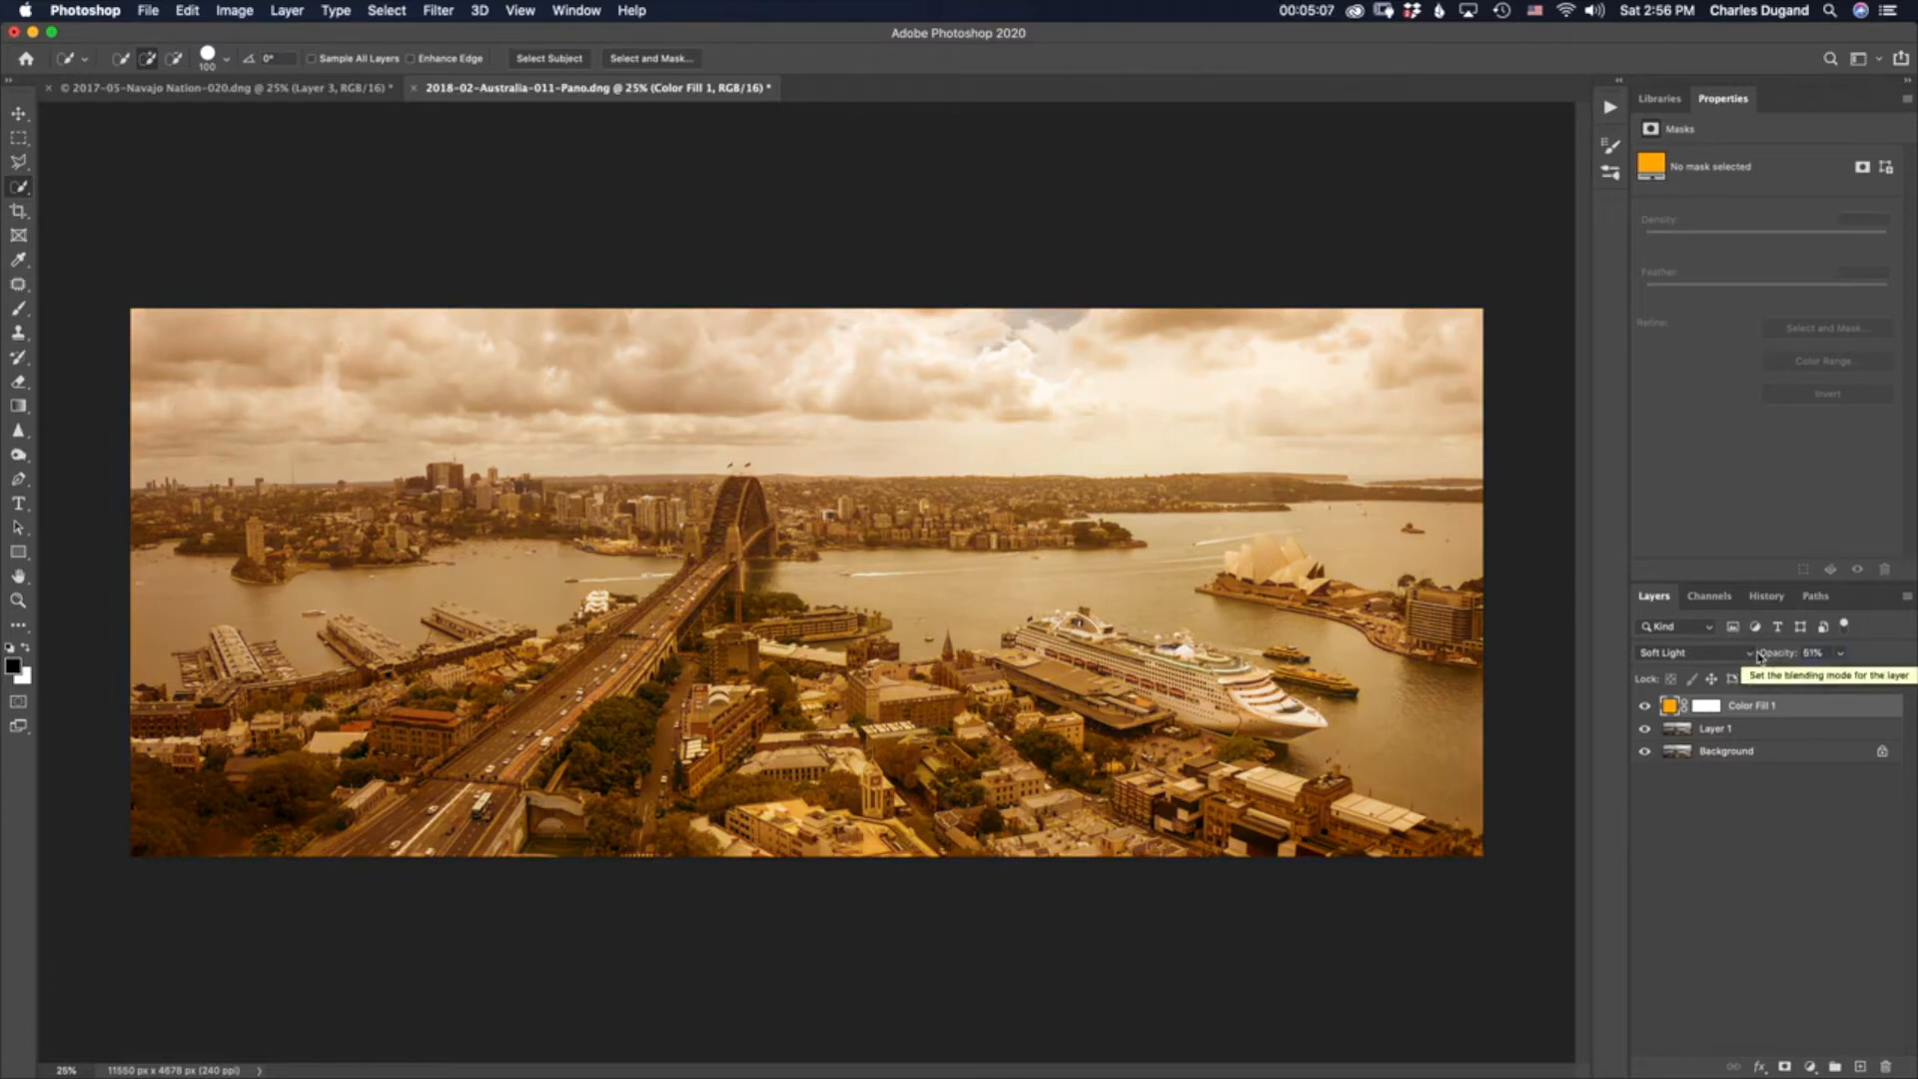
# Step: Compare the image with the orange fill layer hidden and shown, and delete the fill layer
pyautogui.click(1646, 706)
pyautogui.click(1645, 706)
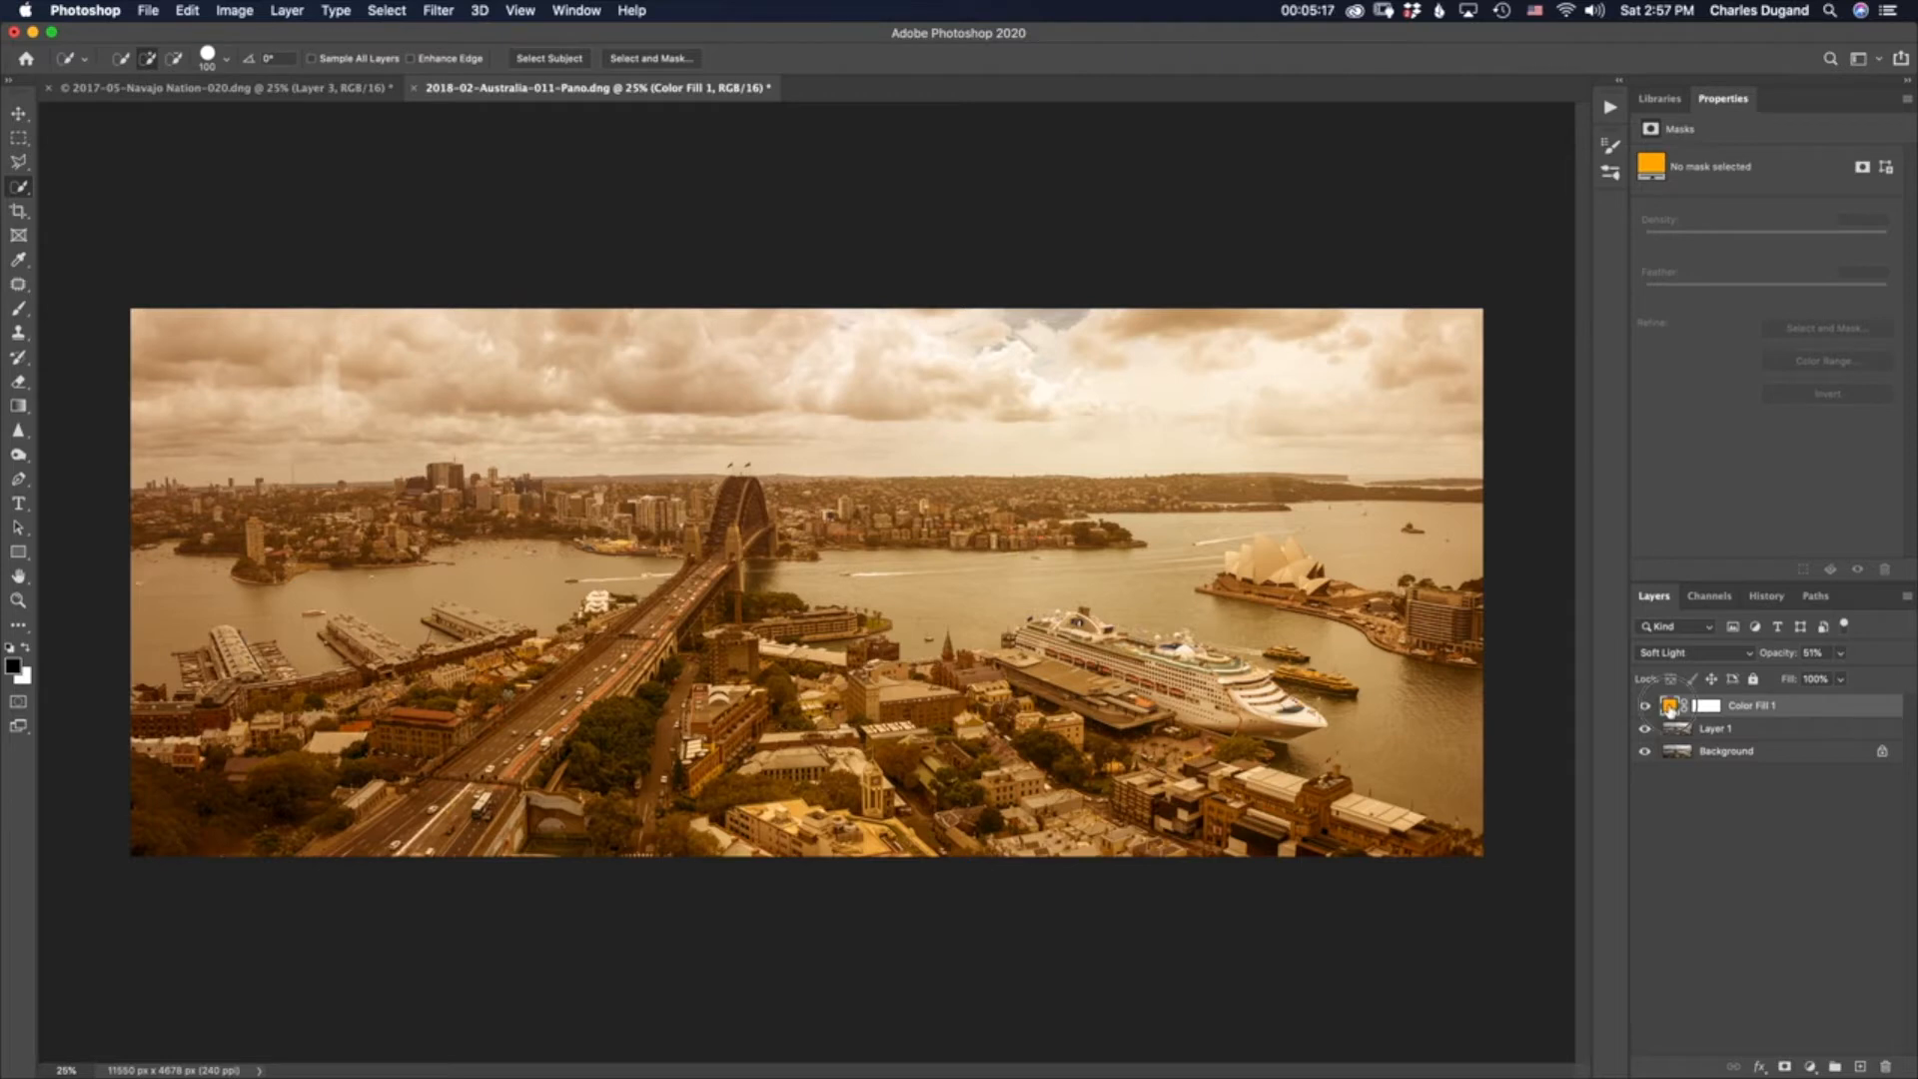
pyautogui.moveTo(1669, 708); pyautogui.dragTo(1888, 1062)
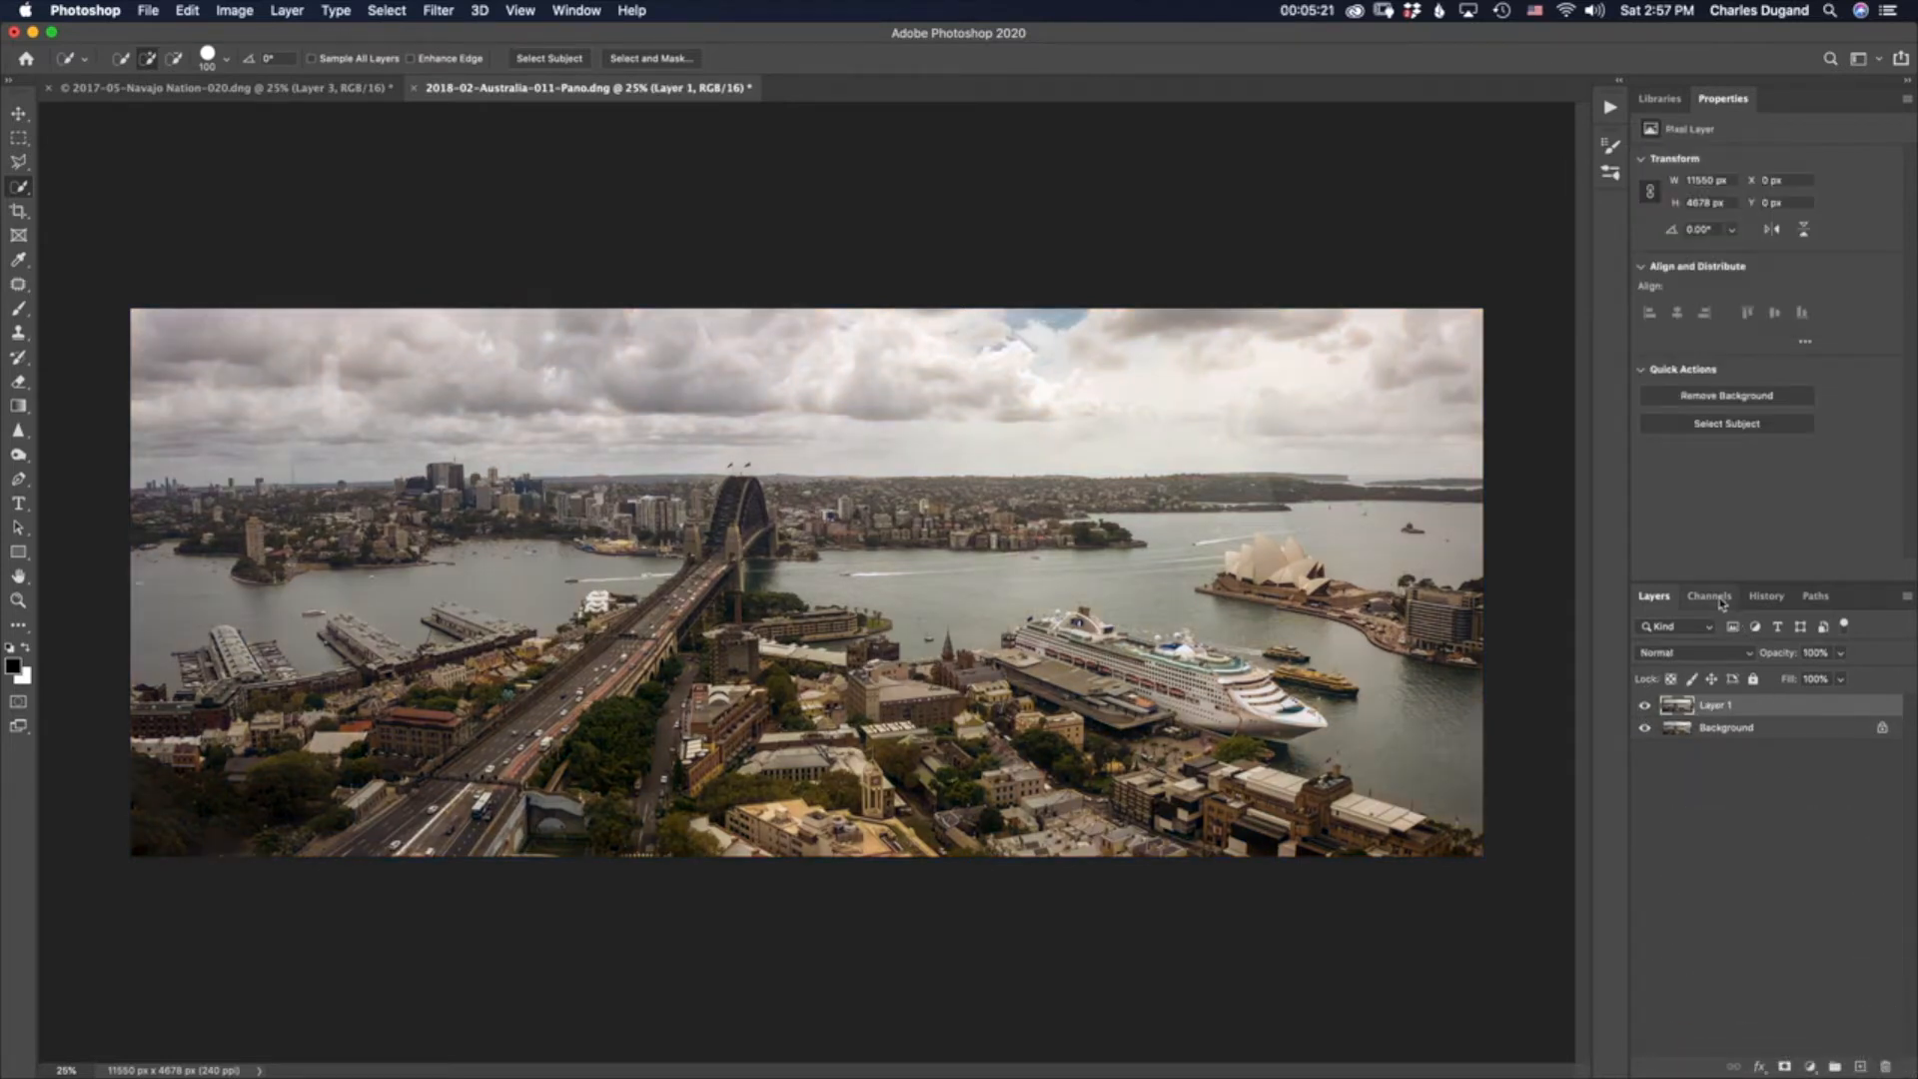
# Step: Add a Levels adjustment layer above Layer 1, raise its black input slightly, and set the white input to 249 and midtones to about 0.95
pyautogui.click(1810, 1066)
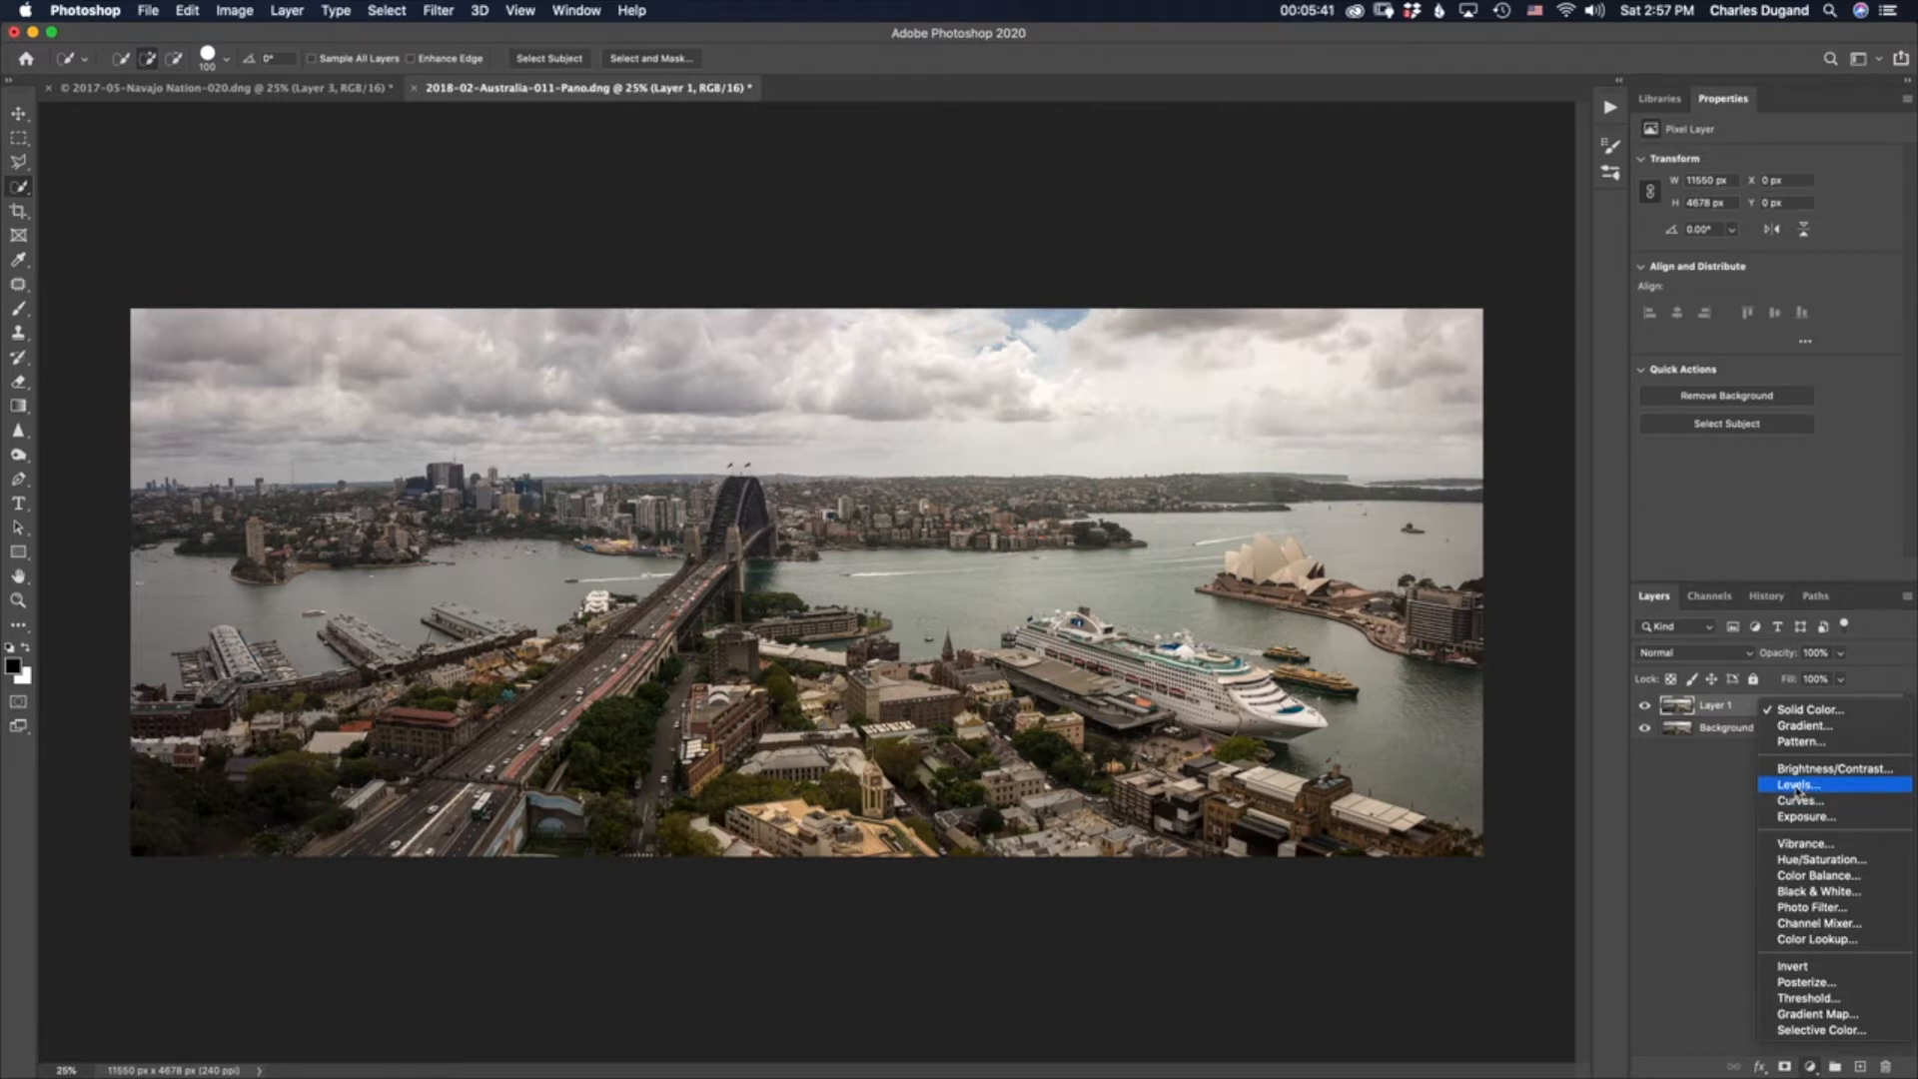
pyautogui.click(1796, 787)
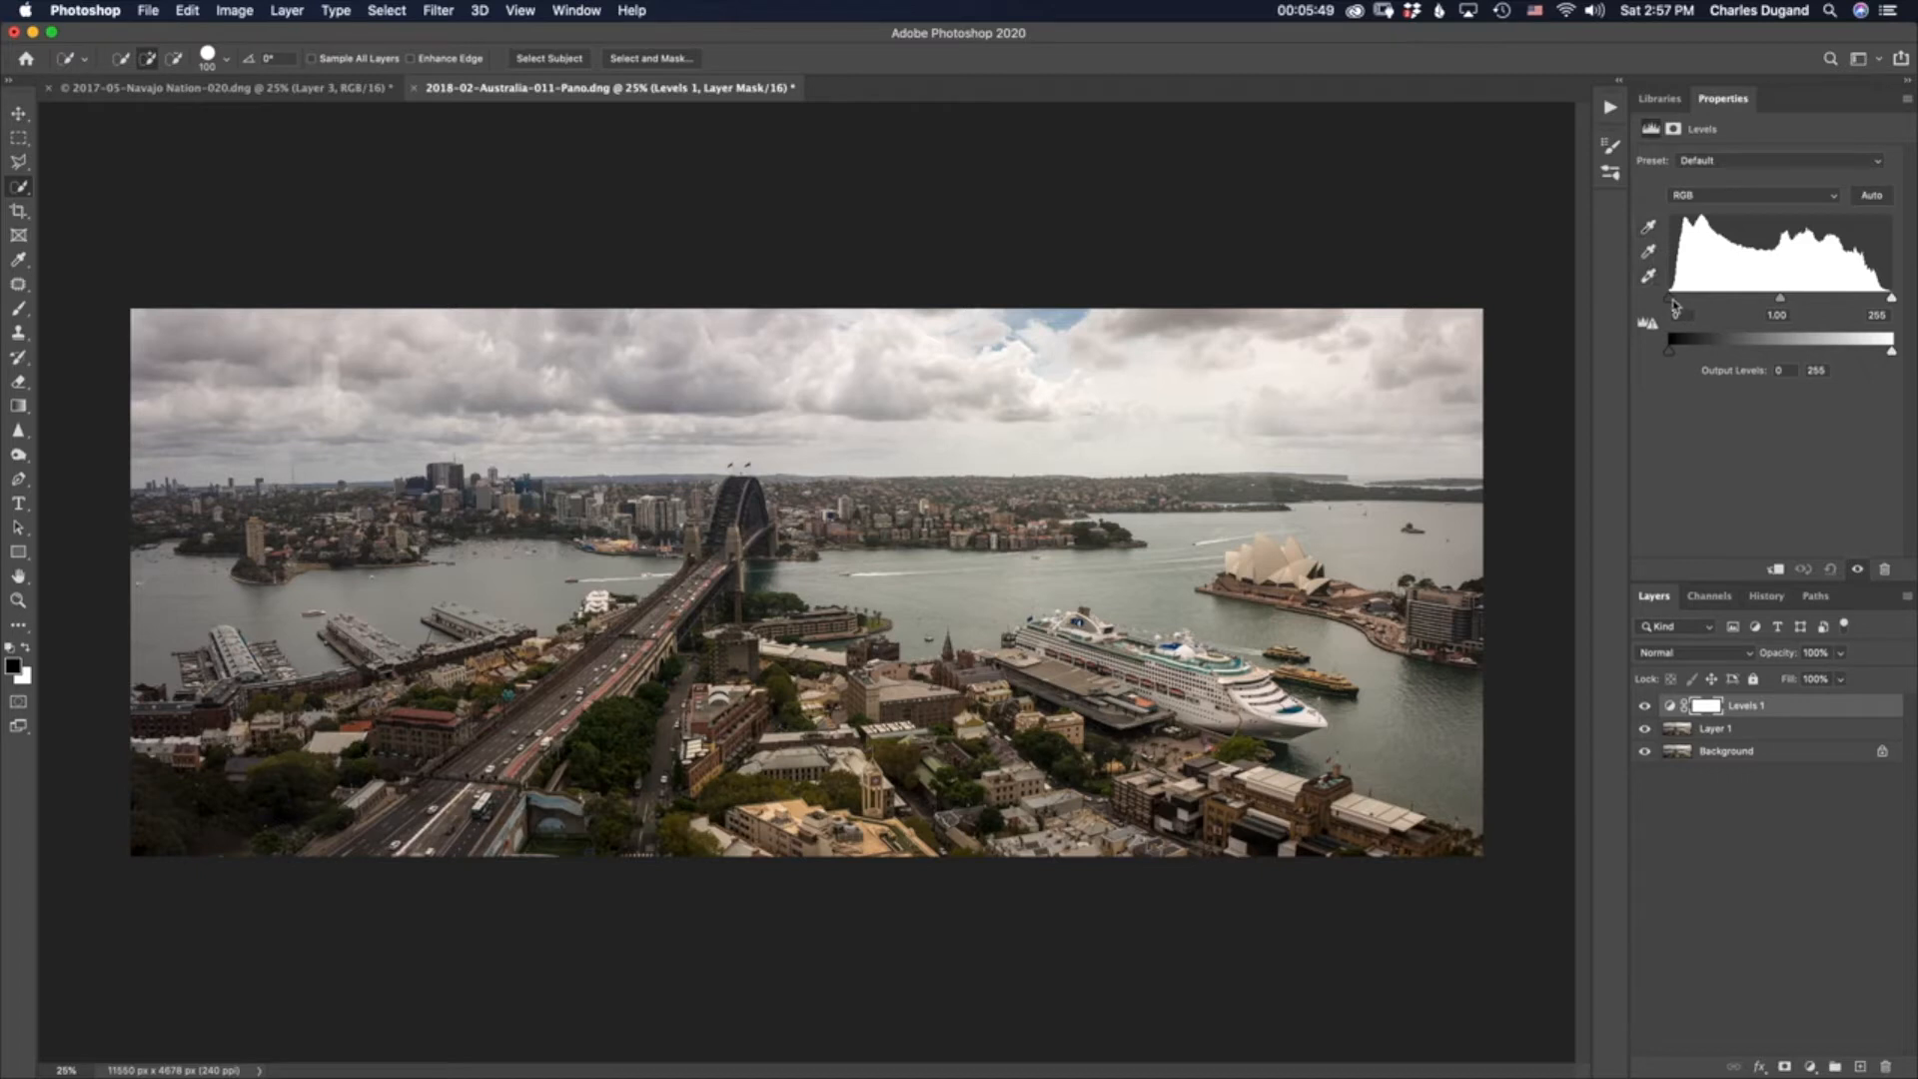
pyautogui.moveTo(1675, 306)
pyautogui.mouseDown()
pyautogui.moveTo(1695, 305)
pyautogui.moveTo(1678, 305)
pyautogui.mouseUp()
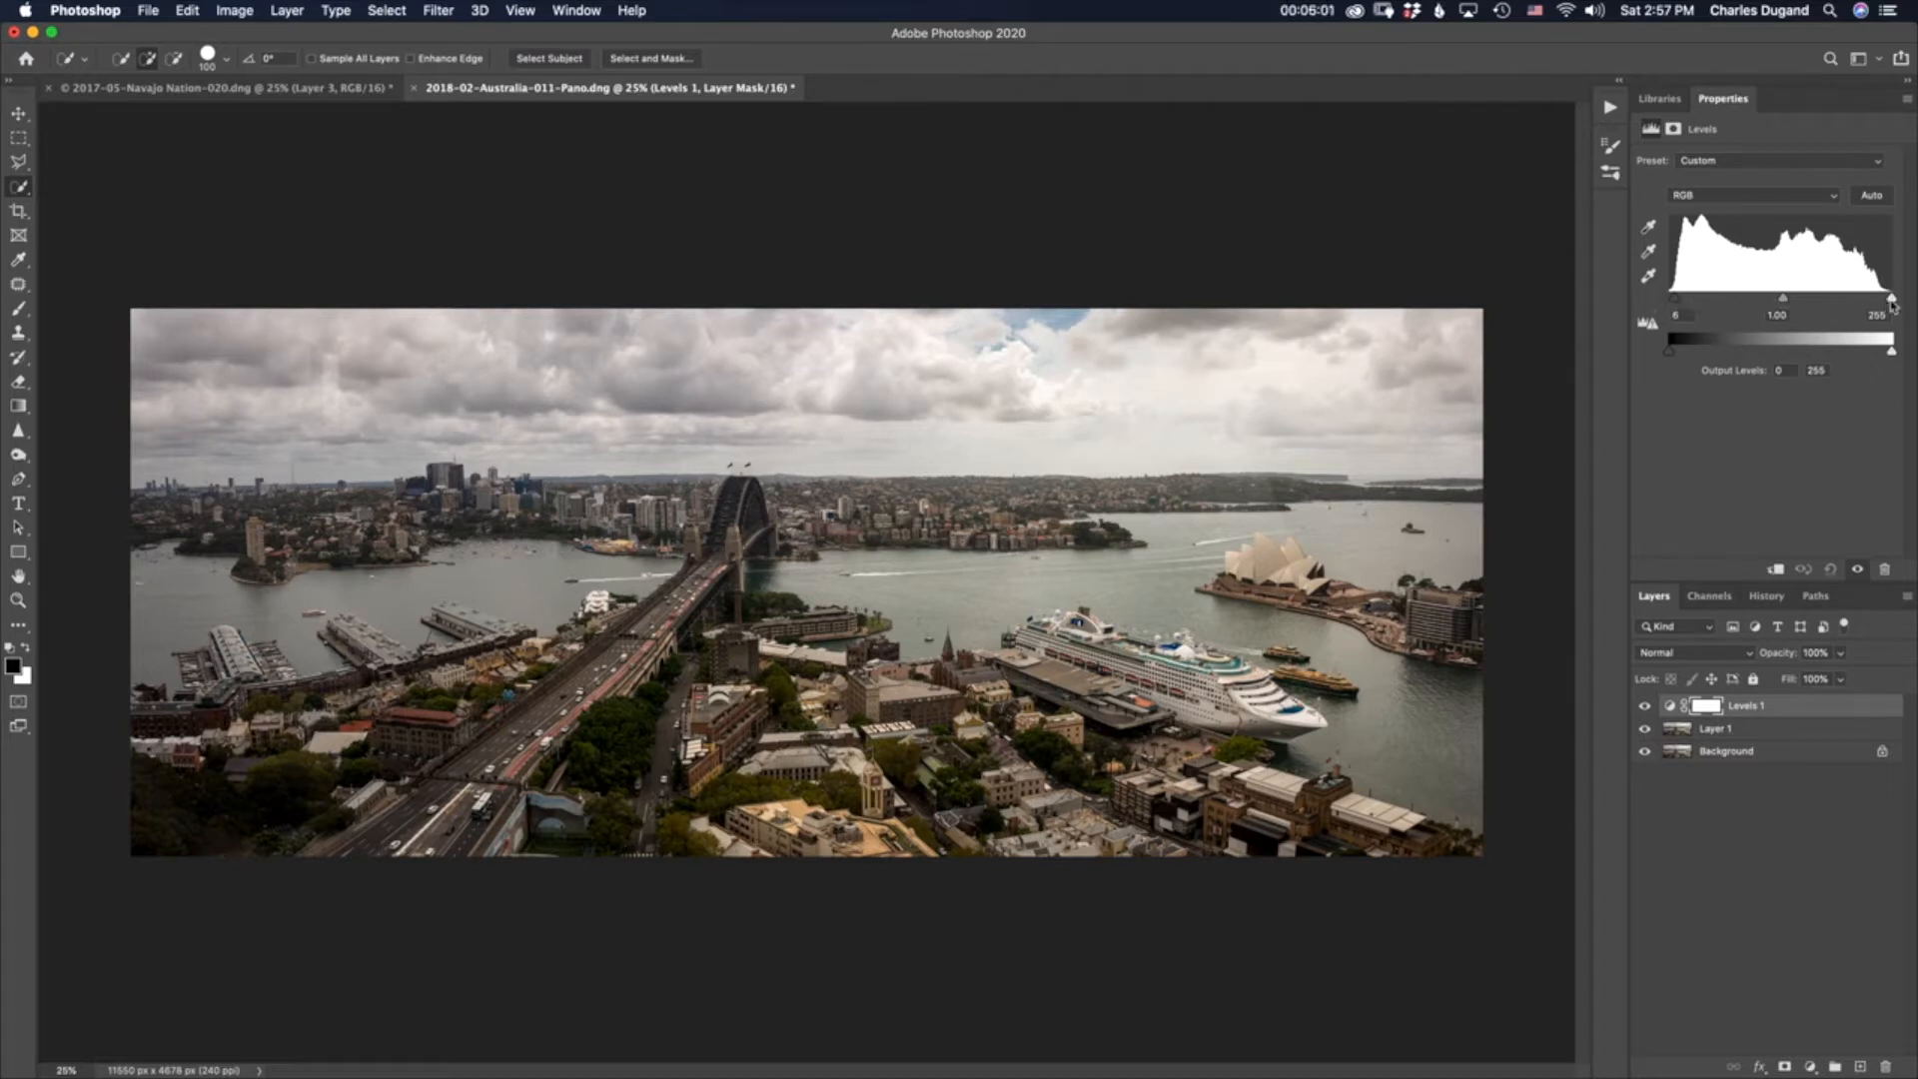
pyautogui.moveTo(1891, 299); pyautogui.dragTo(1793, 306)
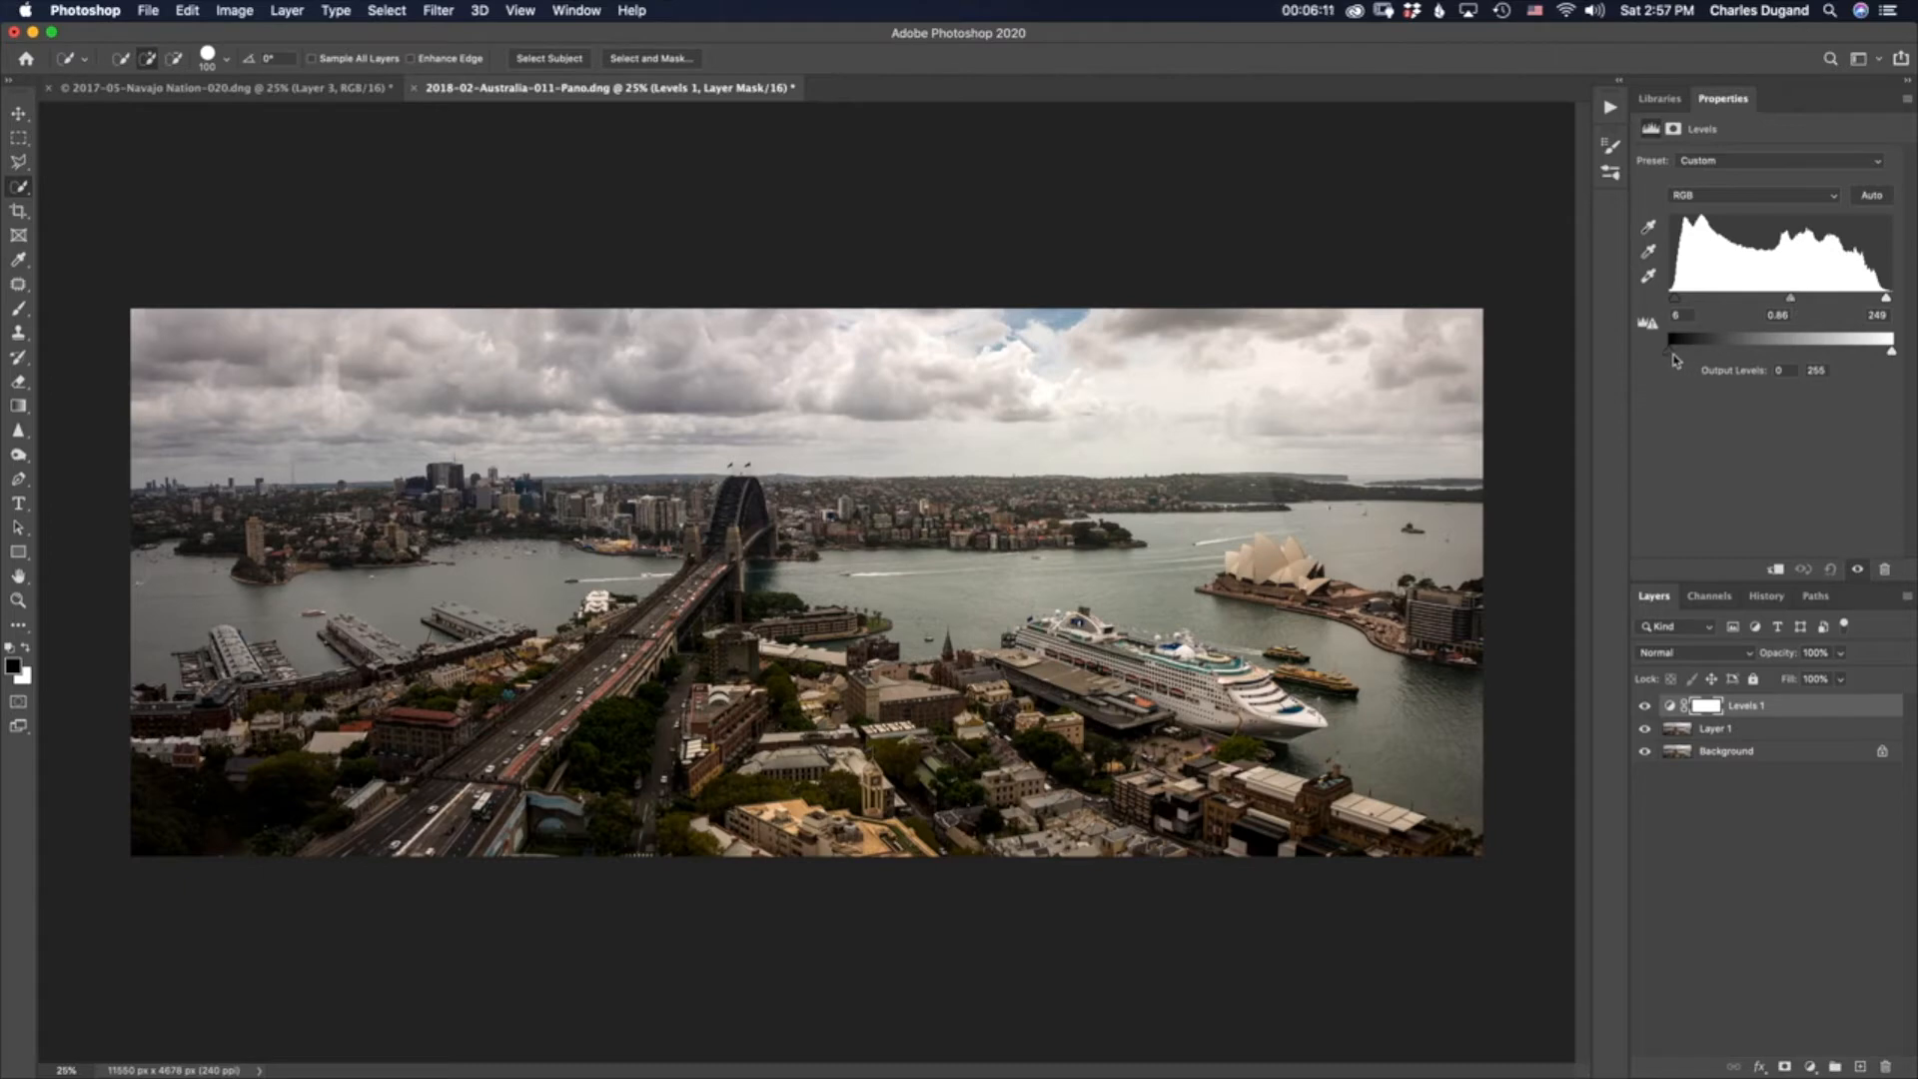
# Step: Raise the Levels layer's output black to 15 and compare the image with the adjustment hidden and shown
pyautogui.moveTo(1675, 359); pyautogui.dragTo(1683, 356)
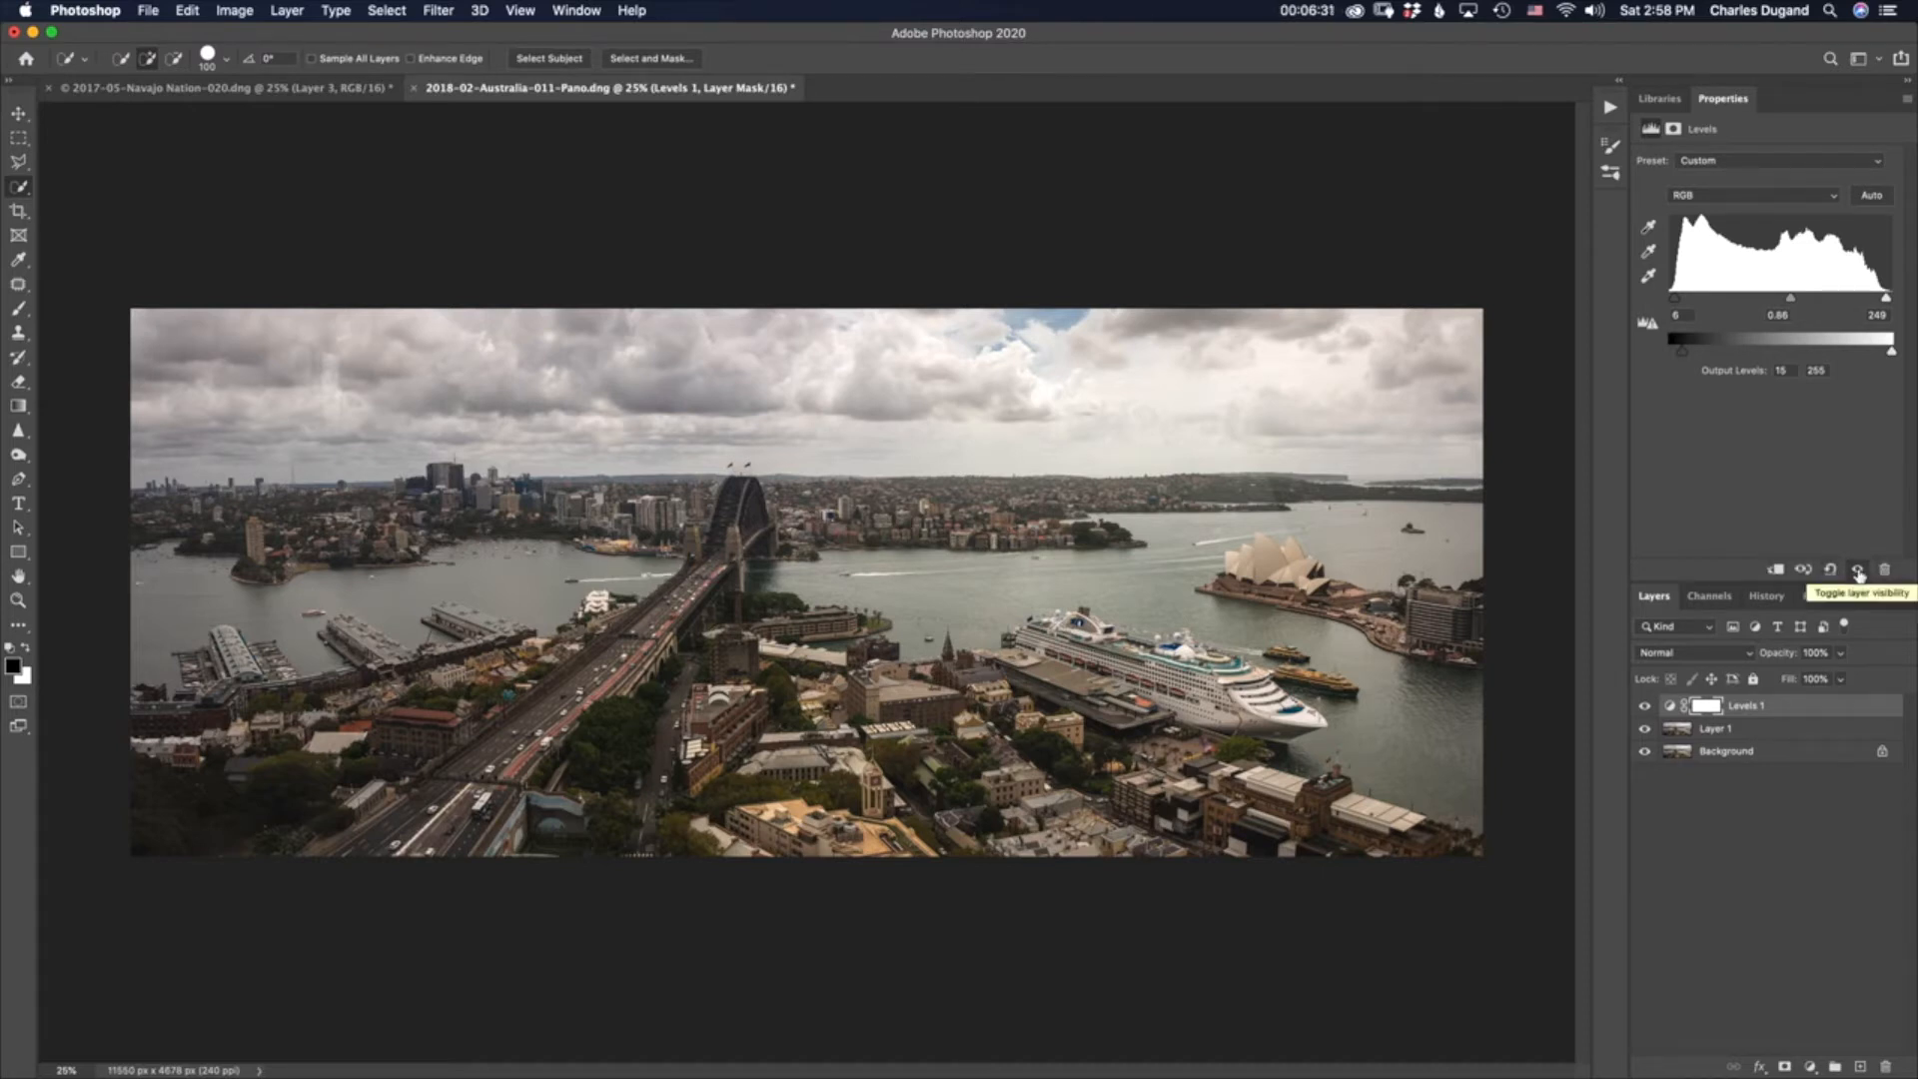
pyautogui.click(1858, 572)
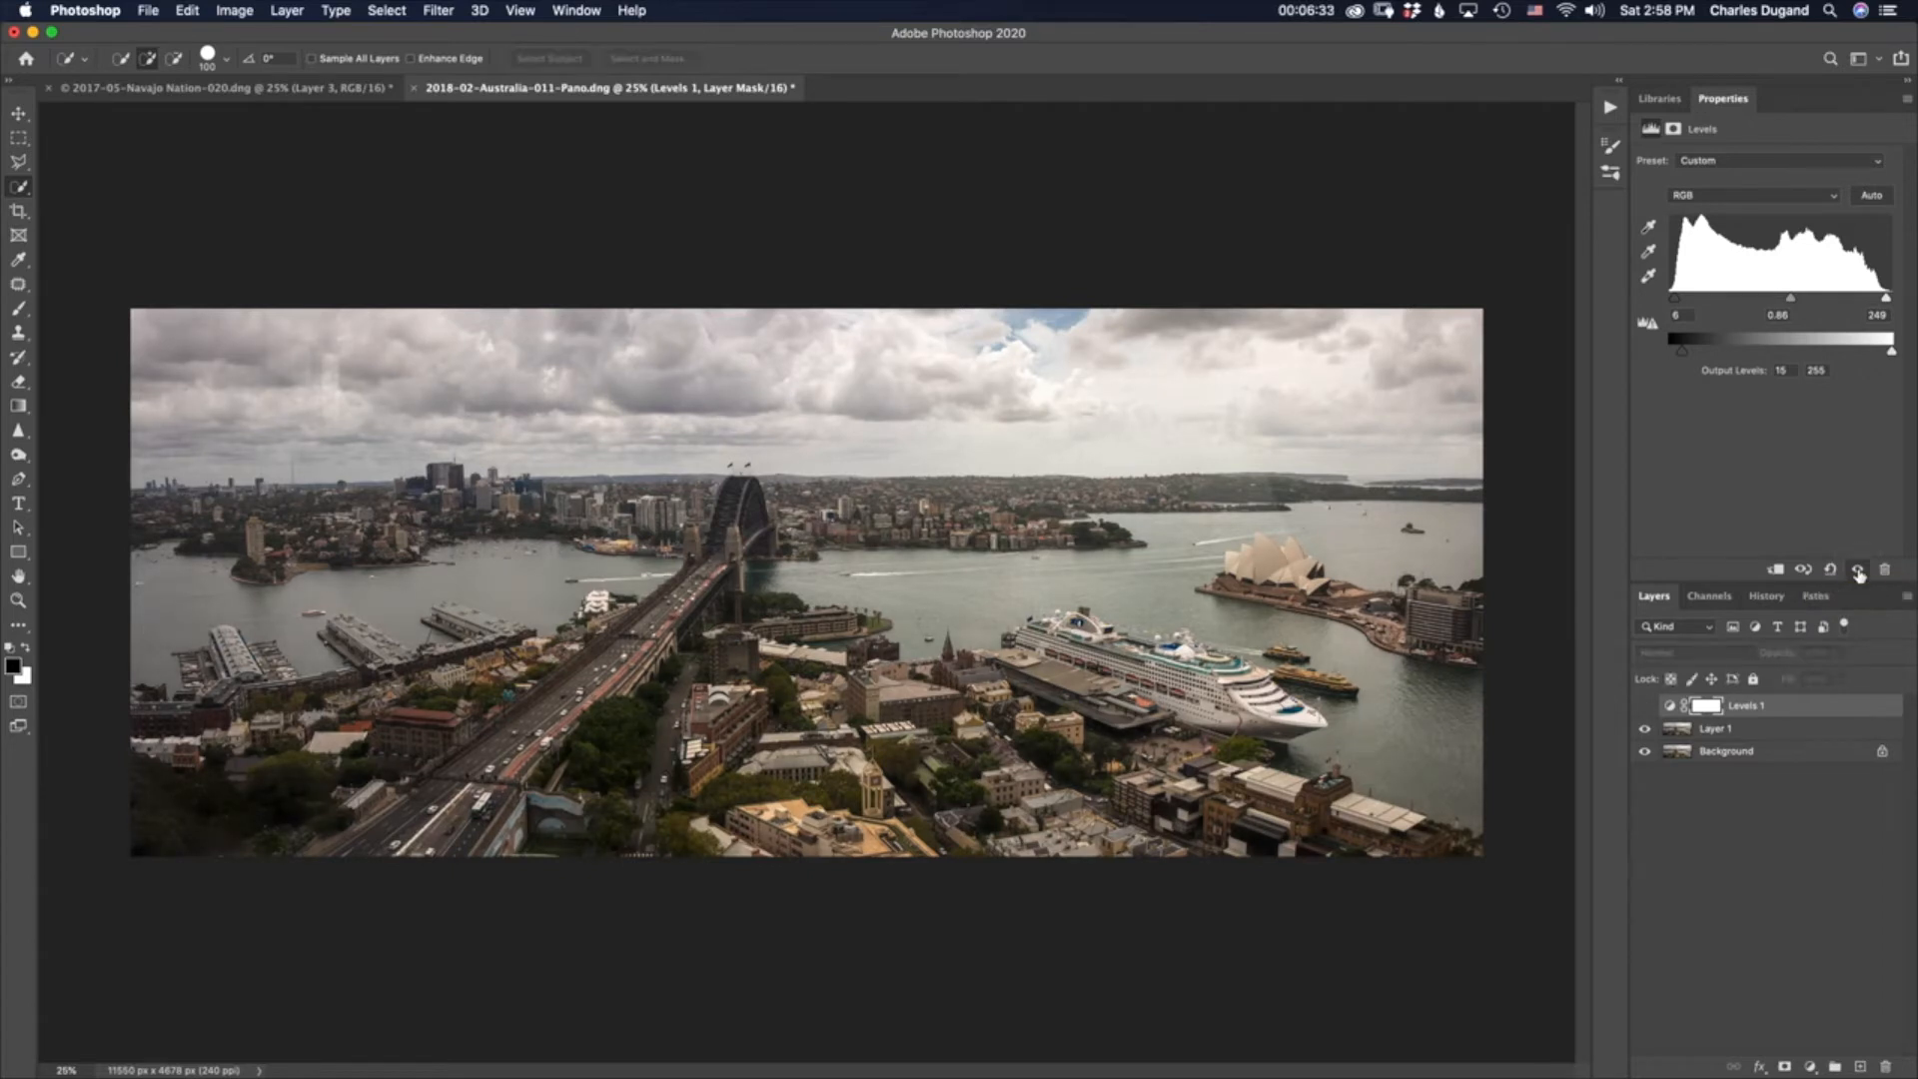
pyautogui.click(1858, 571)
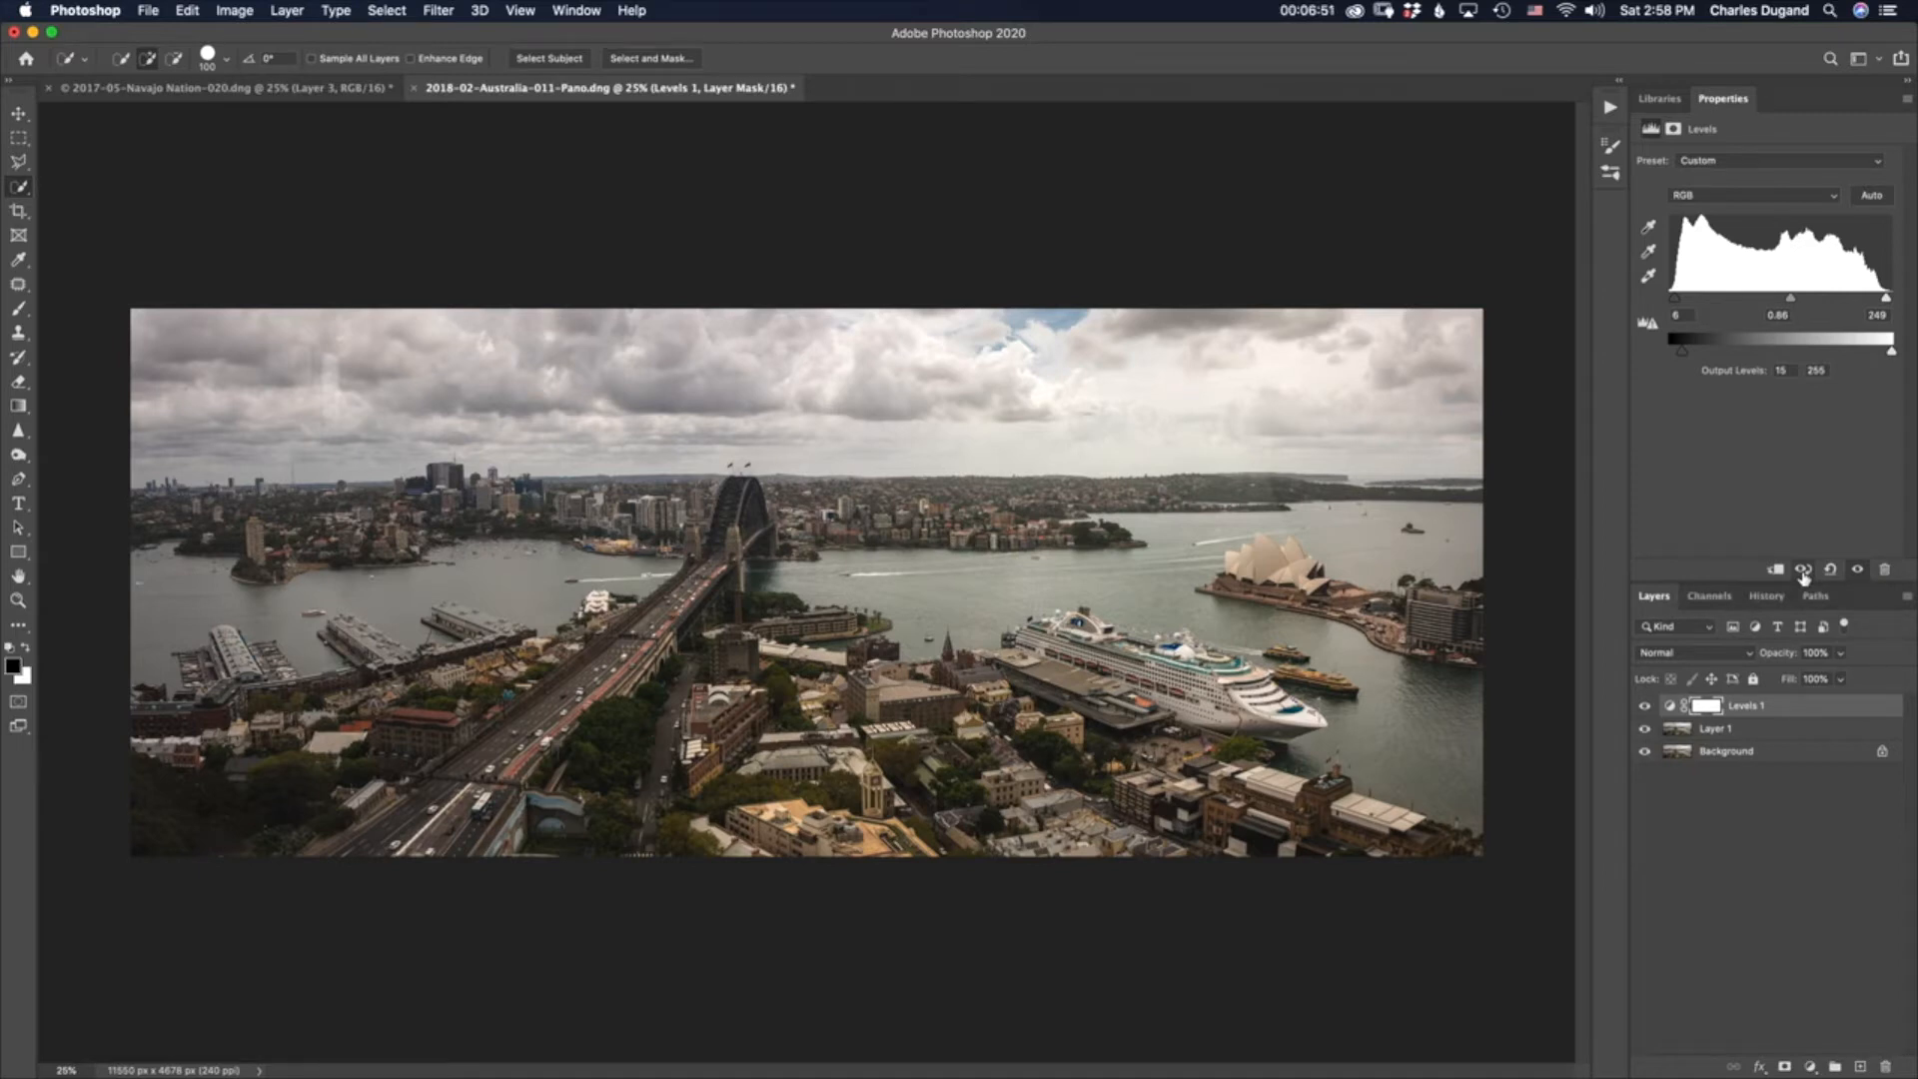
# Step: Set the Levels midtones to 1.35, compare the result with its previous state, and delete the Levels layer
pyautogui.moveTo(1790, 298); pyautogui.dragTo(1758, 298)
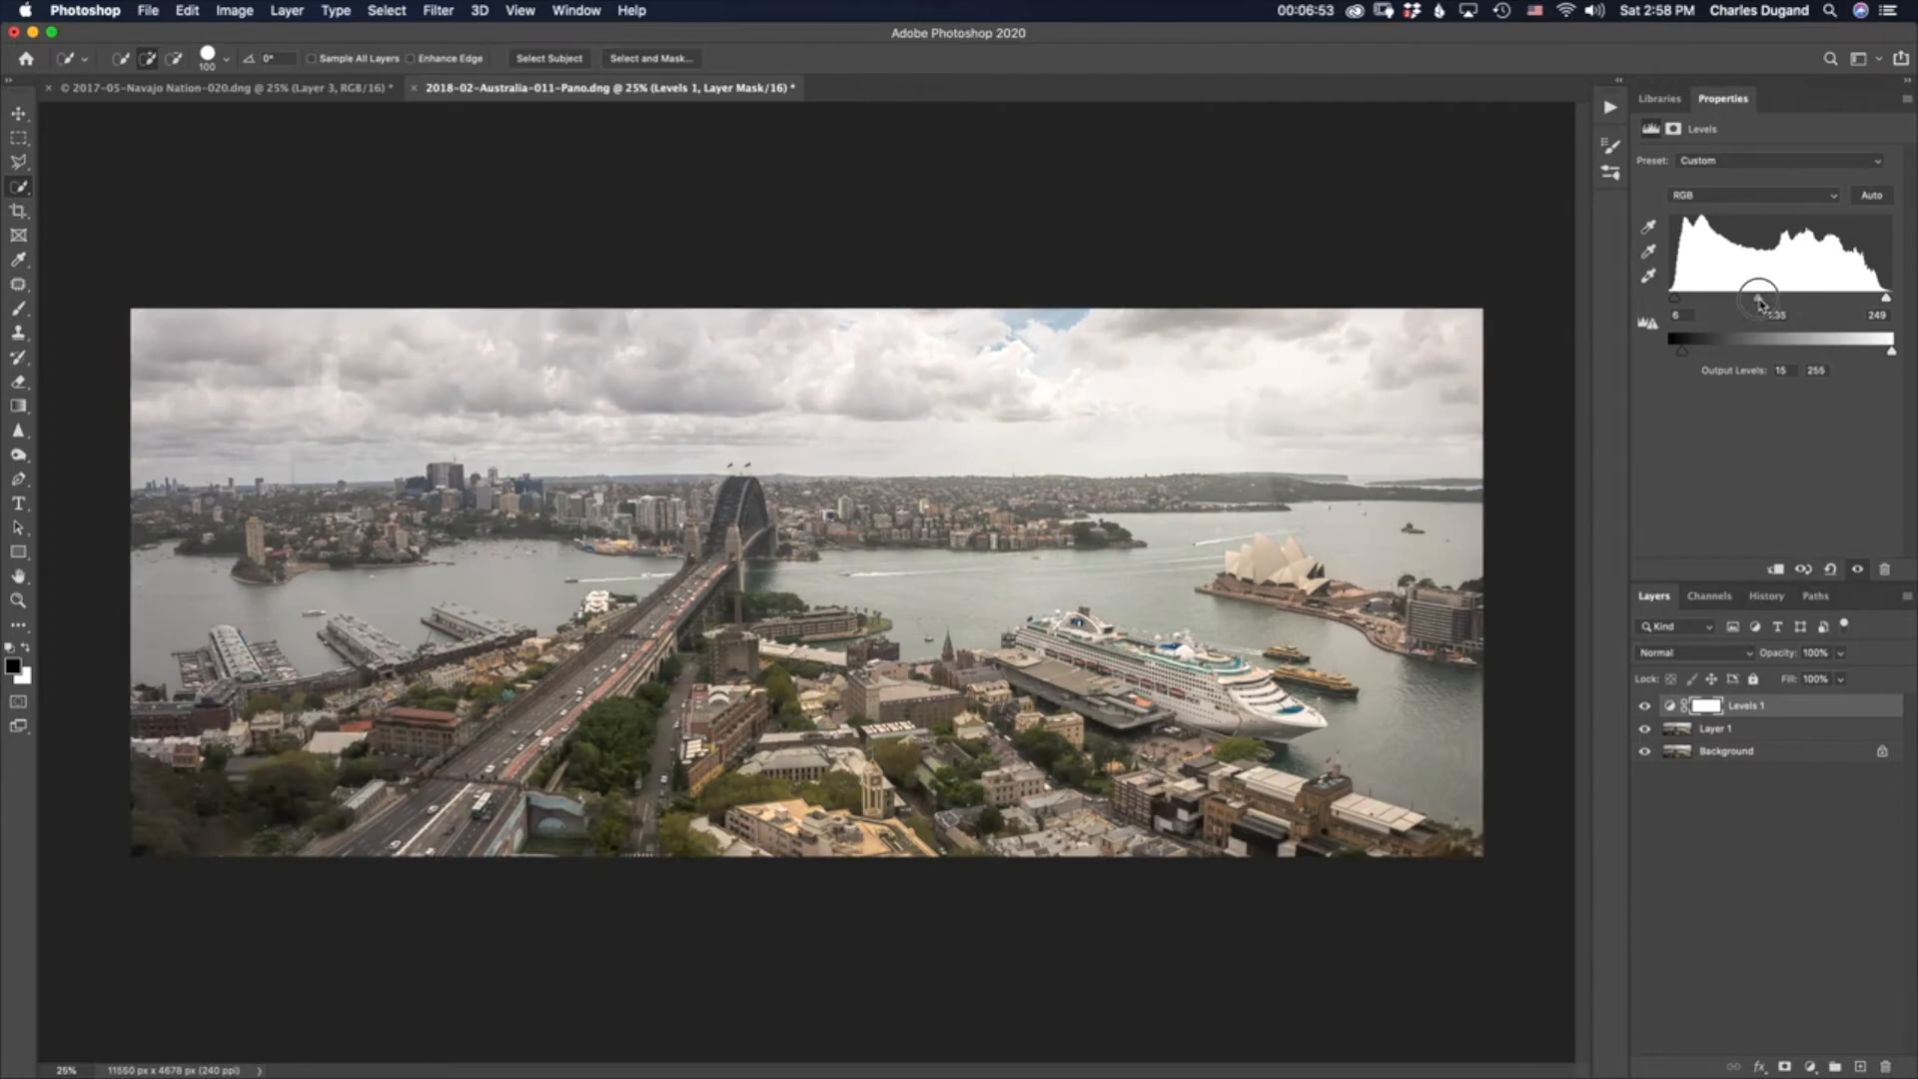
pyautogui.press('x')
pyautogui.click(1805, 571)
pyautogui.click(1805, 571)
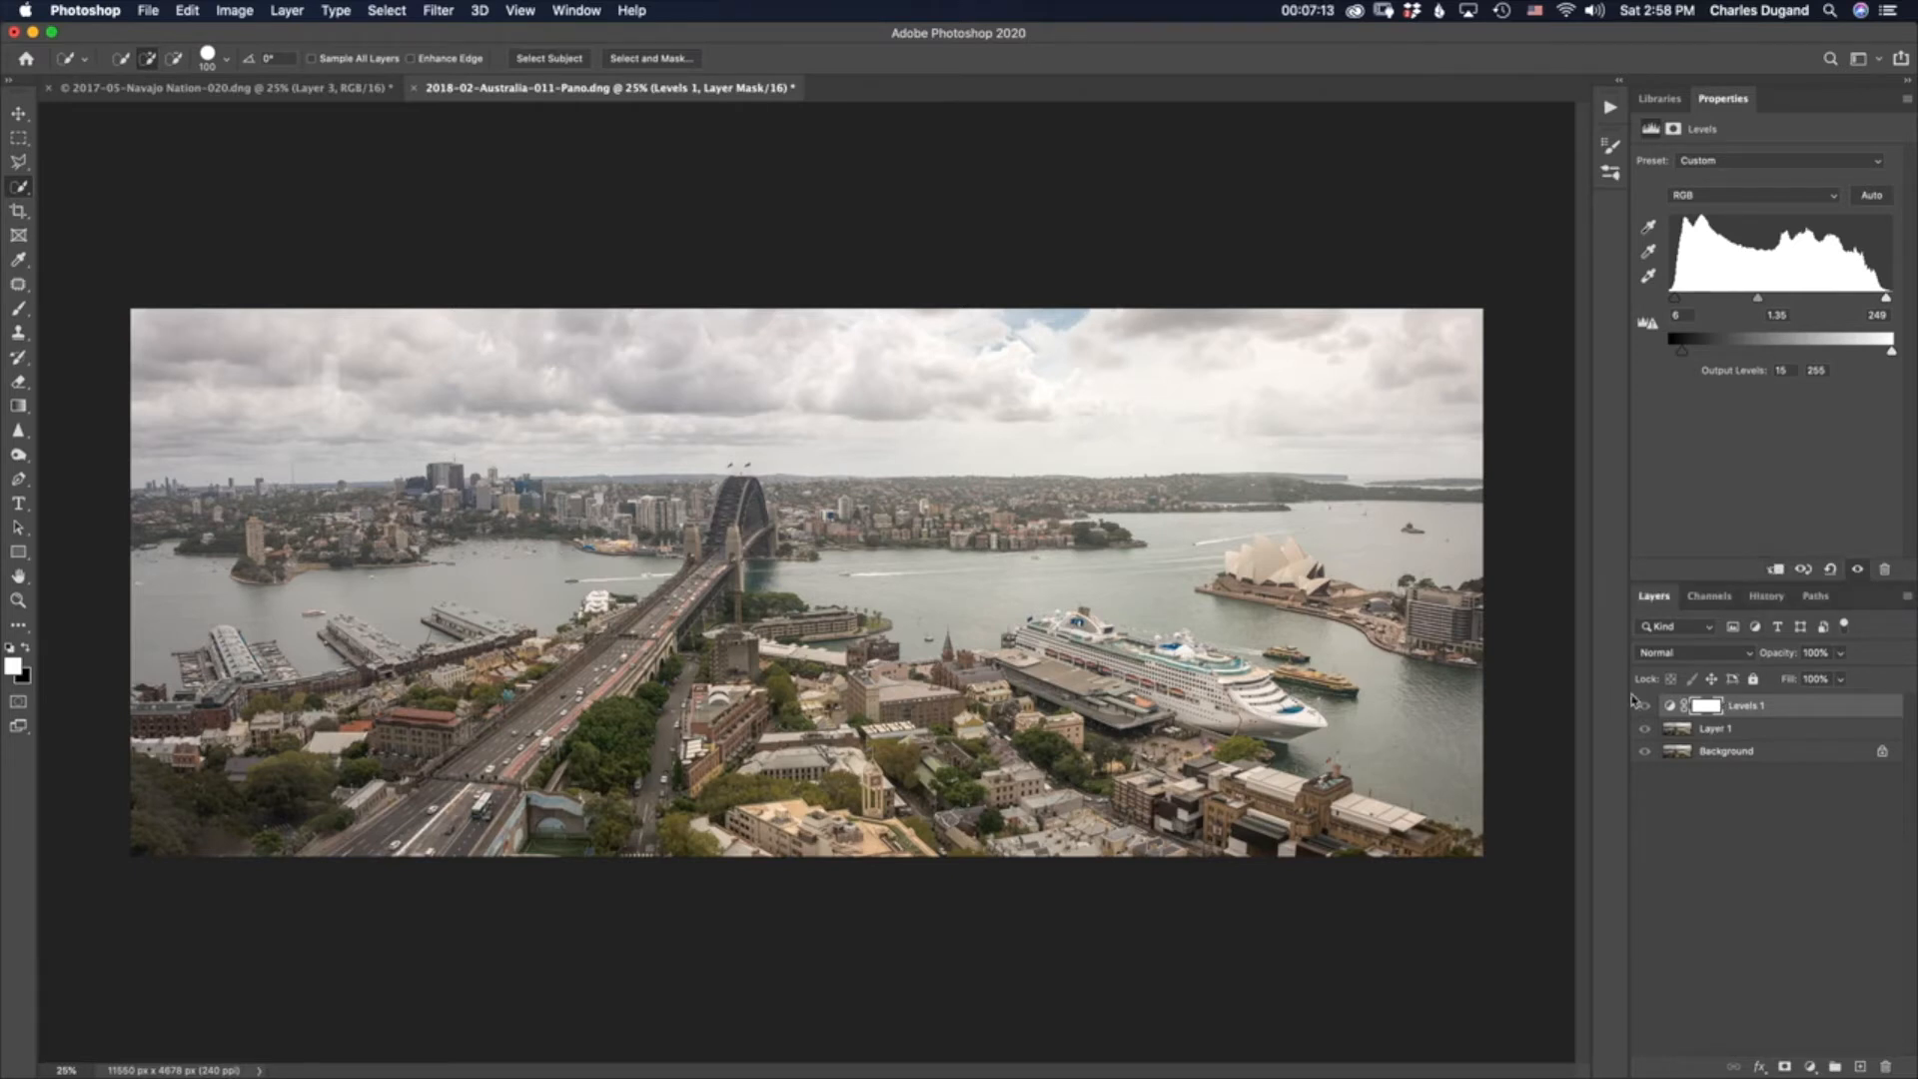
pyautogui.moveTo(1669, 706); pyautogui.dragTo(1885, 1065)
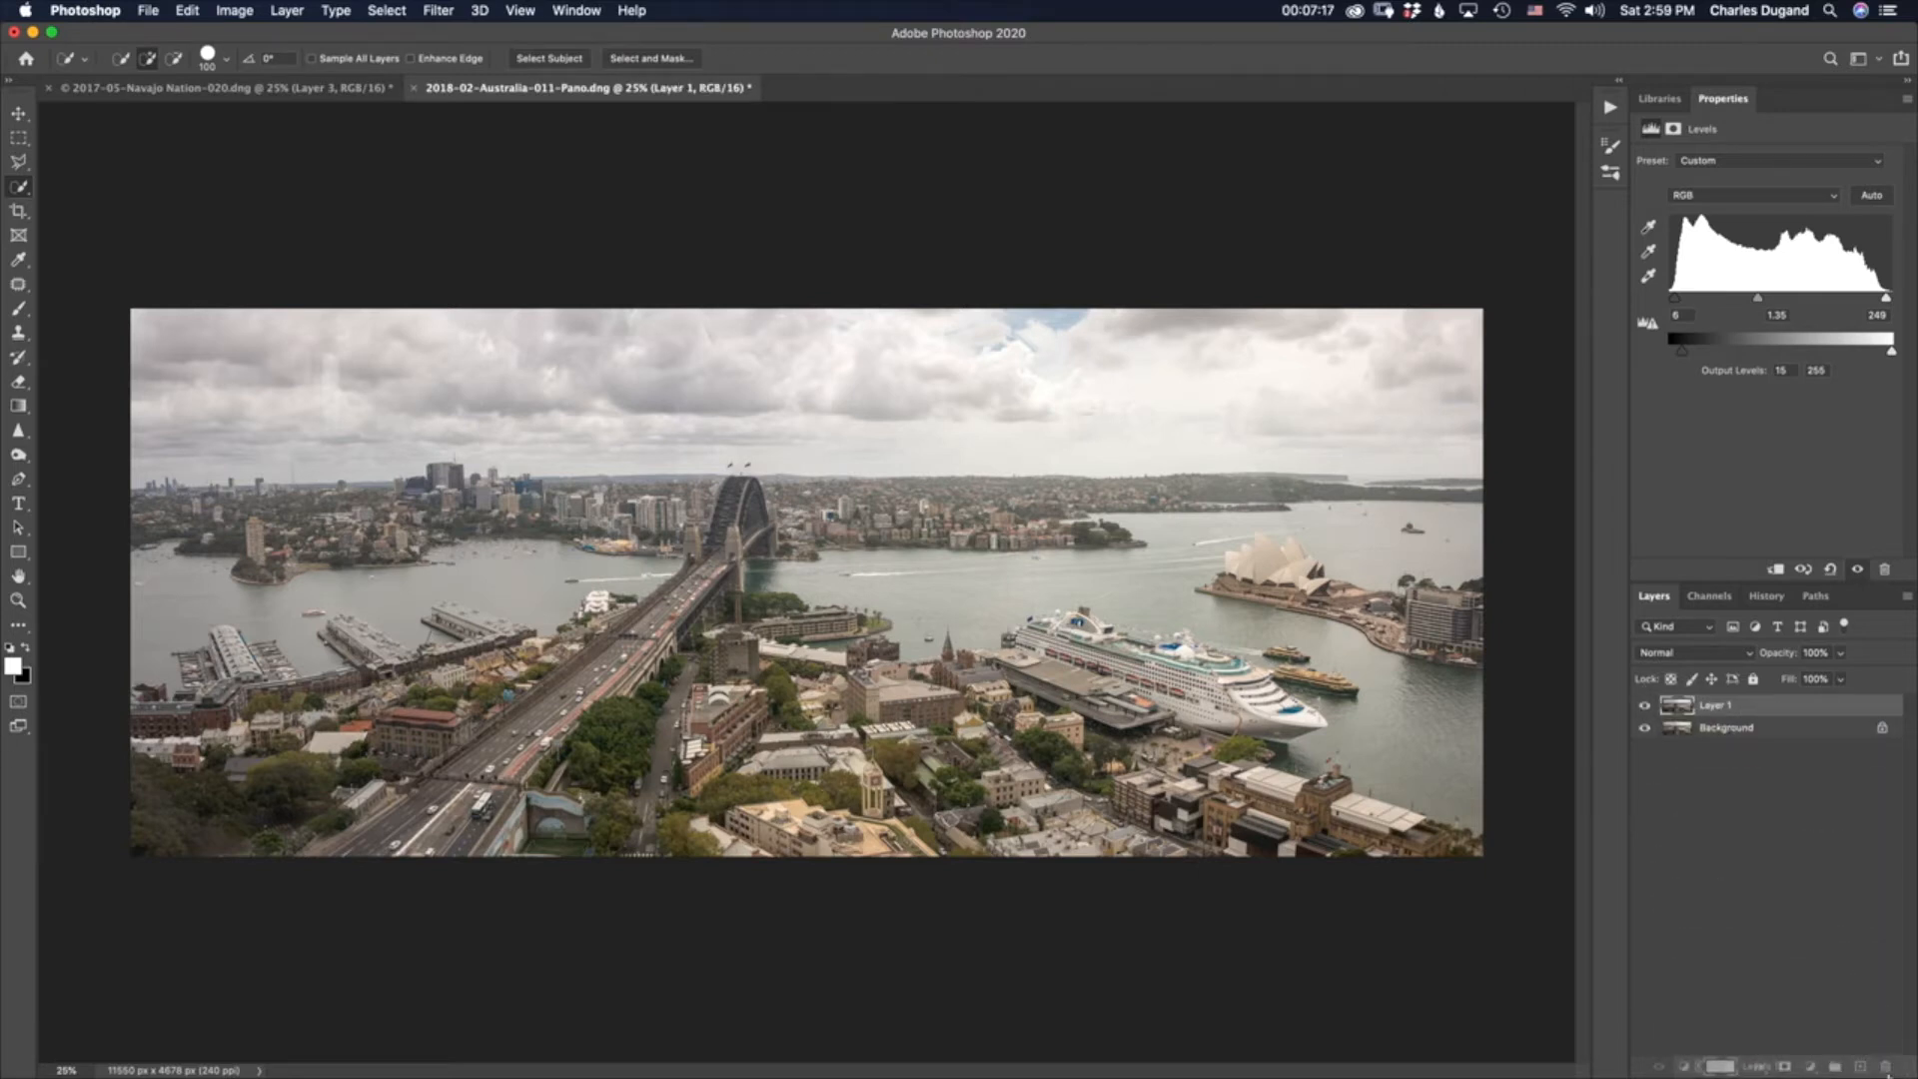
# Step: Add a Curves adjustment layer above Layer 1 and shape a gentle S-curve with a fixed midpoint, lowered shadows and highlights raised to output 187
pyautogui.click(1810, 1066)
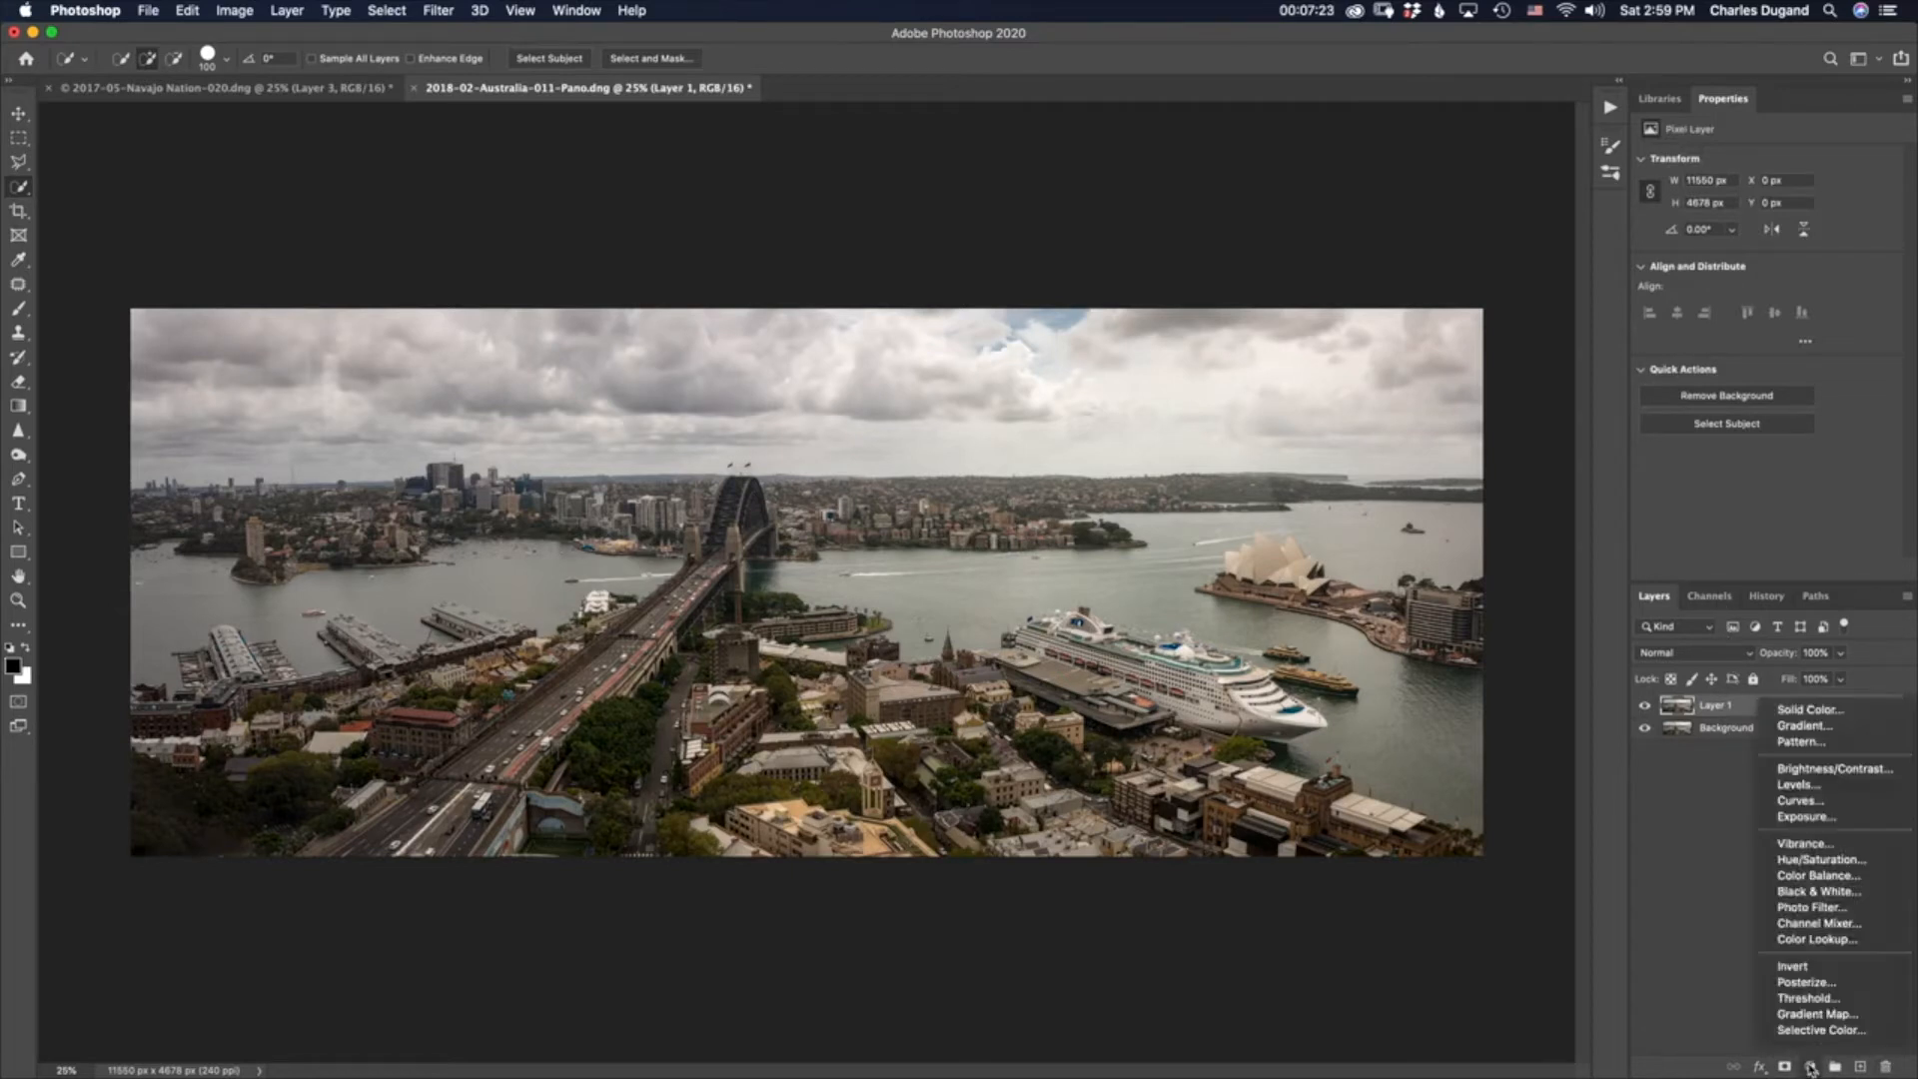
pyautogui.click(1796, 803)
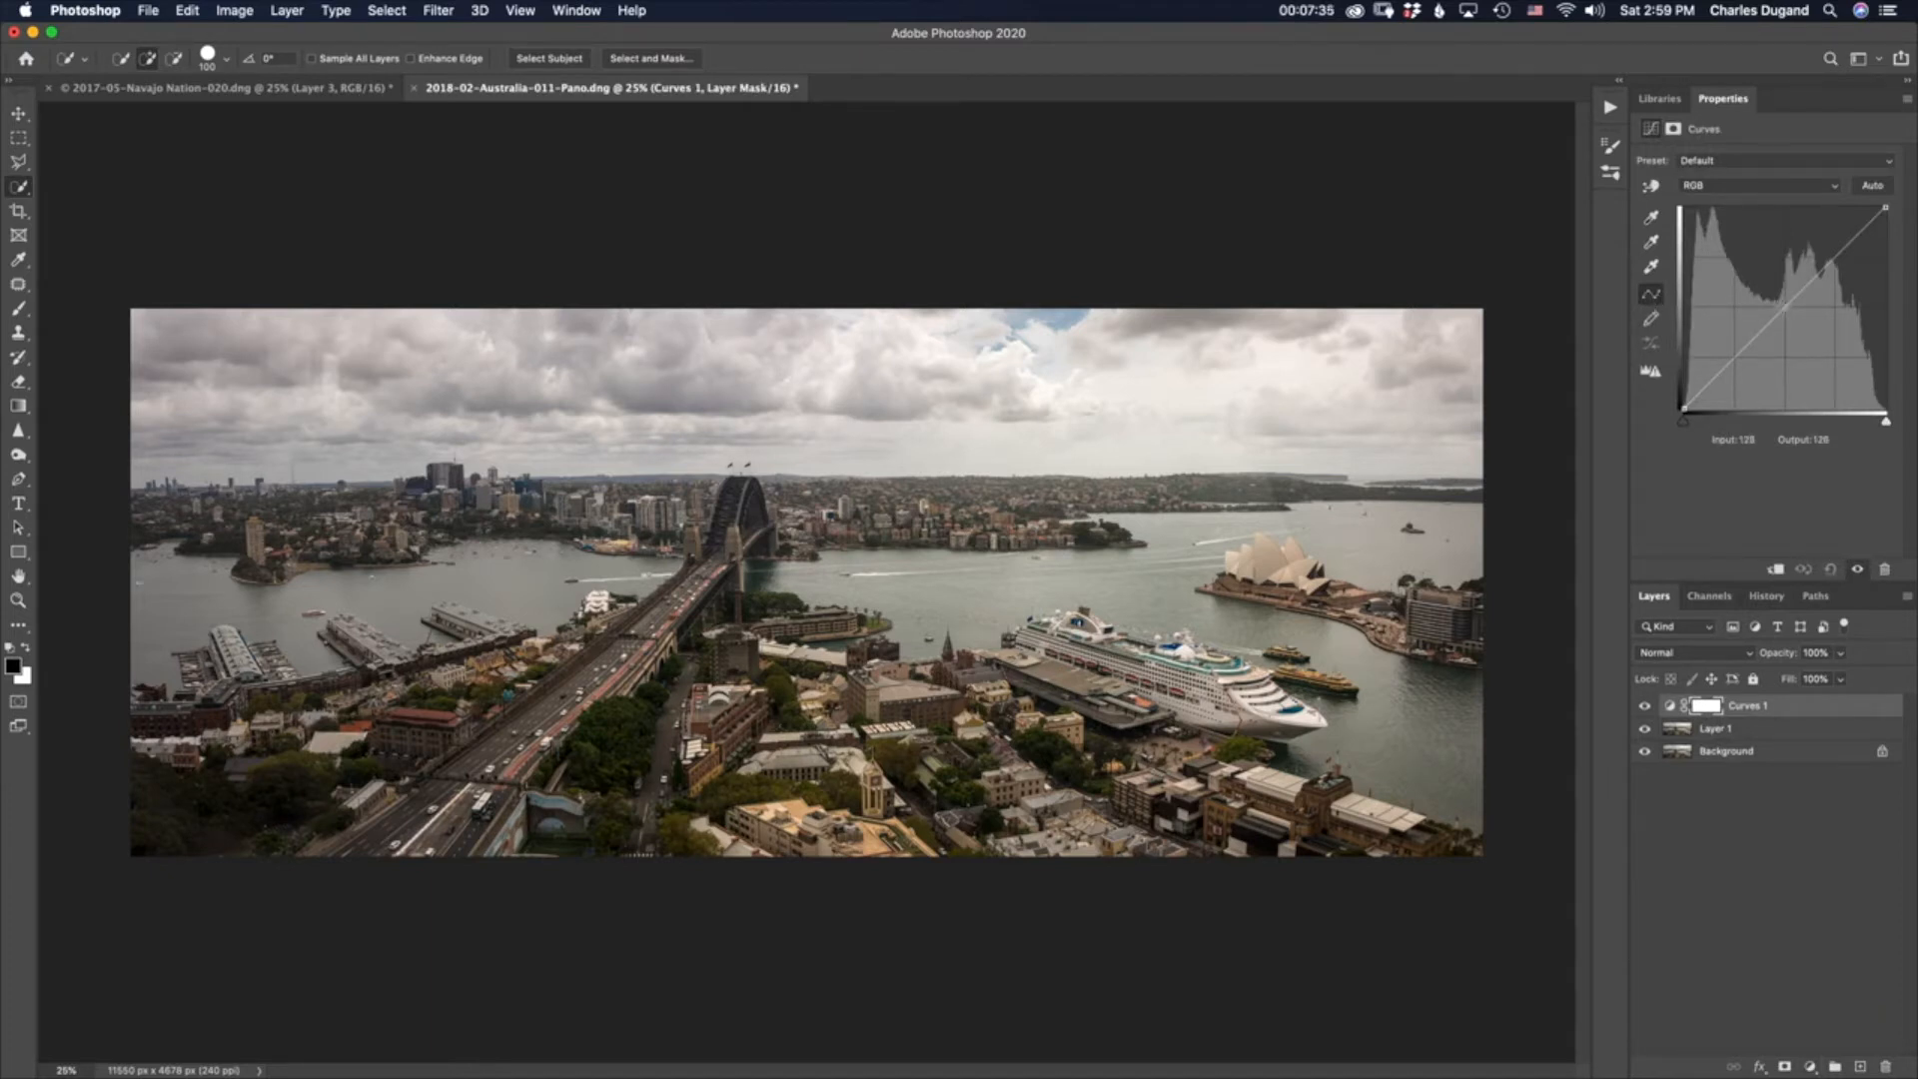
pyautogui.click(1785, 306)
pyautogui.moveTo(1736, 358); pyautogui.dragTo(1740, 364)
pyautogui.moveTo(1821, 264); pyautogui.dragTo(1825, 259)
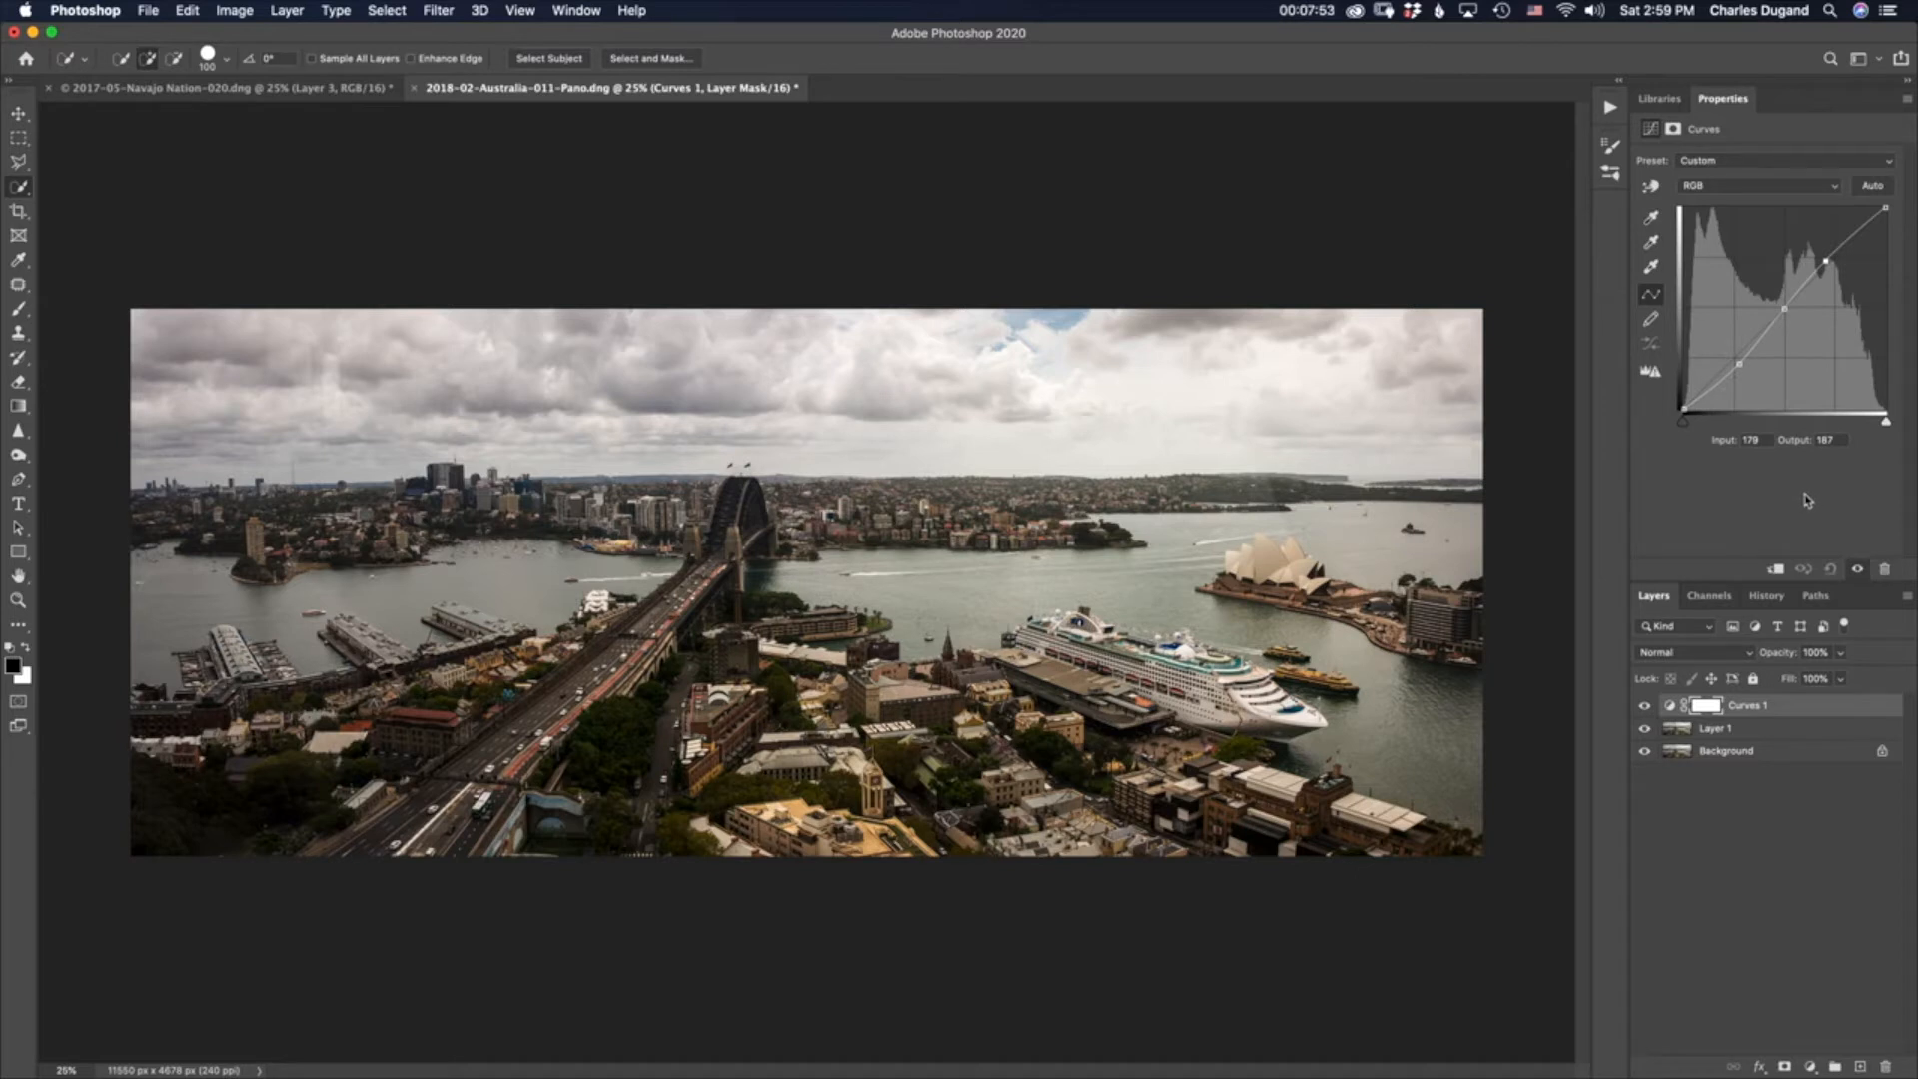
# Step: Compare the image with the Curves adjustment hidden and shown, and reset the curve to its default
pyautogui.click(1858, 570)
pyautogui.click(1857, 570)
pyautogui.click(1859, 571)
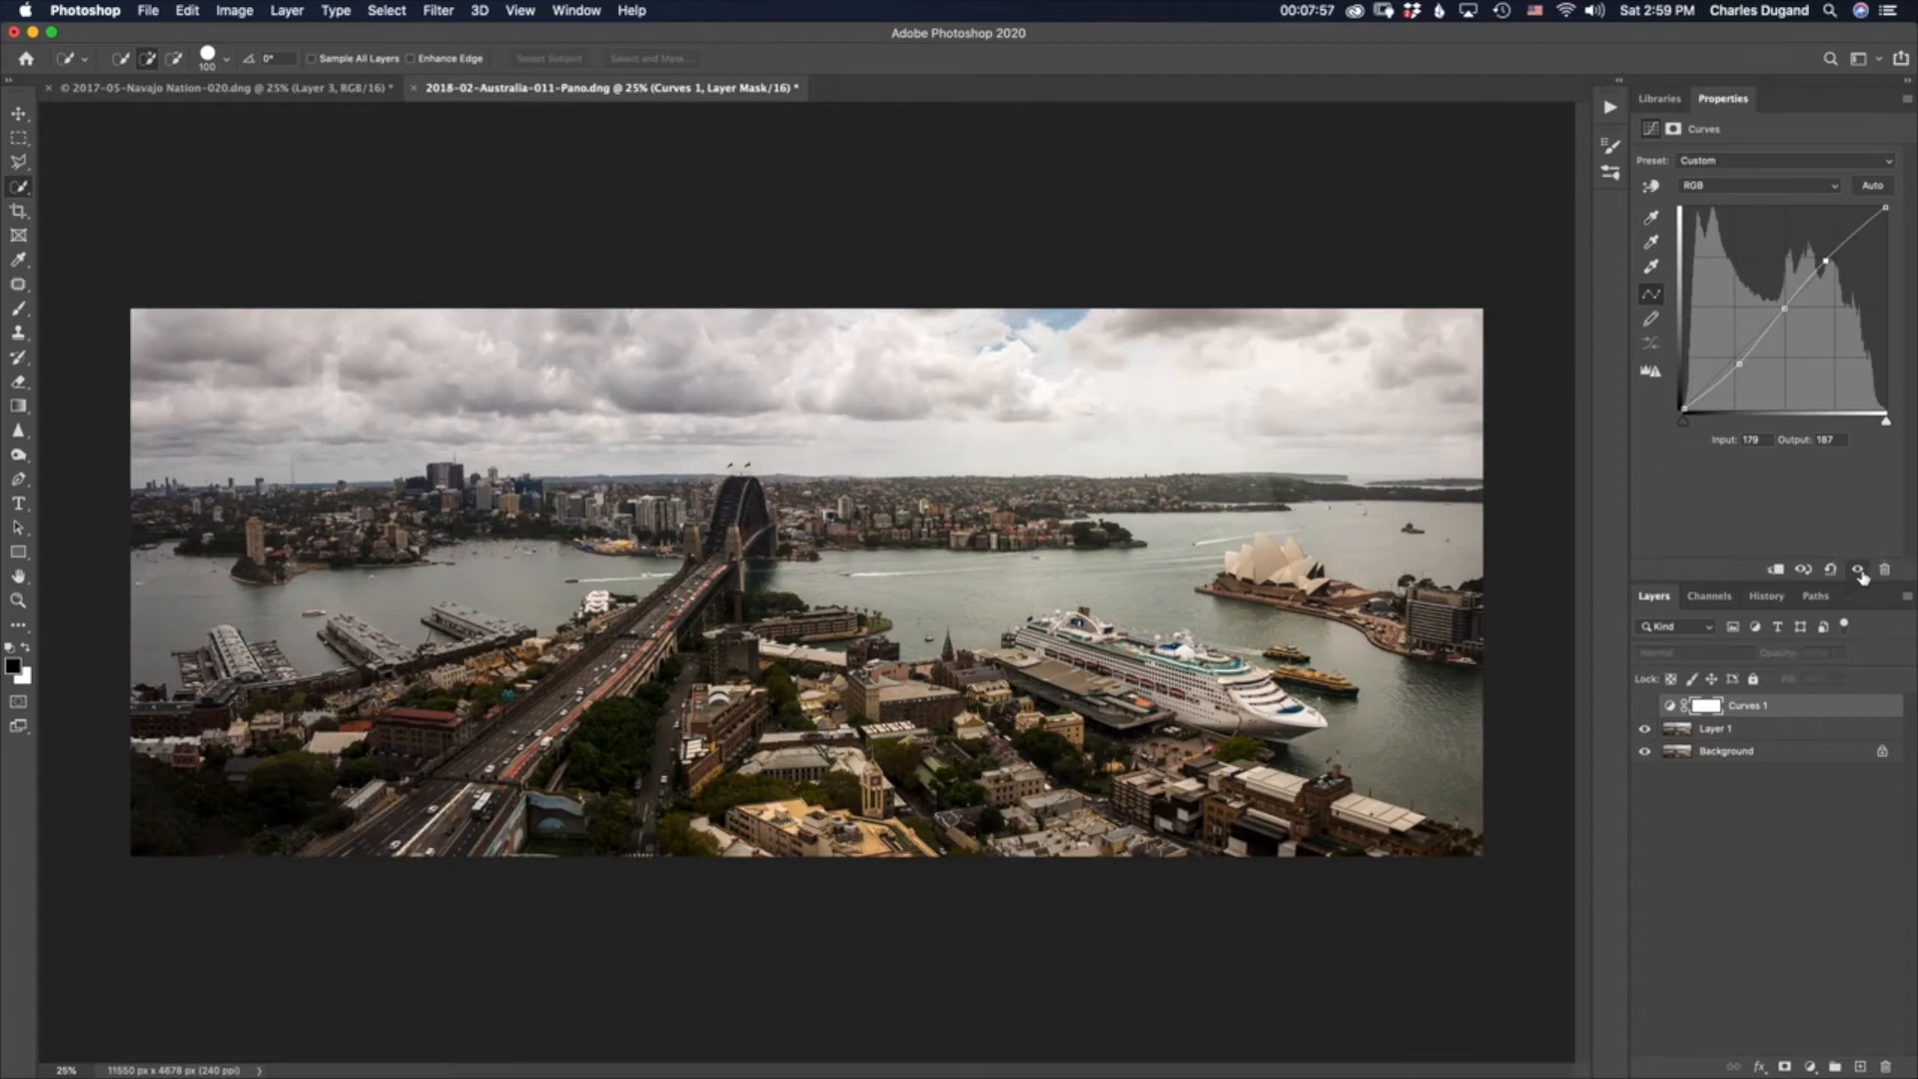
pyautogui.click(1859, 571)
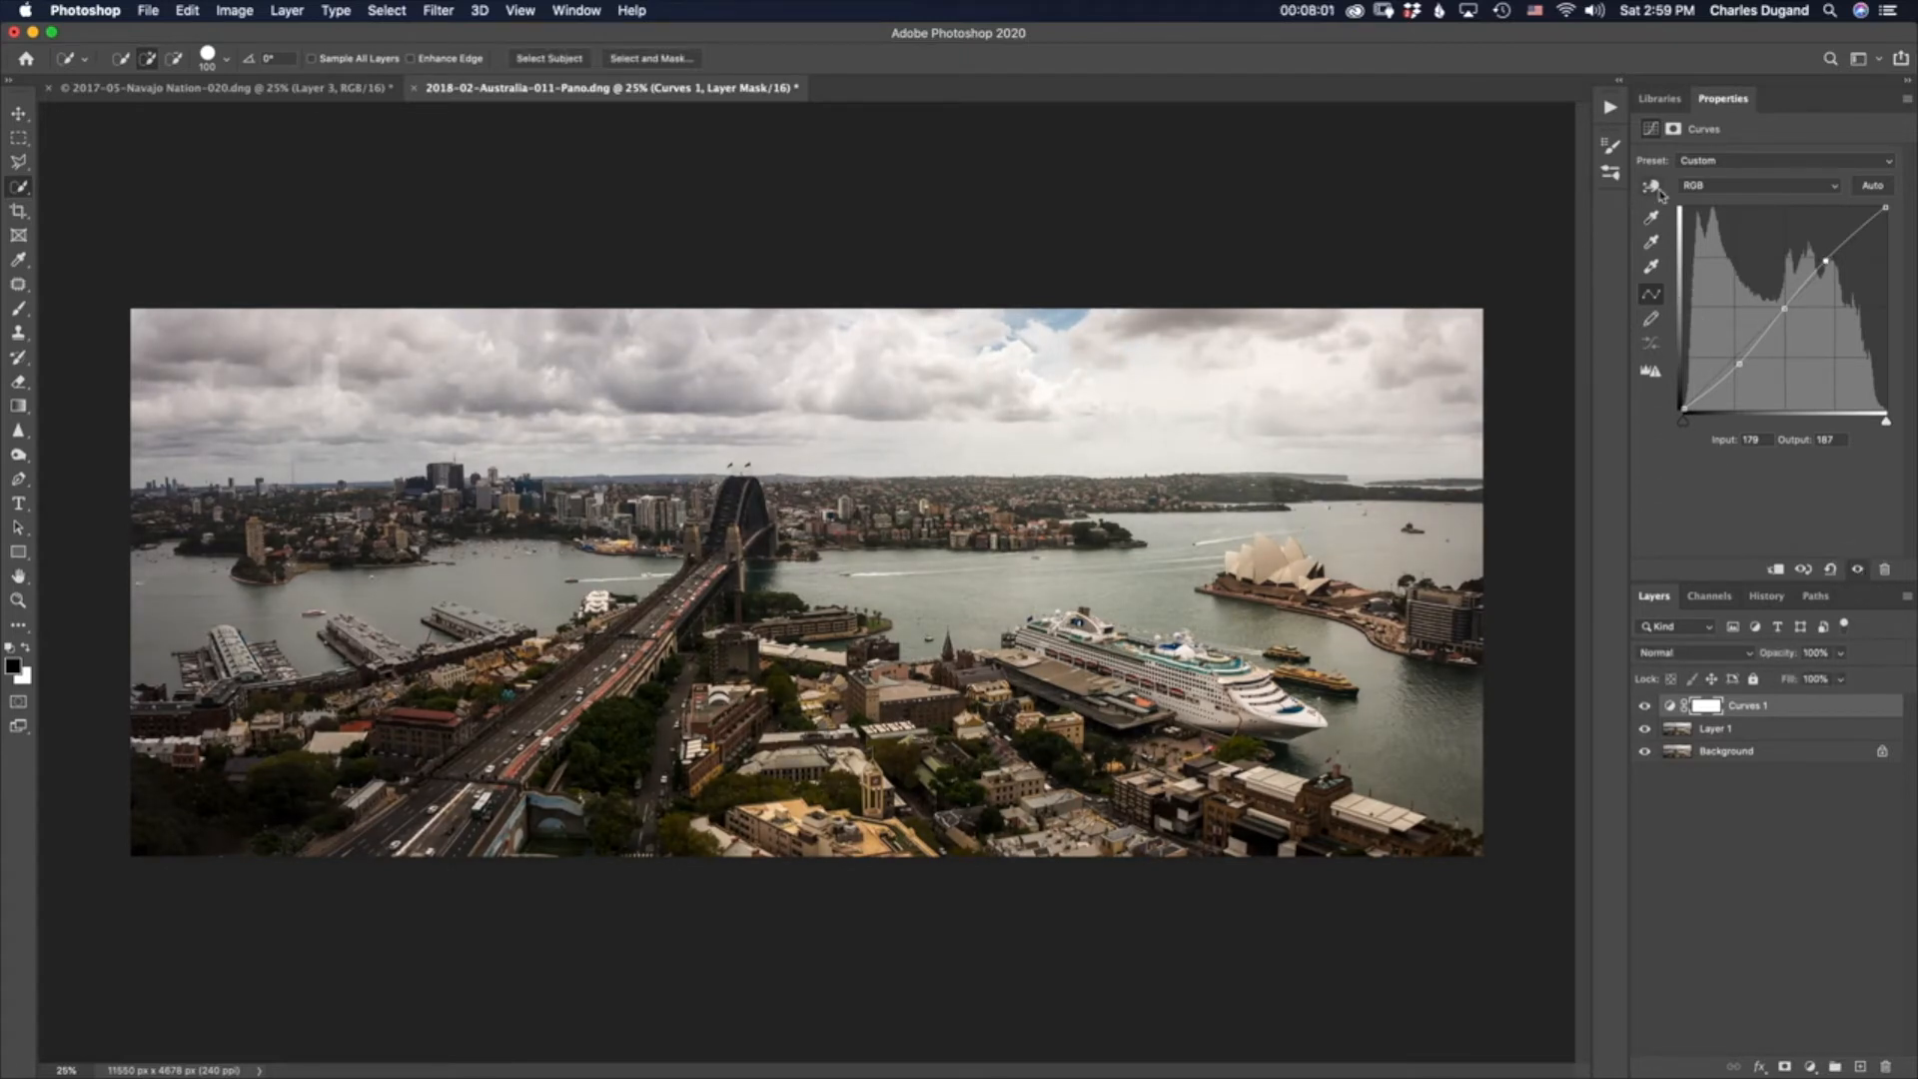
pyautogui.click(1829, 570)
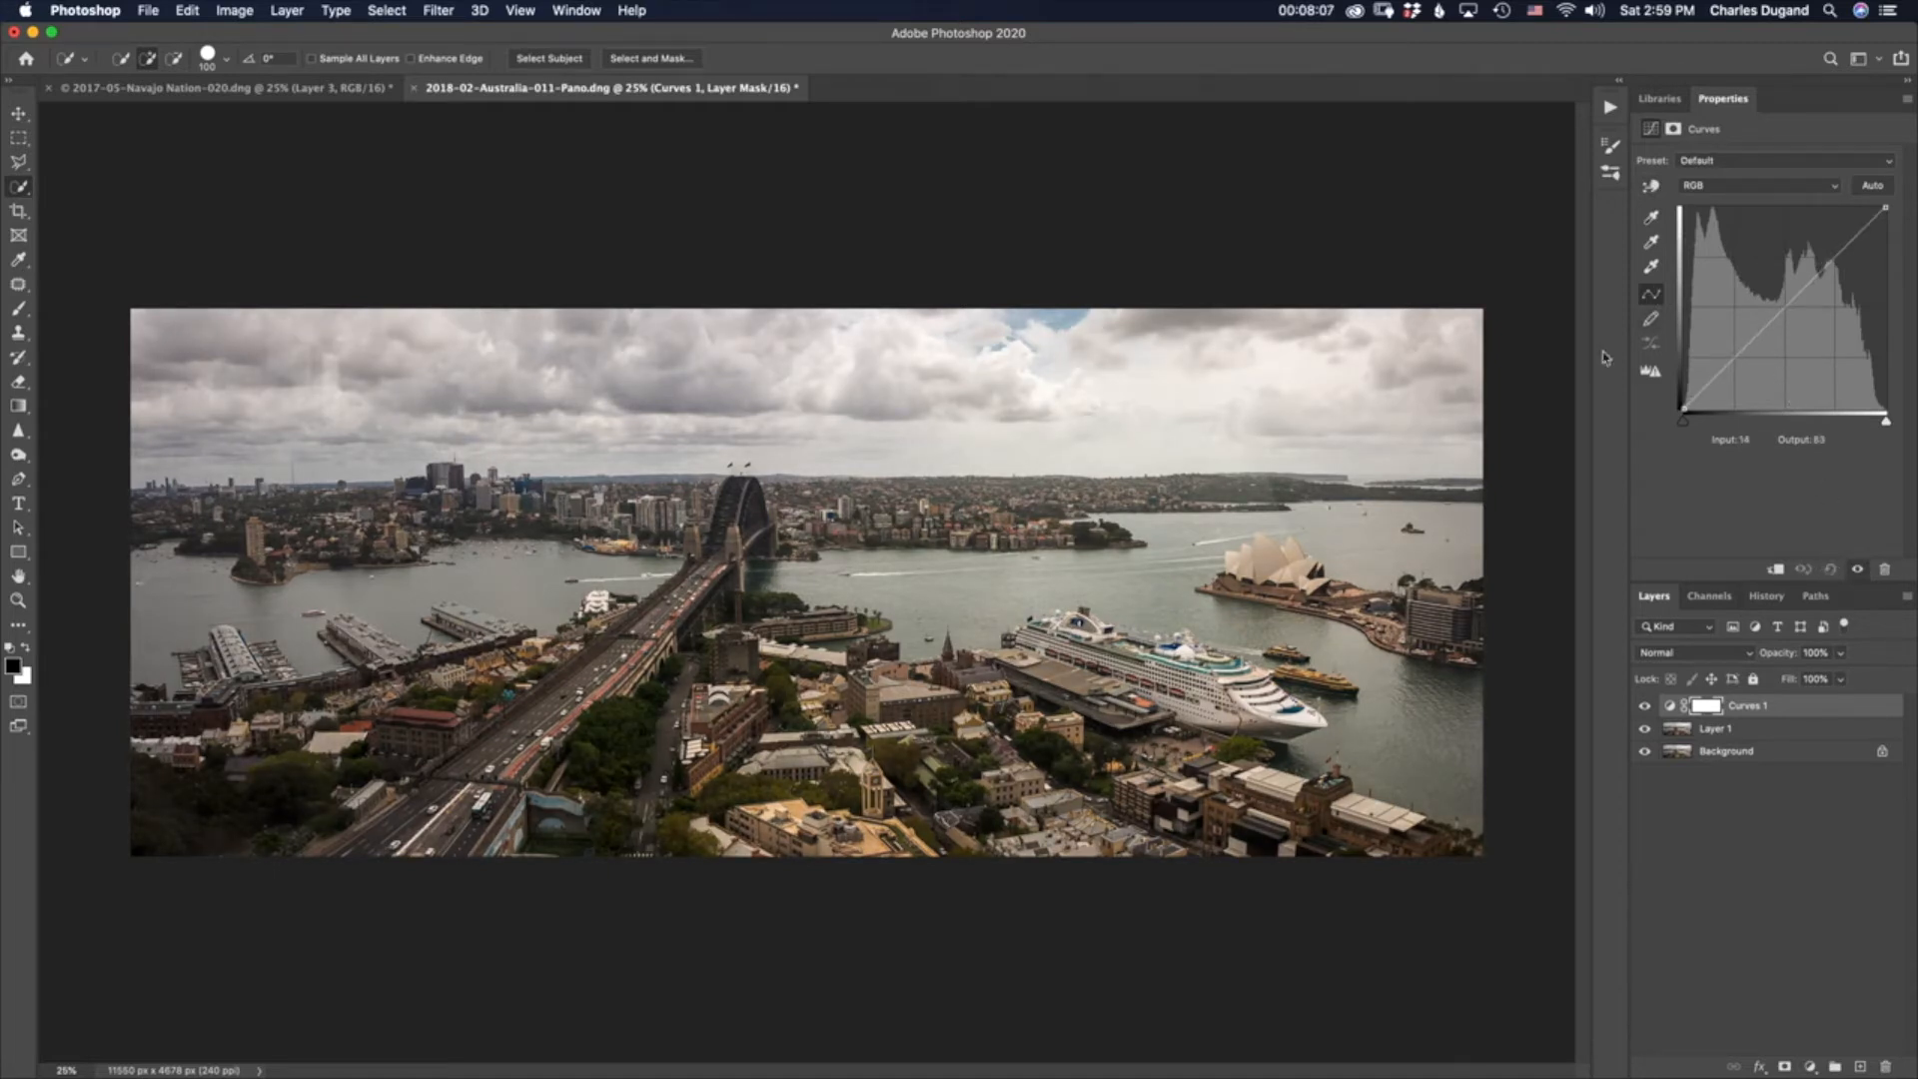
# Step: Use the on-image curve adjustment to lighten the dark trees by the bridge and darken the sky, and reset the curve
pyautogui.click(1651, 194)
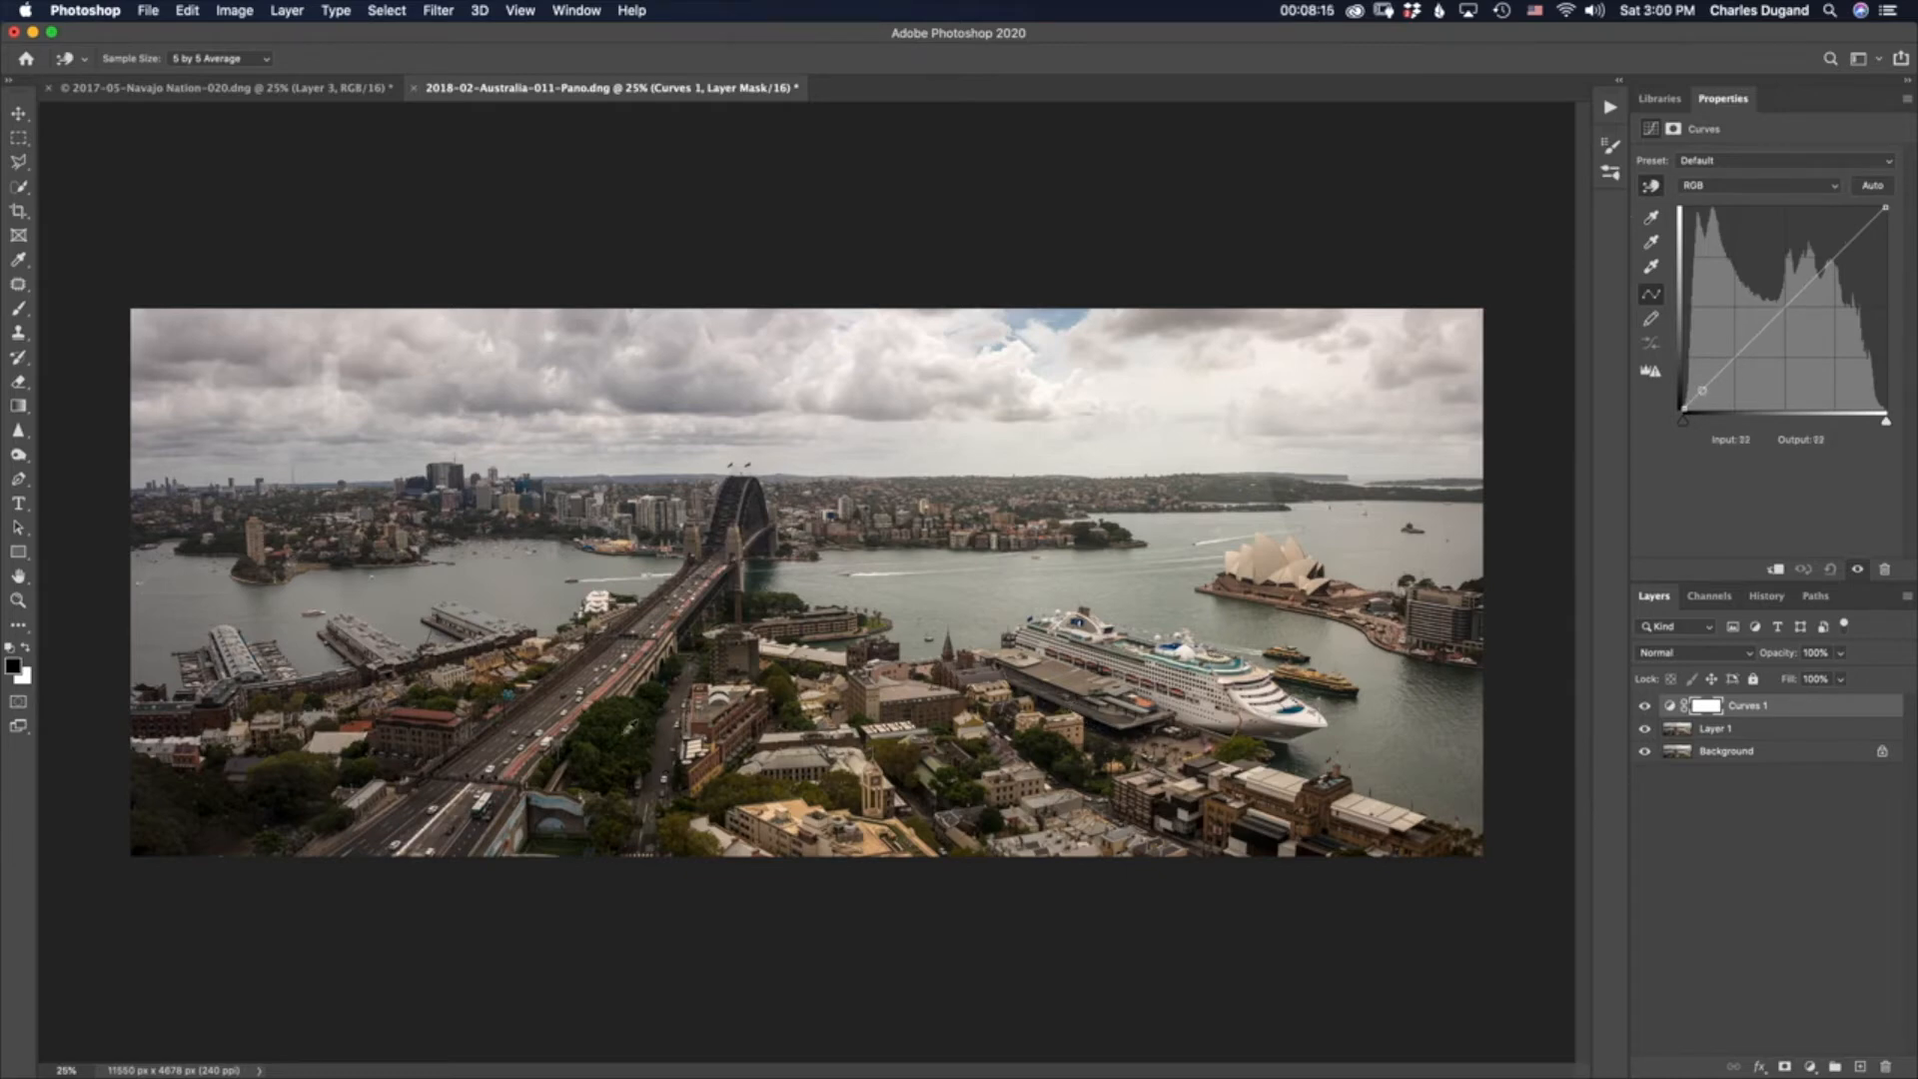
pyautogui.moveTo(621, 722)
pyautogui.mouseDown()
pyautogui.moveTo(621, 683)
pyautogui.moveTo(624, 710)
pyautogui.mouseUp()
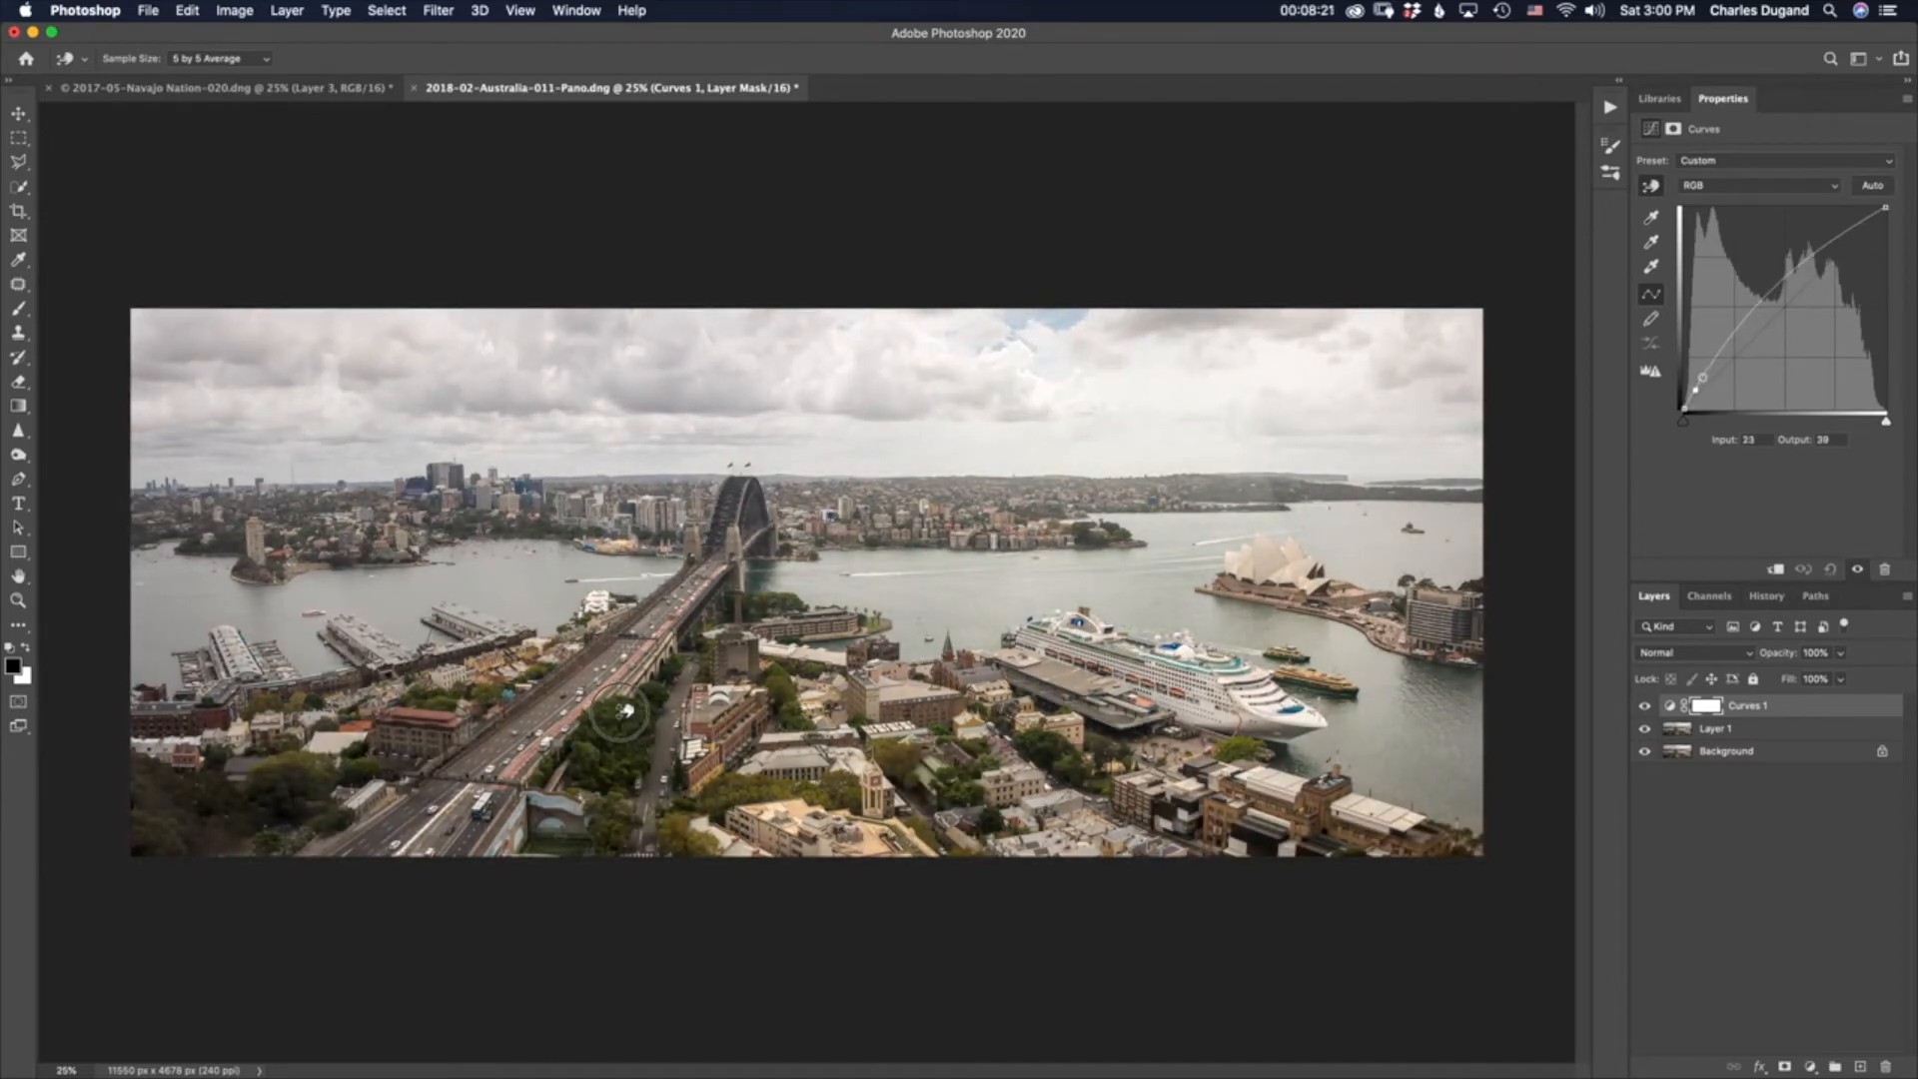
pyautogui.moveTo(1063, 320); pyautogui.dragTo(1057, 364)
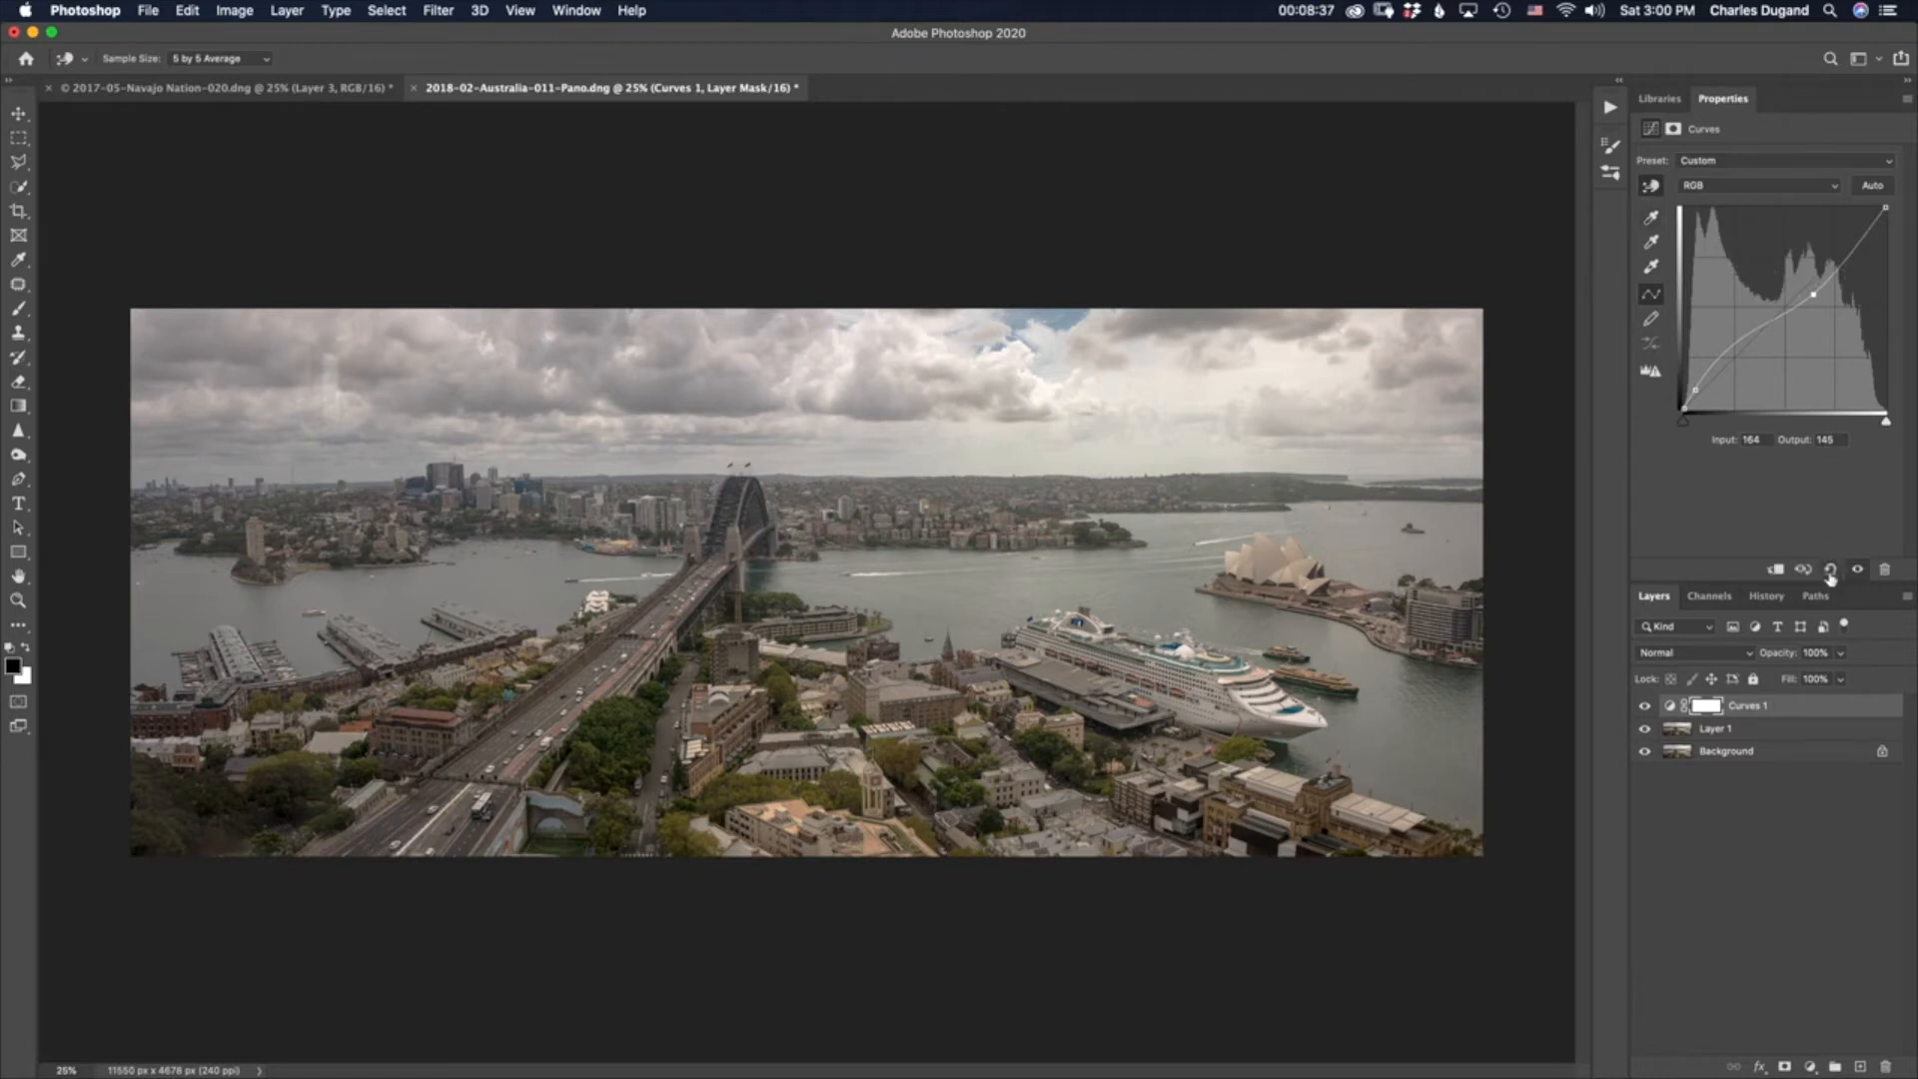
pyautogui.click(1830, 568)
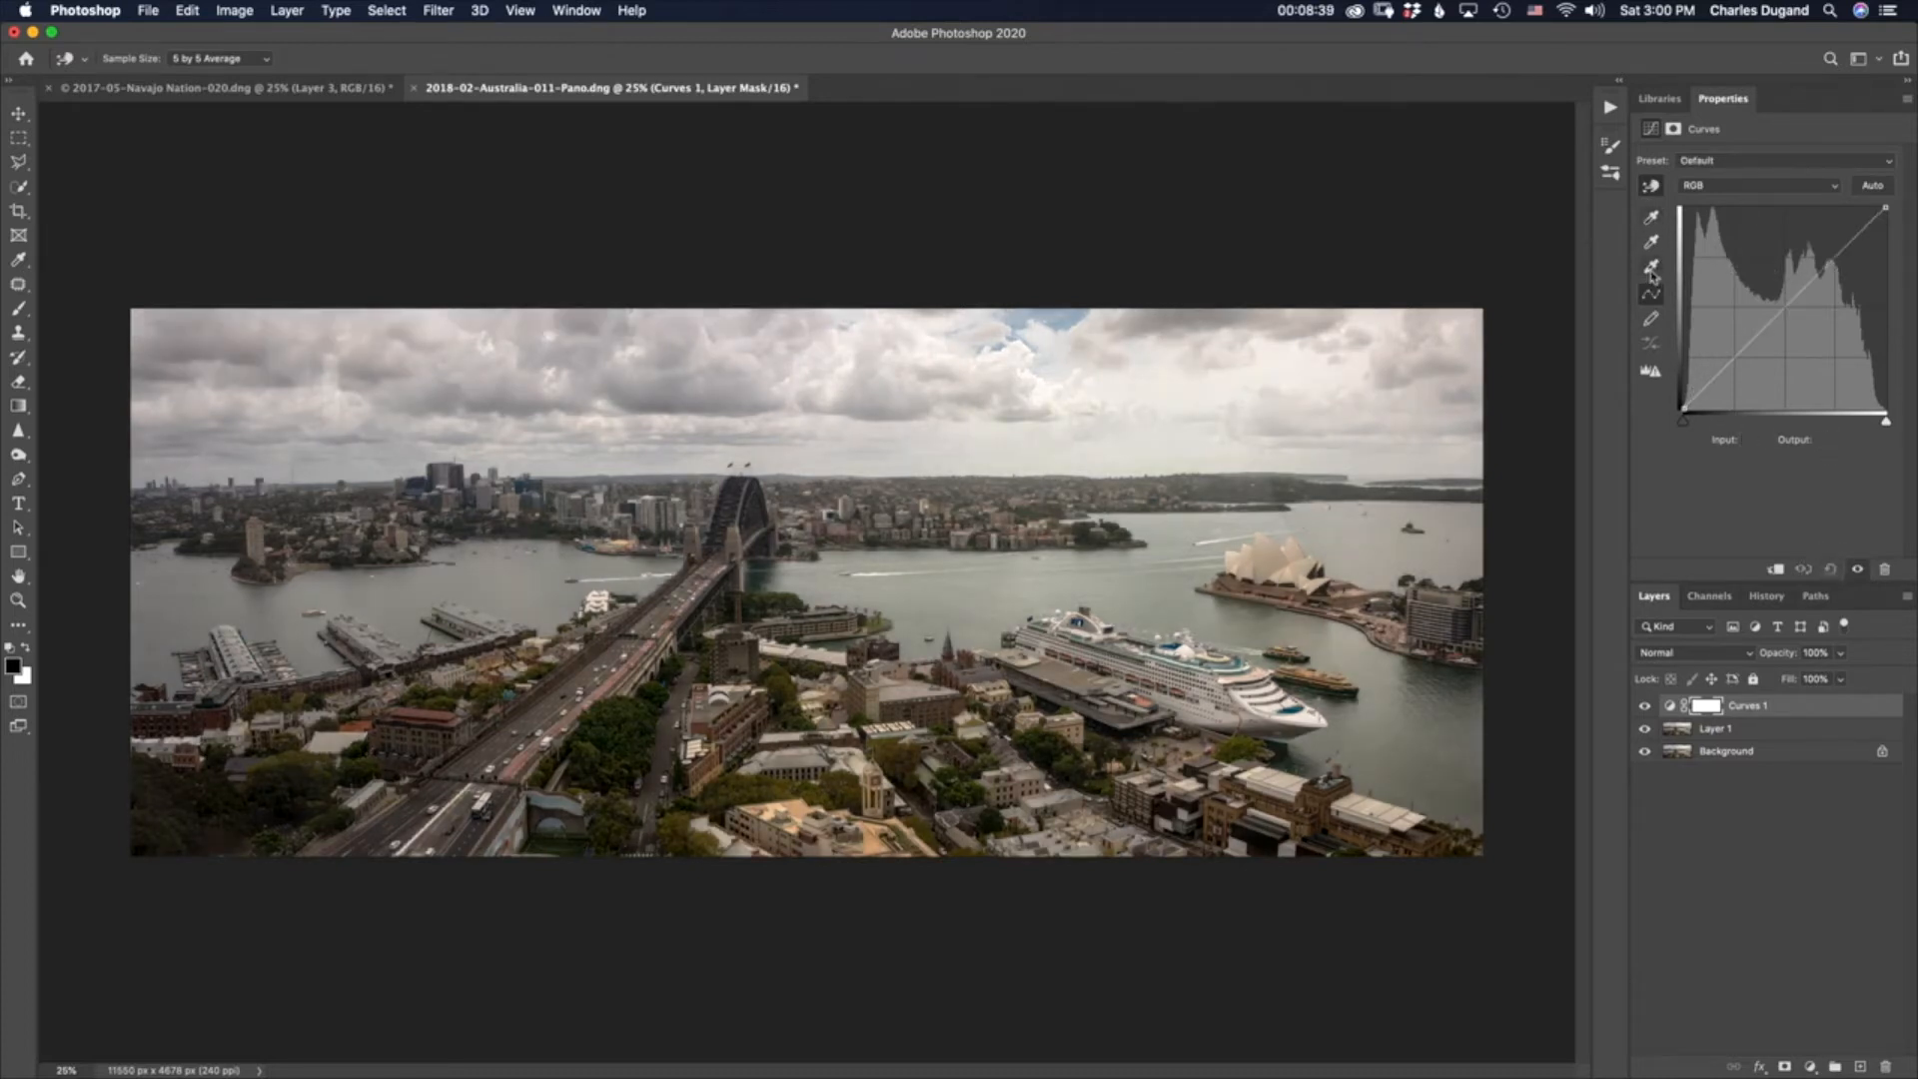
# Step: Sample the Curves black point in the dark trees and the white point on the cruise ship's bow, and view the previous state
pyautogui.click(1652, 221)
pyautogui.click(612, 788)
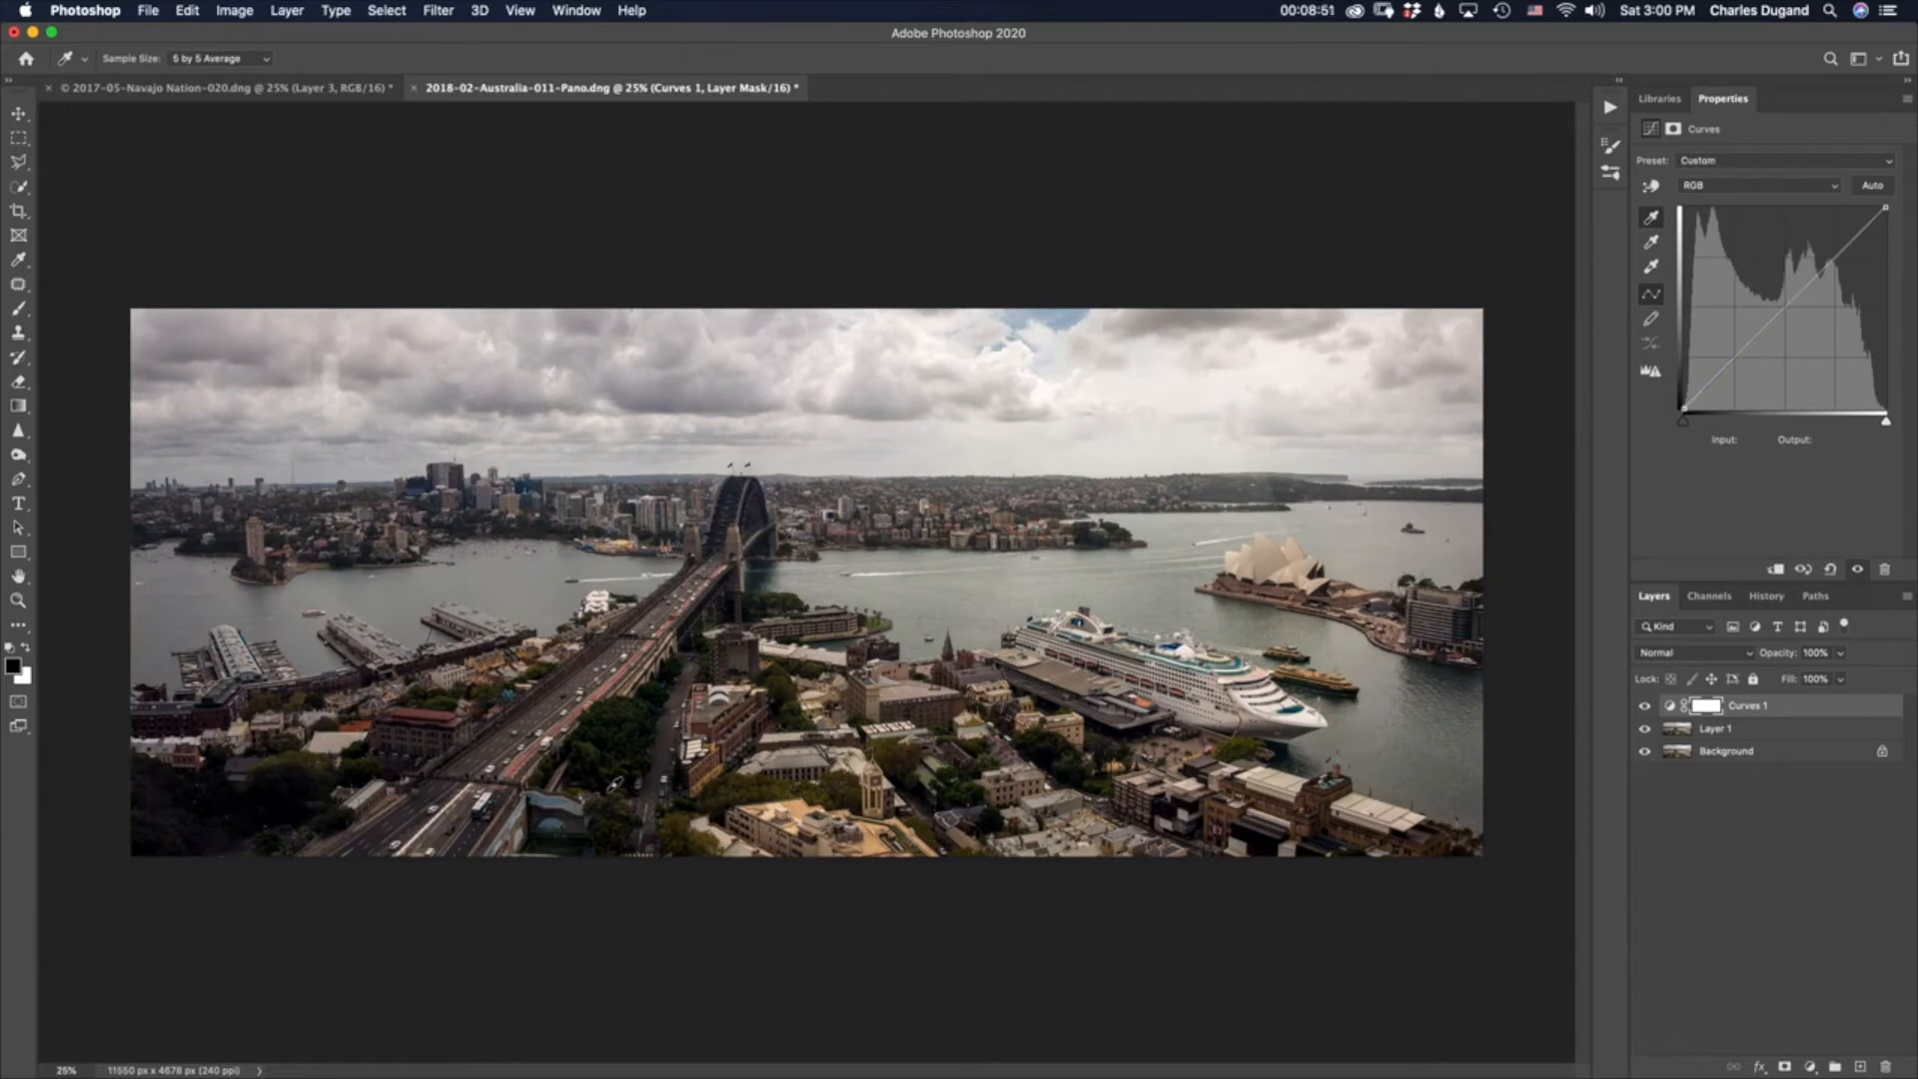
pyautogui.click(1652, 268)
pyautogui.click(1305, 696)
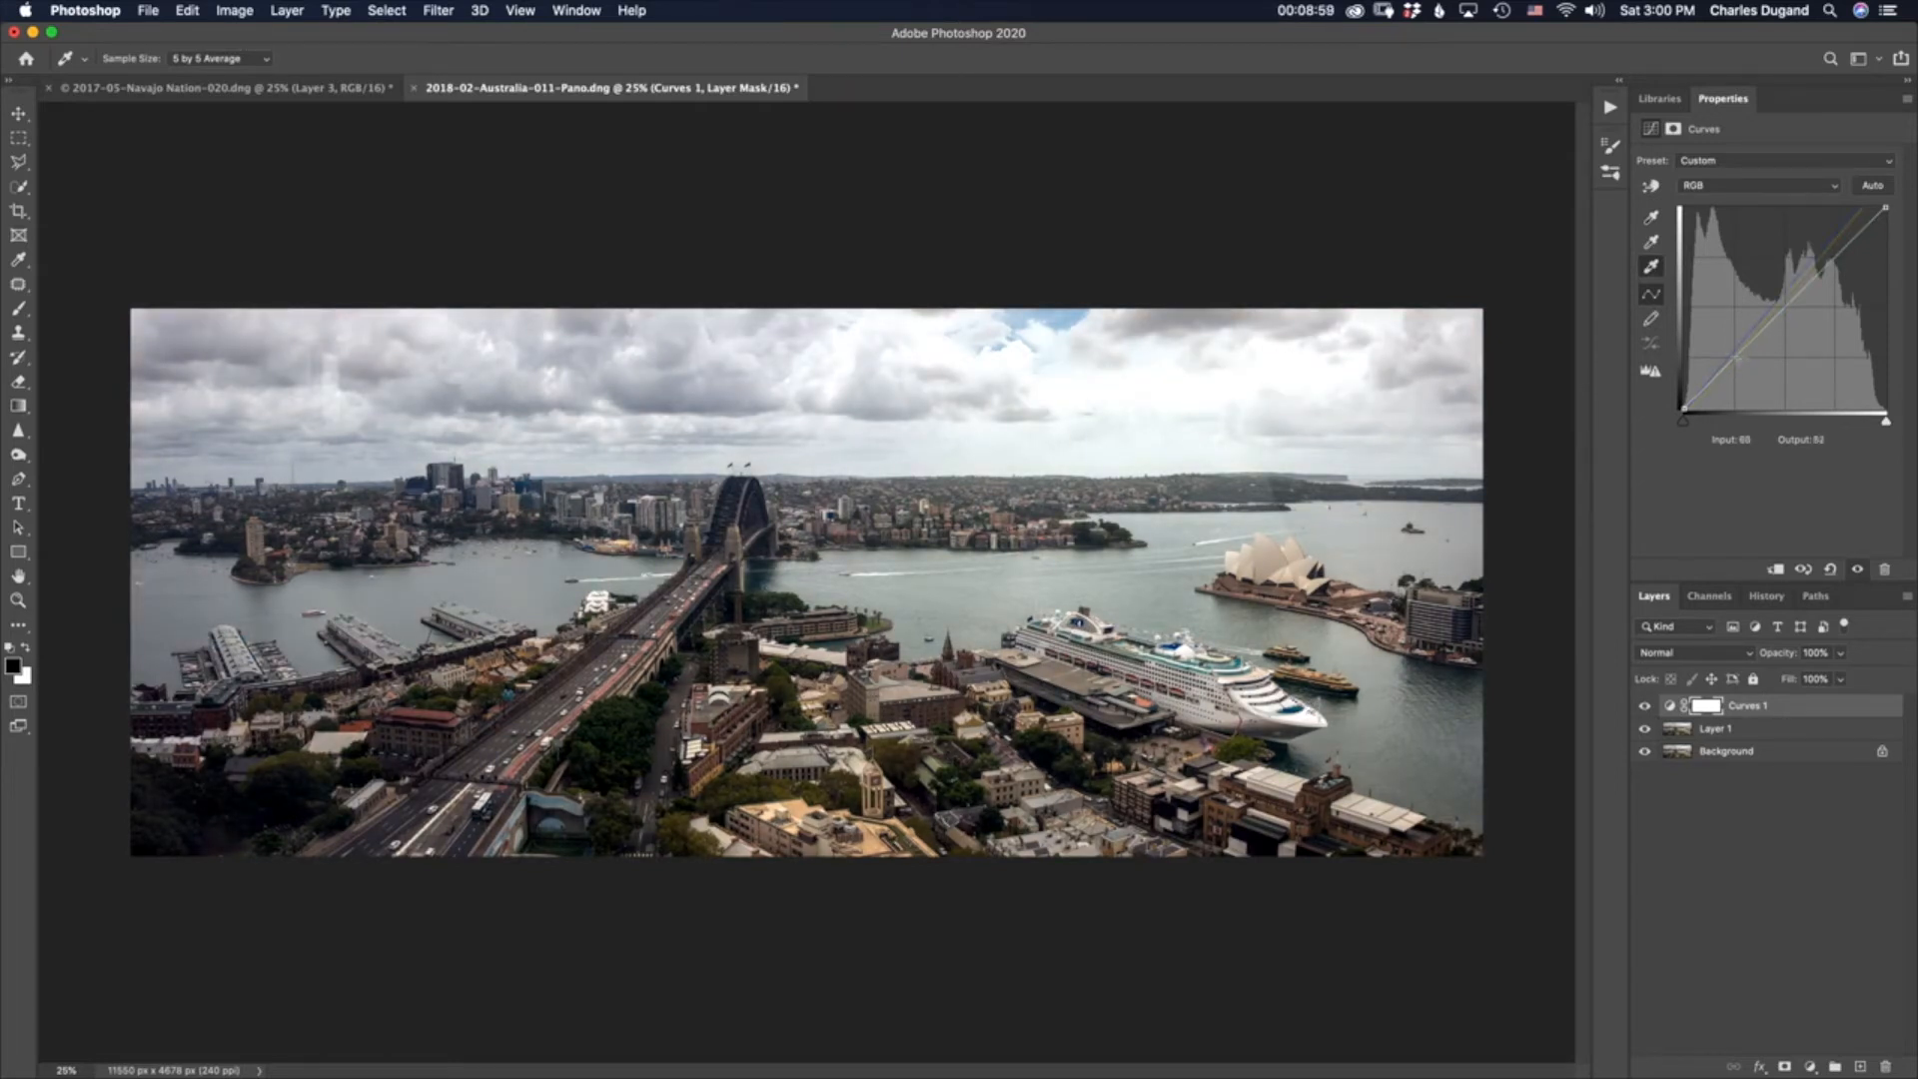
pyautogui.click(1804, 569)
pyautogui.click(1804, 570)
# Step: Sample the Curves gray point on the foreground buildings, and resample it on the road leading to the bridge
pyautogui.click(1652, 244)
pyautogui.click(879, 842)
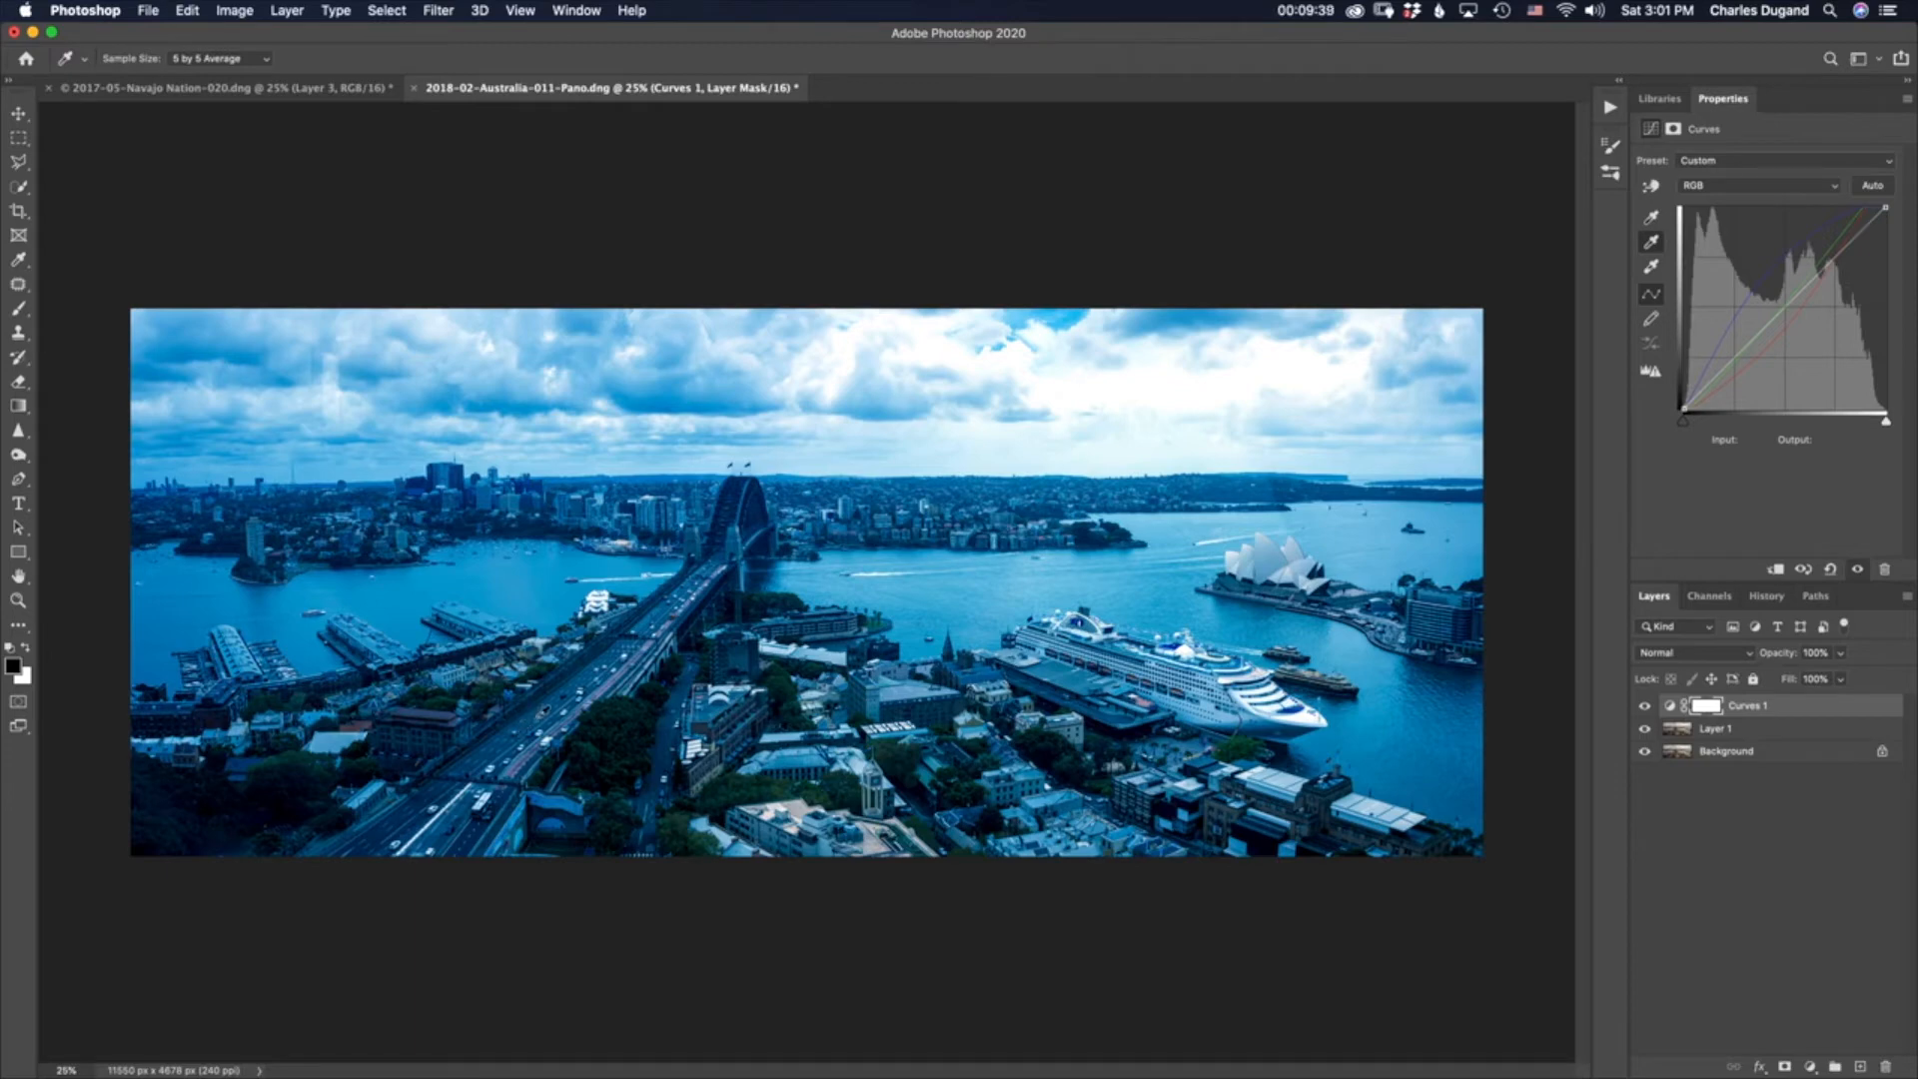
pyautogui.click(527, 716)
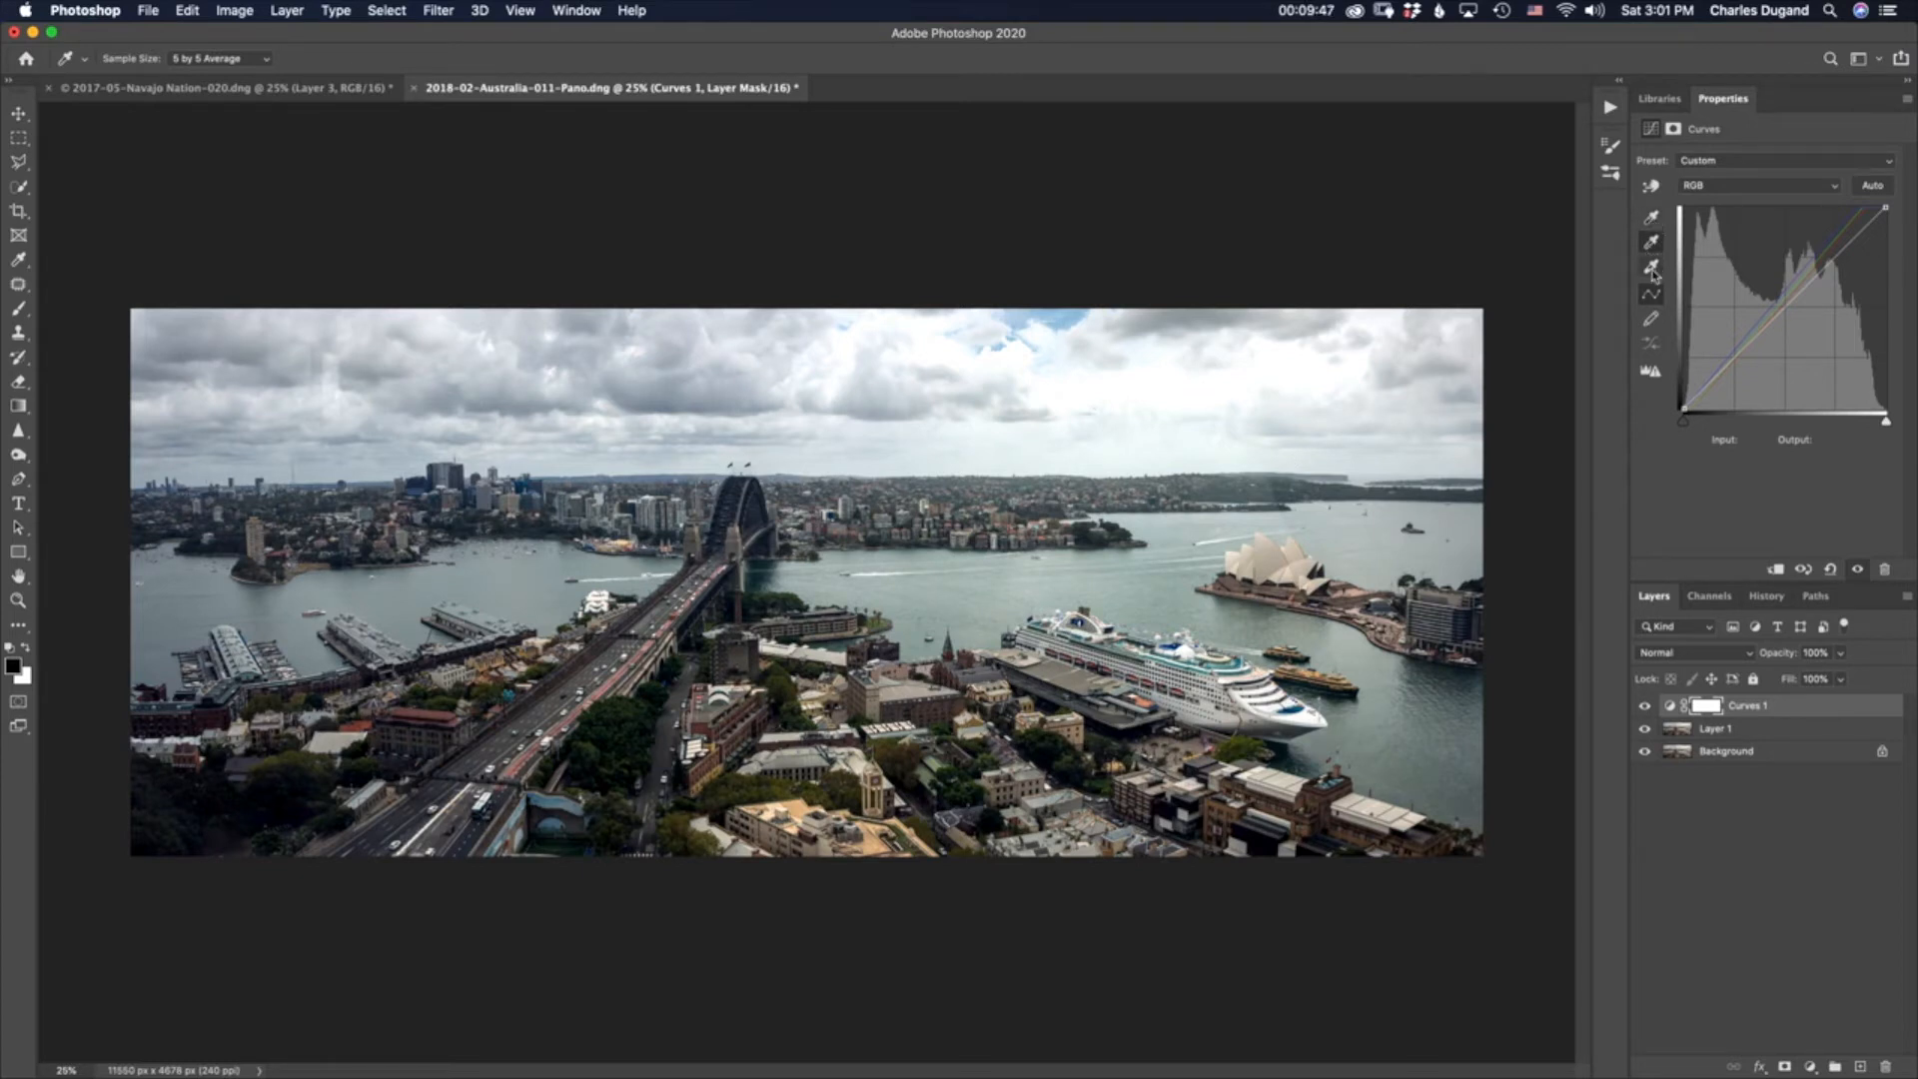
# Step: Draw irregular freehand strokes over the curve with the Curves pencil, and delete the Curves layer
pyautogui.click(1653, 321)
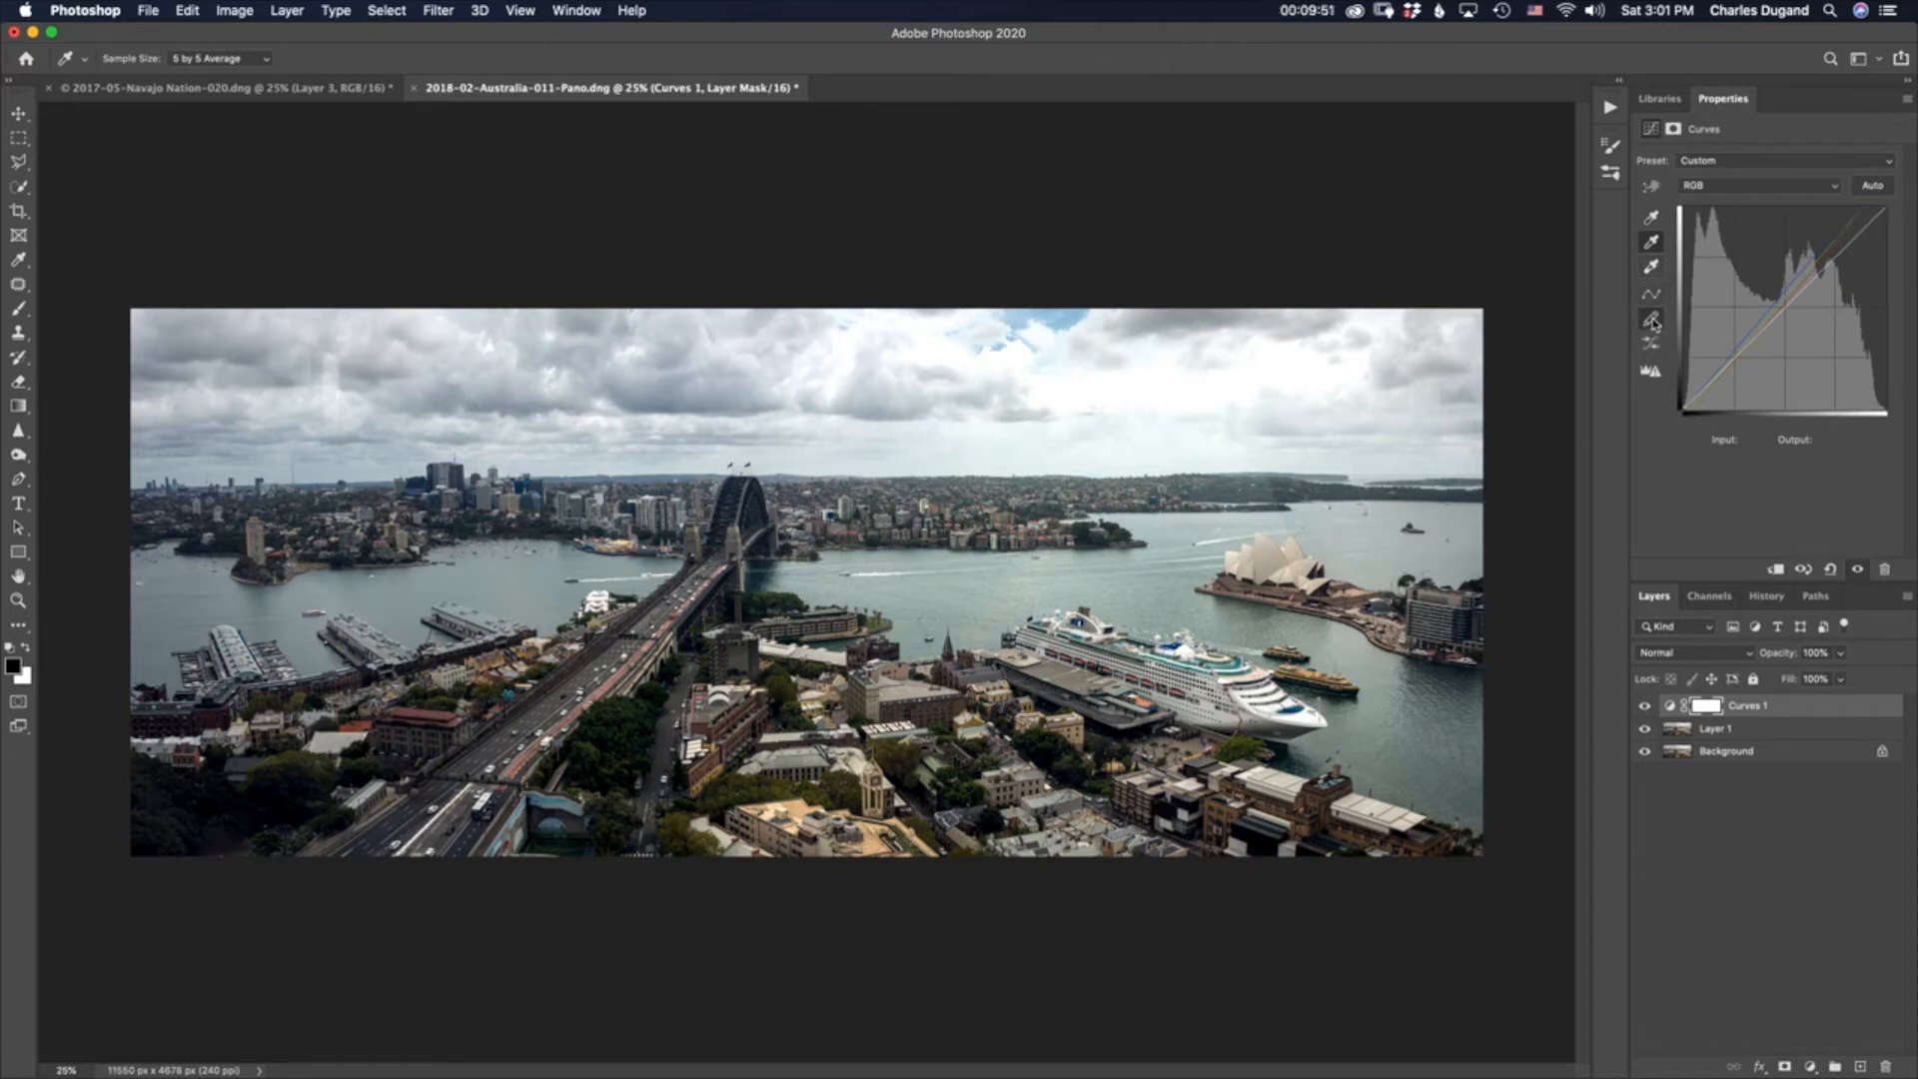
pyautogui.moveTo(1698, 397)
pyautogui.mouseDown()
pyautogui.moveTo(1695, 343)
pyautogui.moveTo(1743, 348)
pyautogui.moveTo(1751, 381)
pyautogui.moveTo(1783, 356)
pyautogui.moveTo(1763, 276)
pyautogui.moveTo(1816, 321)
pyautogui.moveTo(1820, 239)
pyautogui.moveTo(1853, 251)
pyautogui.moveTo(1885, 206)
pyautogui.mouseUp()
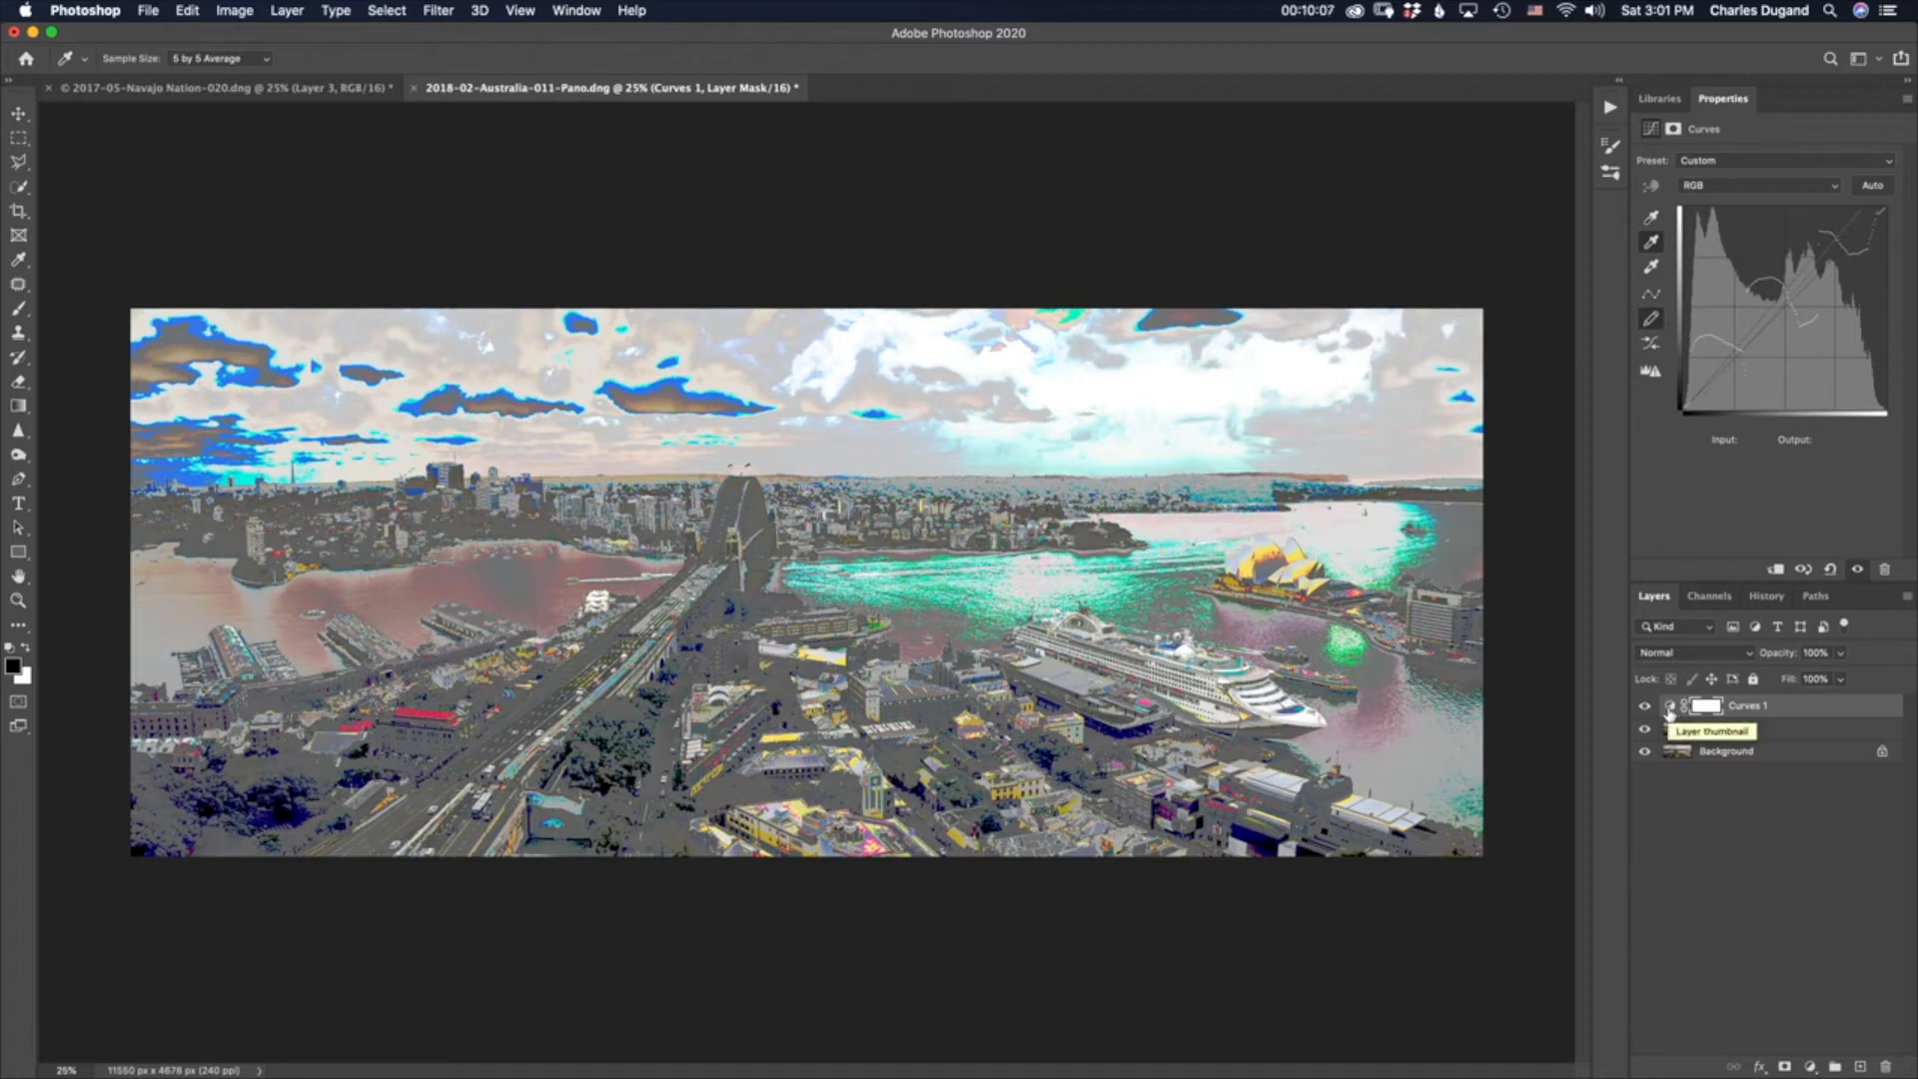
pyautogui.moveTo(1669, 709); pyautogui.dragTo(1885, 1063)
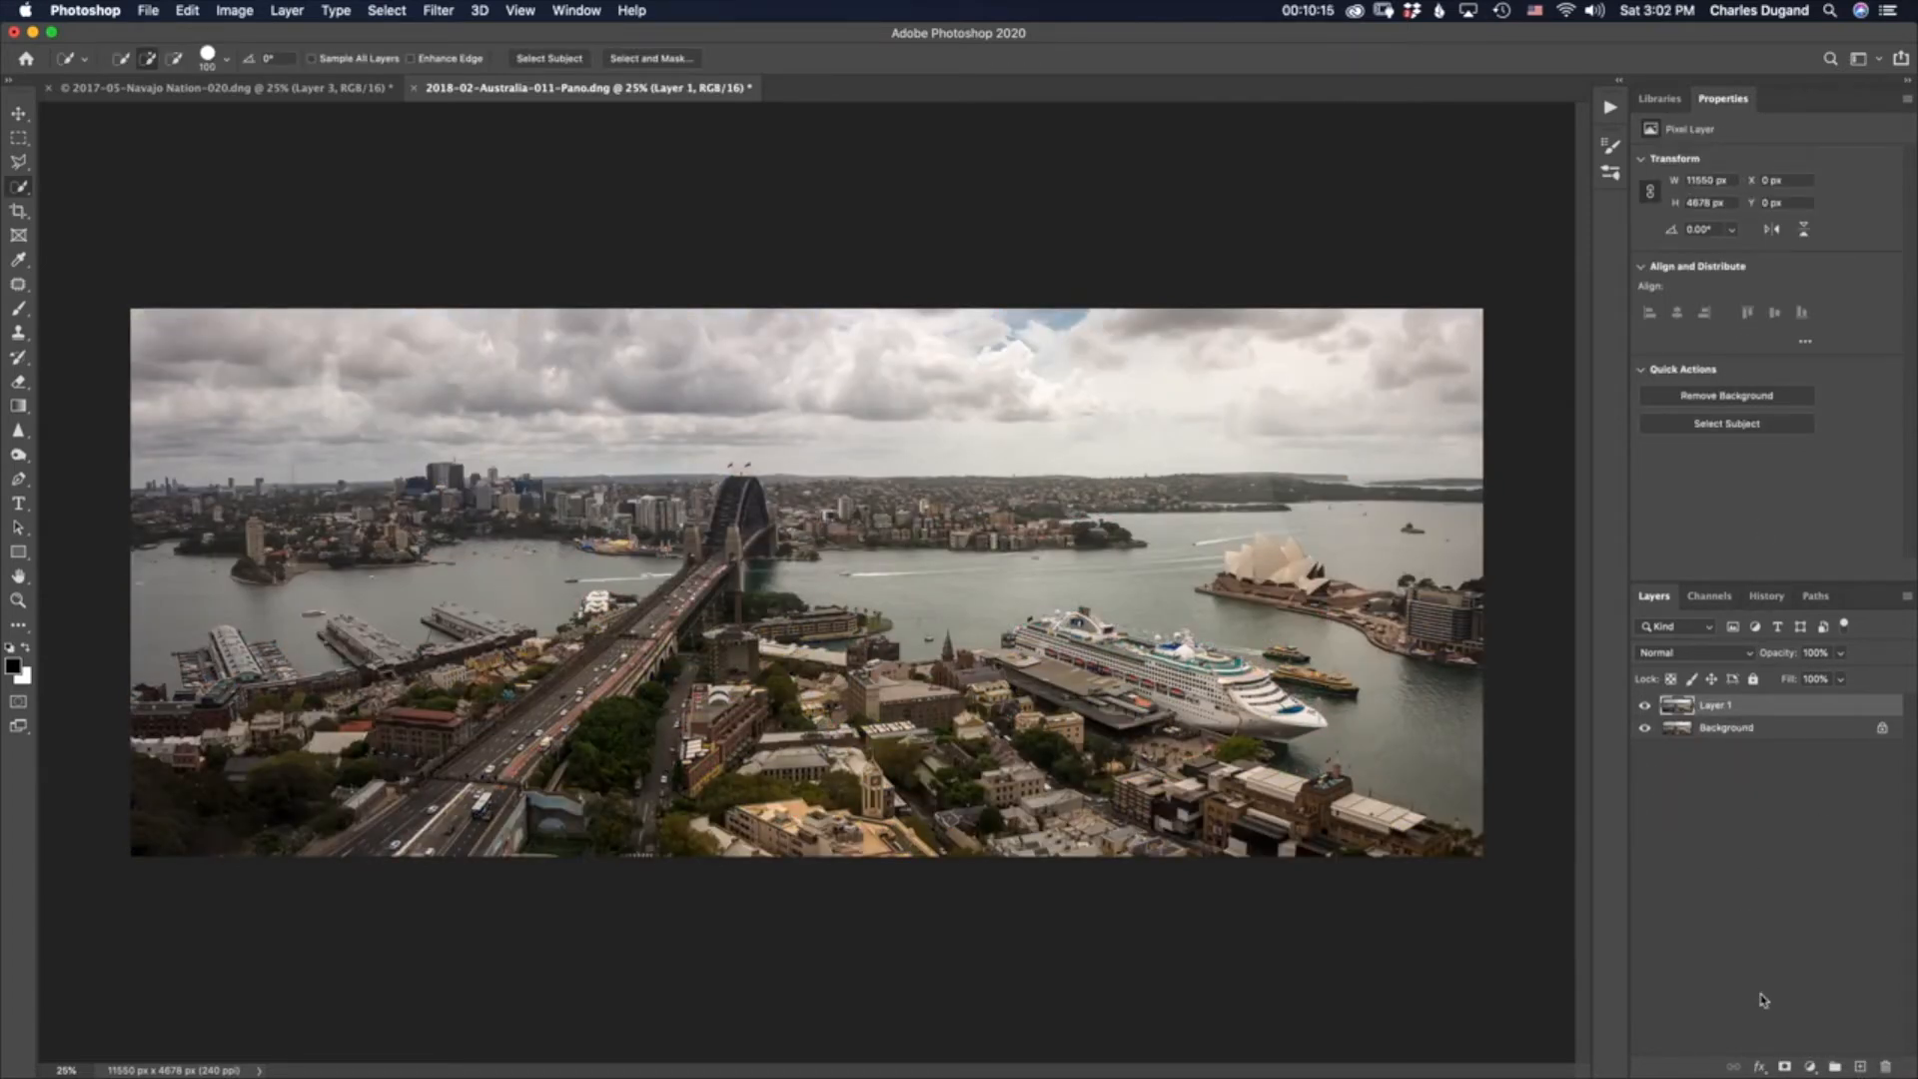
# Step: Add a Vibrance adjustment layer above Layer 1 with vibrance +65 and saturation +14
pyautogui.click(1810, 1066)
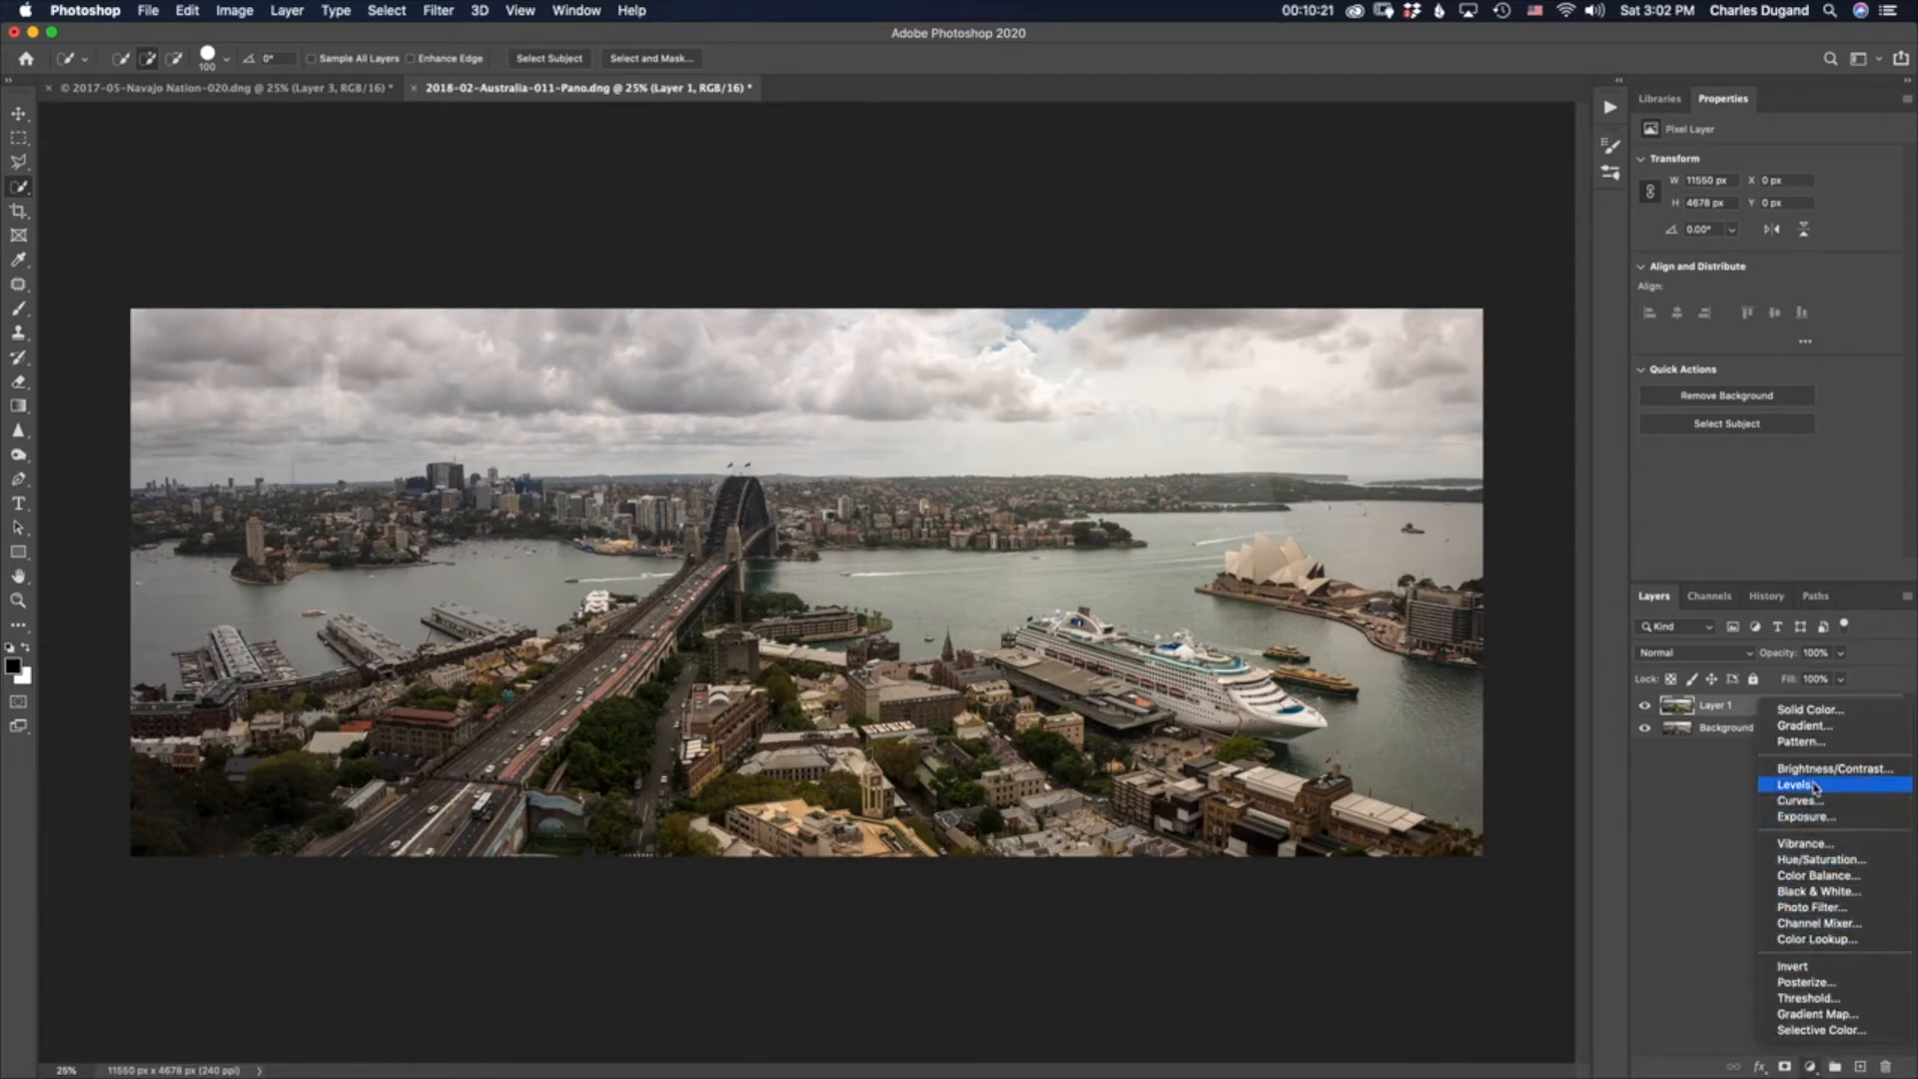
pyautogui.click(1797, 847)
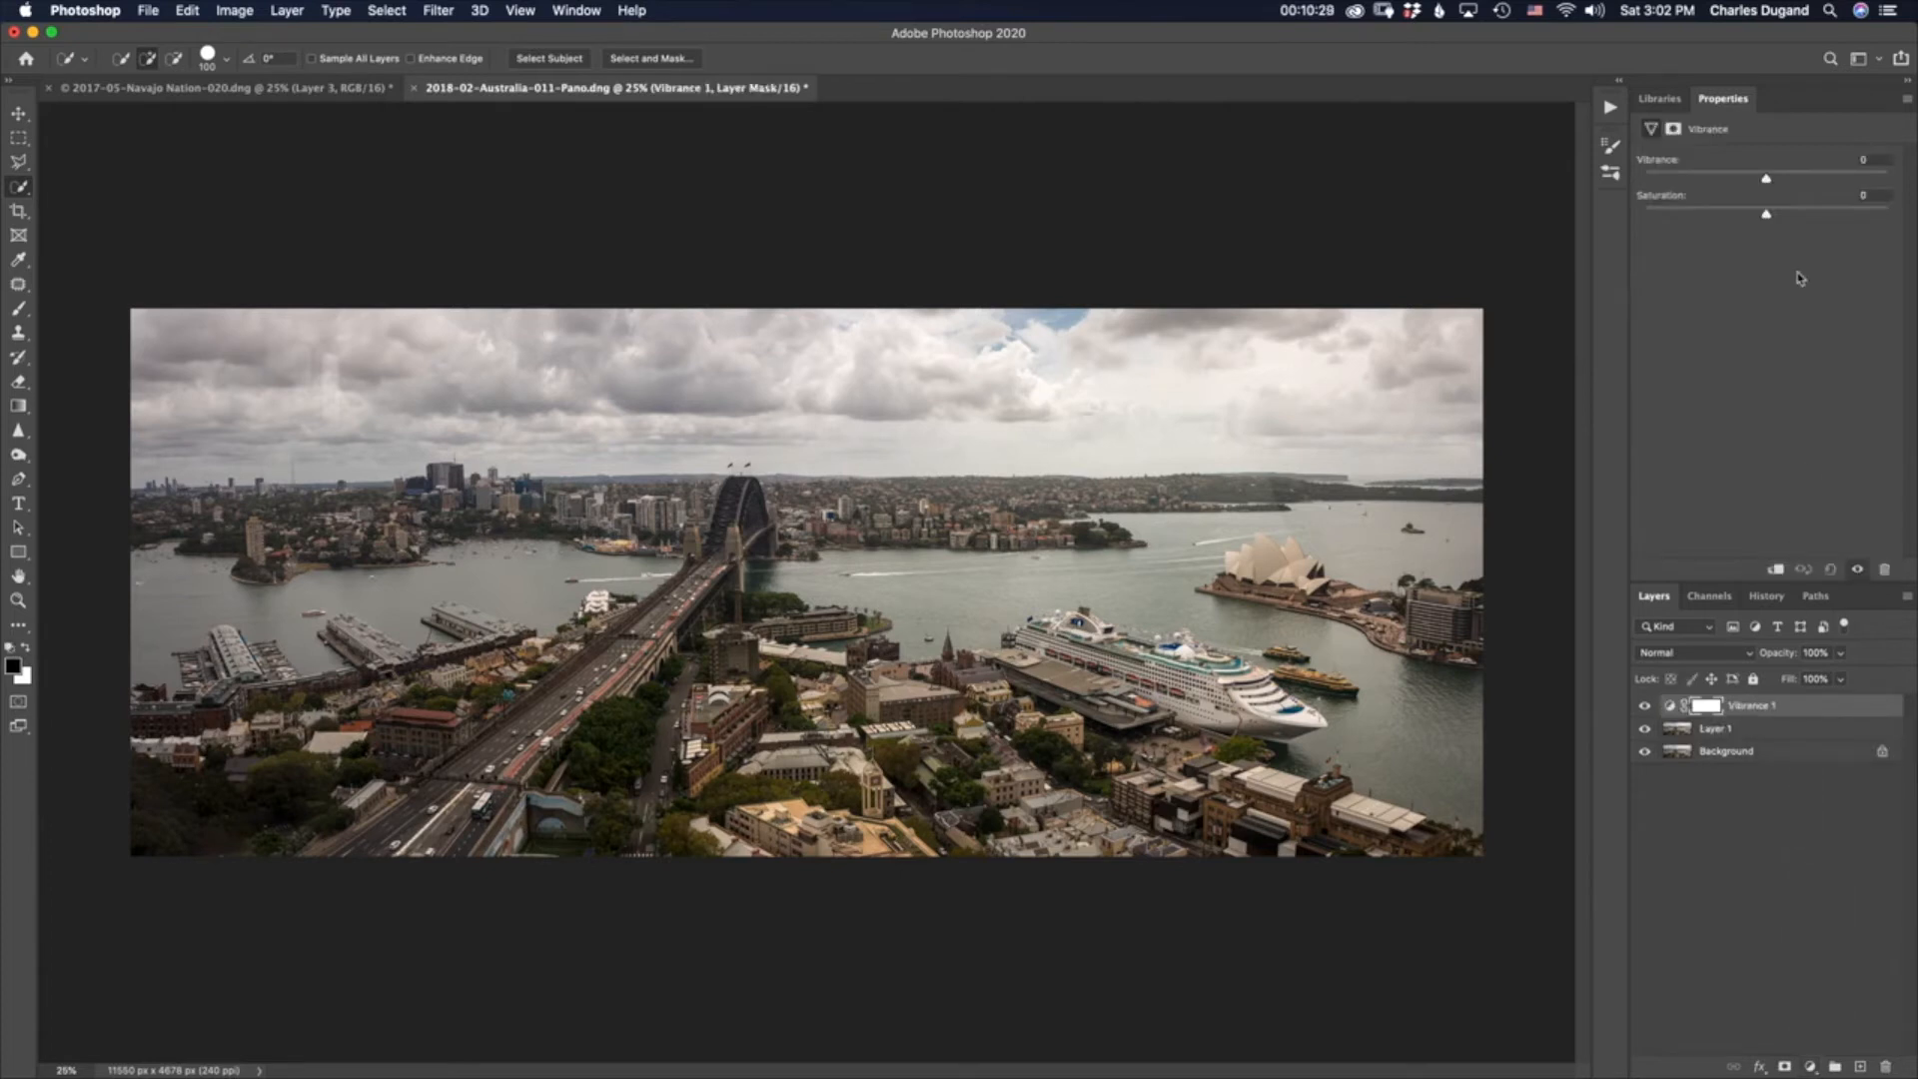
pyautogui.click(1767, 181)
pyautogui.moveTo(1767, 180); pyautogui.dragTo(1847, 180)
pyautogui.moveTo(1848, 183)
pyautogui.mouseDown()
pyautogui.moveTo(1828, 182)
pyautogui.moveTo(1848, 183)
pyautogui.mouseUp()
pyautogui.moveTo(1767, 218)
pyautogui.mouseDown()
pyautogui.moveTo(1853, 219)
pyautogui.moveTo(1785, 218)
pyautogui.mouseUp()
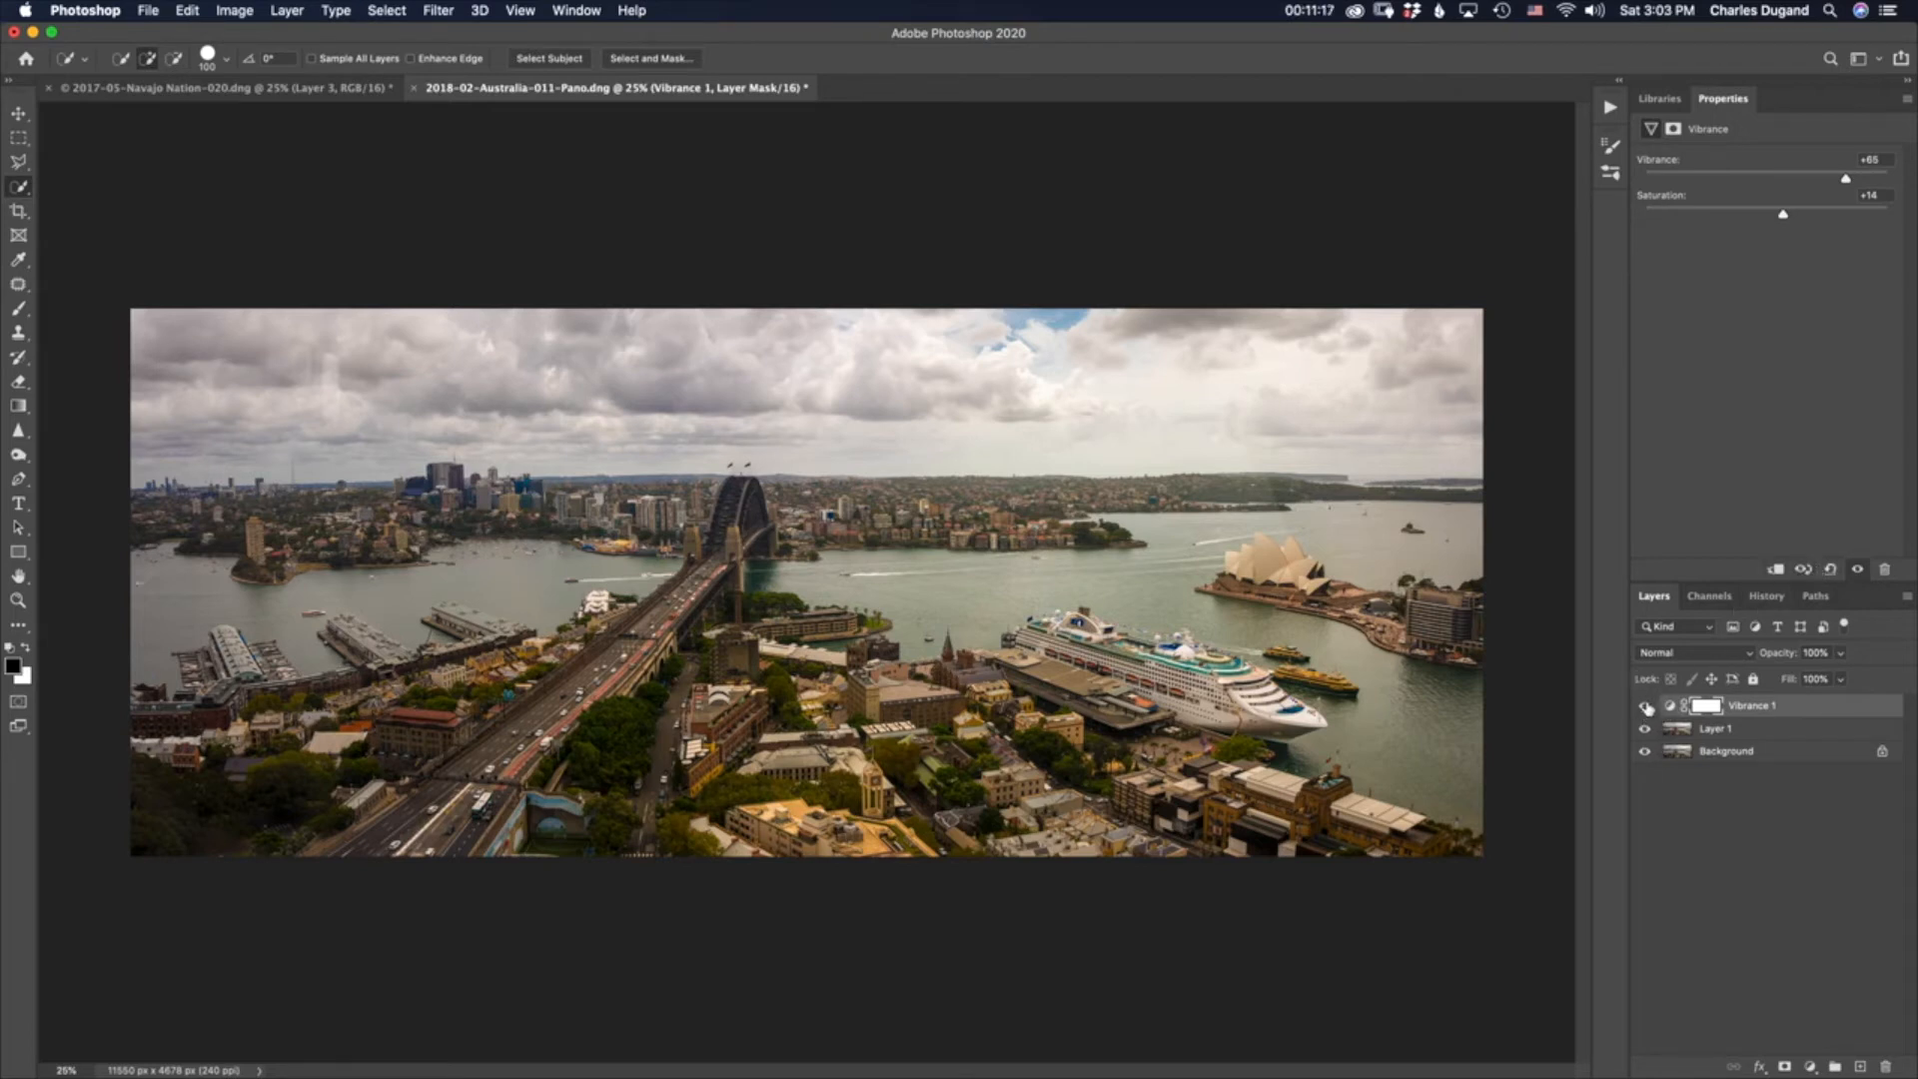
# Step: Compare the image with the Vibrance layer hidden and shown
pyautogui.click(1645, 708)
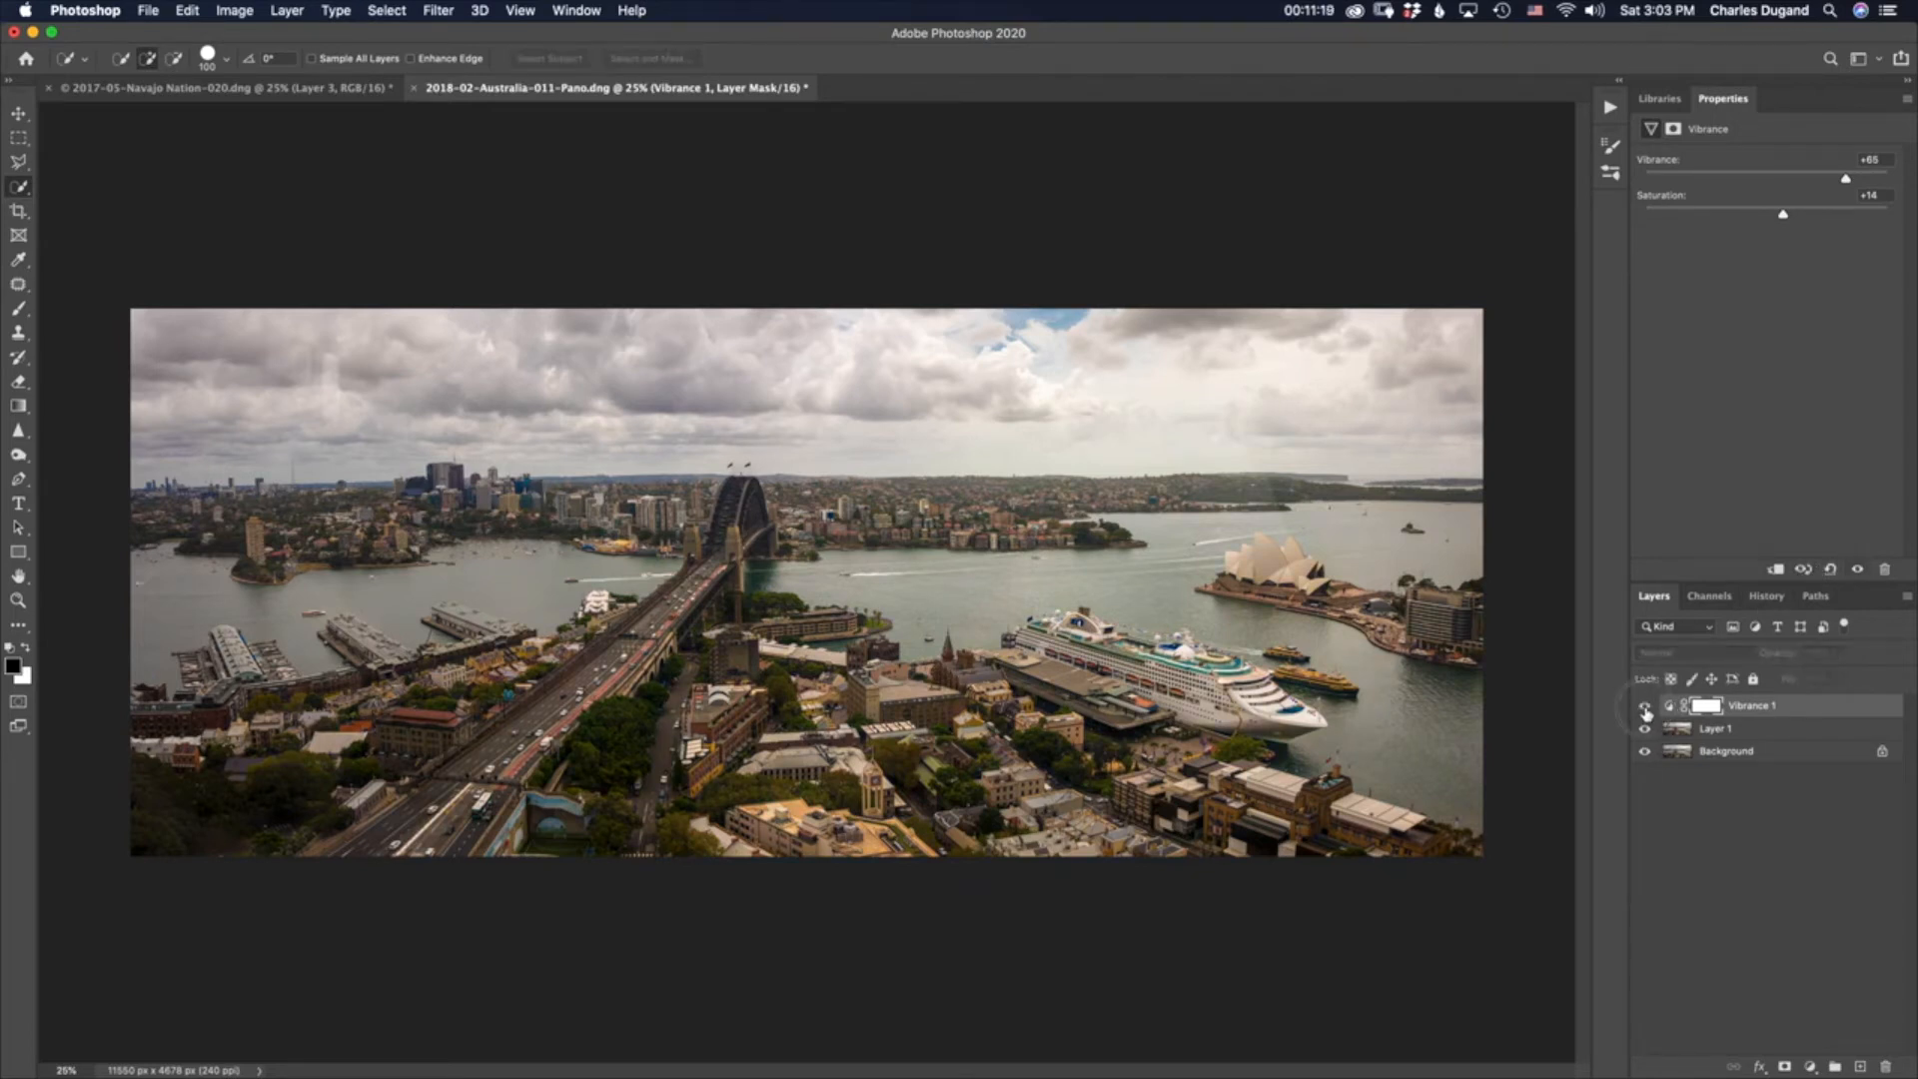
pyautogui.click(1646, 709)
pyautogui.click(1646, 710)
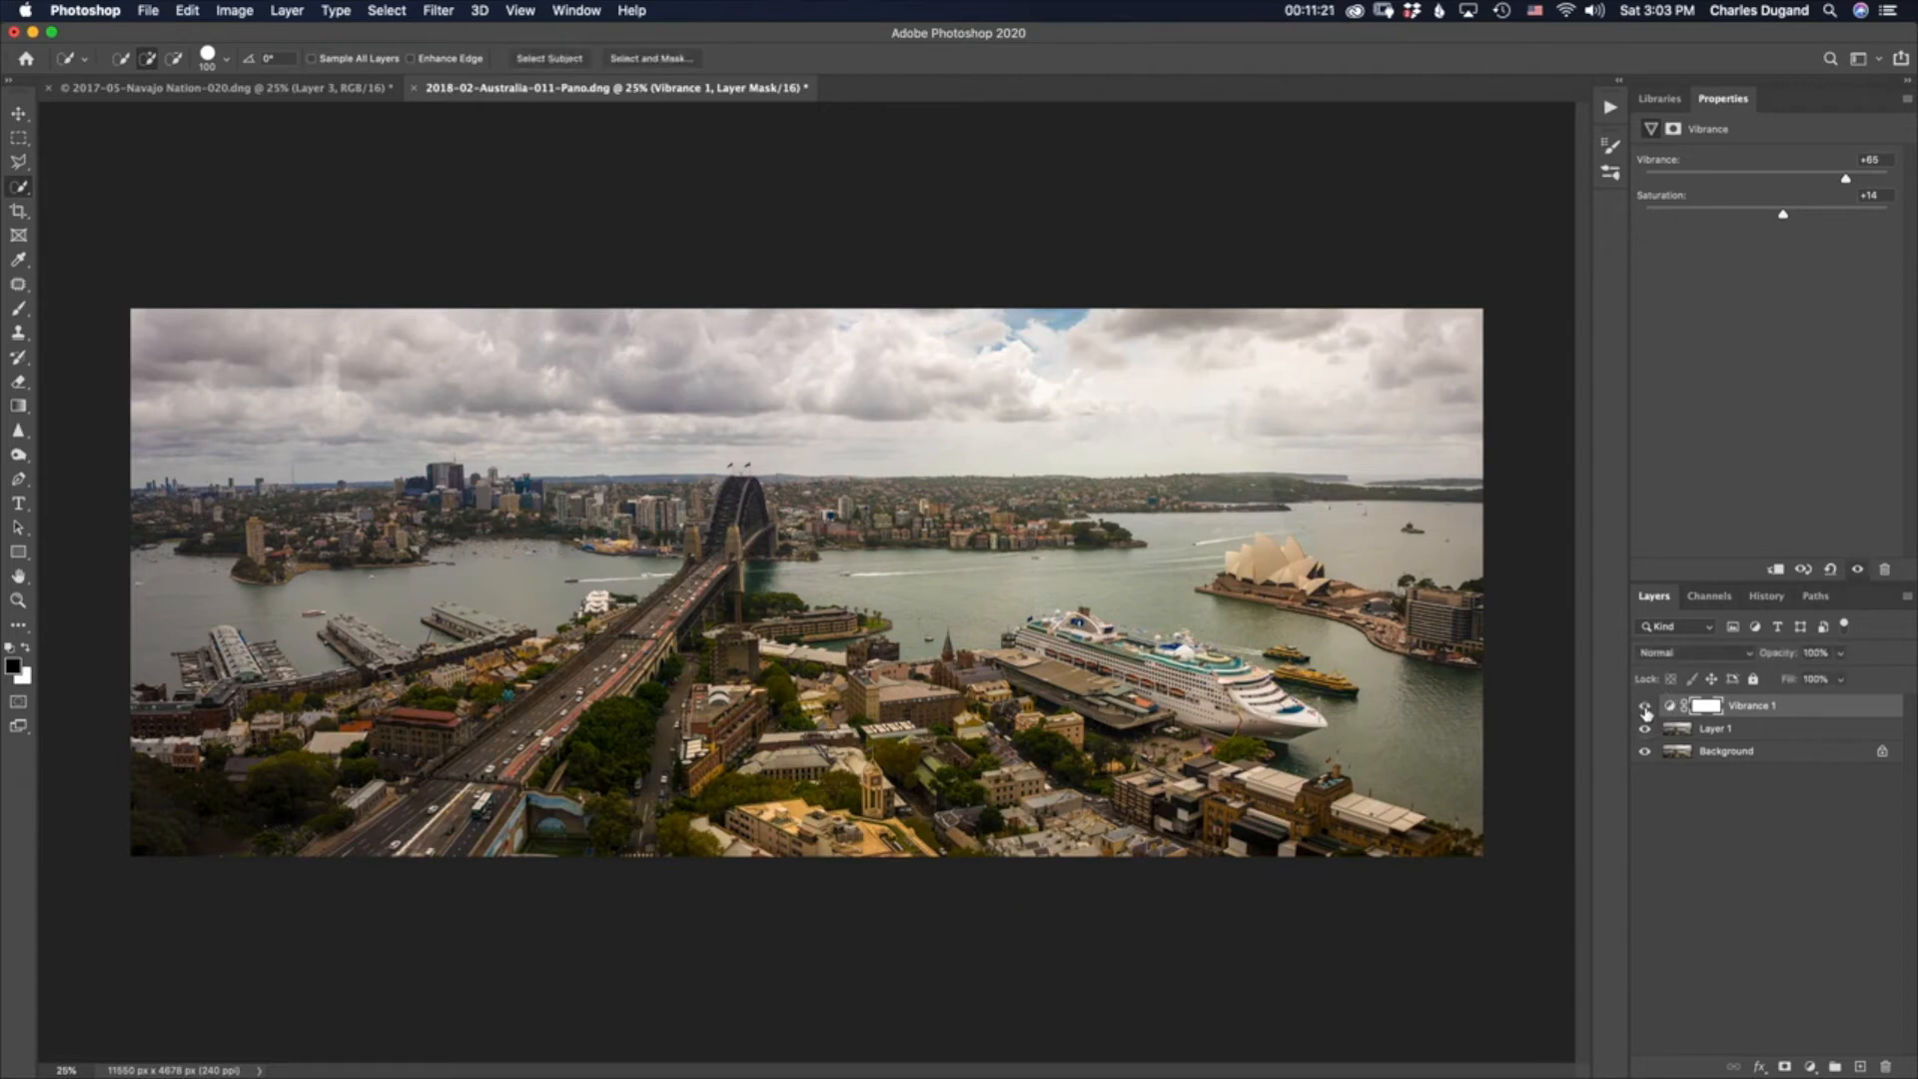
pyautogui.click(1647, 710)
pyautogui.click(1645, 707)
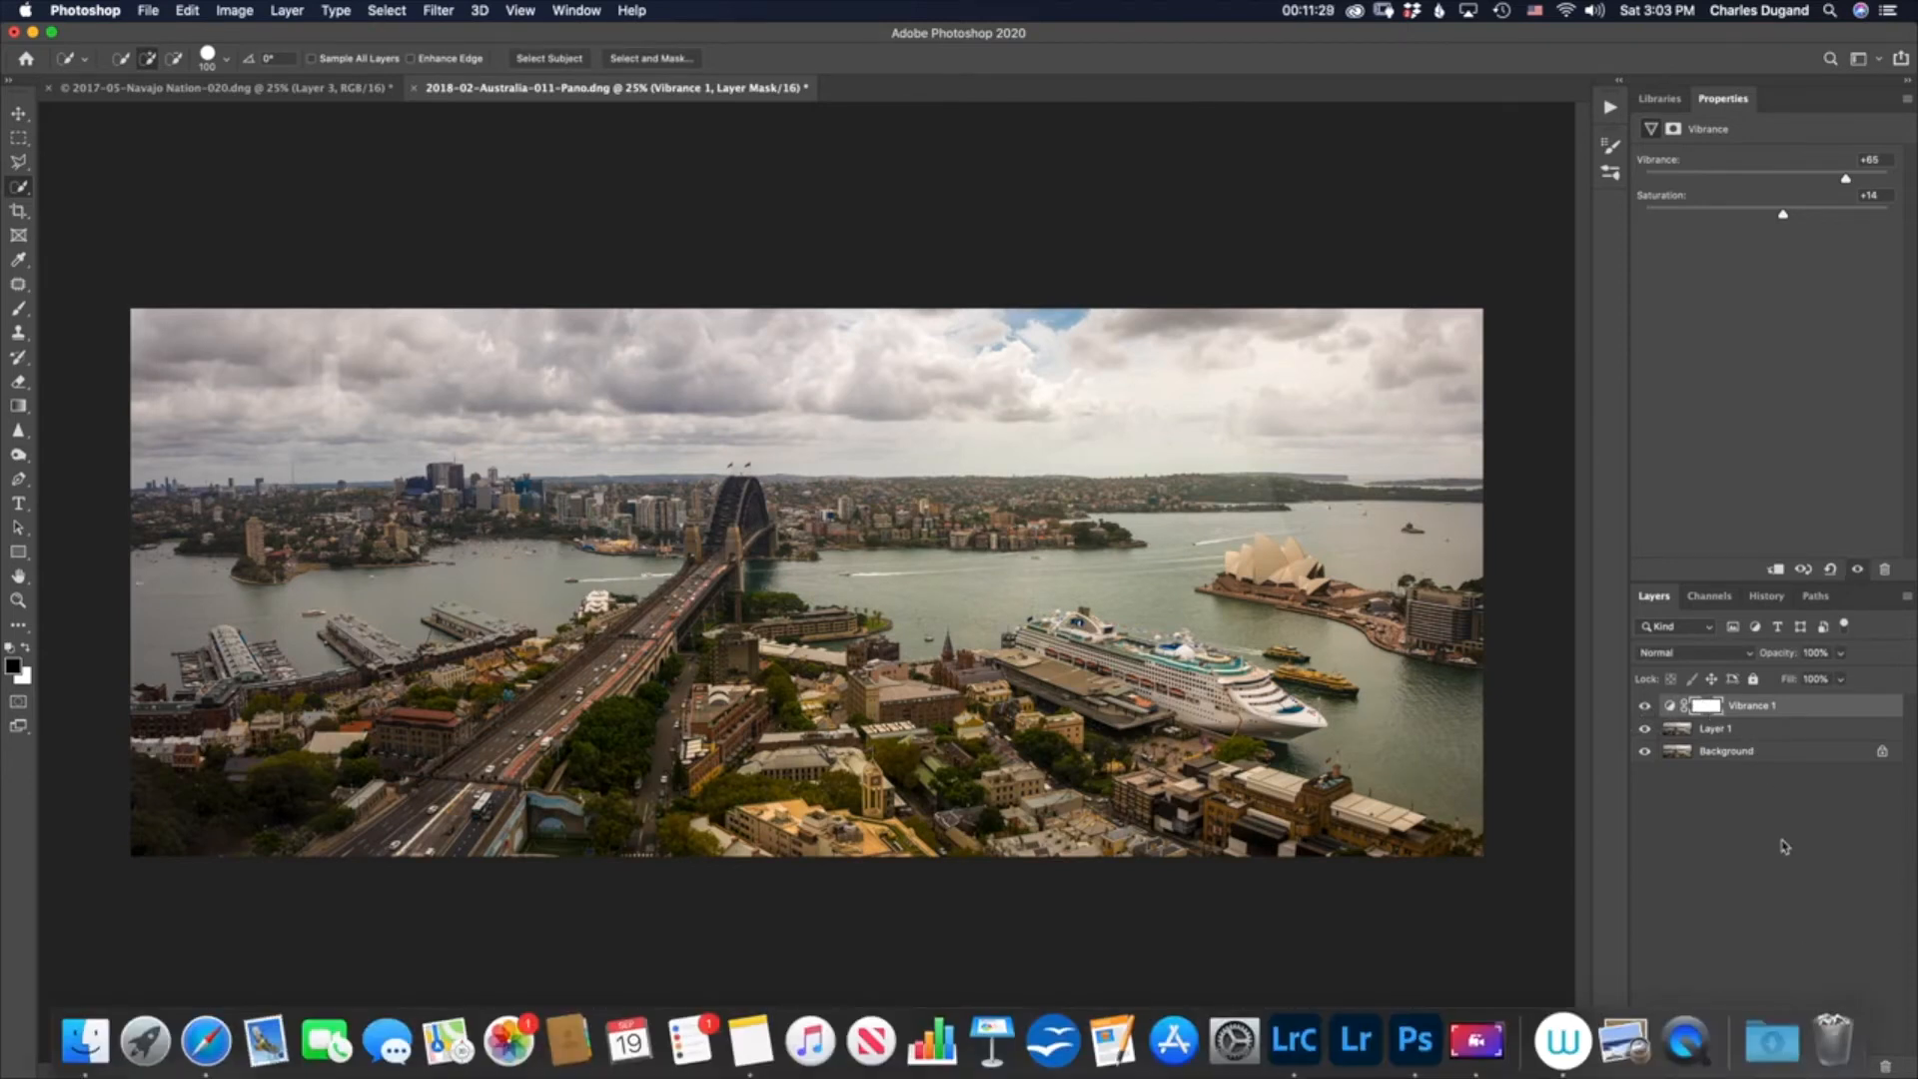
# Step: Fit the application window above the Dock and add a Curves adjustment layer on top of the Vibrance layer
pyautogui.click(1787, 732)
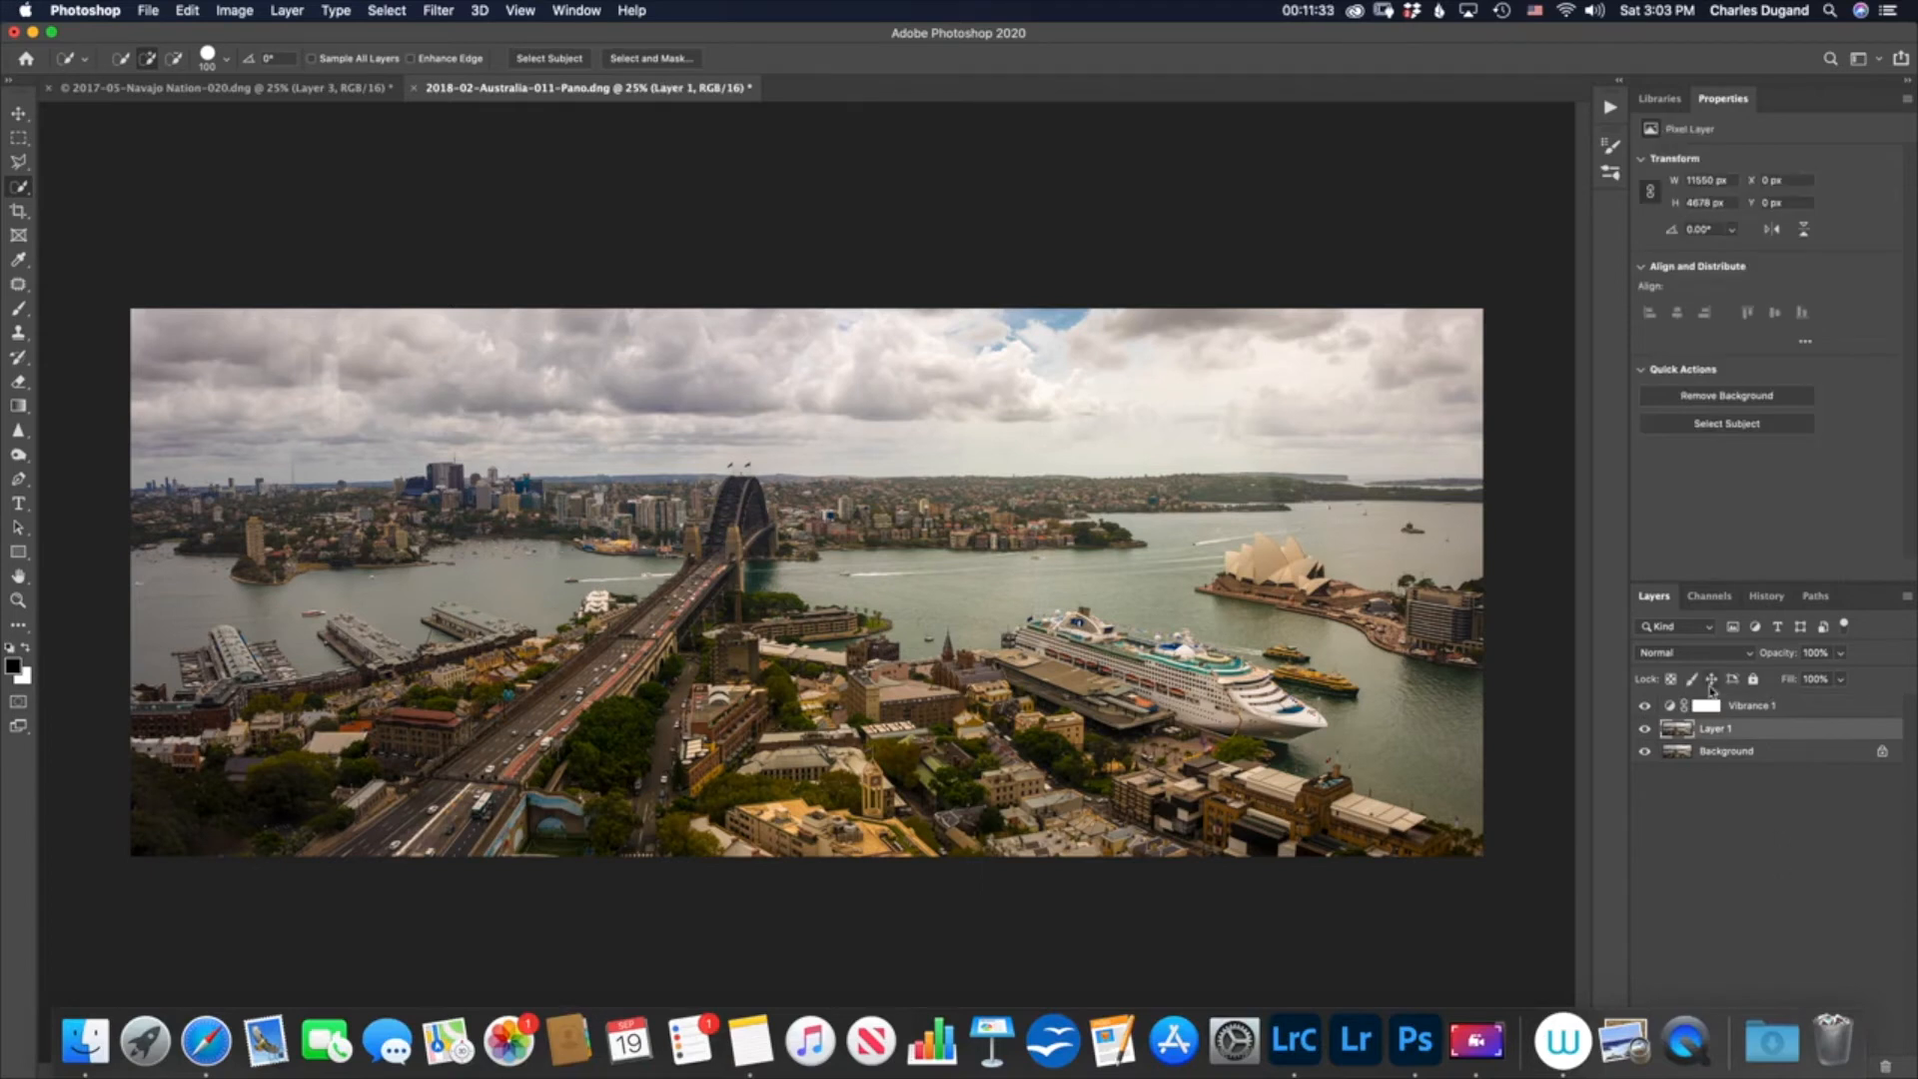
pyautogui.click(1734, 817)
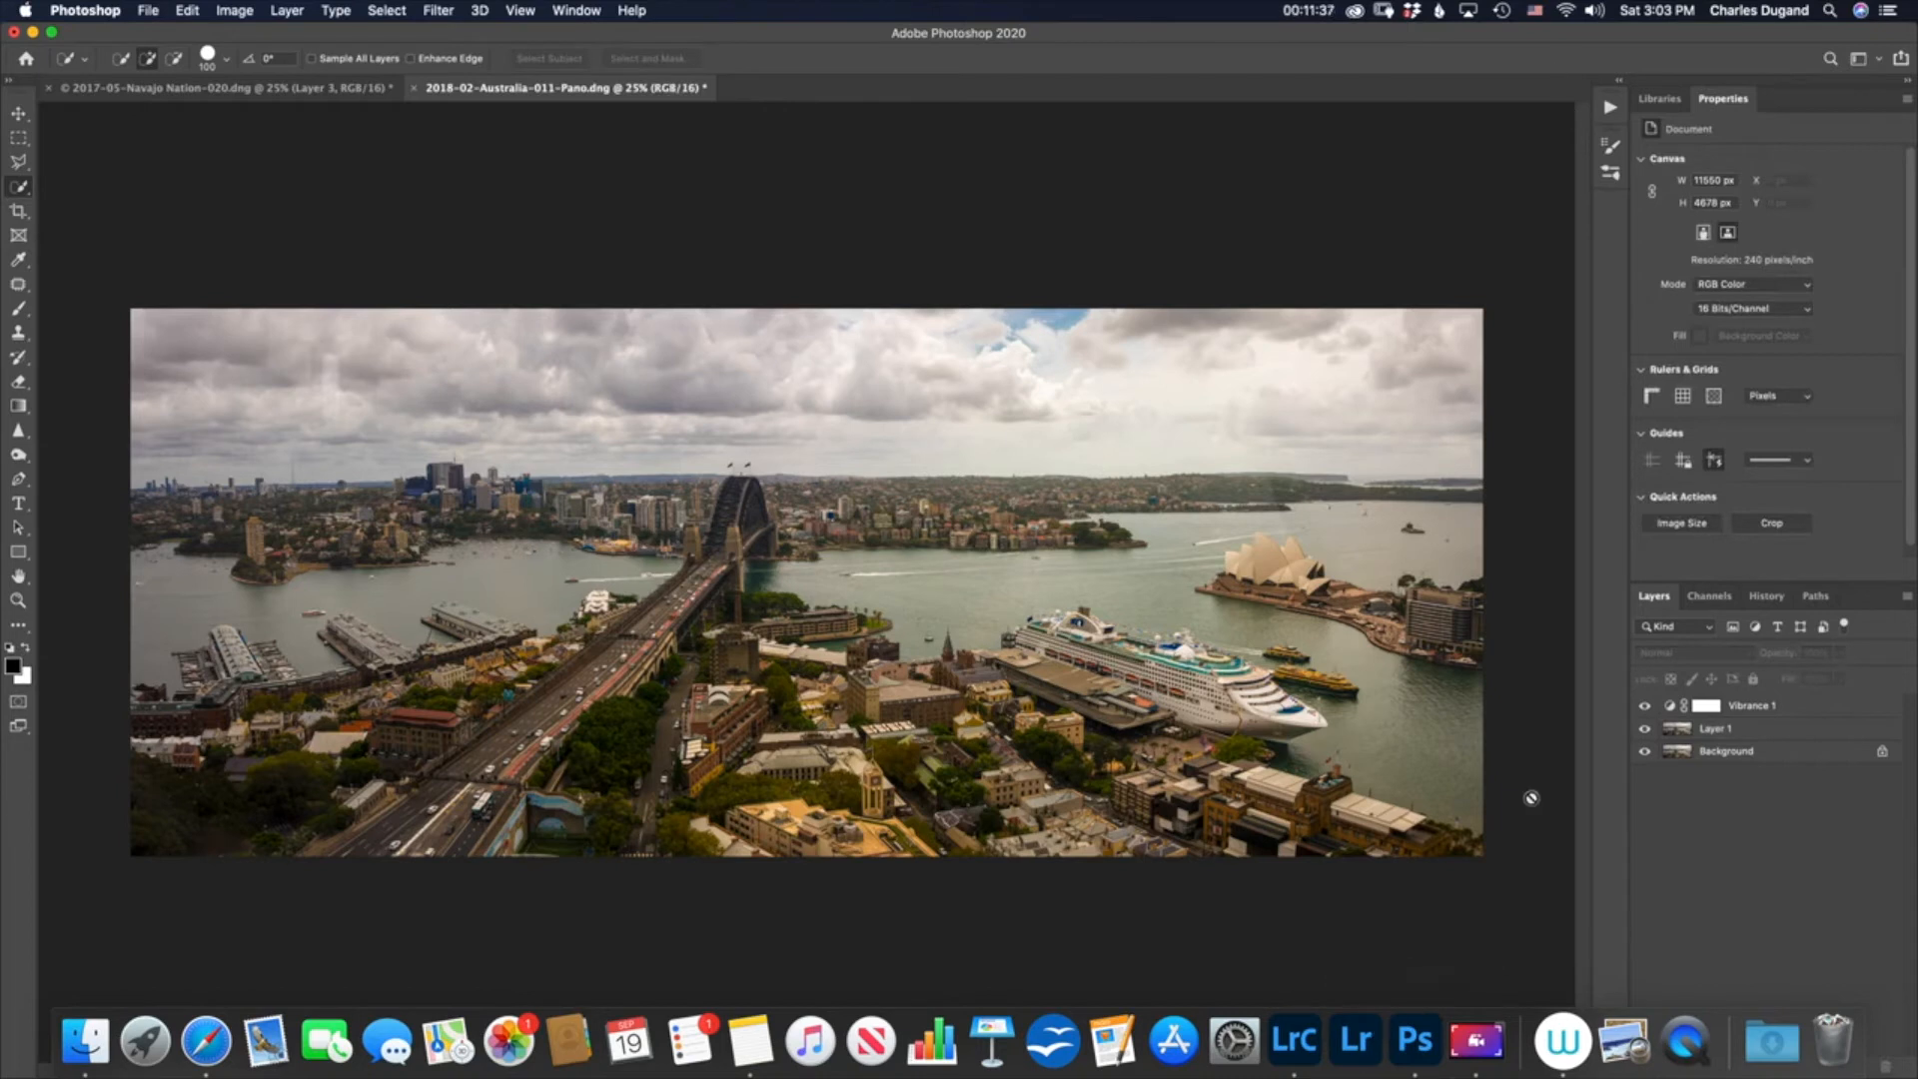
pyautogui.click(53, 32)
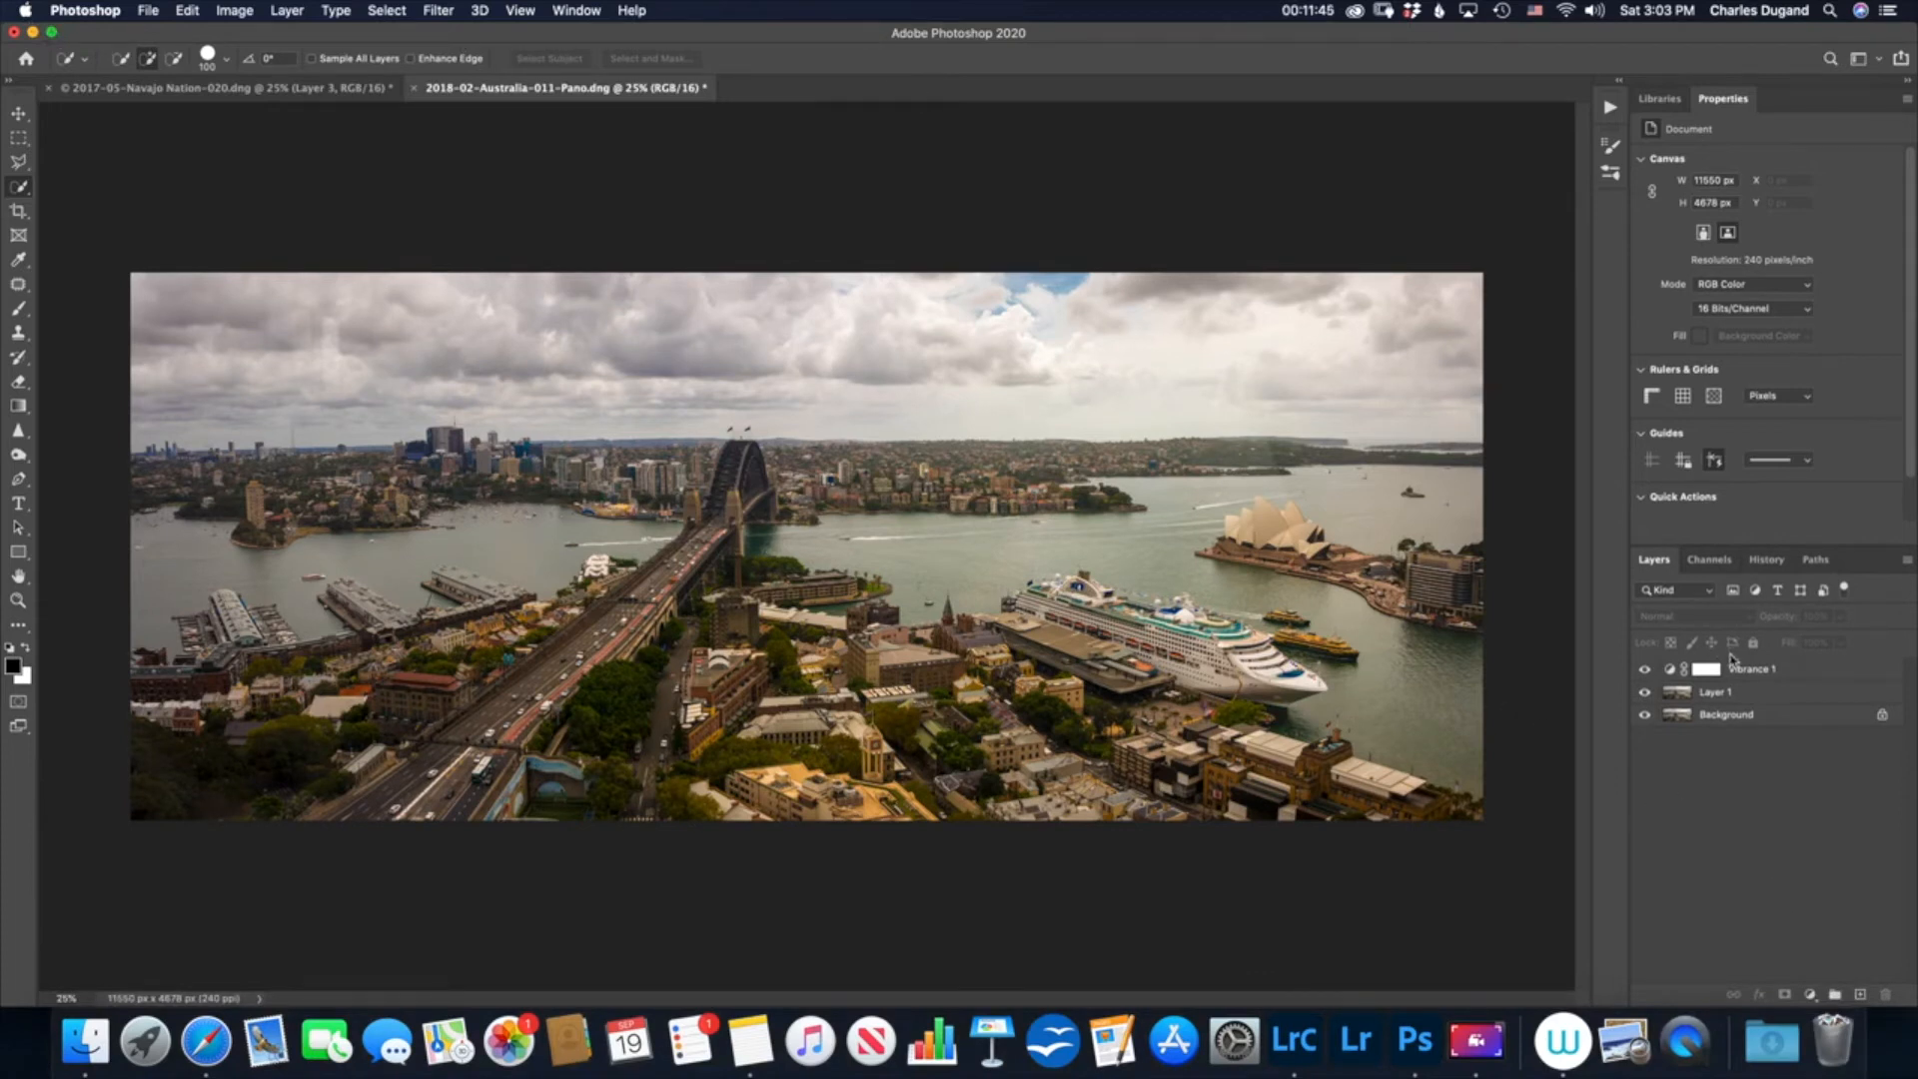
pyautogui.click(1810, 995)
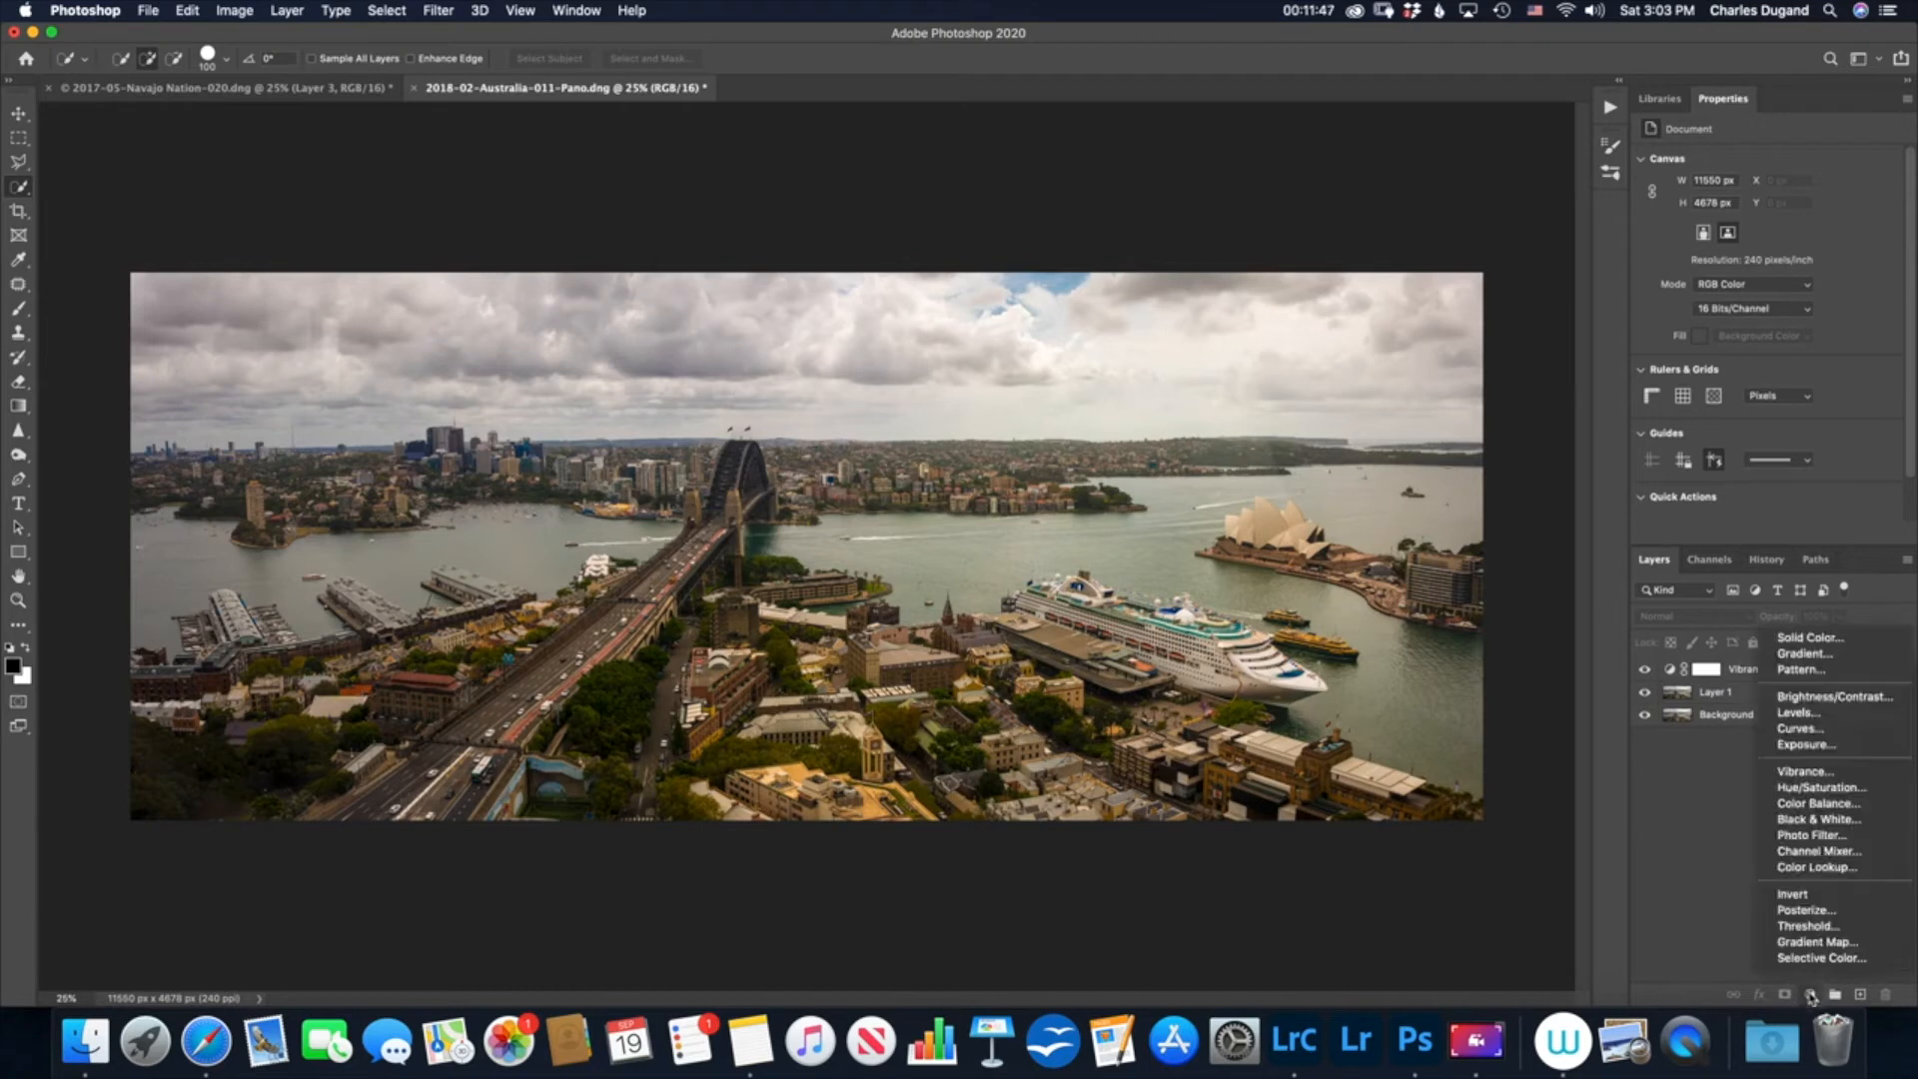
pyautogui.click(1816, 728)
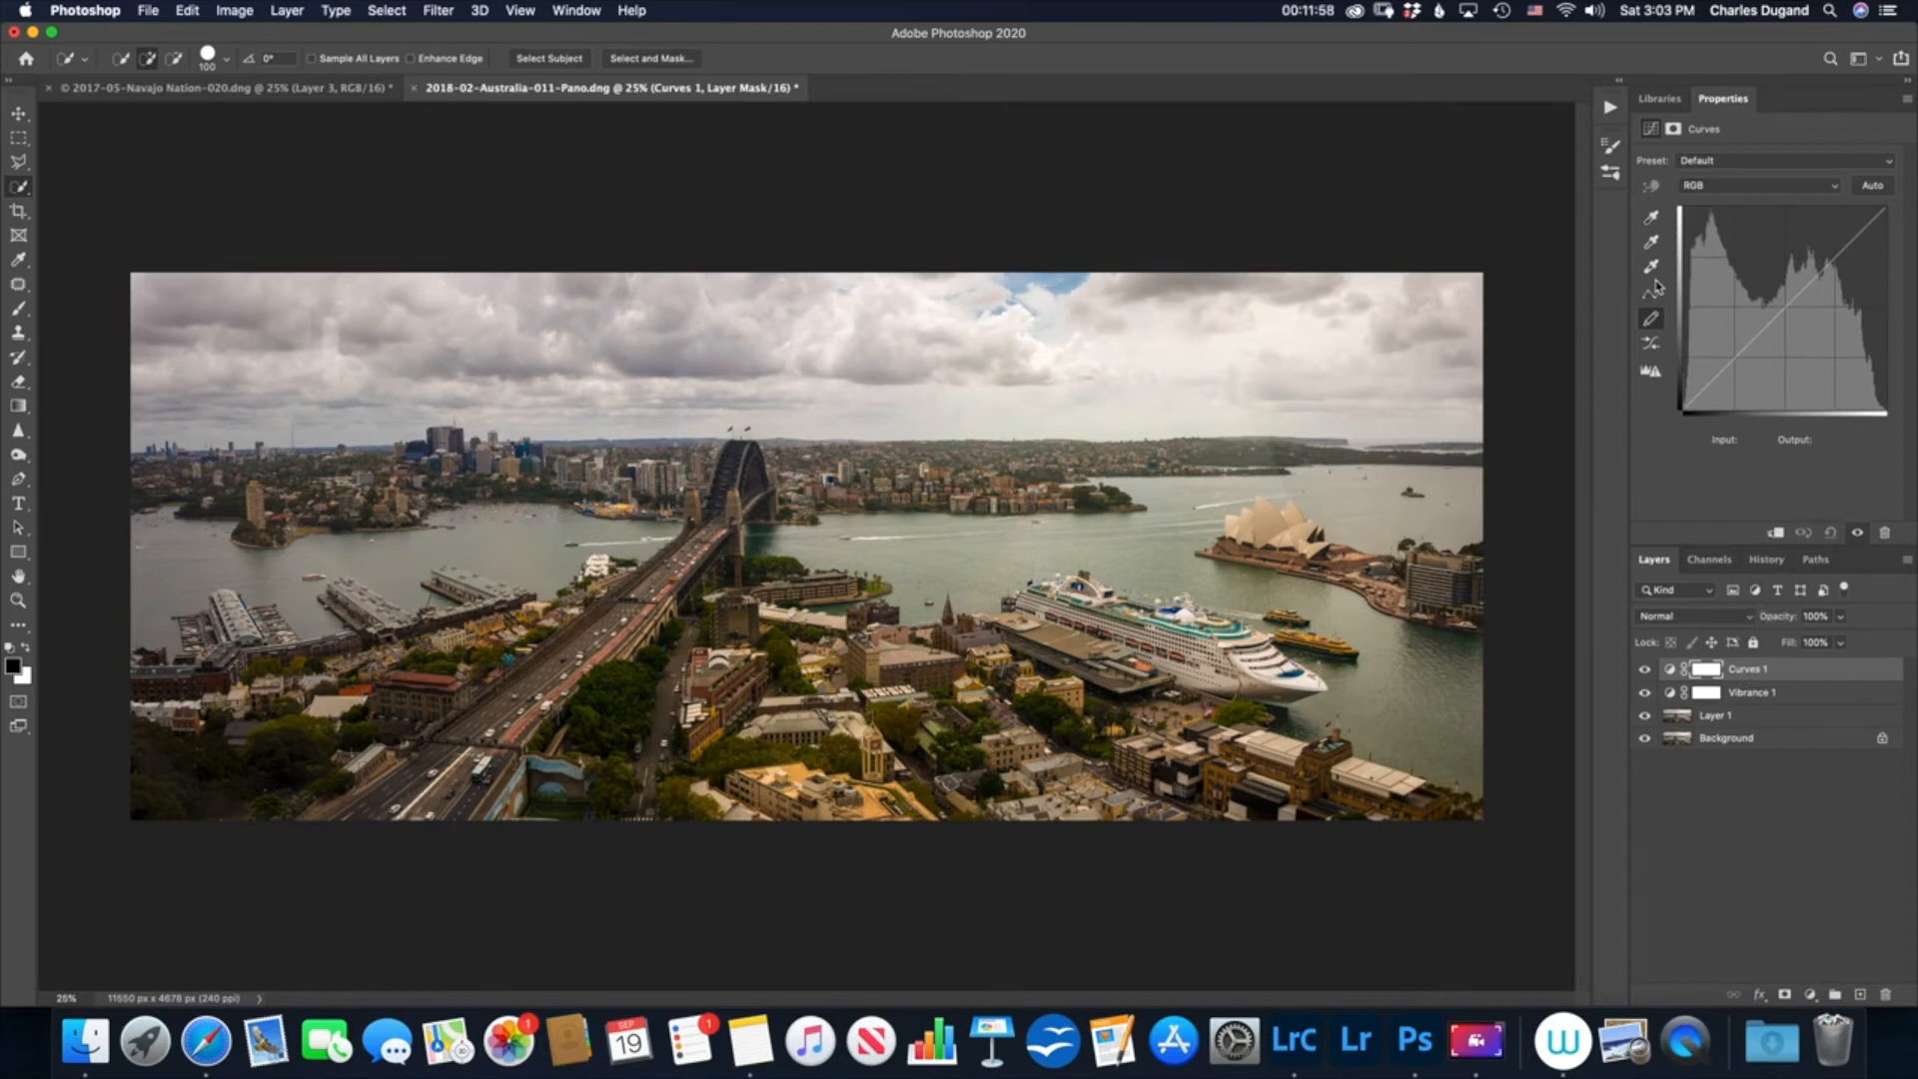
# Step: Sample the Curves black point in the dark trees, the white point on the cruise ship's bow, and a neutral gray point
pyautogui.click(1651, 217)
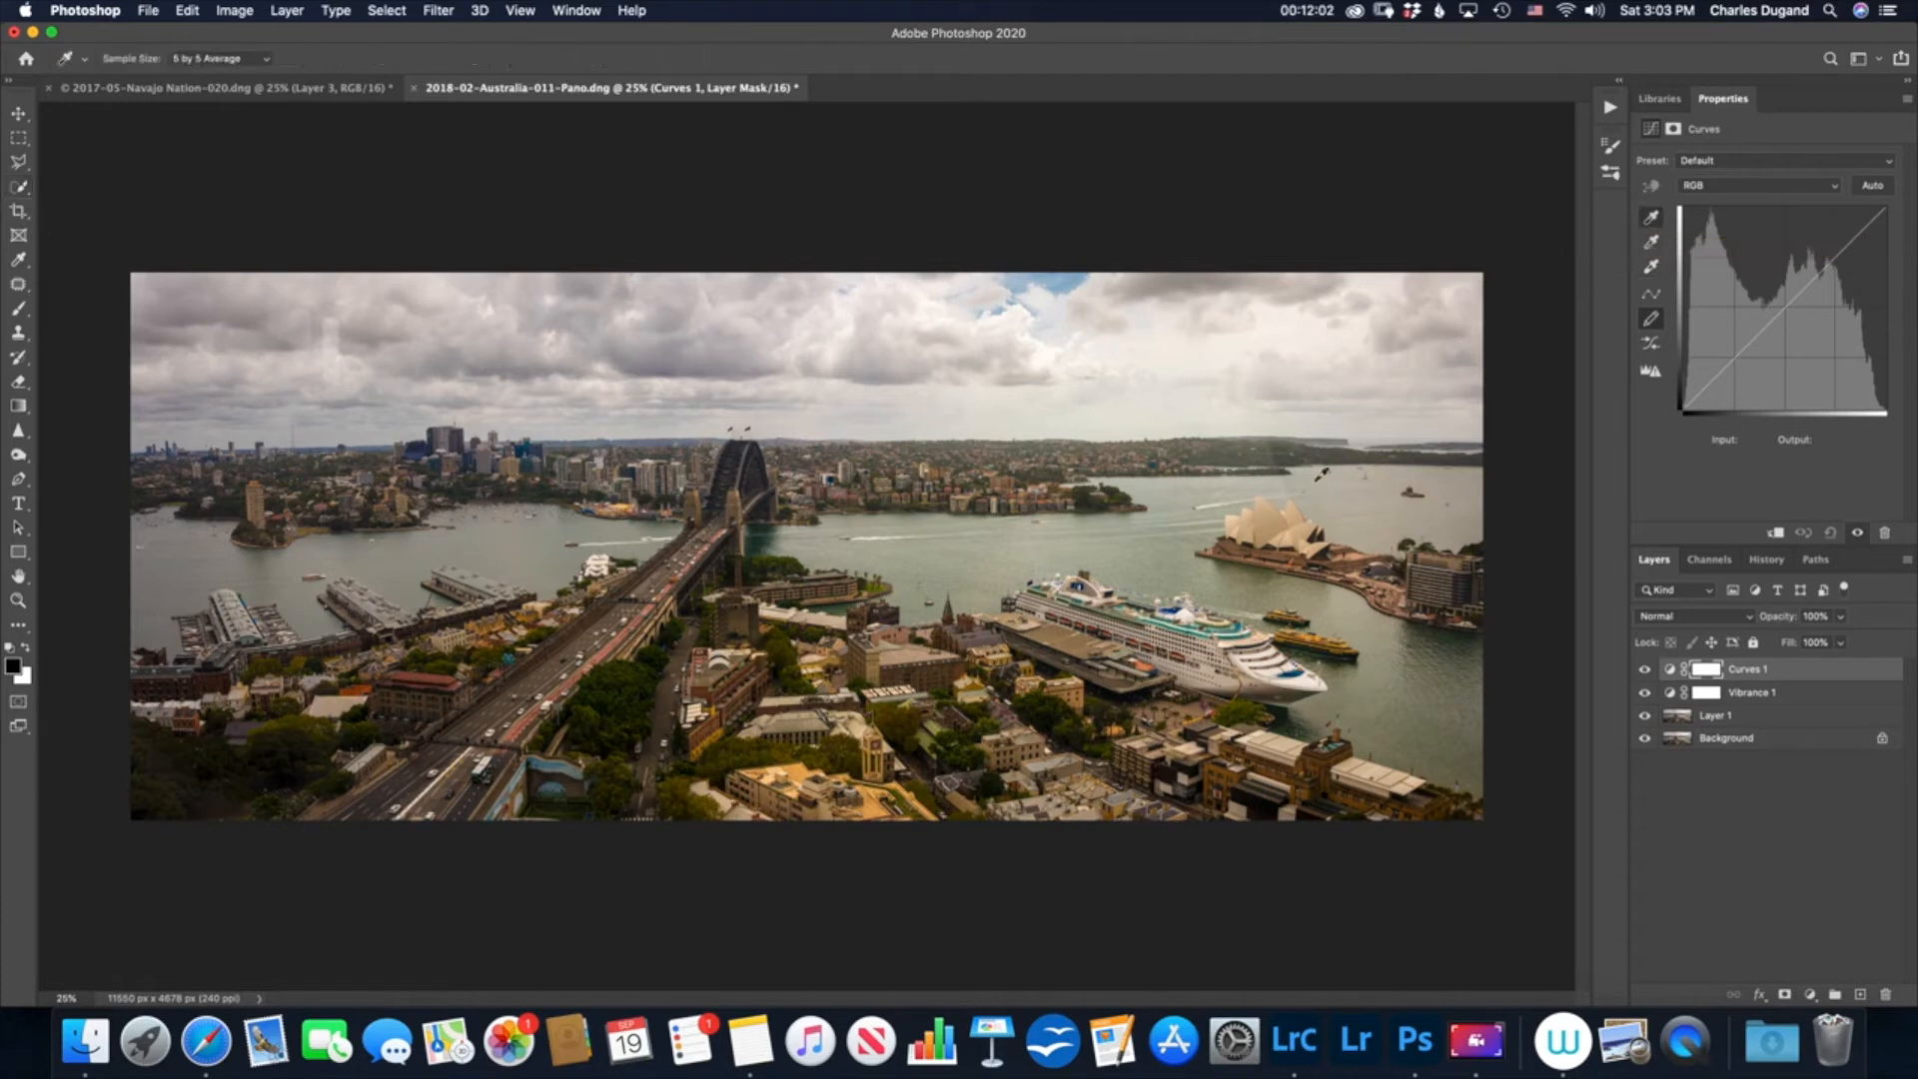
pyautogui.click(609, 752)
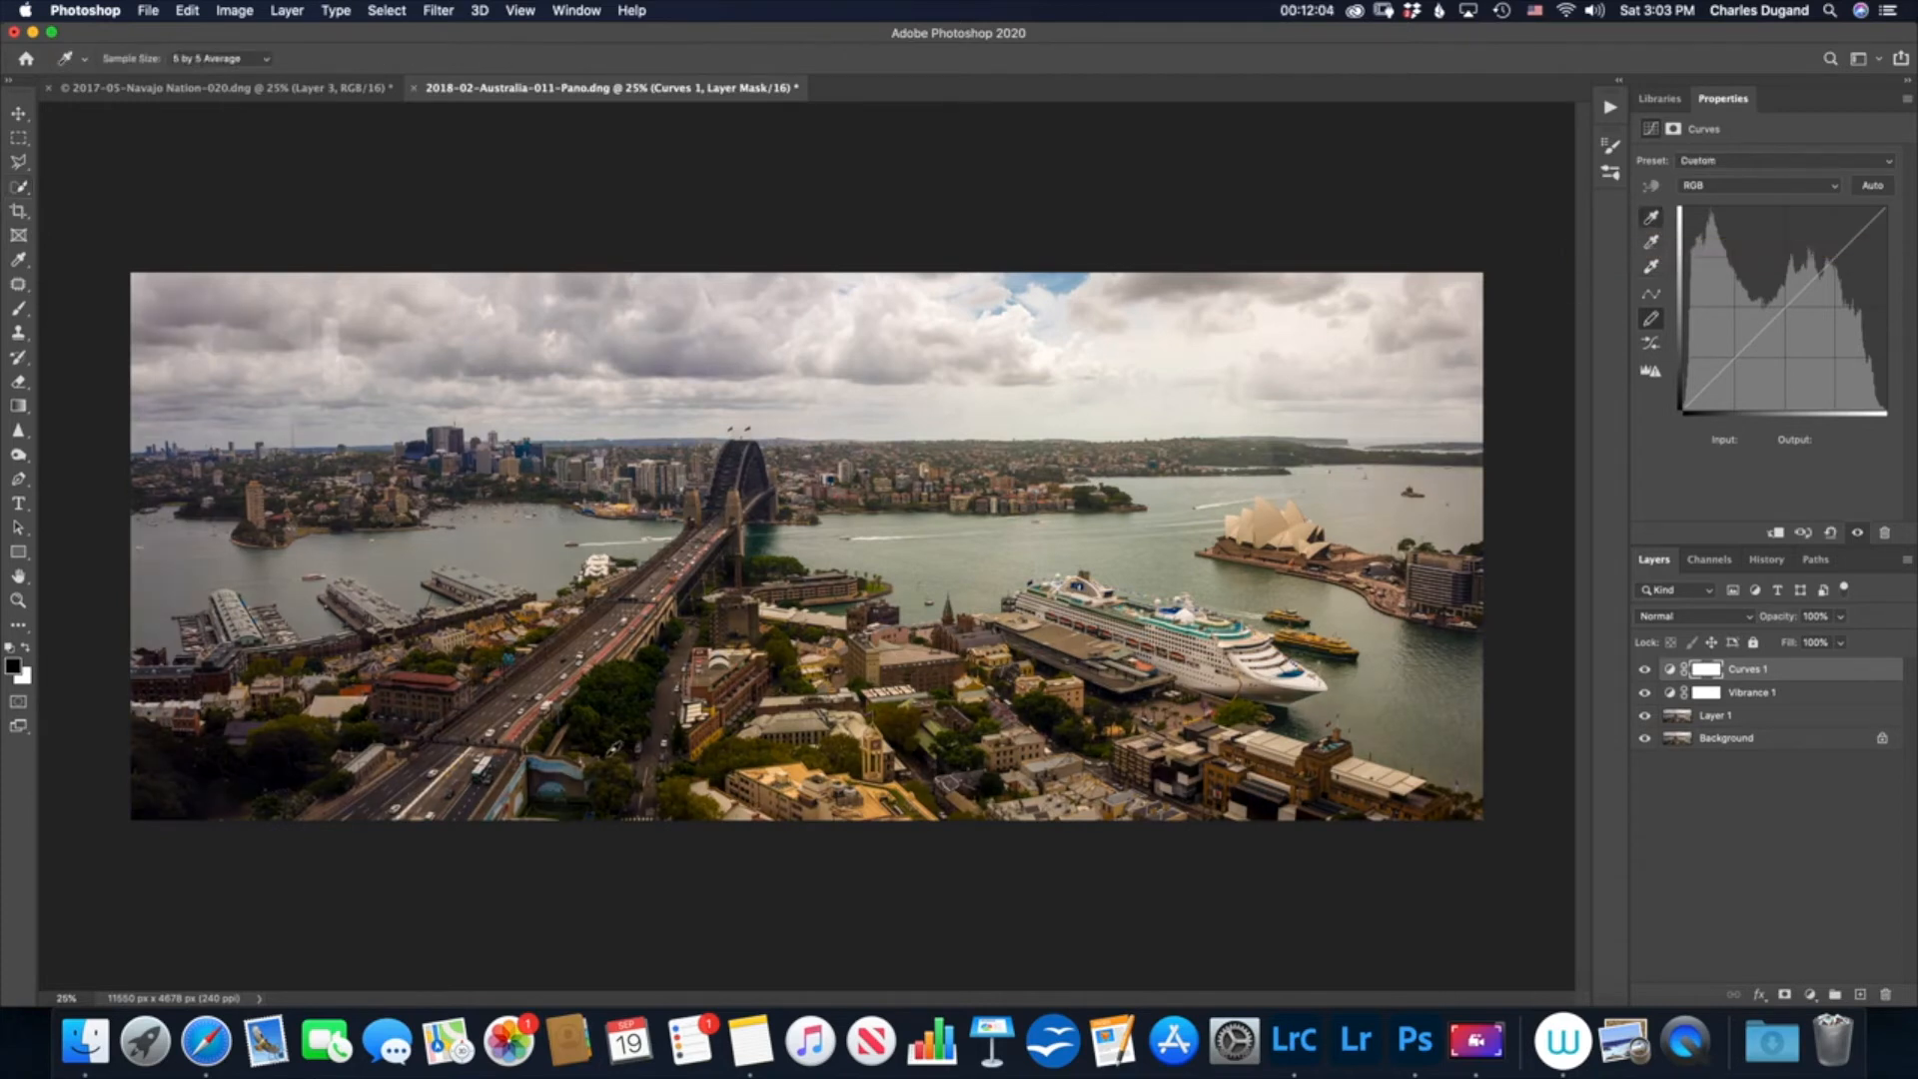
pyautogui.click(1651, 267)
pyautogui.click(1312, 672)
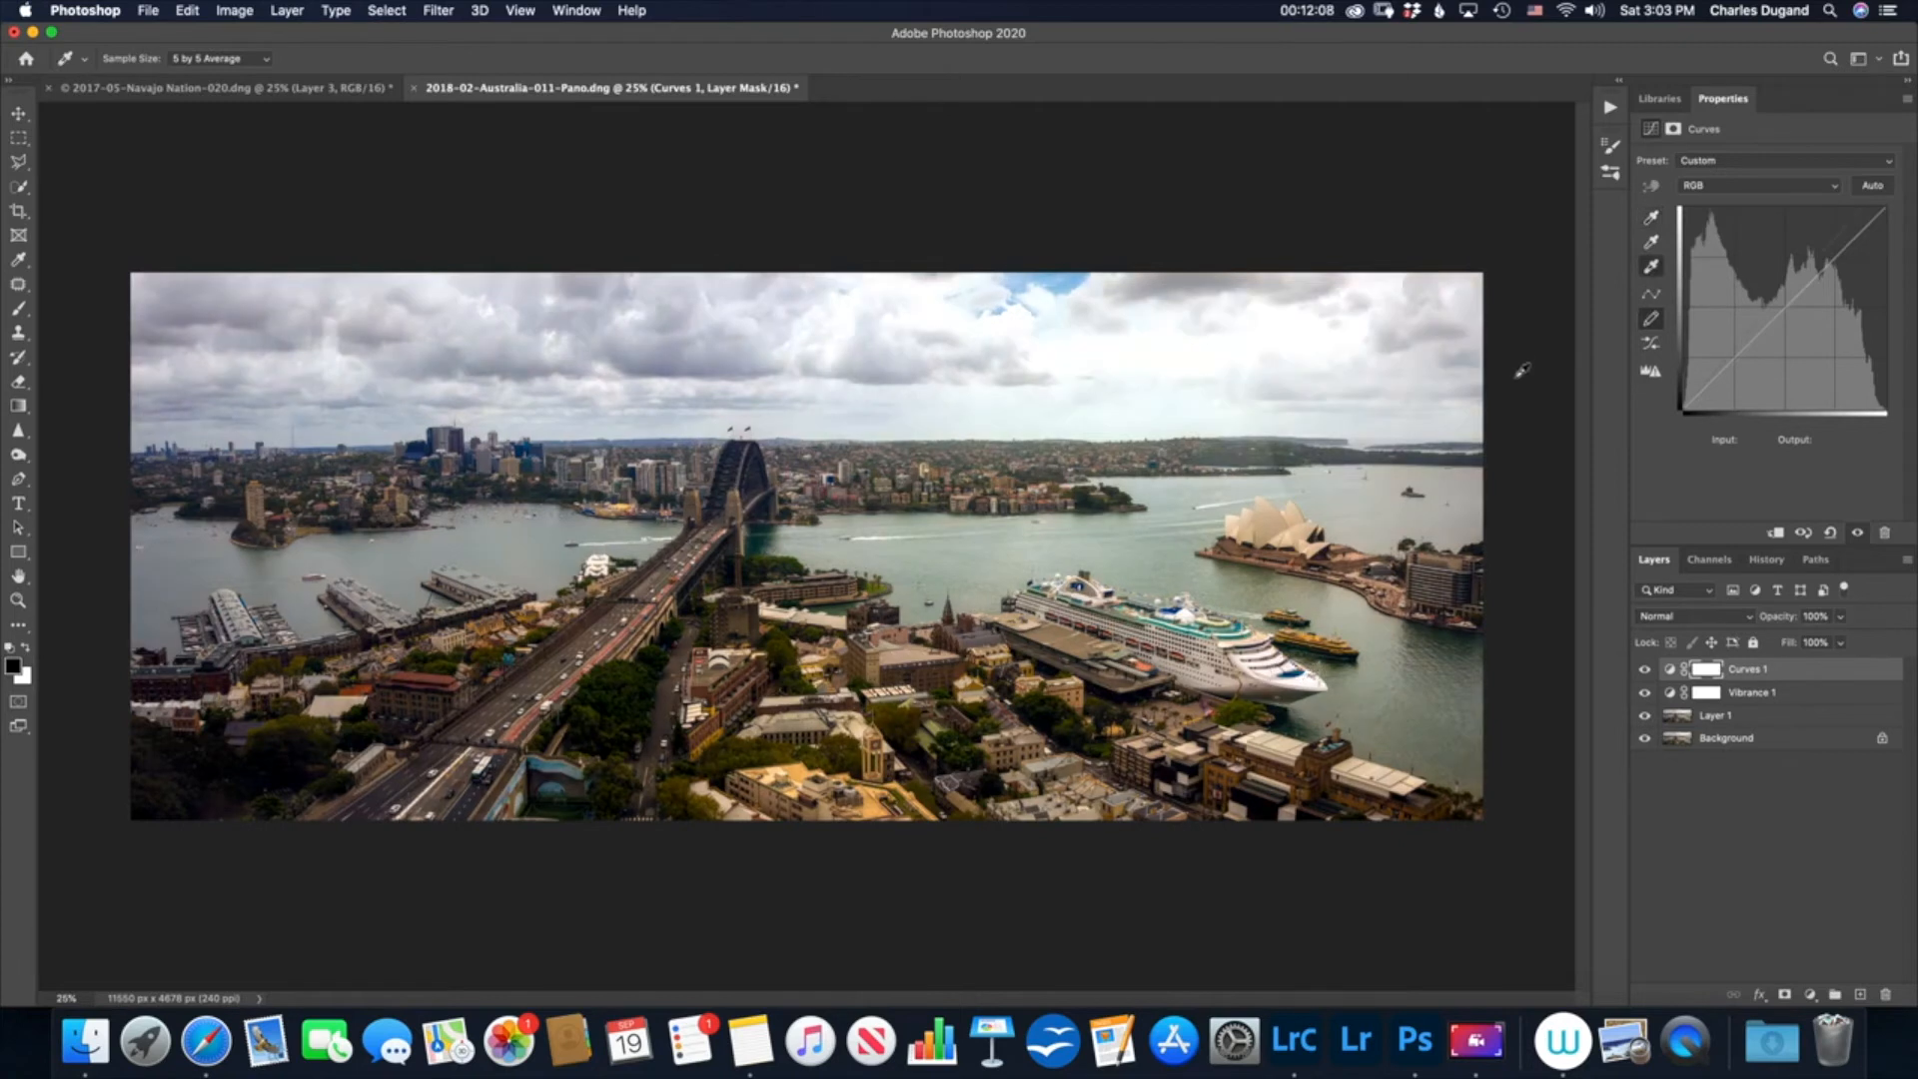
pyautogui.click(1651, 242)
# Step: Compare the image with the Vibrance and Curves layers hidden and shown, and against Layer 1 alone
pyautogui.click(1645, 693)
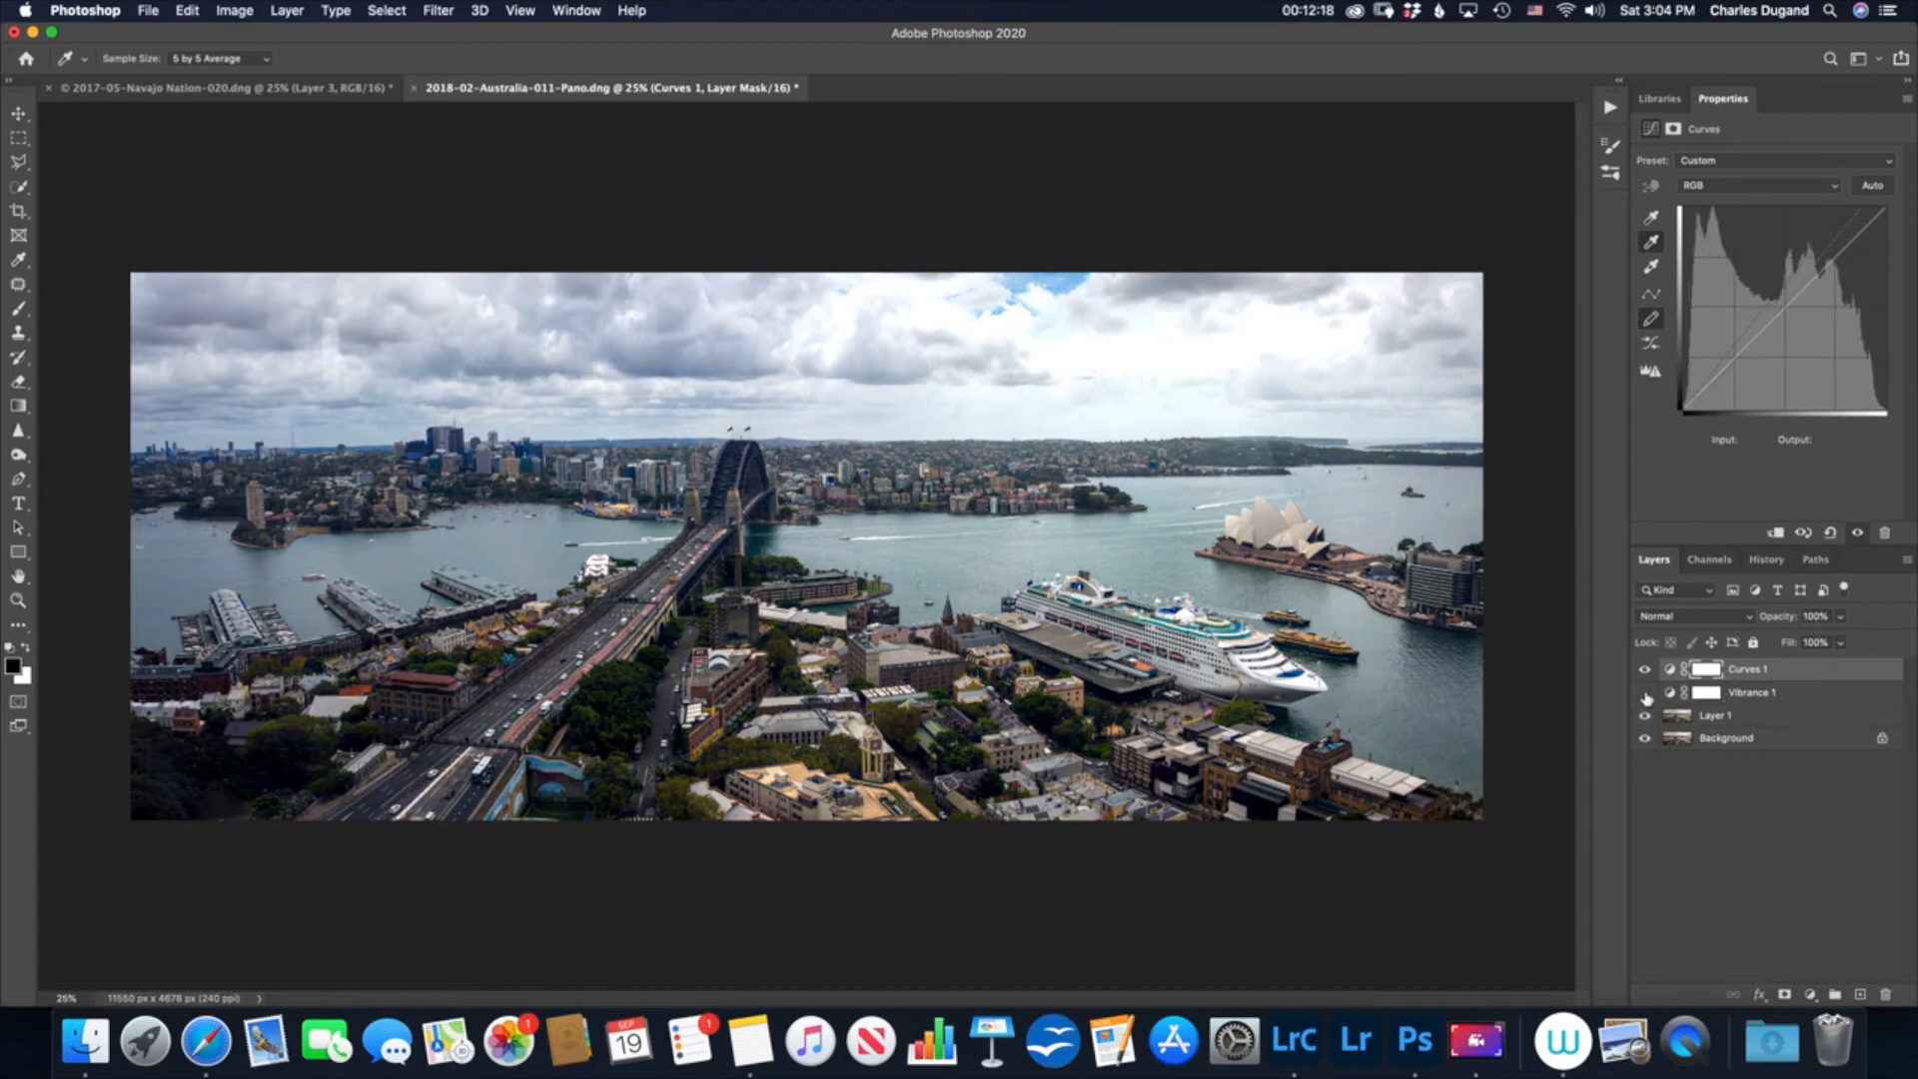
pyautogui.click(1645, 670)
pyautogui.click(1645, 670)
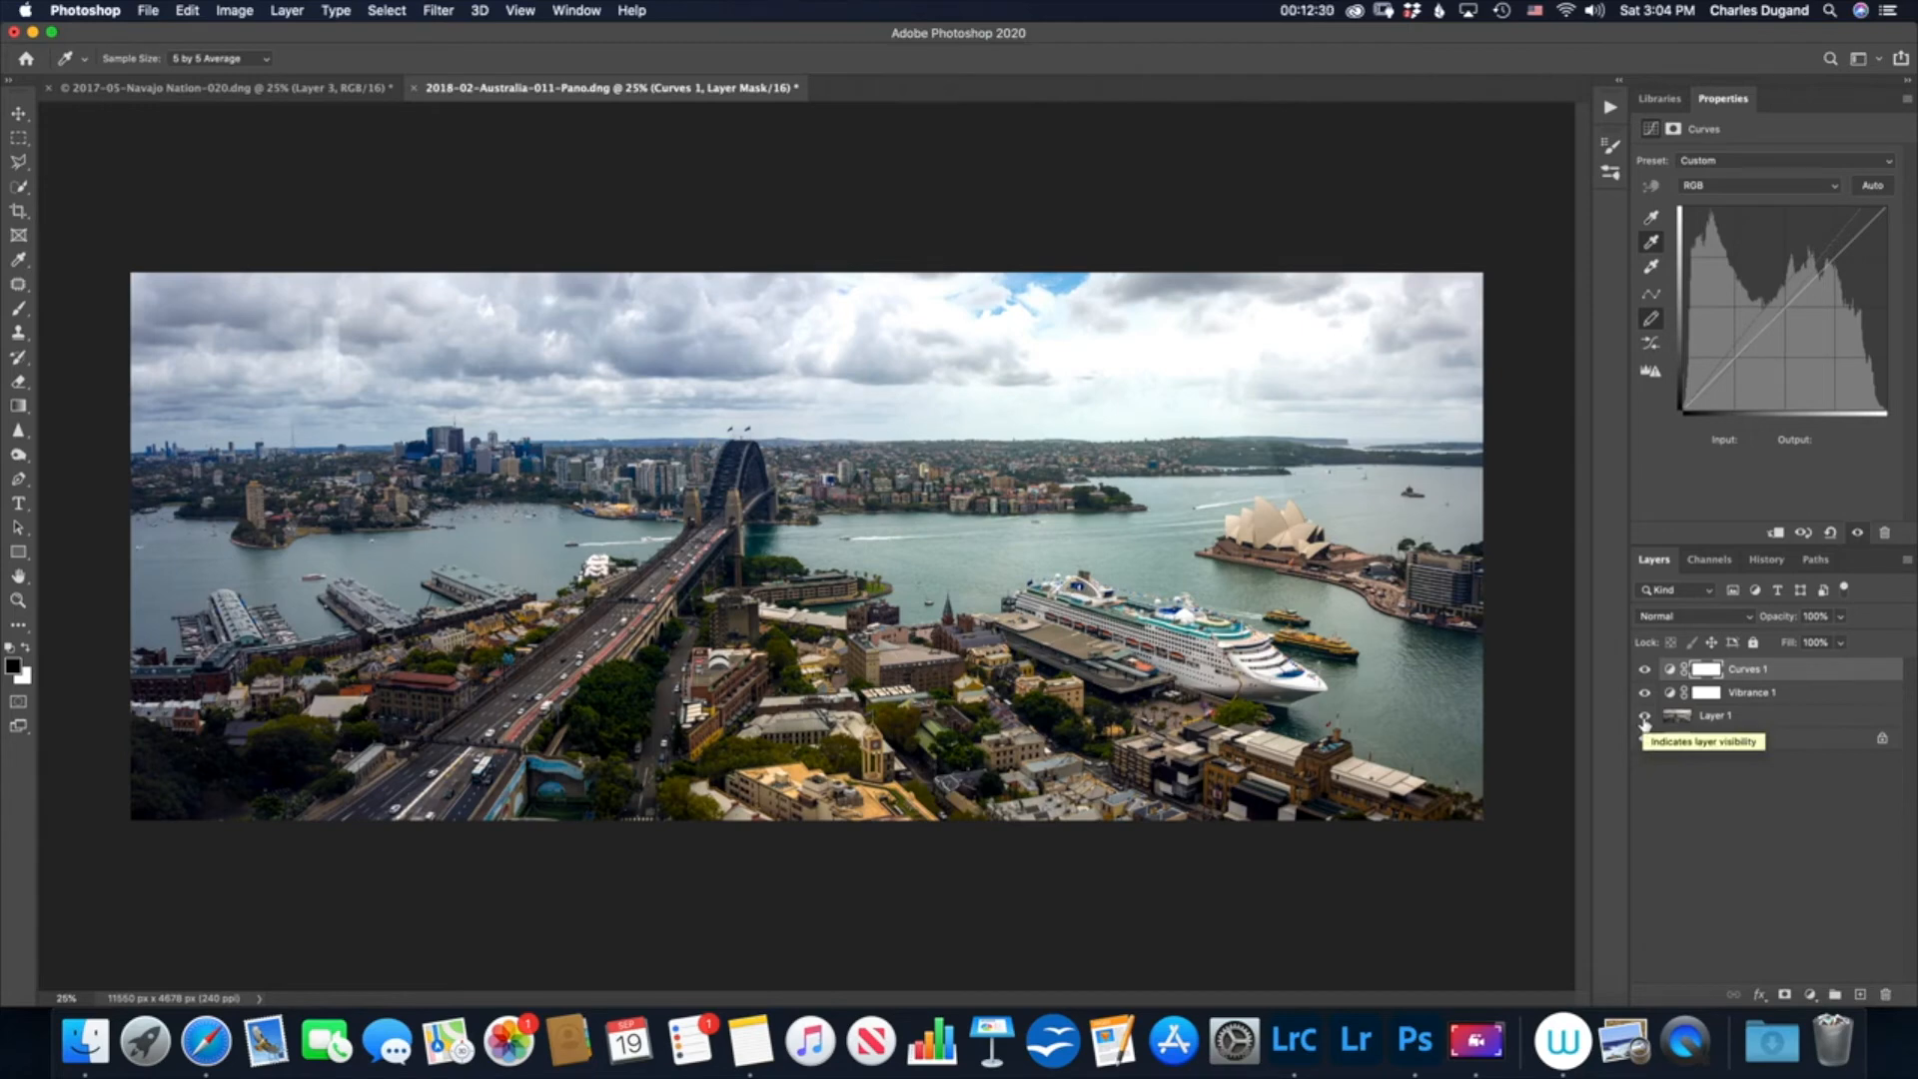
pyautogui.keyDown('alt'); pyautogui.click(1644, 718); pyautogui.keyUp('alt')
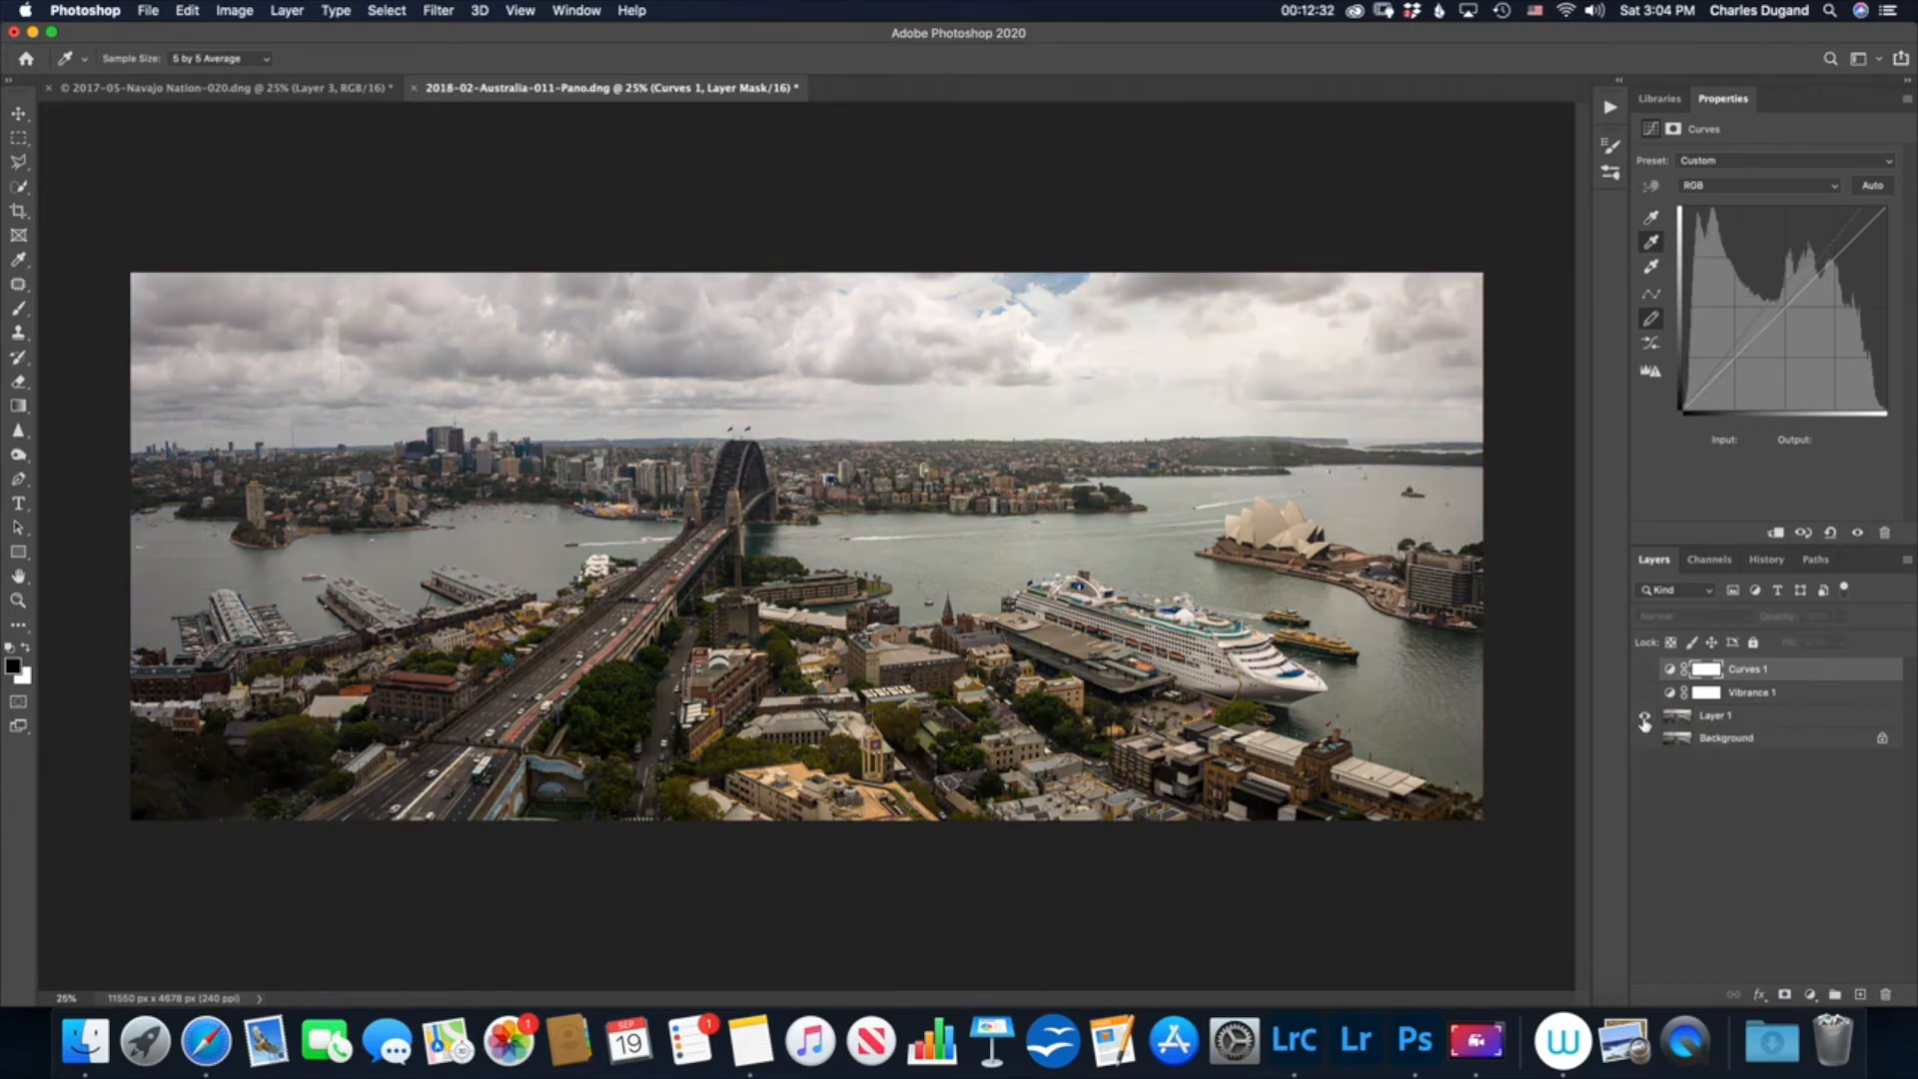
pyautogui.keyDown('alt'); pyautogui.click(1644, 718); pyautogui.keyUp('alt')
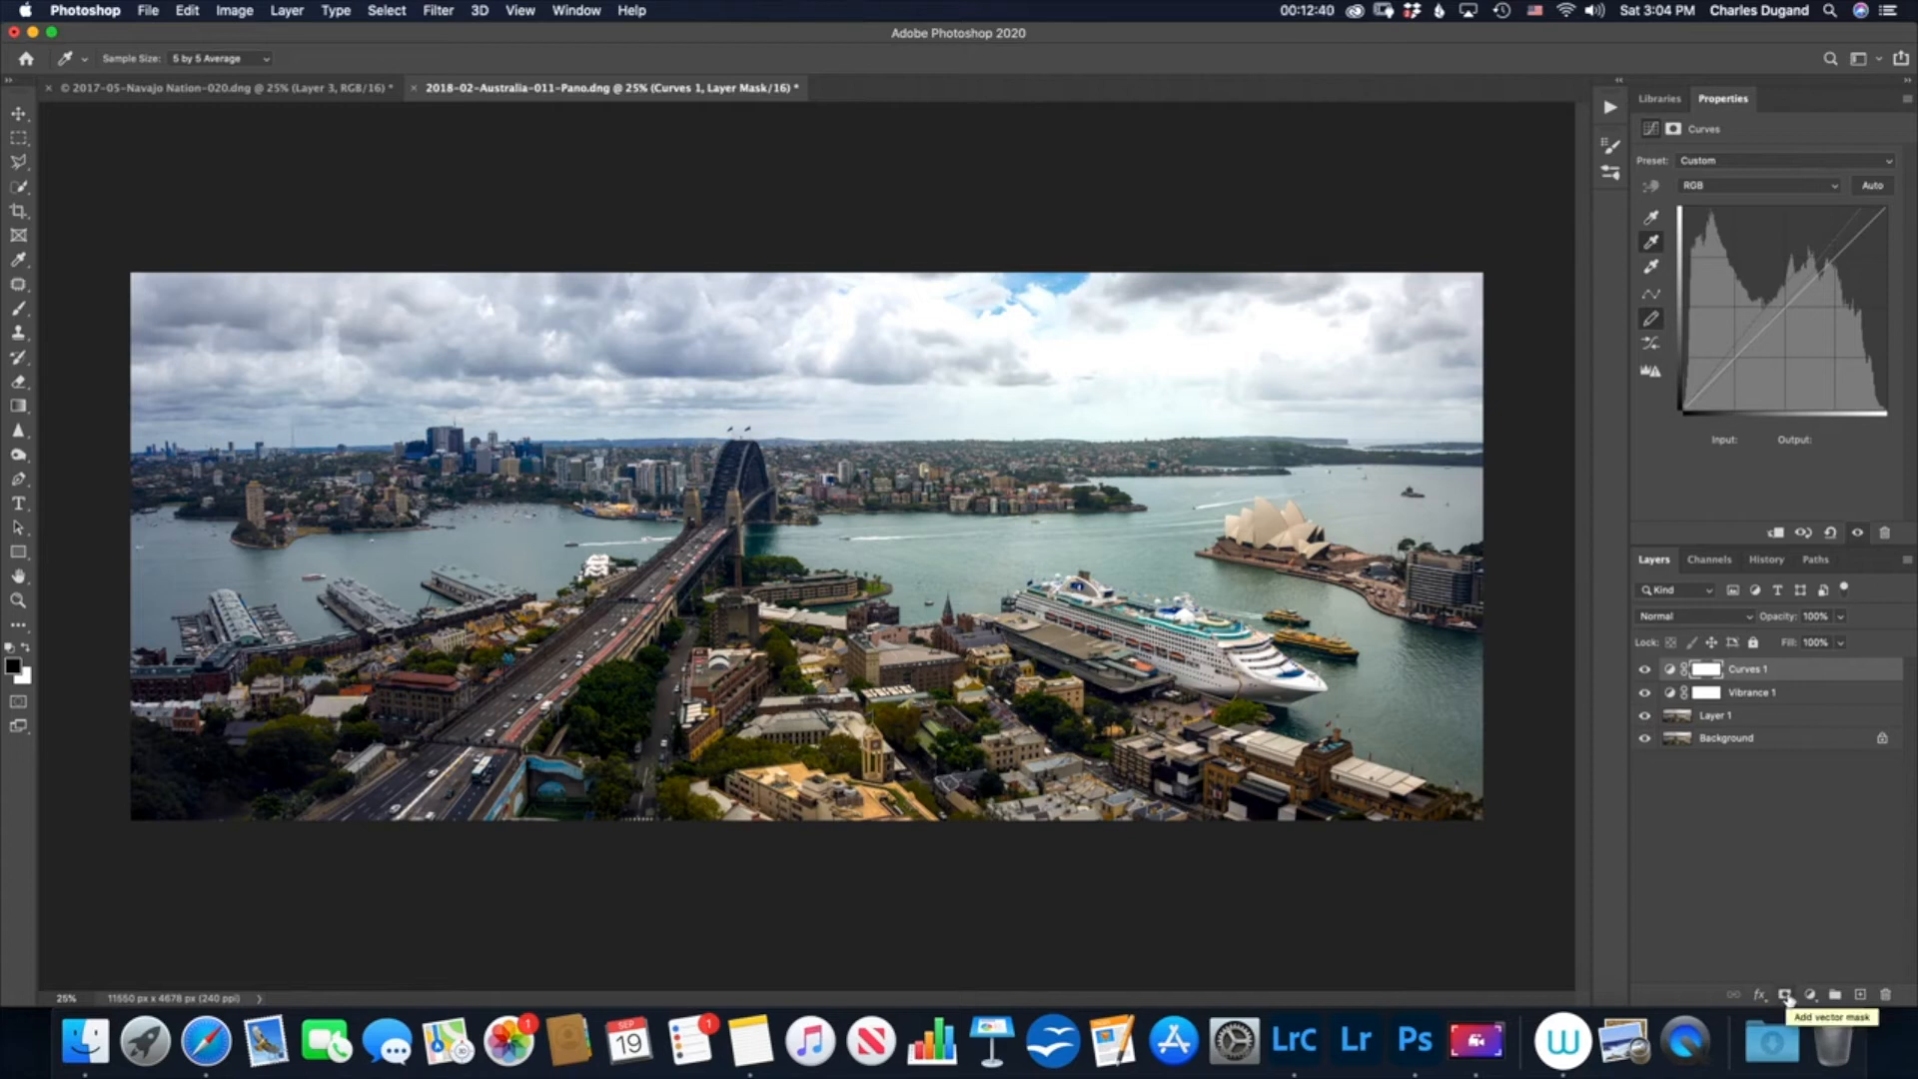
# Step: Add a Hue/Saturation adjustment layer on top of the Curves layer with hue +13
pyautogui.click(1809, 995)
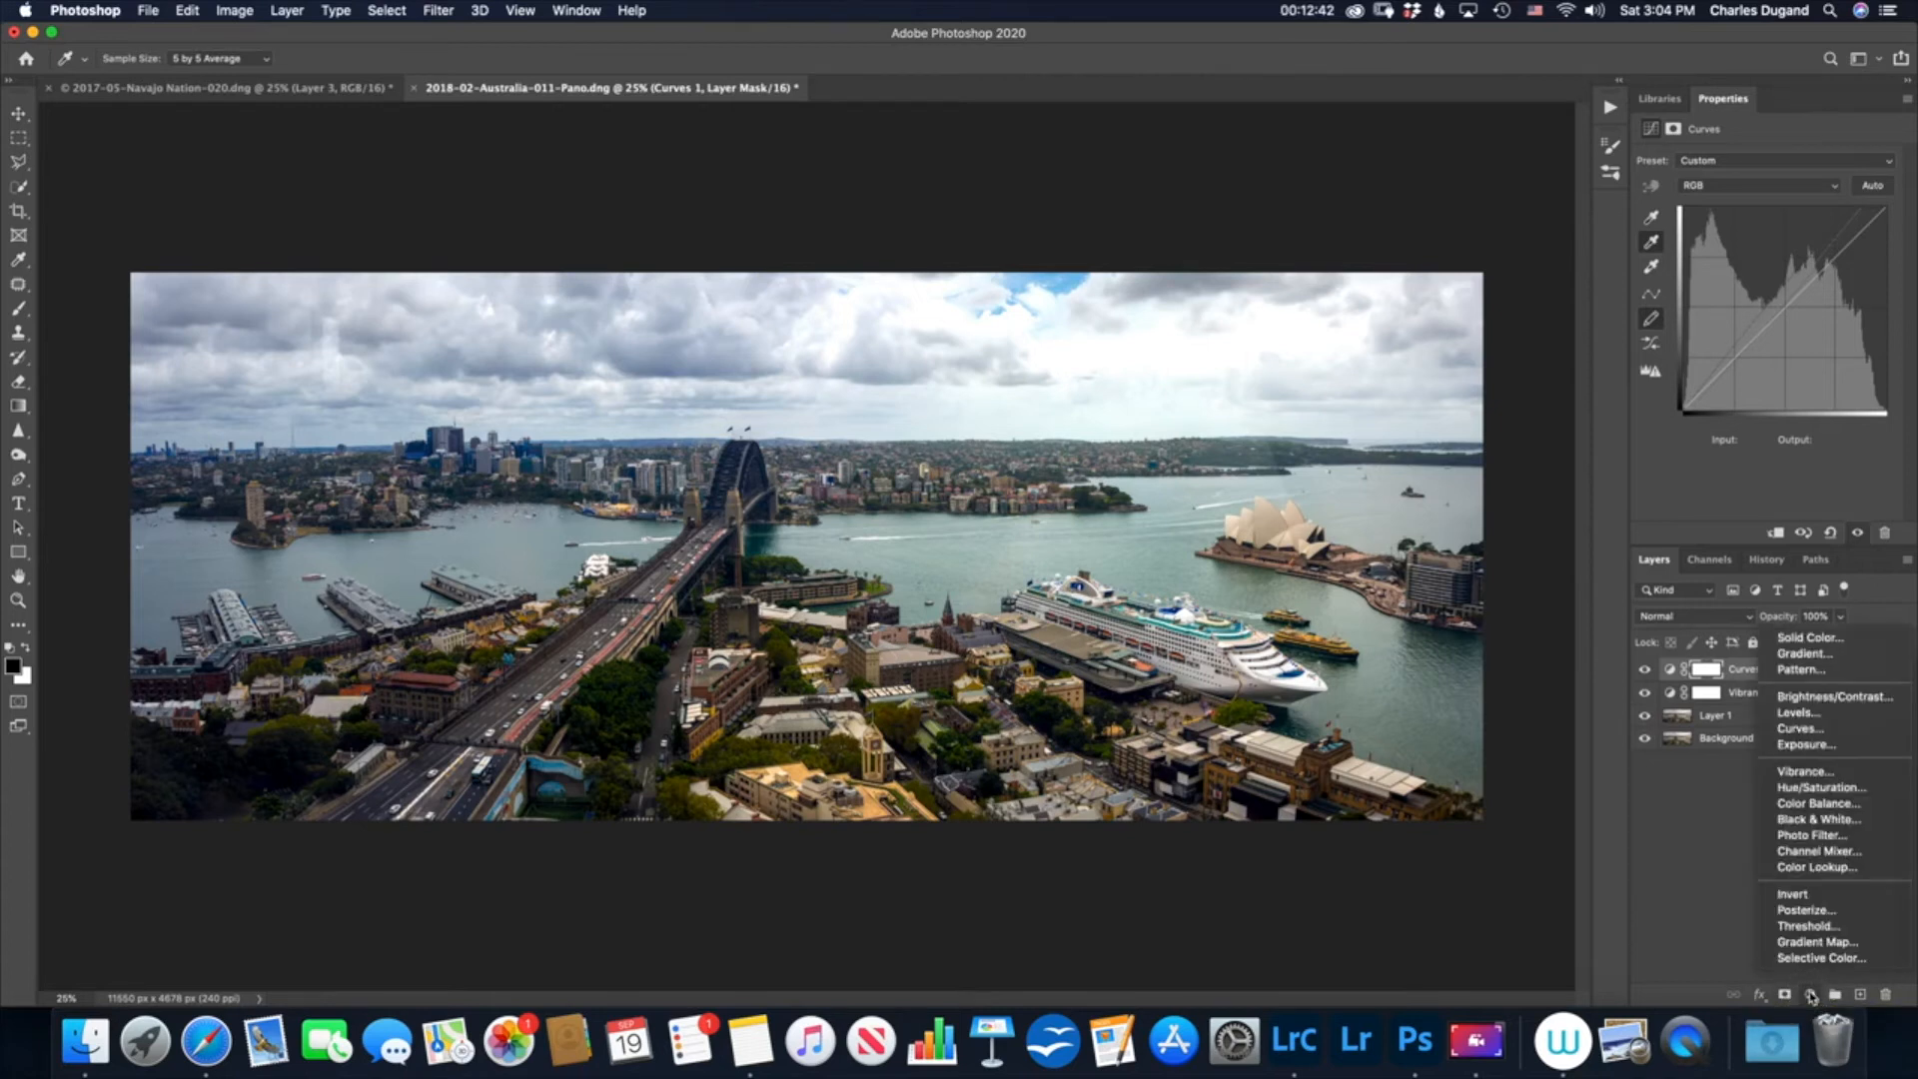
pyautogui.click(1820, 789)
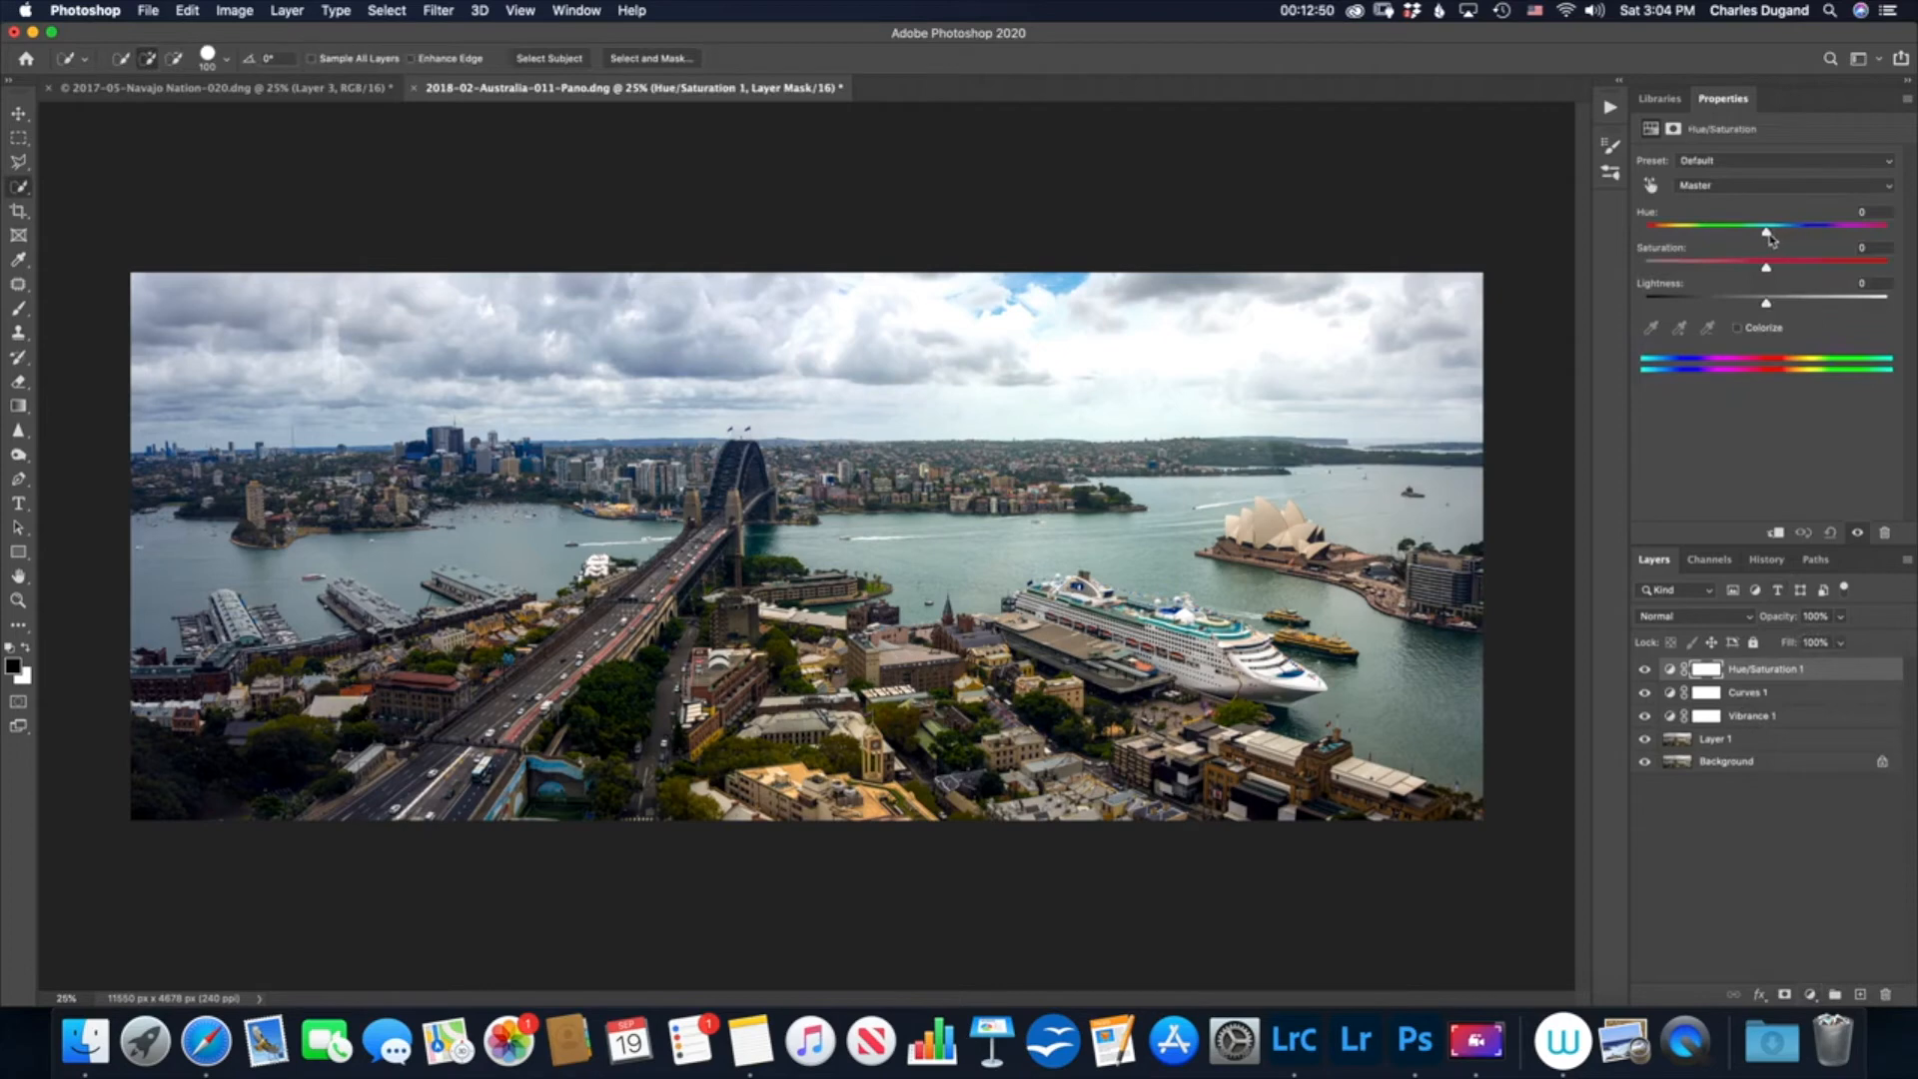
pyautogui.moveTo(1767, 233)
pyautogui.mouseDown()
pyautogui.moveTo(1710, 233)
pyautogui.moveTo(1820, 234)
pyautogui.moveTo(1764, 235)
pyautogui.moveTo(1784, 236)
pyautogui.mouseUp()
# Step: Invert the Hue/Saturation layer mask to black and paint white with the Brush over the trees beside the bridge road
pyautogui.click(1708, 670)
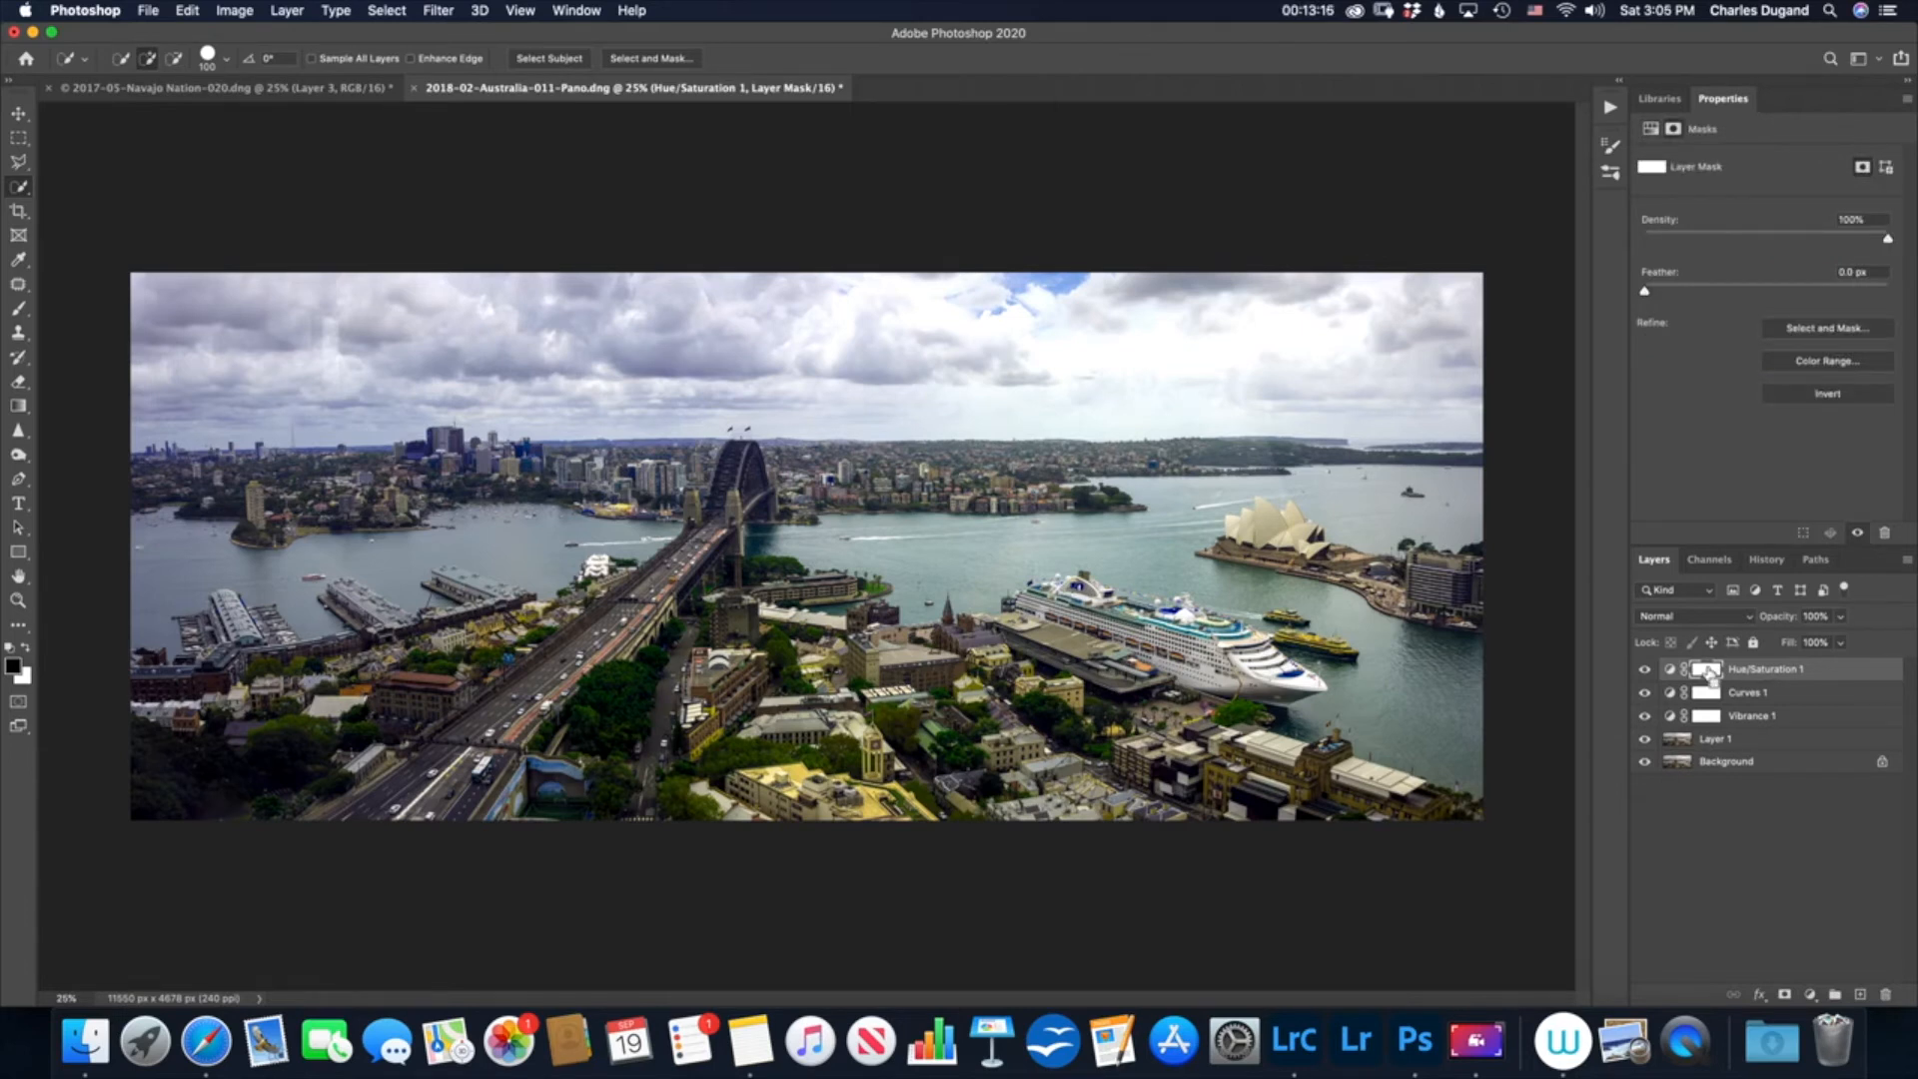
pyautogui.press('super+i')
pyautogui.click(18, 310)
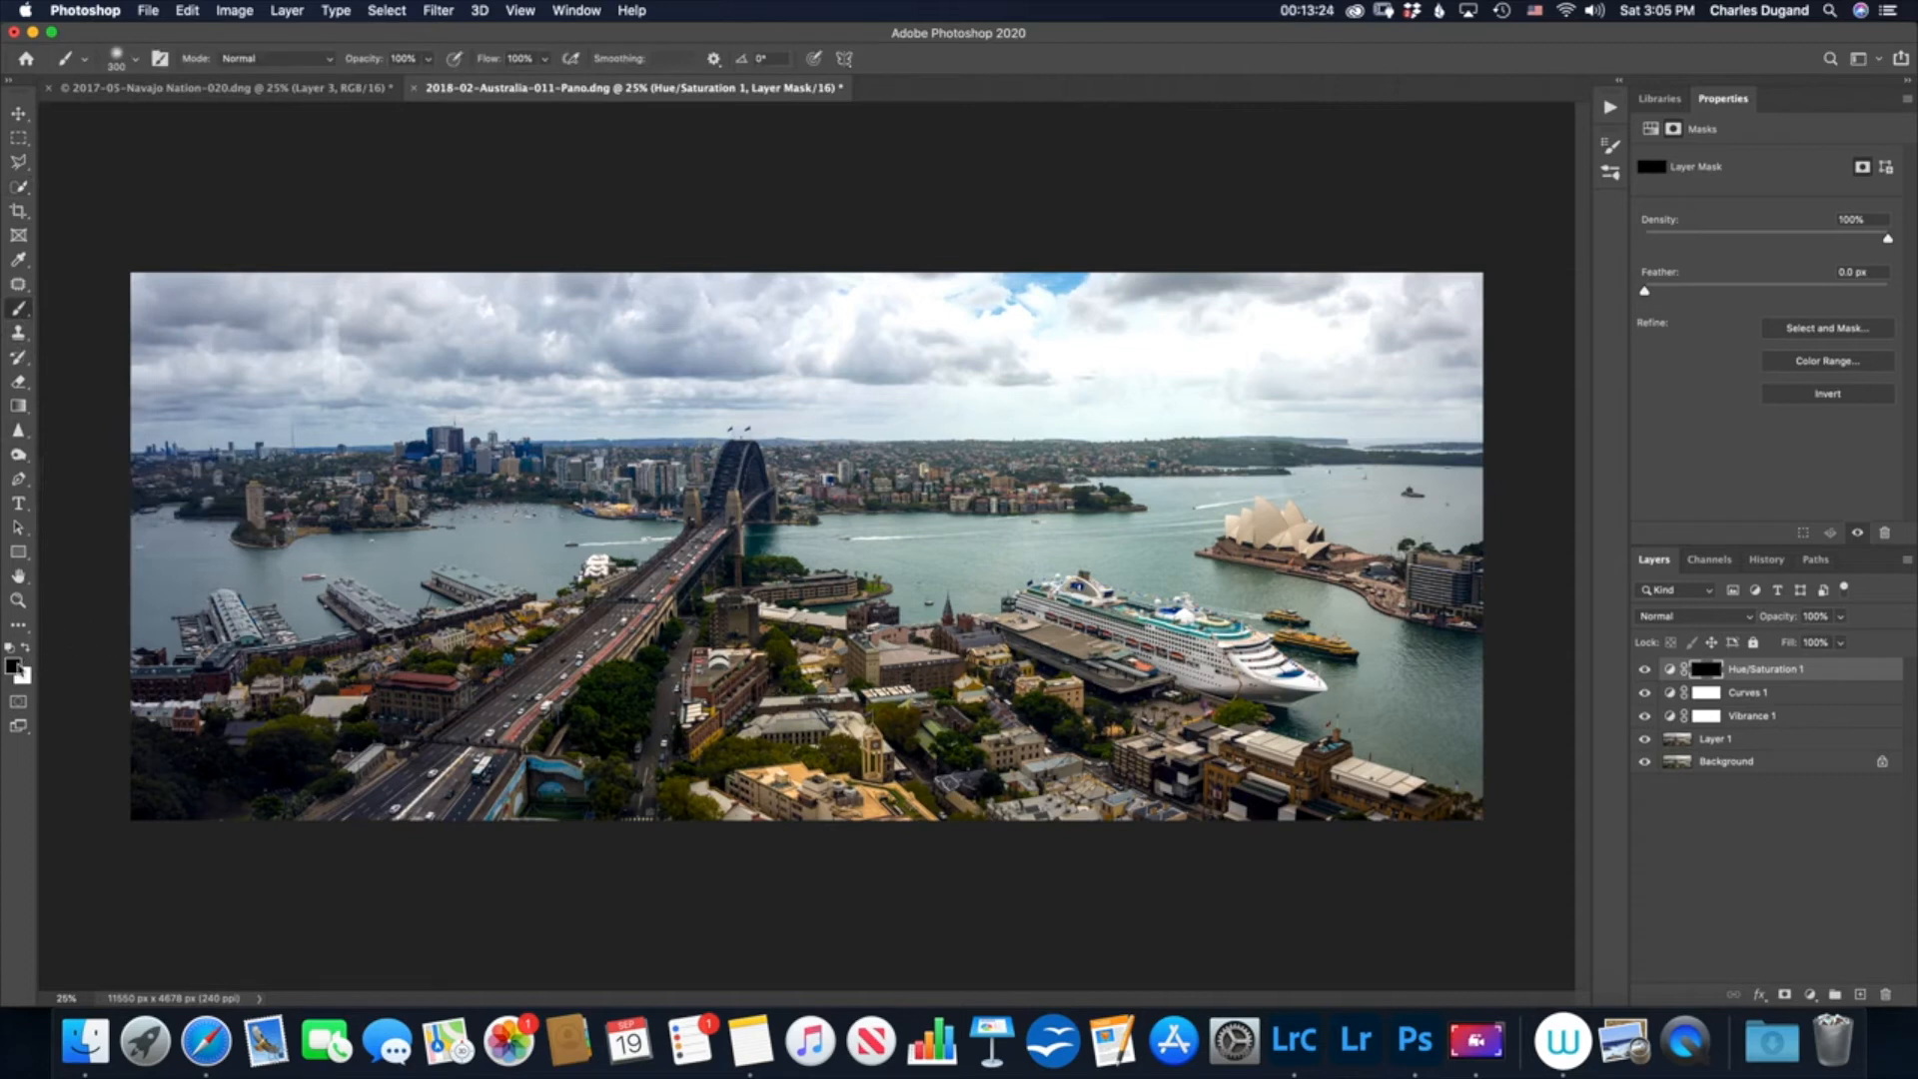
pyautogui.click(25, 647)
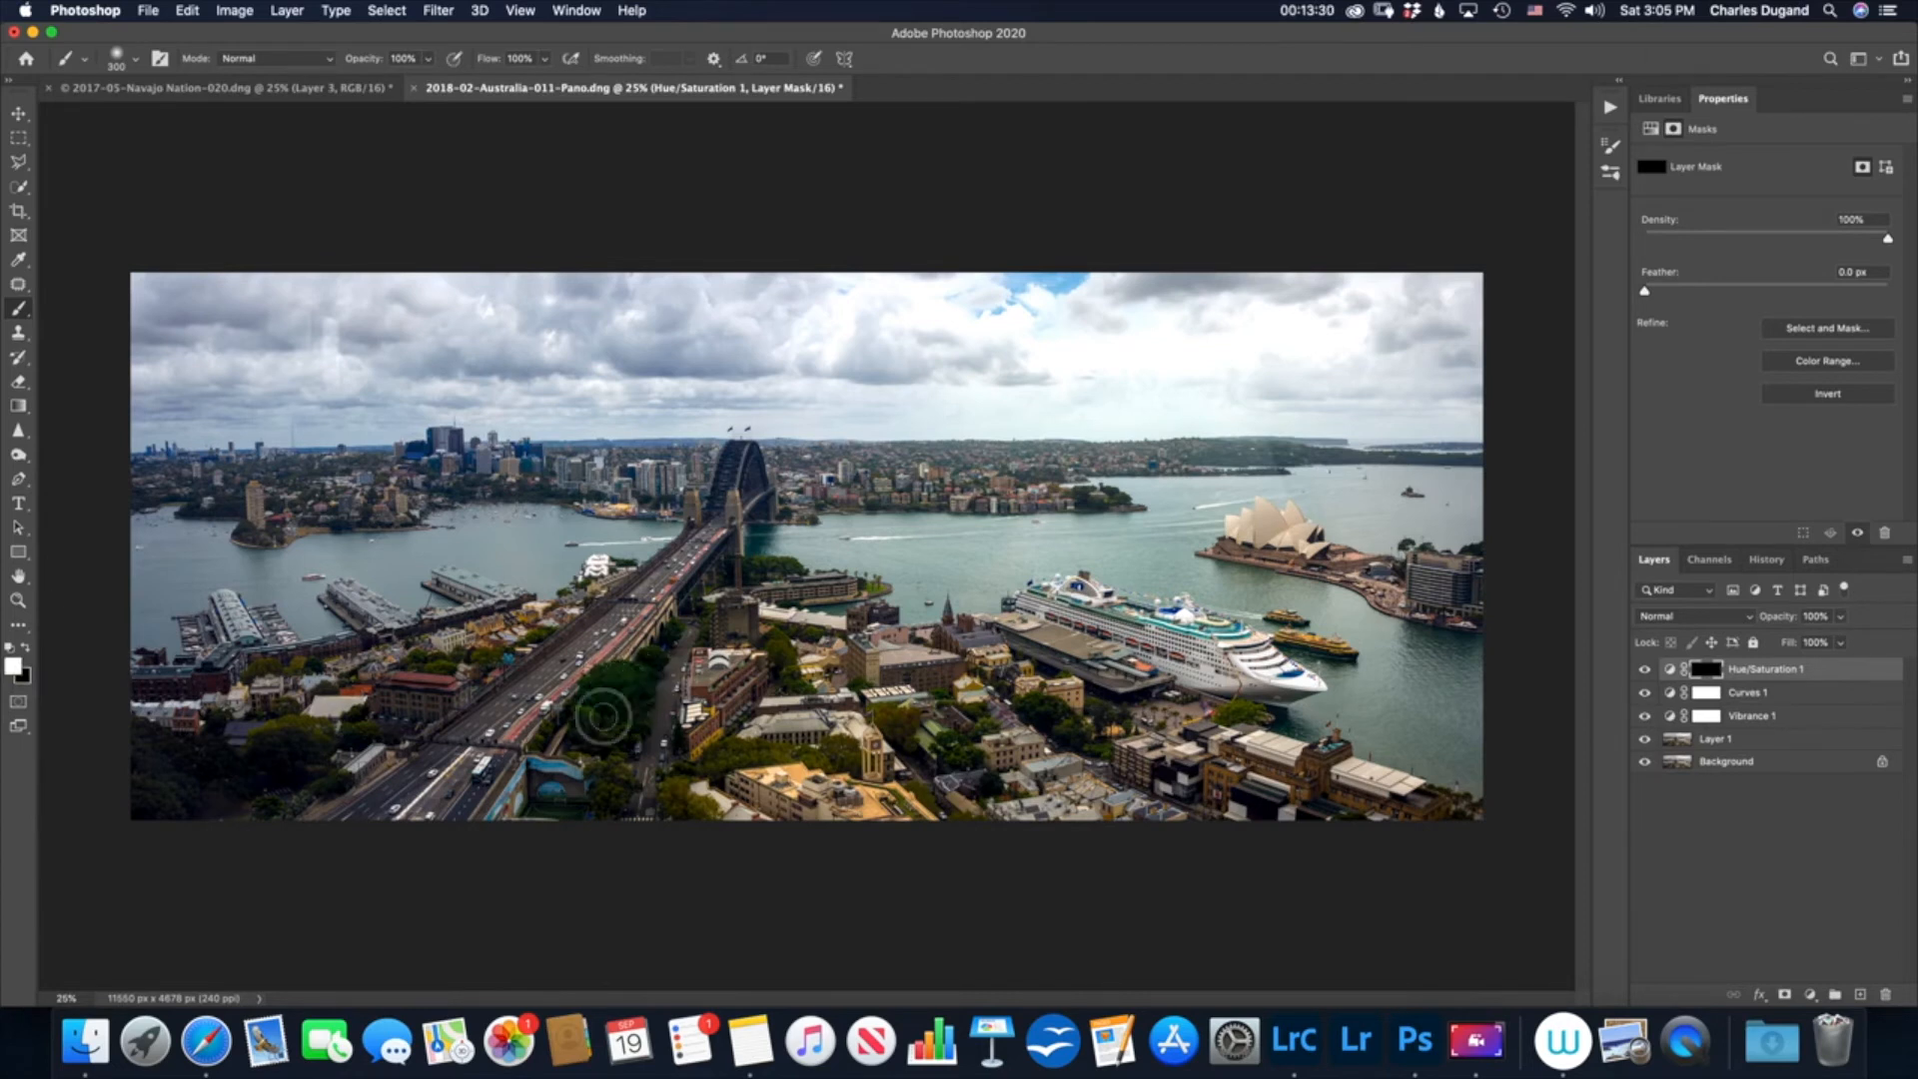
pyautogui.click(616, 694)
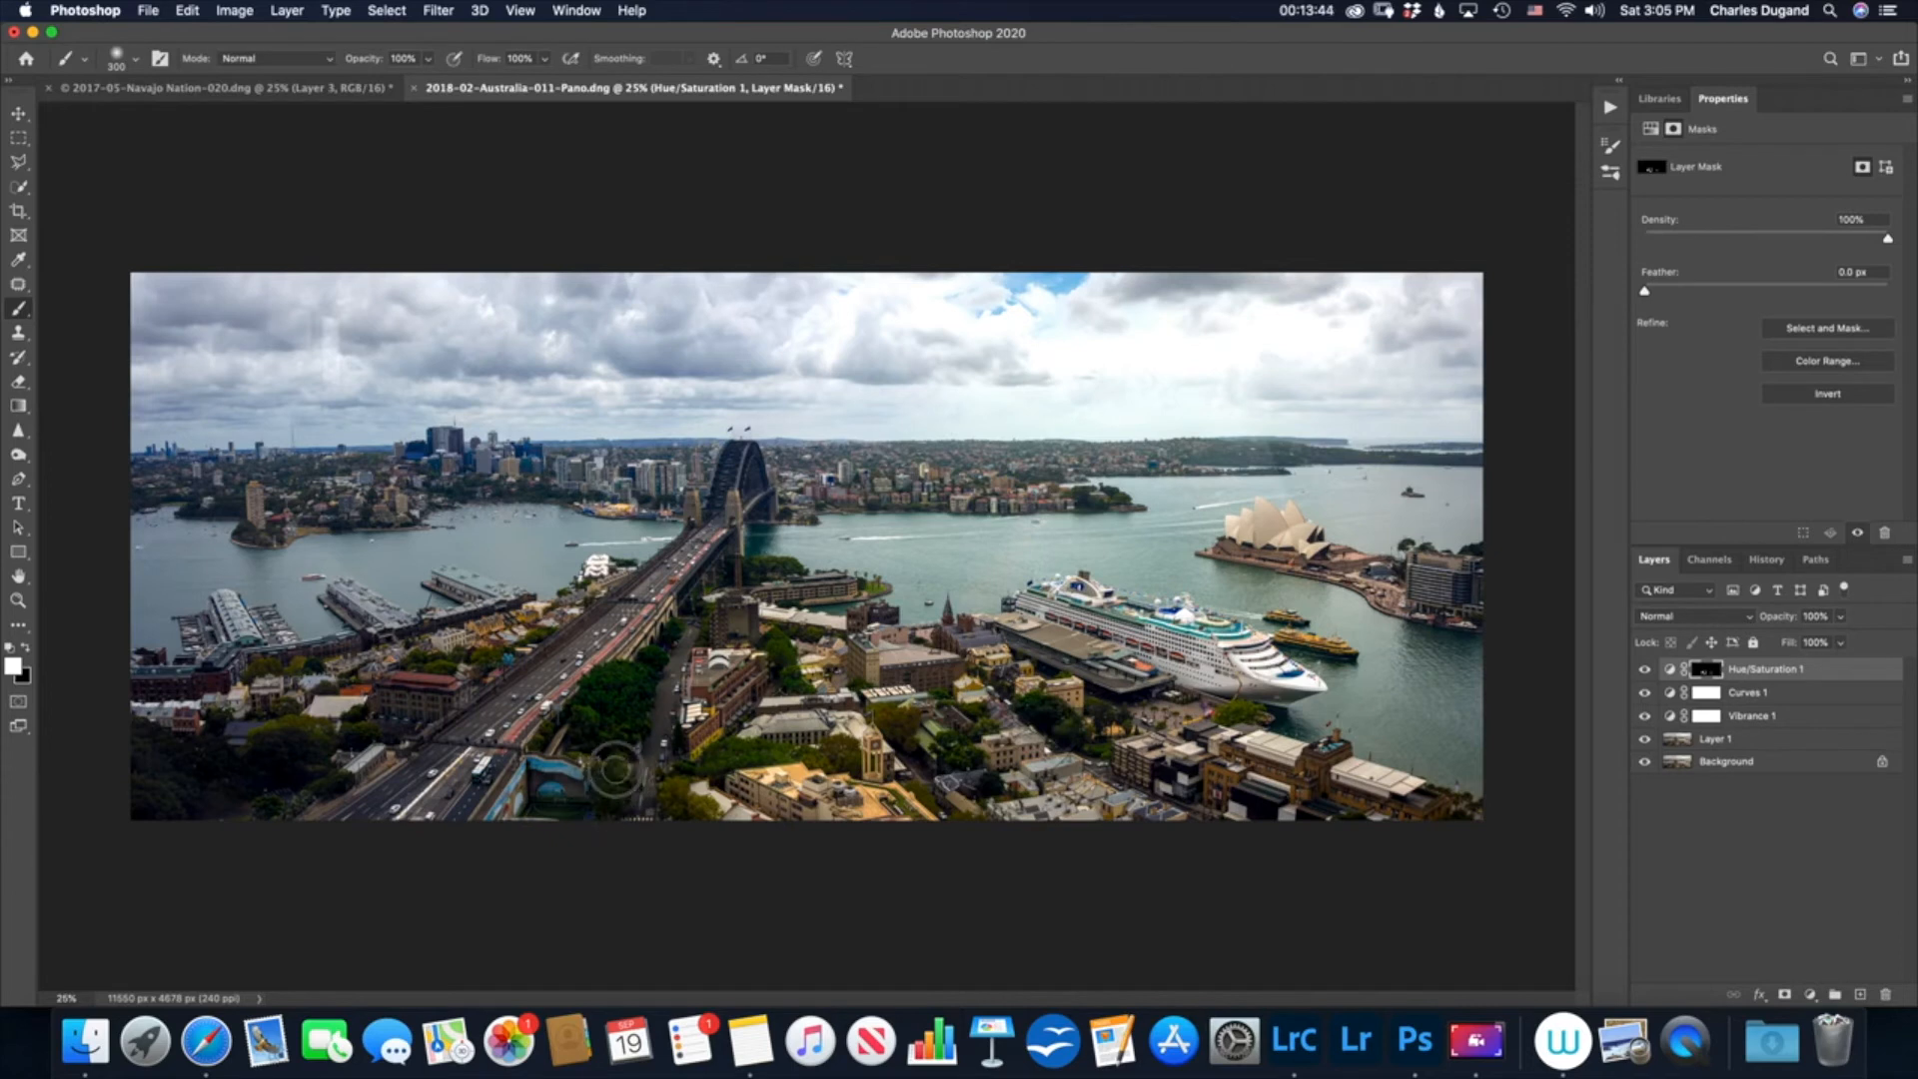
# Step: Compare the image with the Hue/Saturation layer hidden and shown
pyautogui.click(1644, 672)
pyautogui.click(1645, 670)
pyautogui.click(1645, 669)
# Step: Try a Black & White adjustment layer with yellows 175, greens 235 and blues -117, and delete it
pyautogui.click(1811, 996)
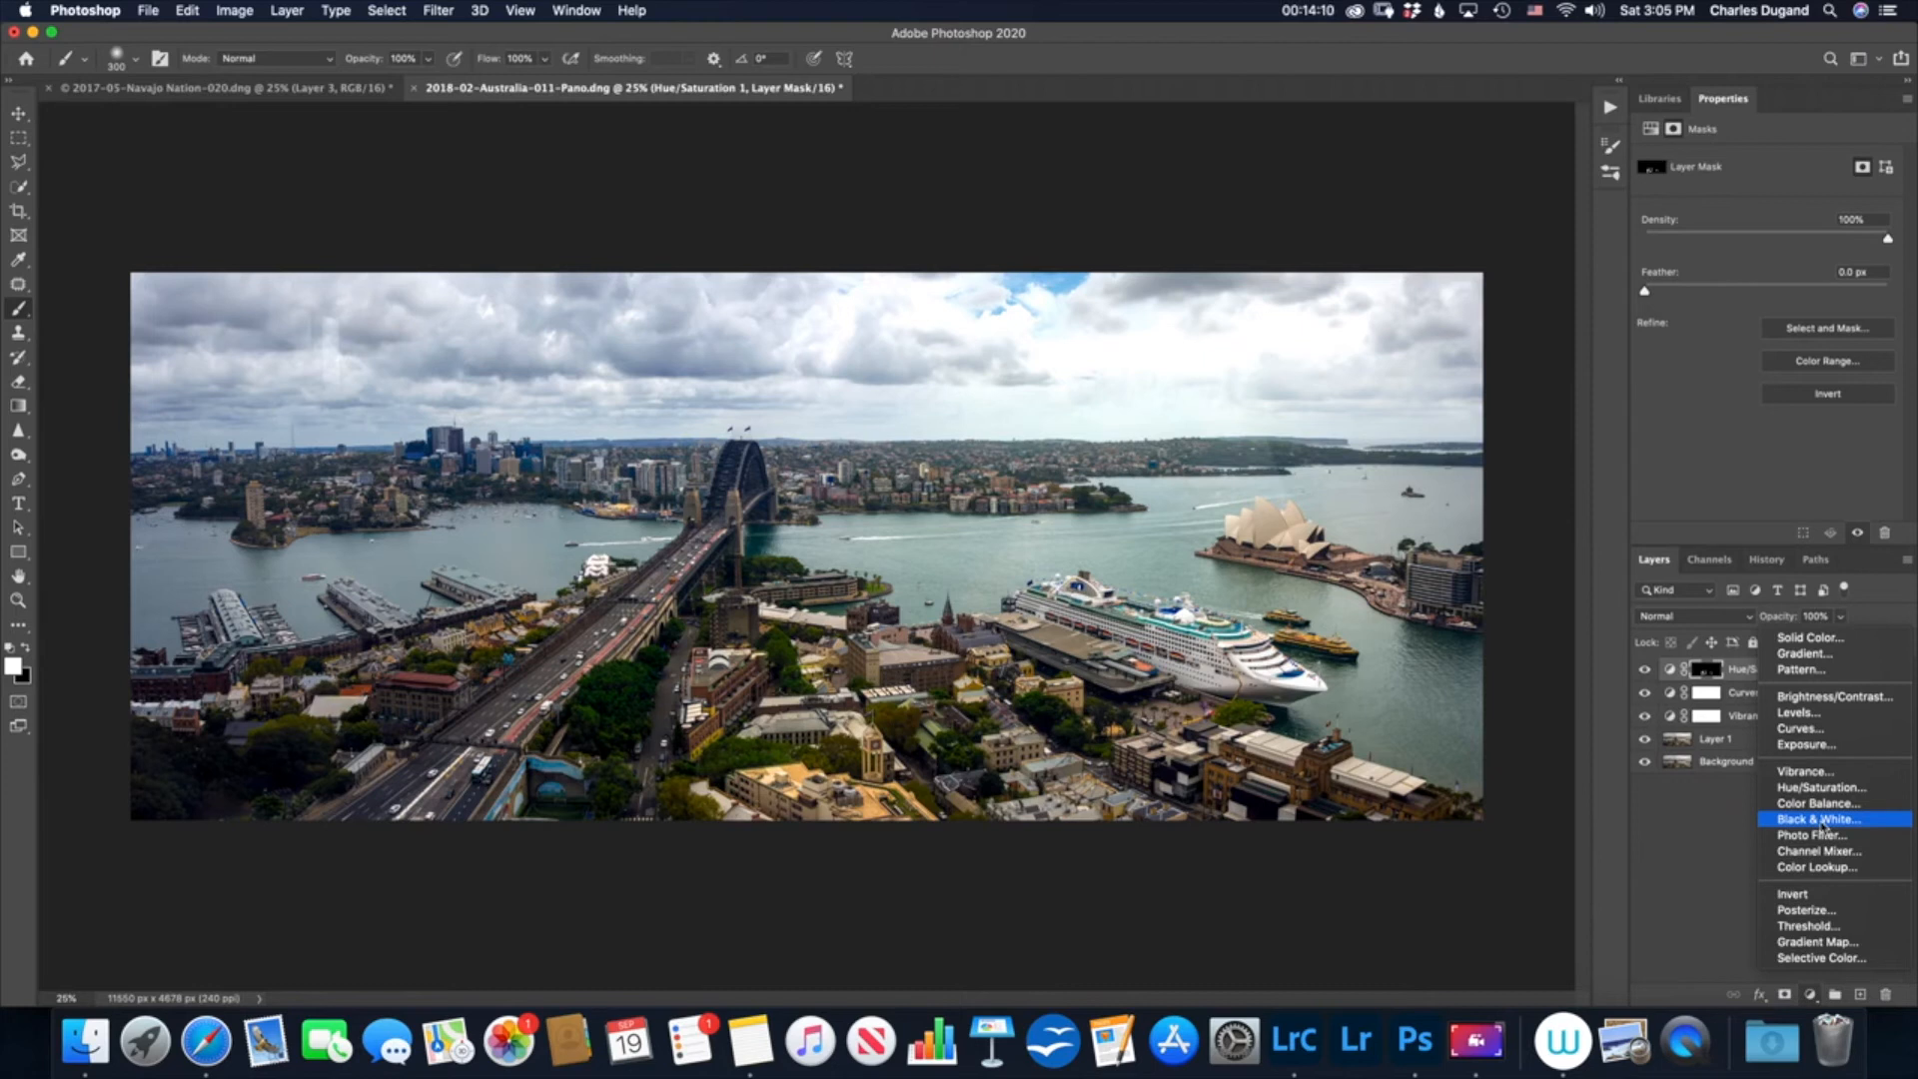
pyautogui.click(1823, 824)
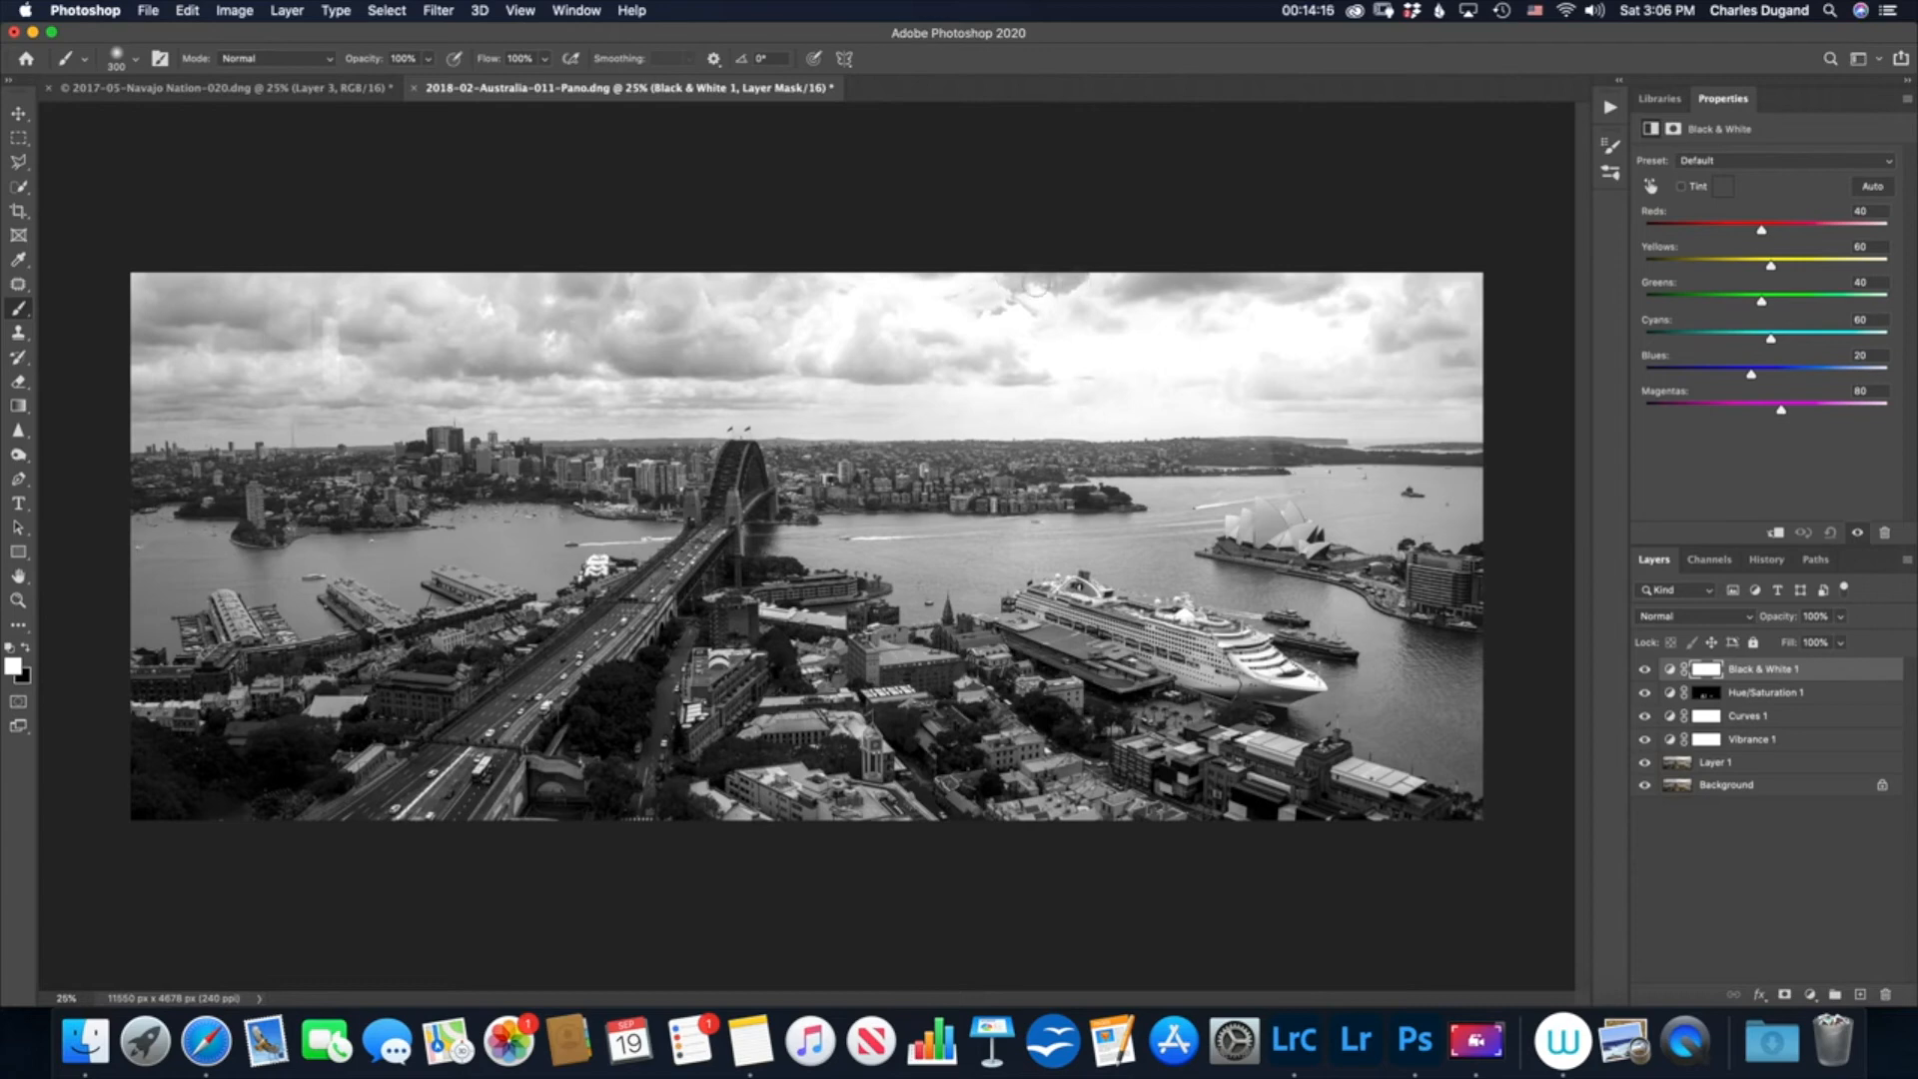
pyautogui.moveTo(1755, 381); pyautogui.dragTo(1827, 272)
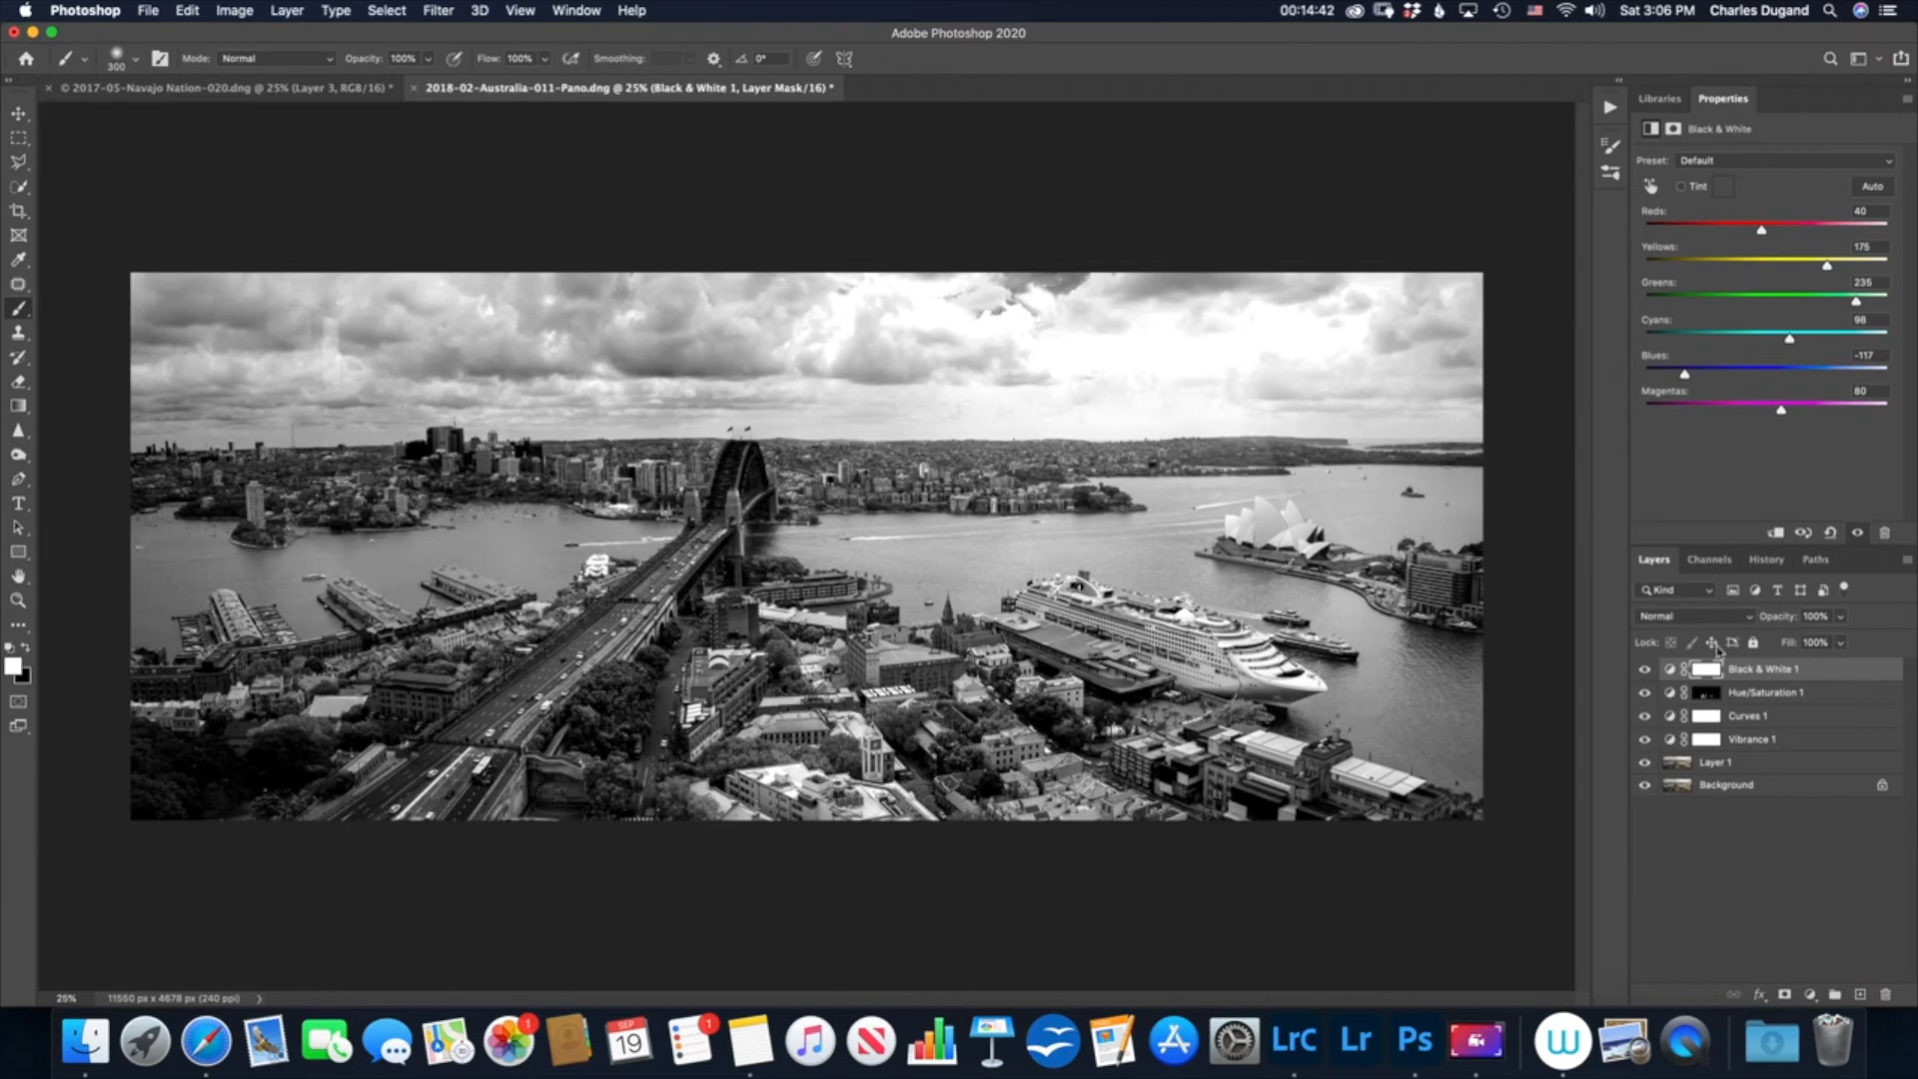
pyautogui.click(1670, 670)
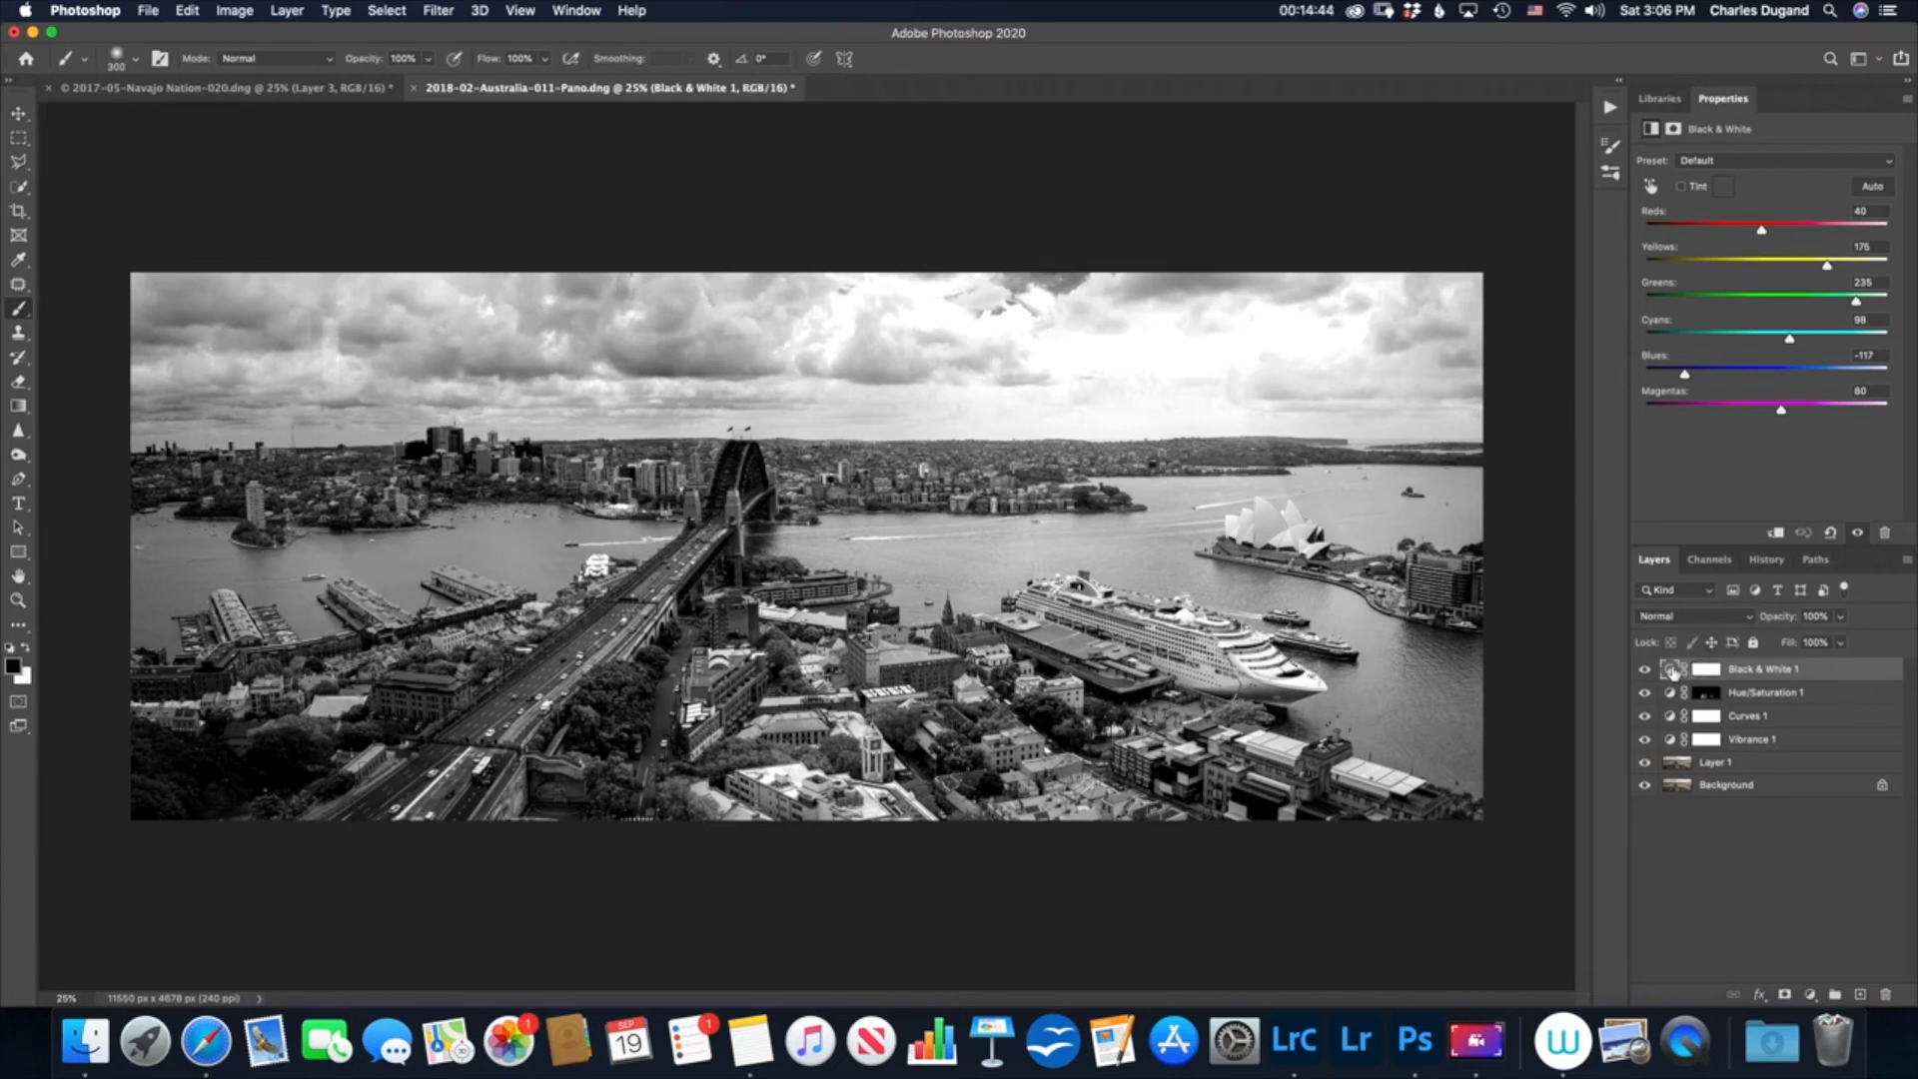
pyautogui.moveTo(1670, 675); pyautogui.dragTo(1878, 994)
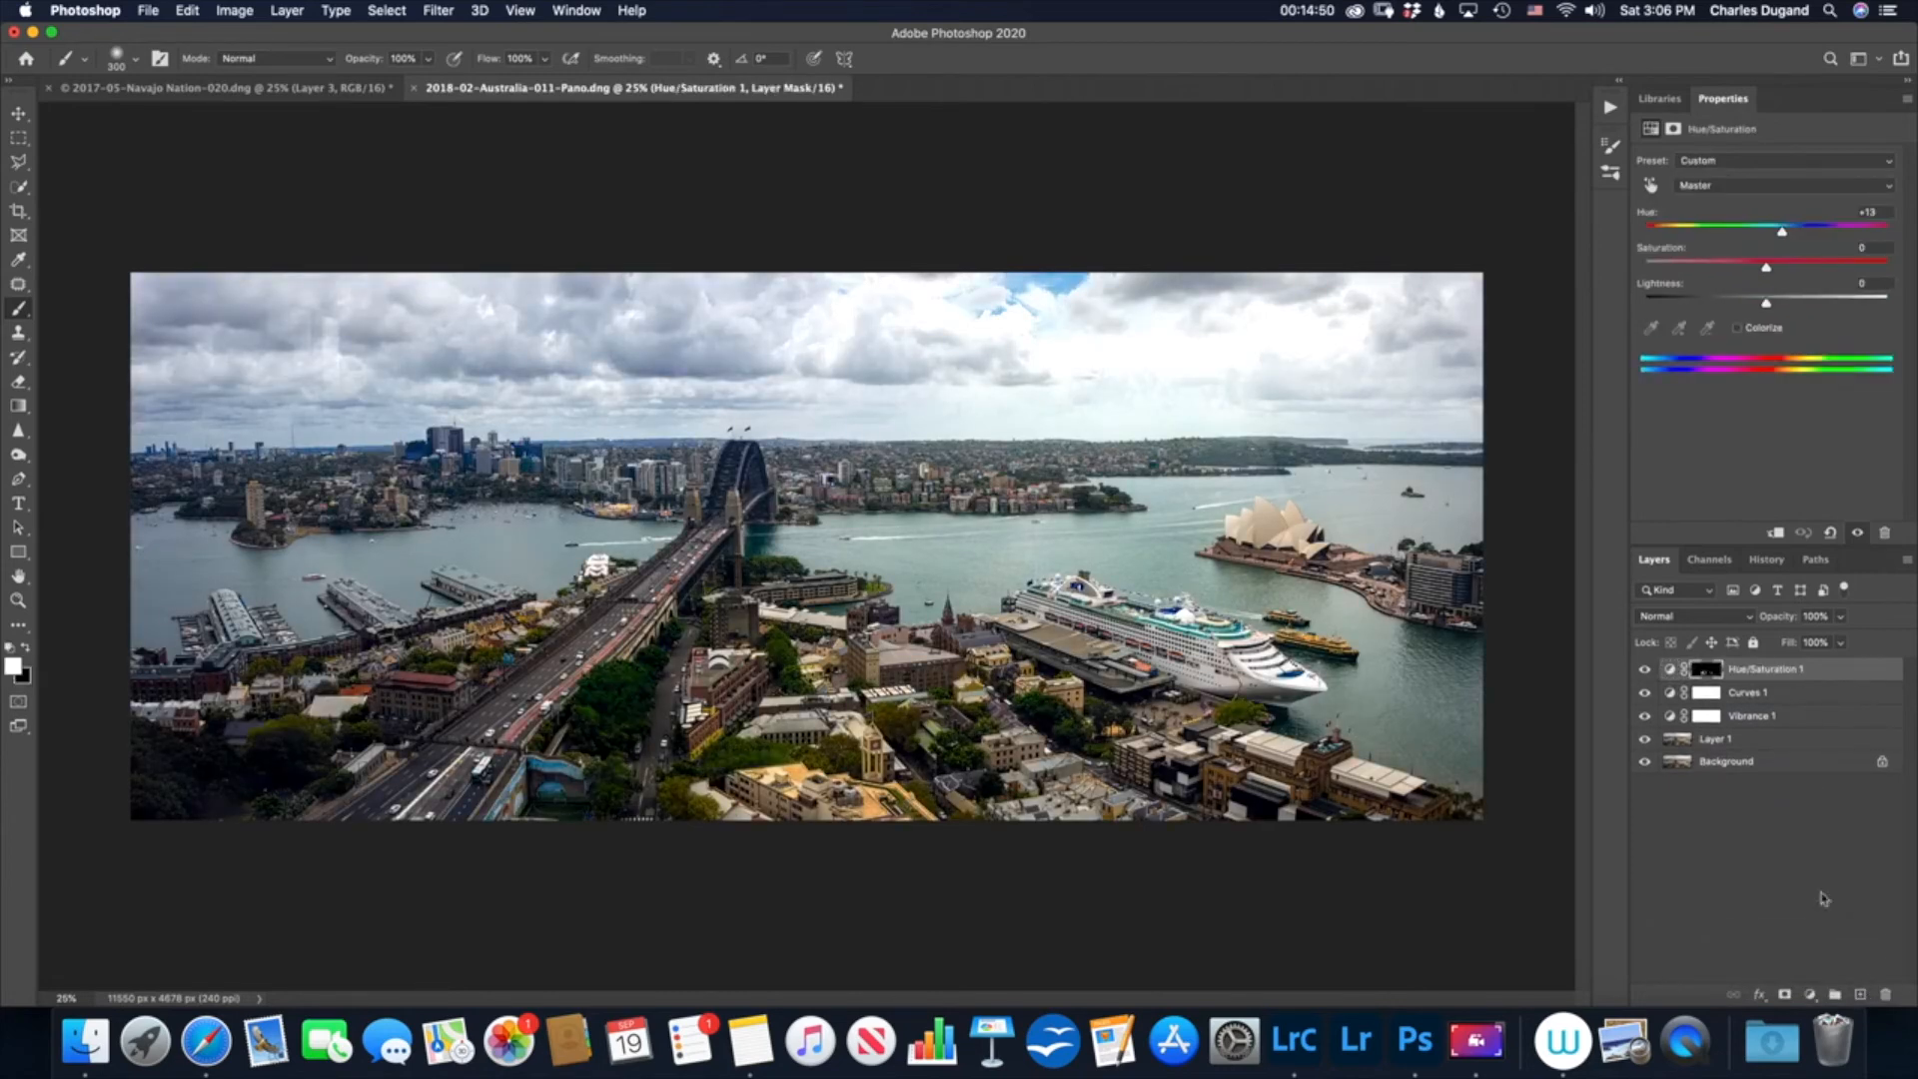
# Step: Try a Photo Filter adjustment layer with Warming Filter (85) and Warming Filter (LBA) at different densities, and delete it
pyautogui.click(1810, 994)
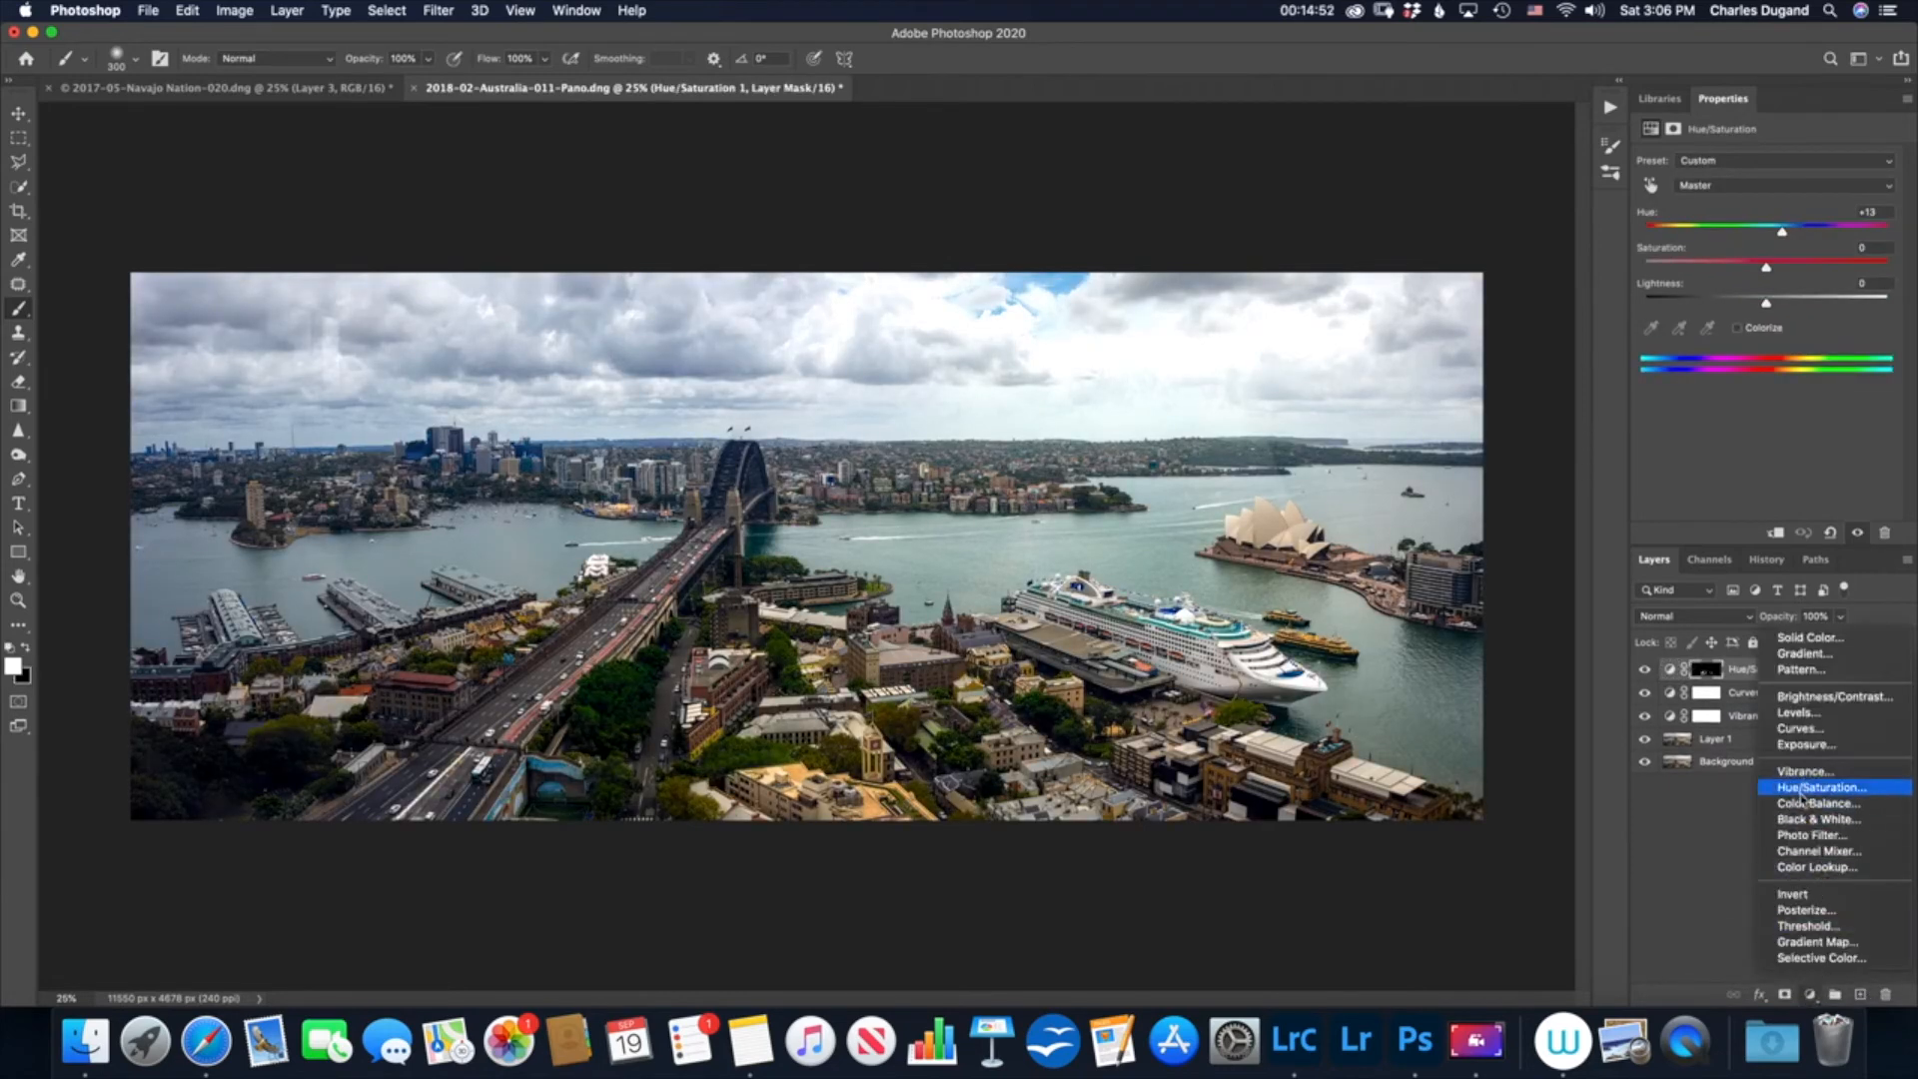
pyautogui.click(1810, 835)
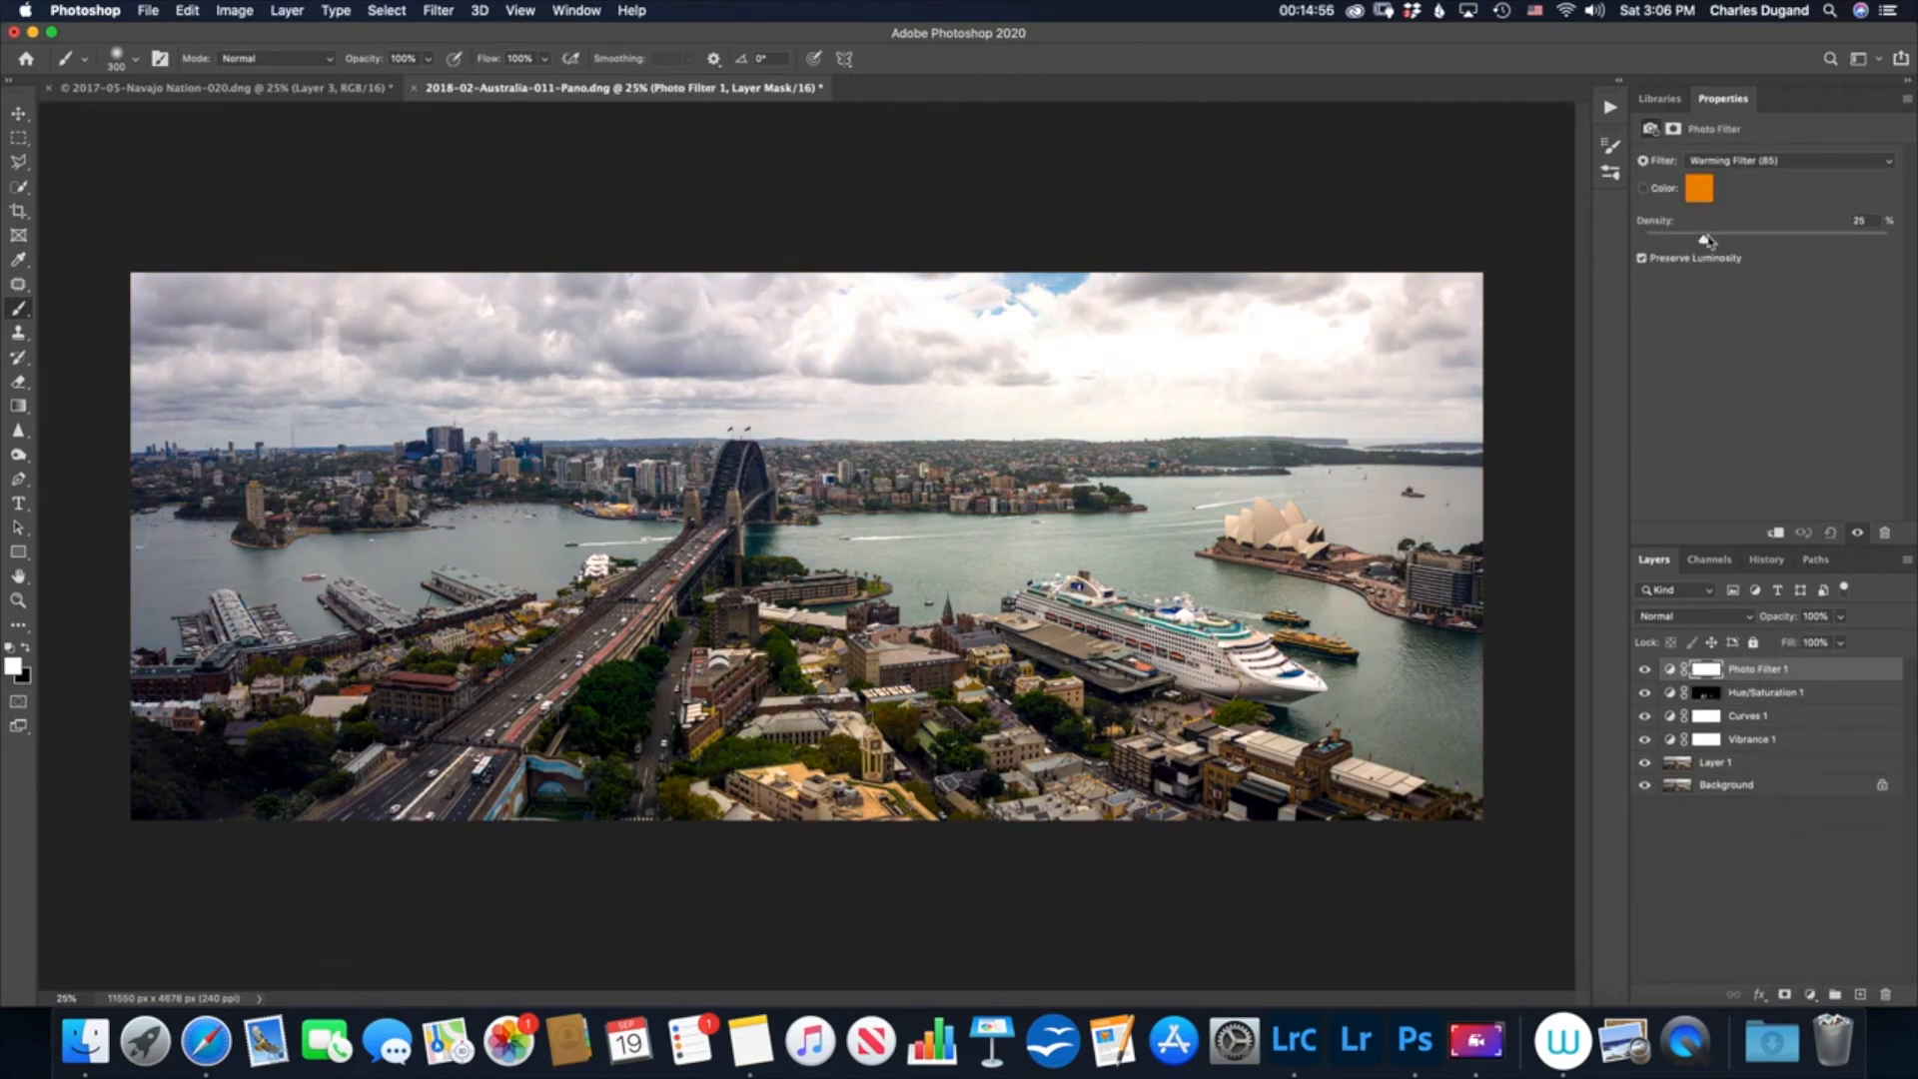
pyautogui.moveTo(1705, 243)
pyautogui.mouseDown()
pyautogui.moveTo(1826, 244)
pyautogui.moveTo(1737, 243)
pyautogui.mouseUp()
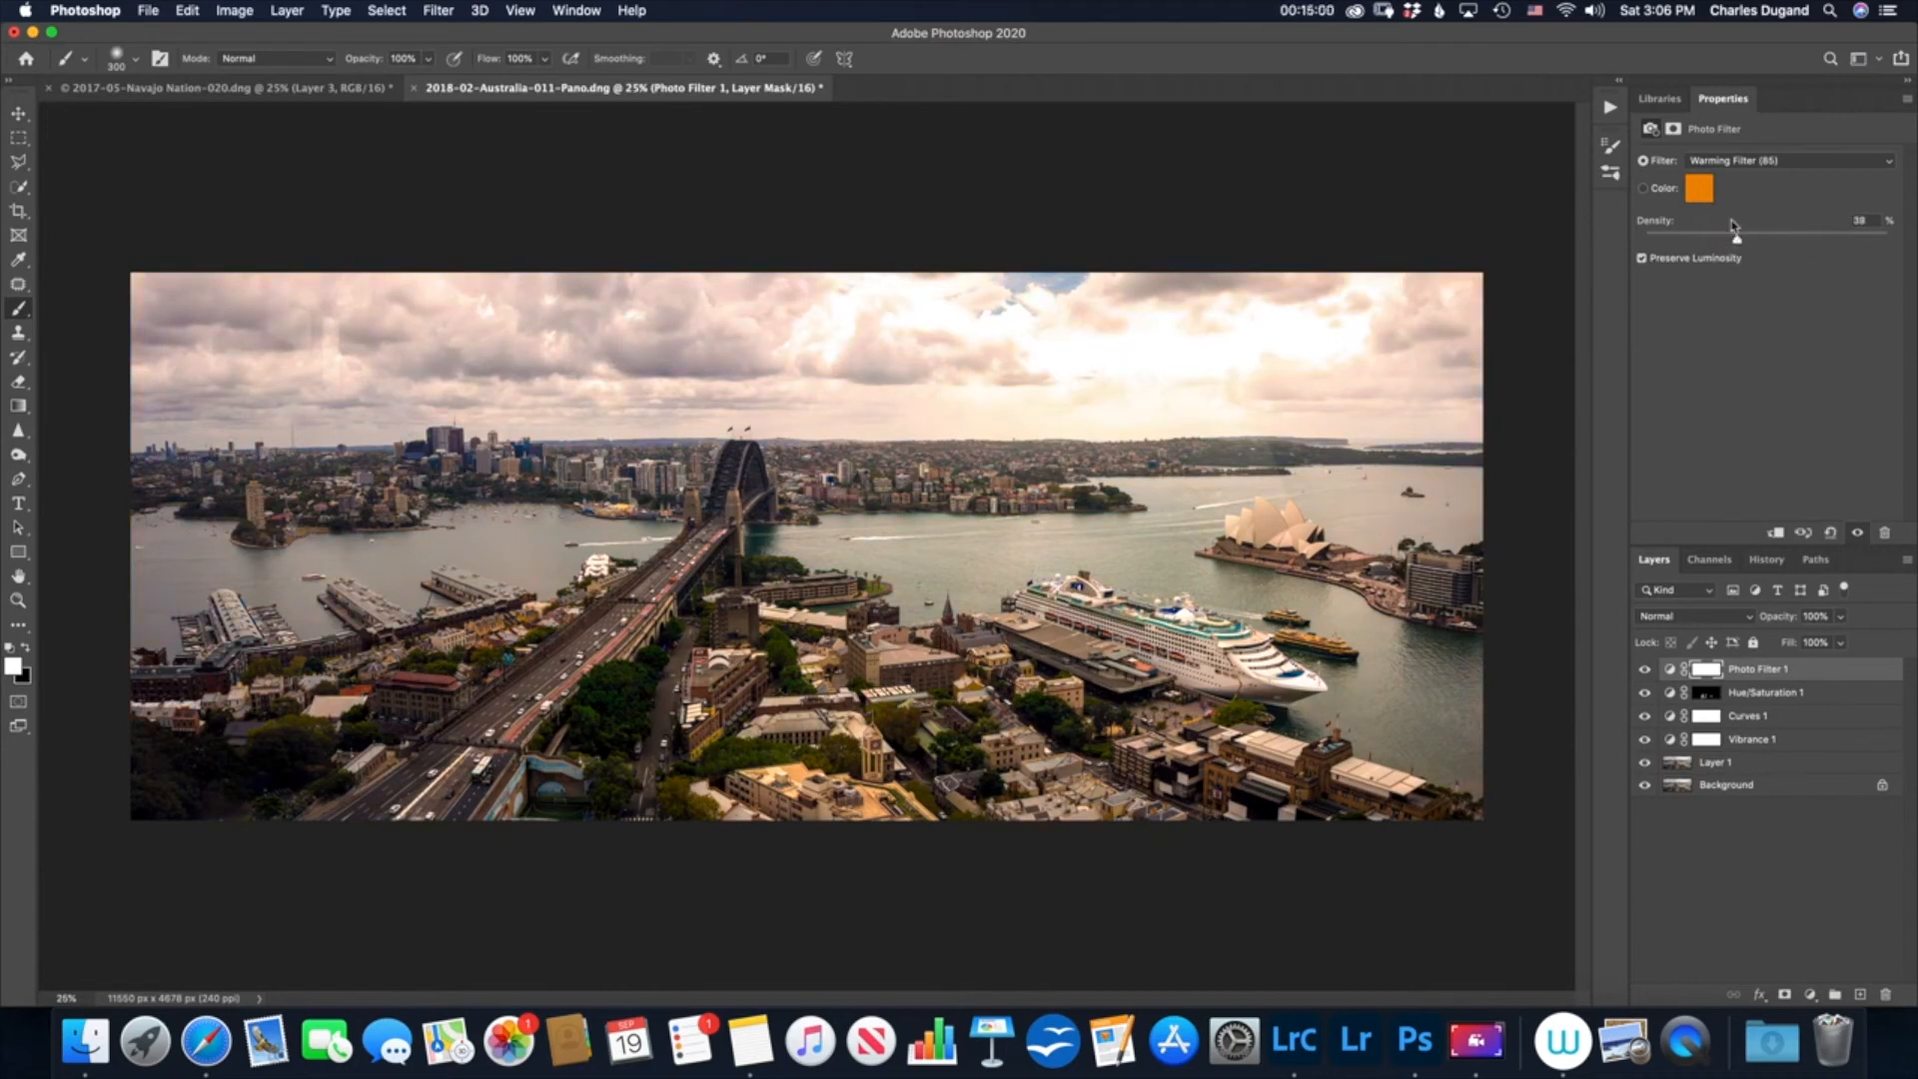
pyautogui.click(1774, 160)
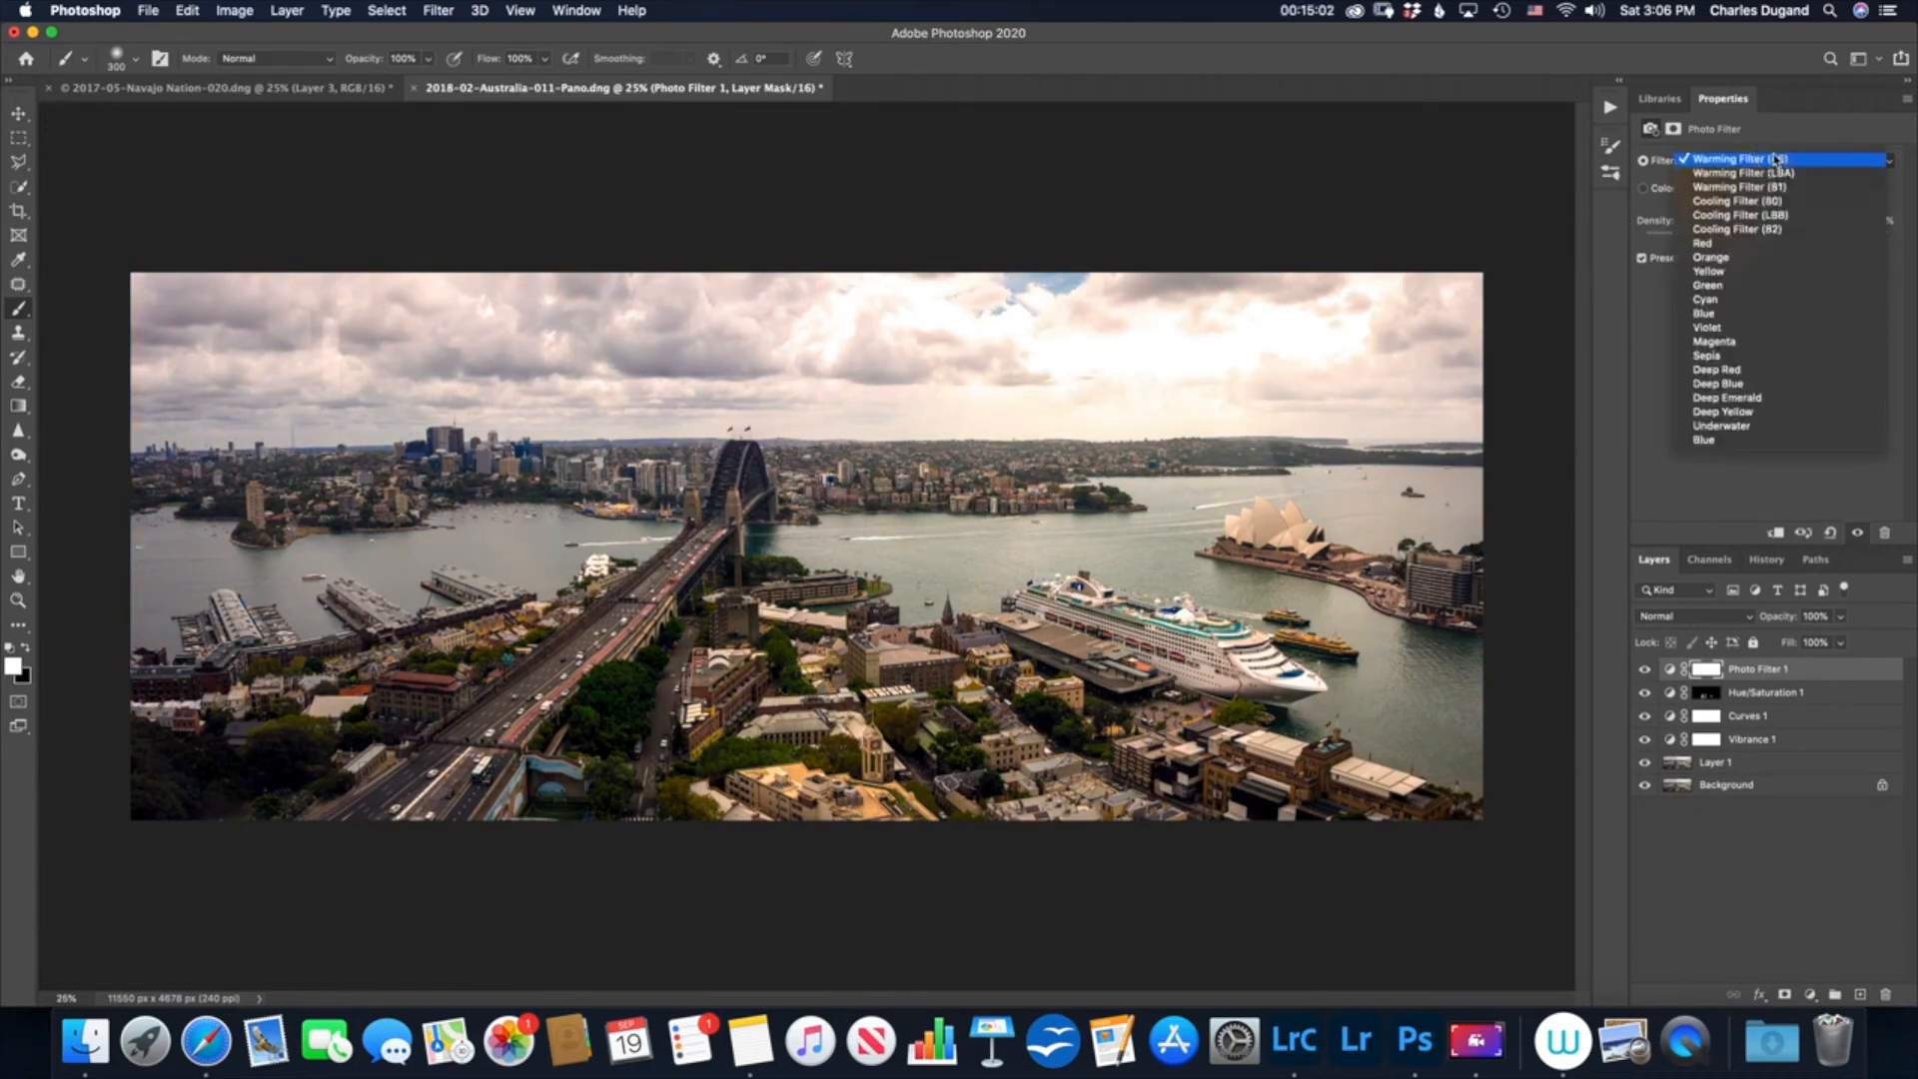
pyautogui.click(1766, 173)
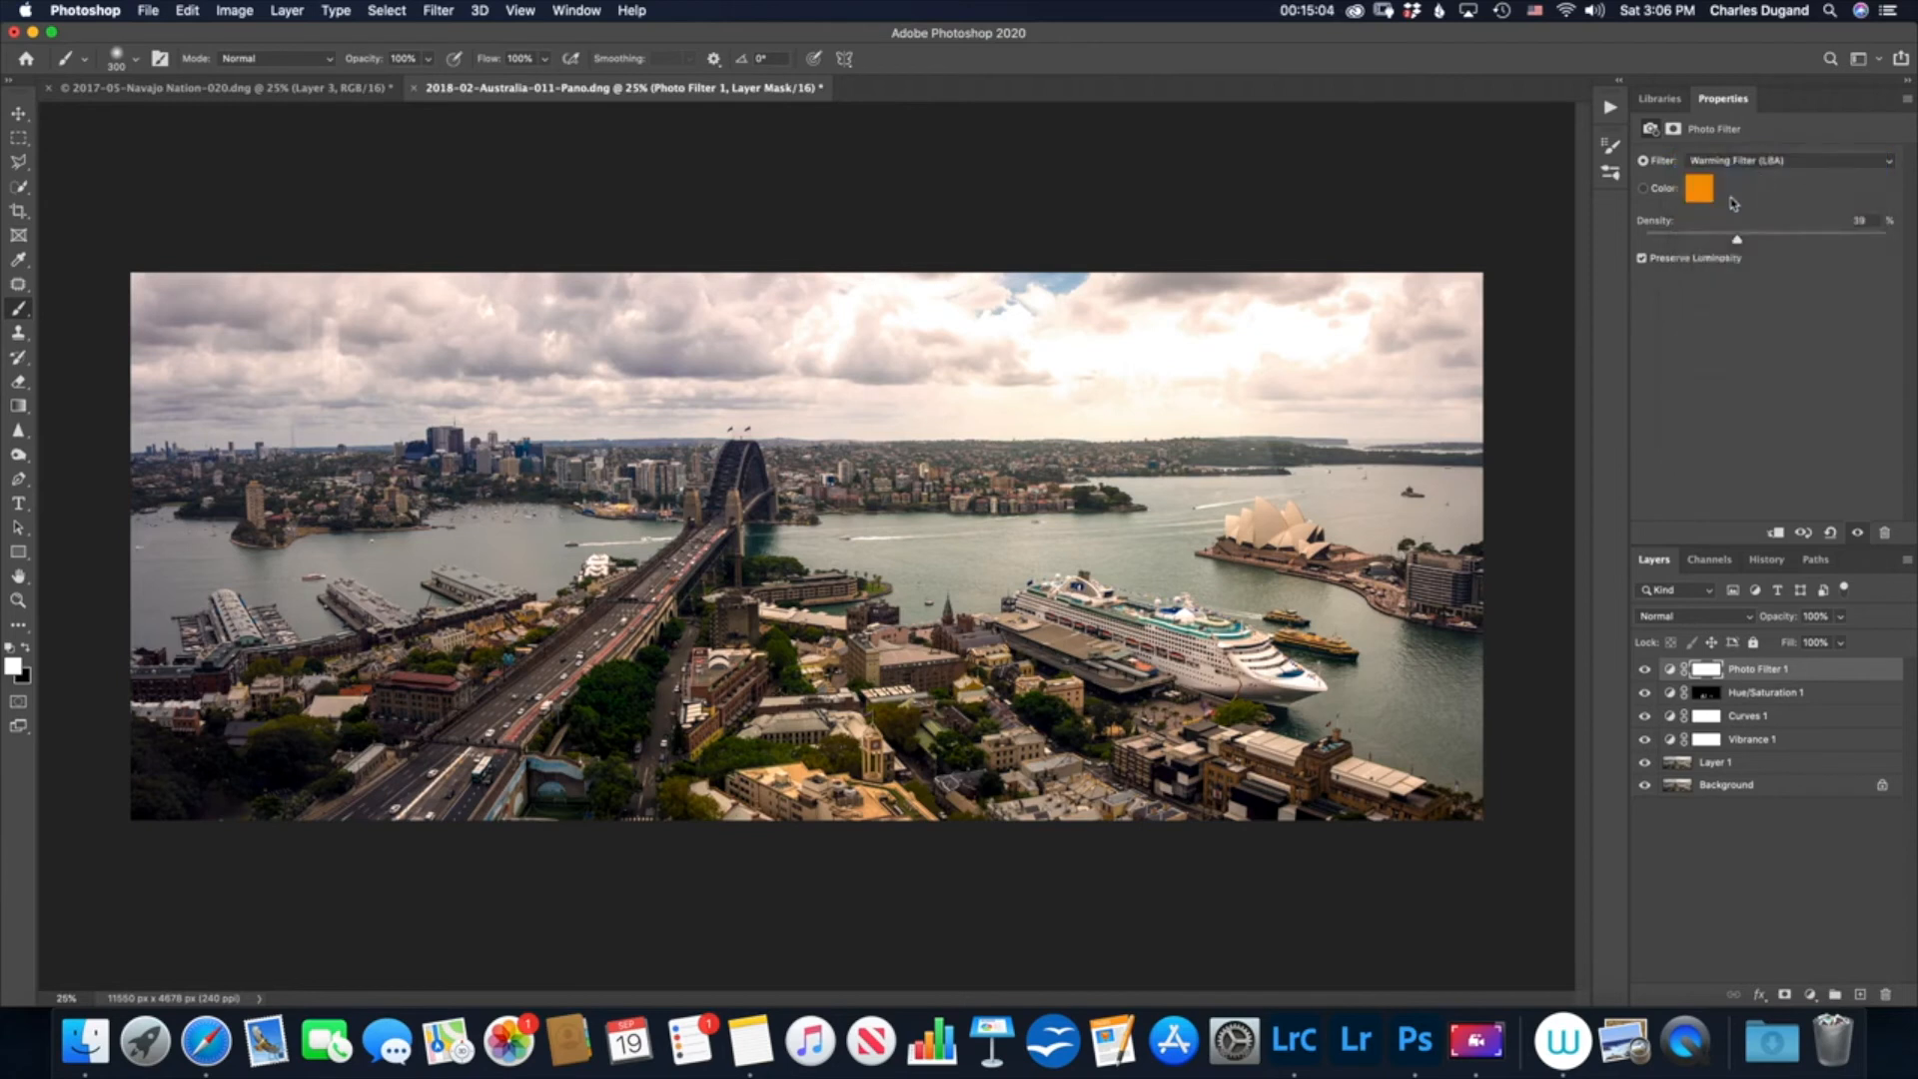
pyautogui.moveTo(1737, 234)
pyautogui.mouseDown()
pyautogui.moveTo(1813, 239)
pyautogui.moveTo(1715, 242)
pyautogui.mouseUp()
pyautogui.moveTo(1672, 671); pyautogui.dragTo(1885, 994)
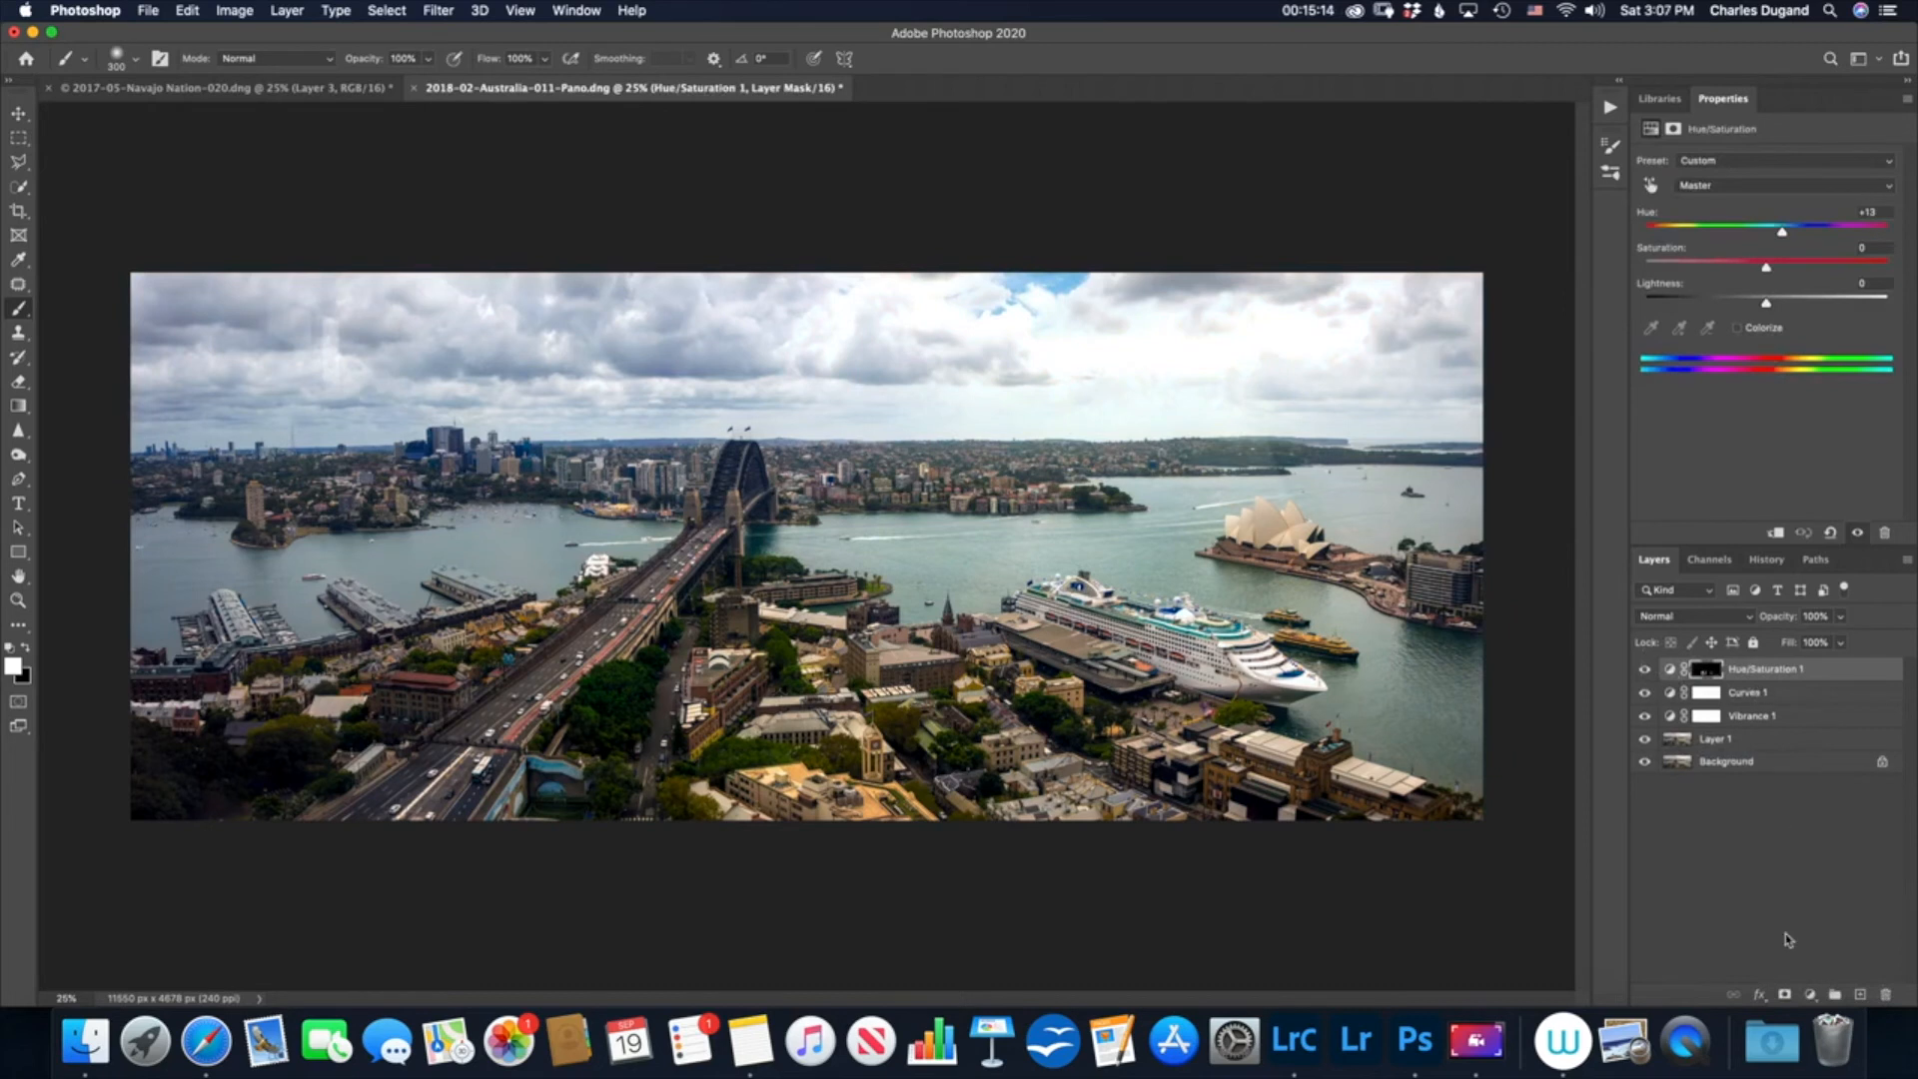
# Step: Try an Invert adjustment layer above the Hue/Saturation layer and delete it
pyautogui.click(1810, 995)
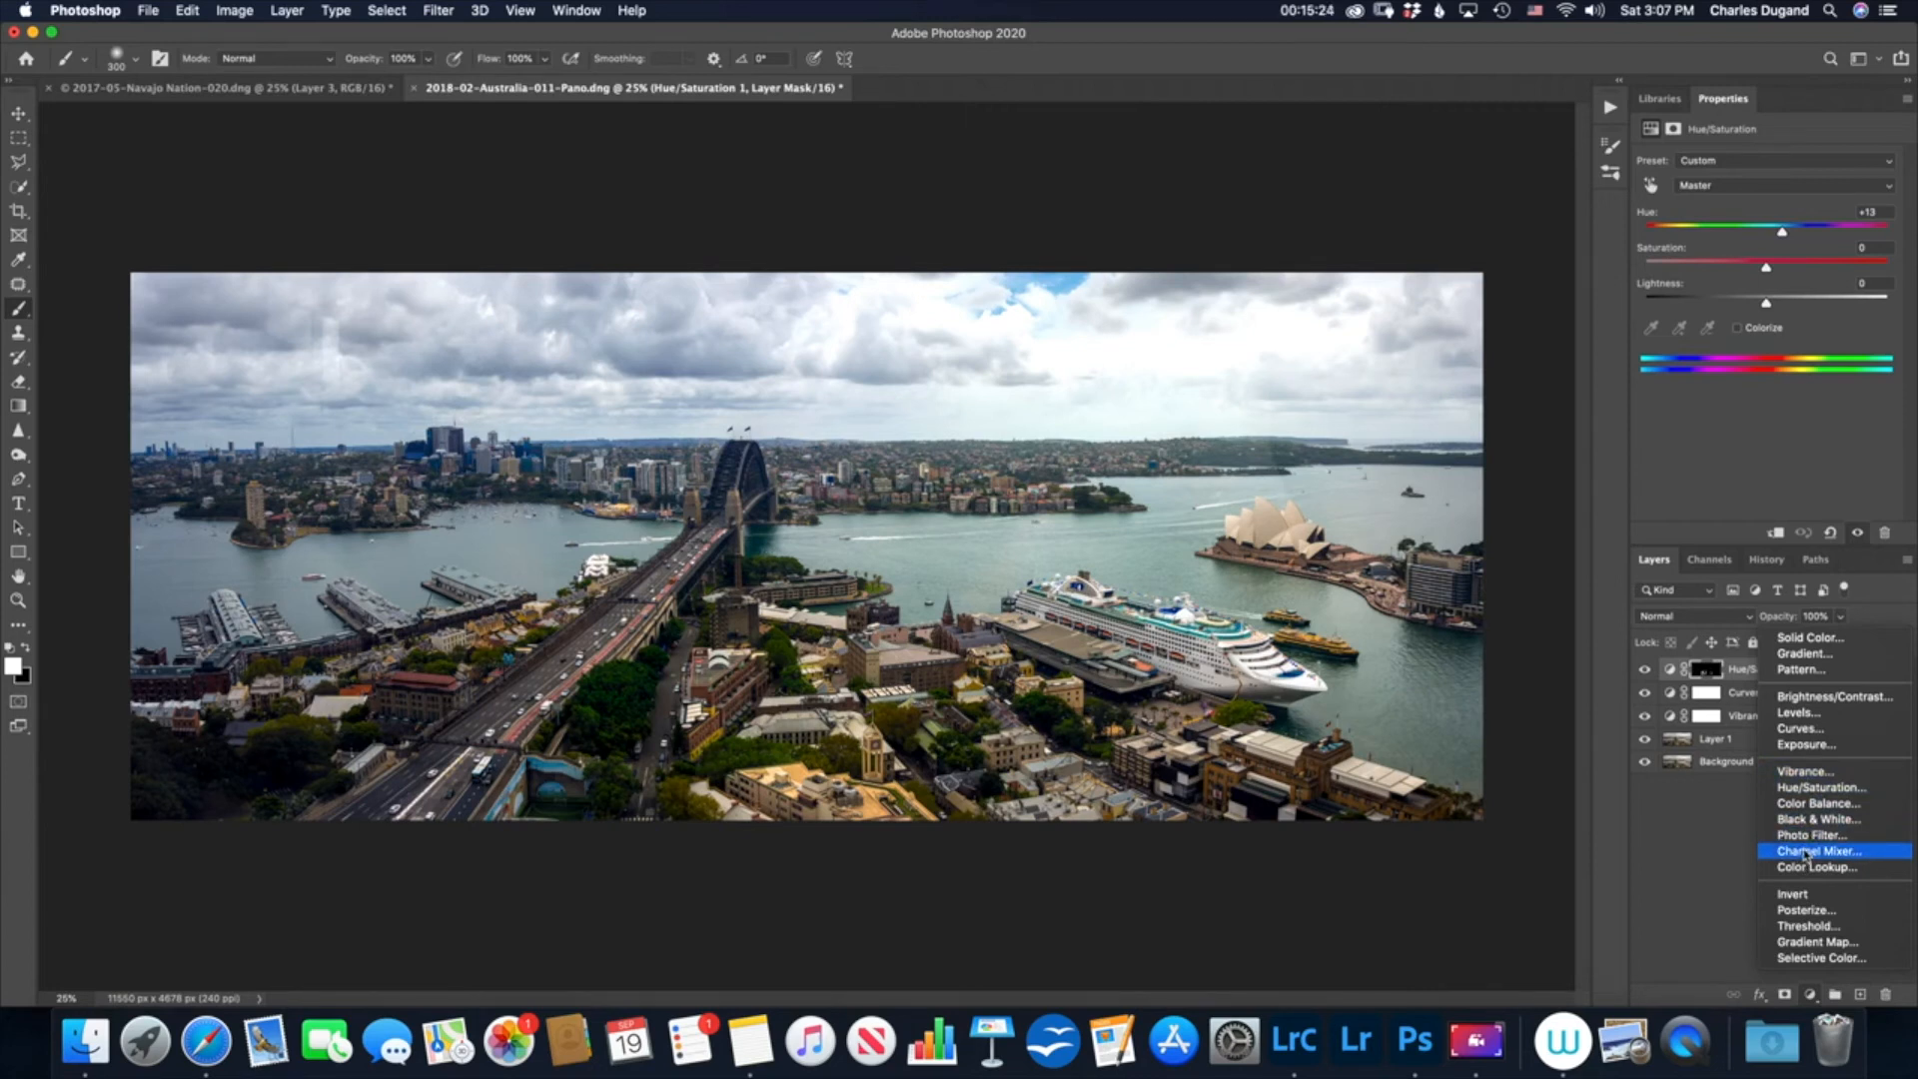
pyautogui.click(1795, 902)
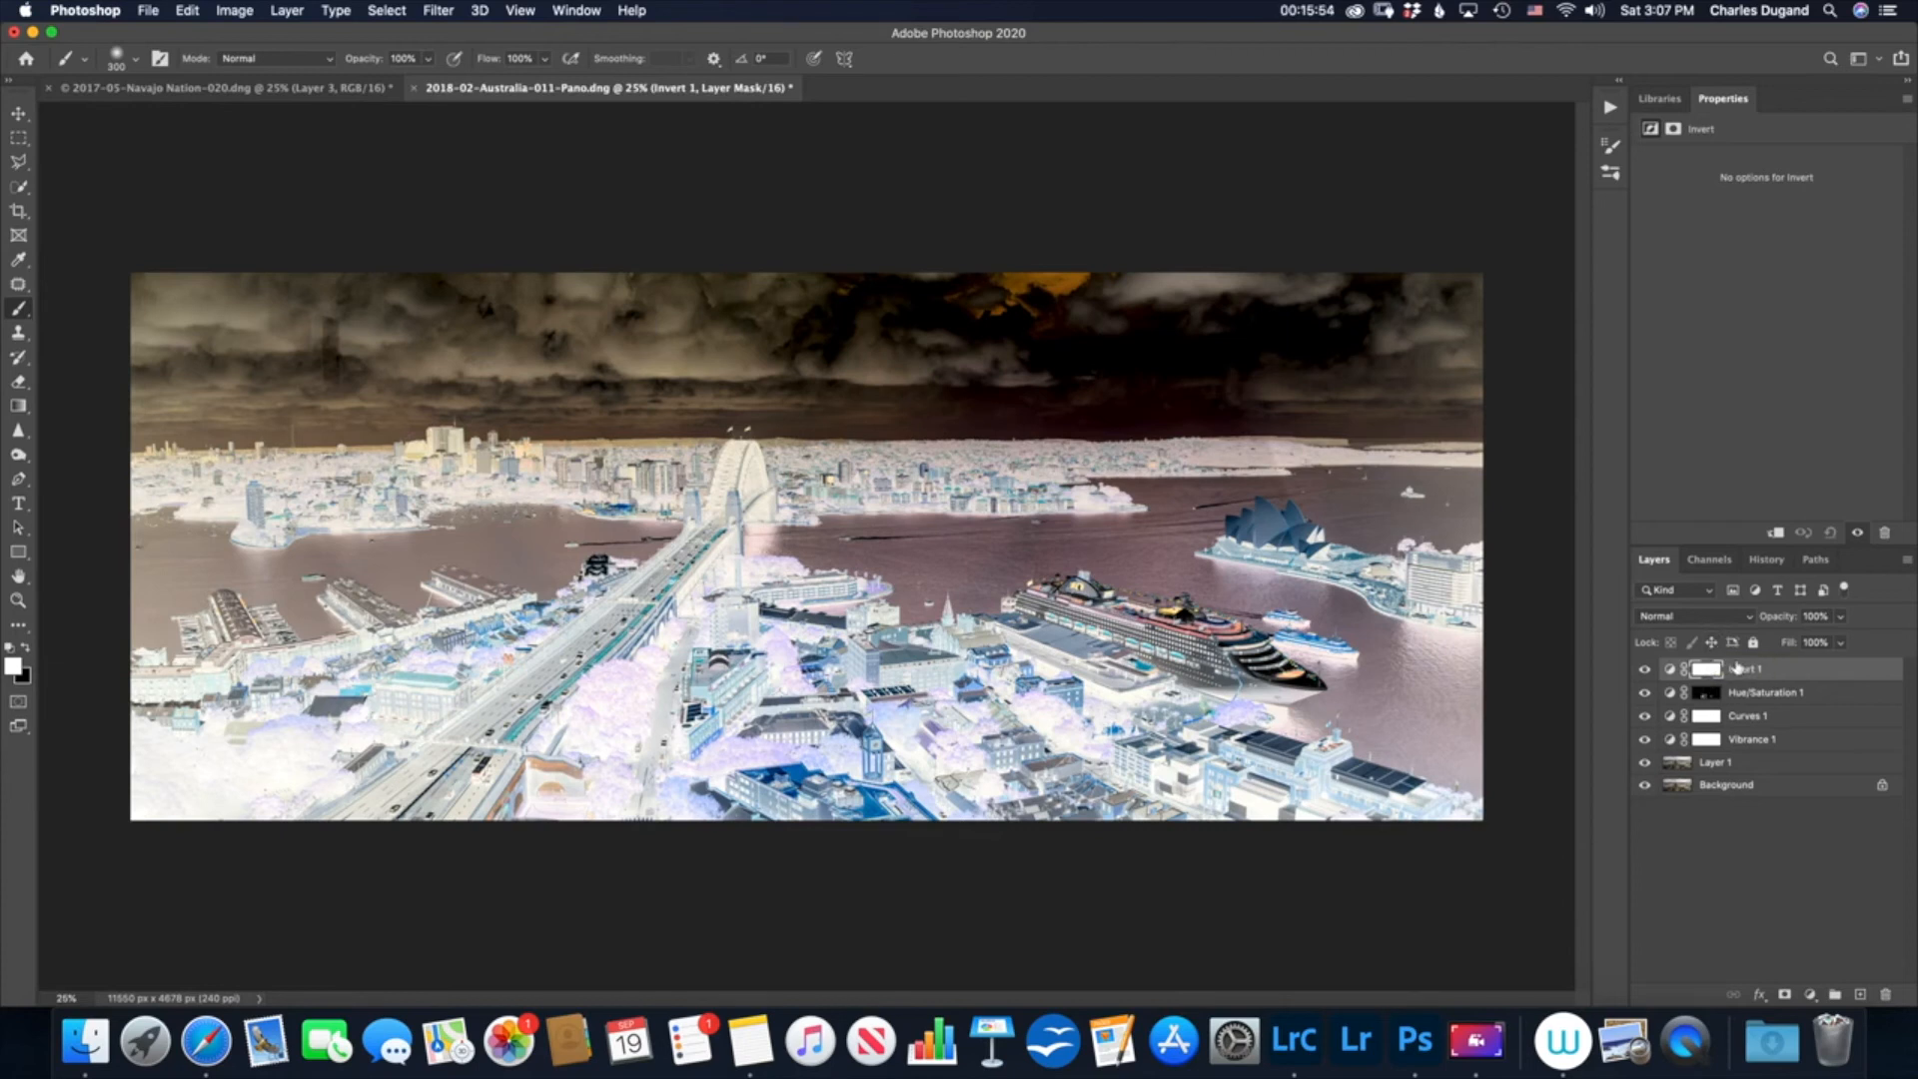
pyautogui.moveTo(1731, 673); pyautogui.dragTo(1885, 995)
# Step: Try a Posterize adjustment layer with 5 levels above the Hue/Saturation layer and delete it
pyautogui.click(1809, 994)
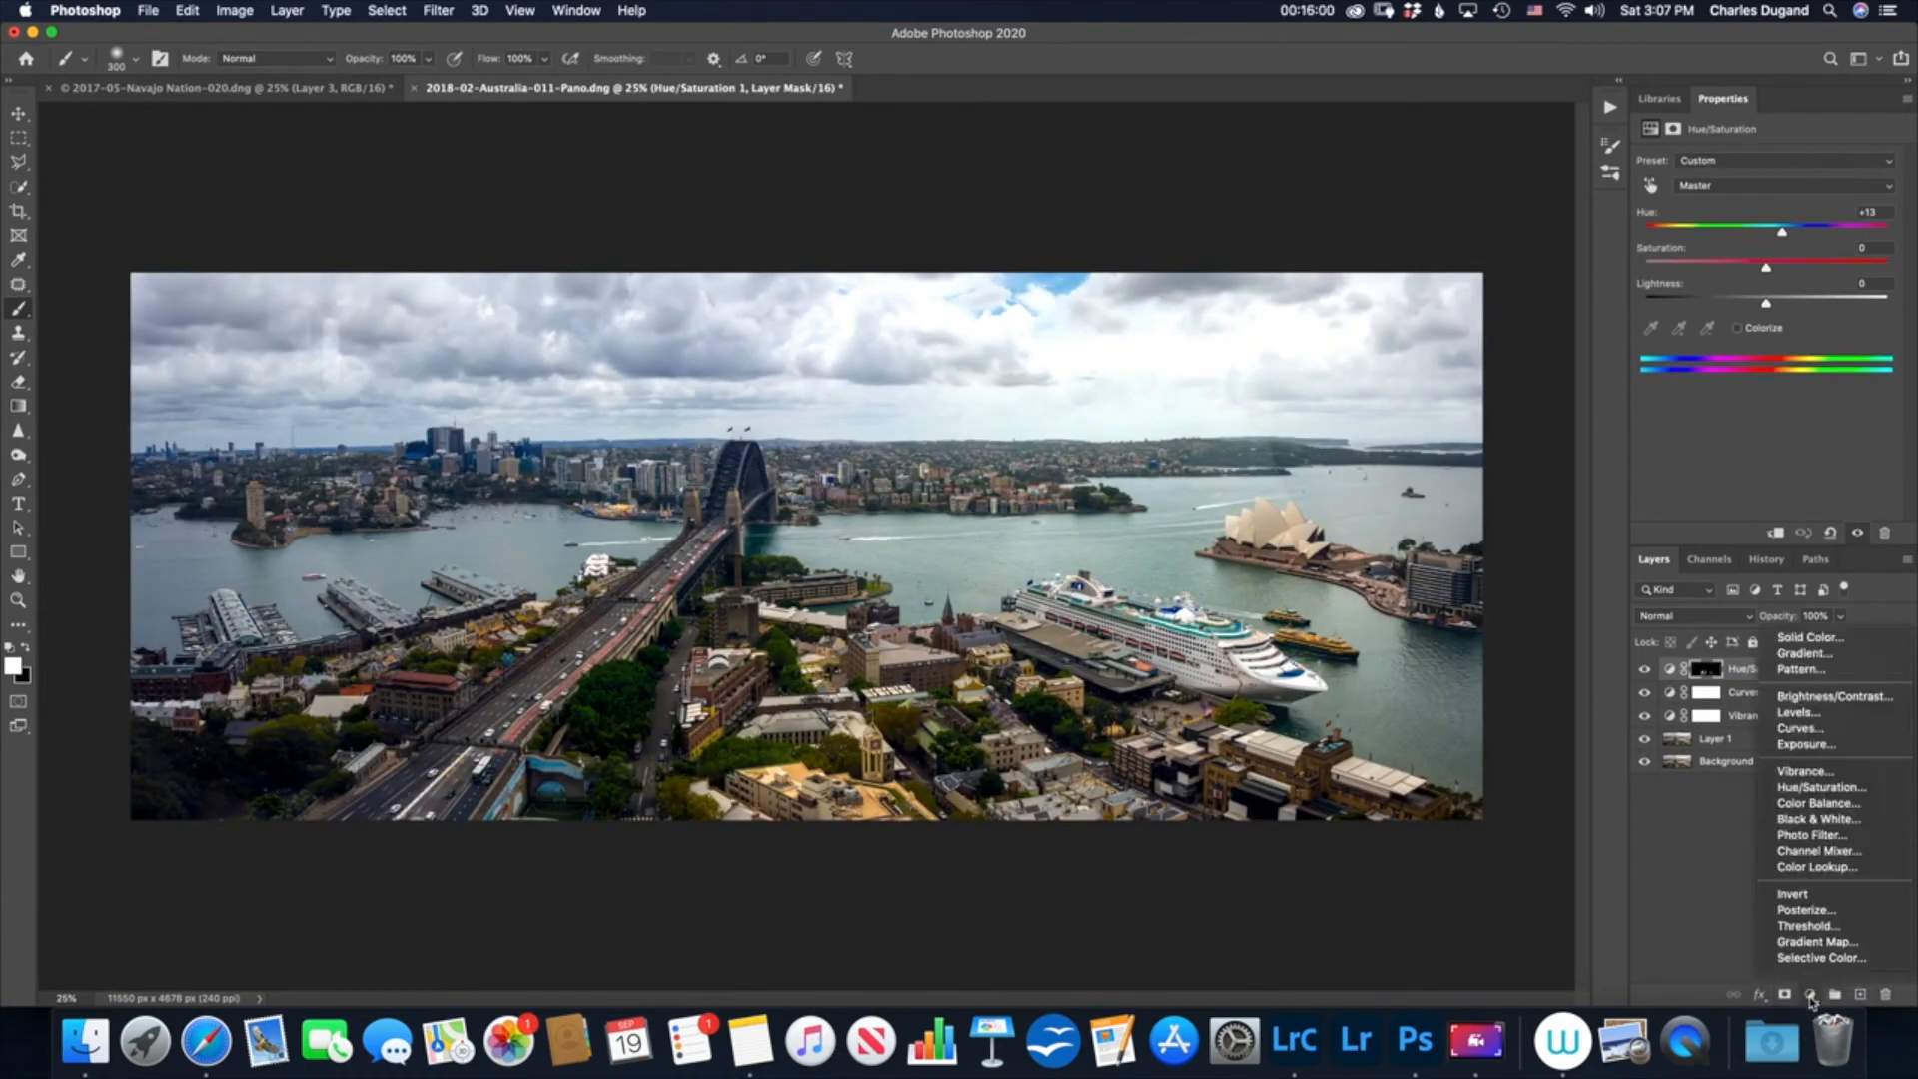
pyautogui.click(1811, 910)
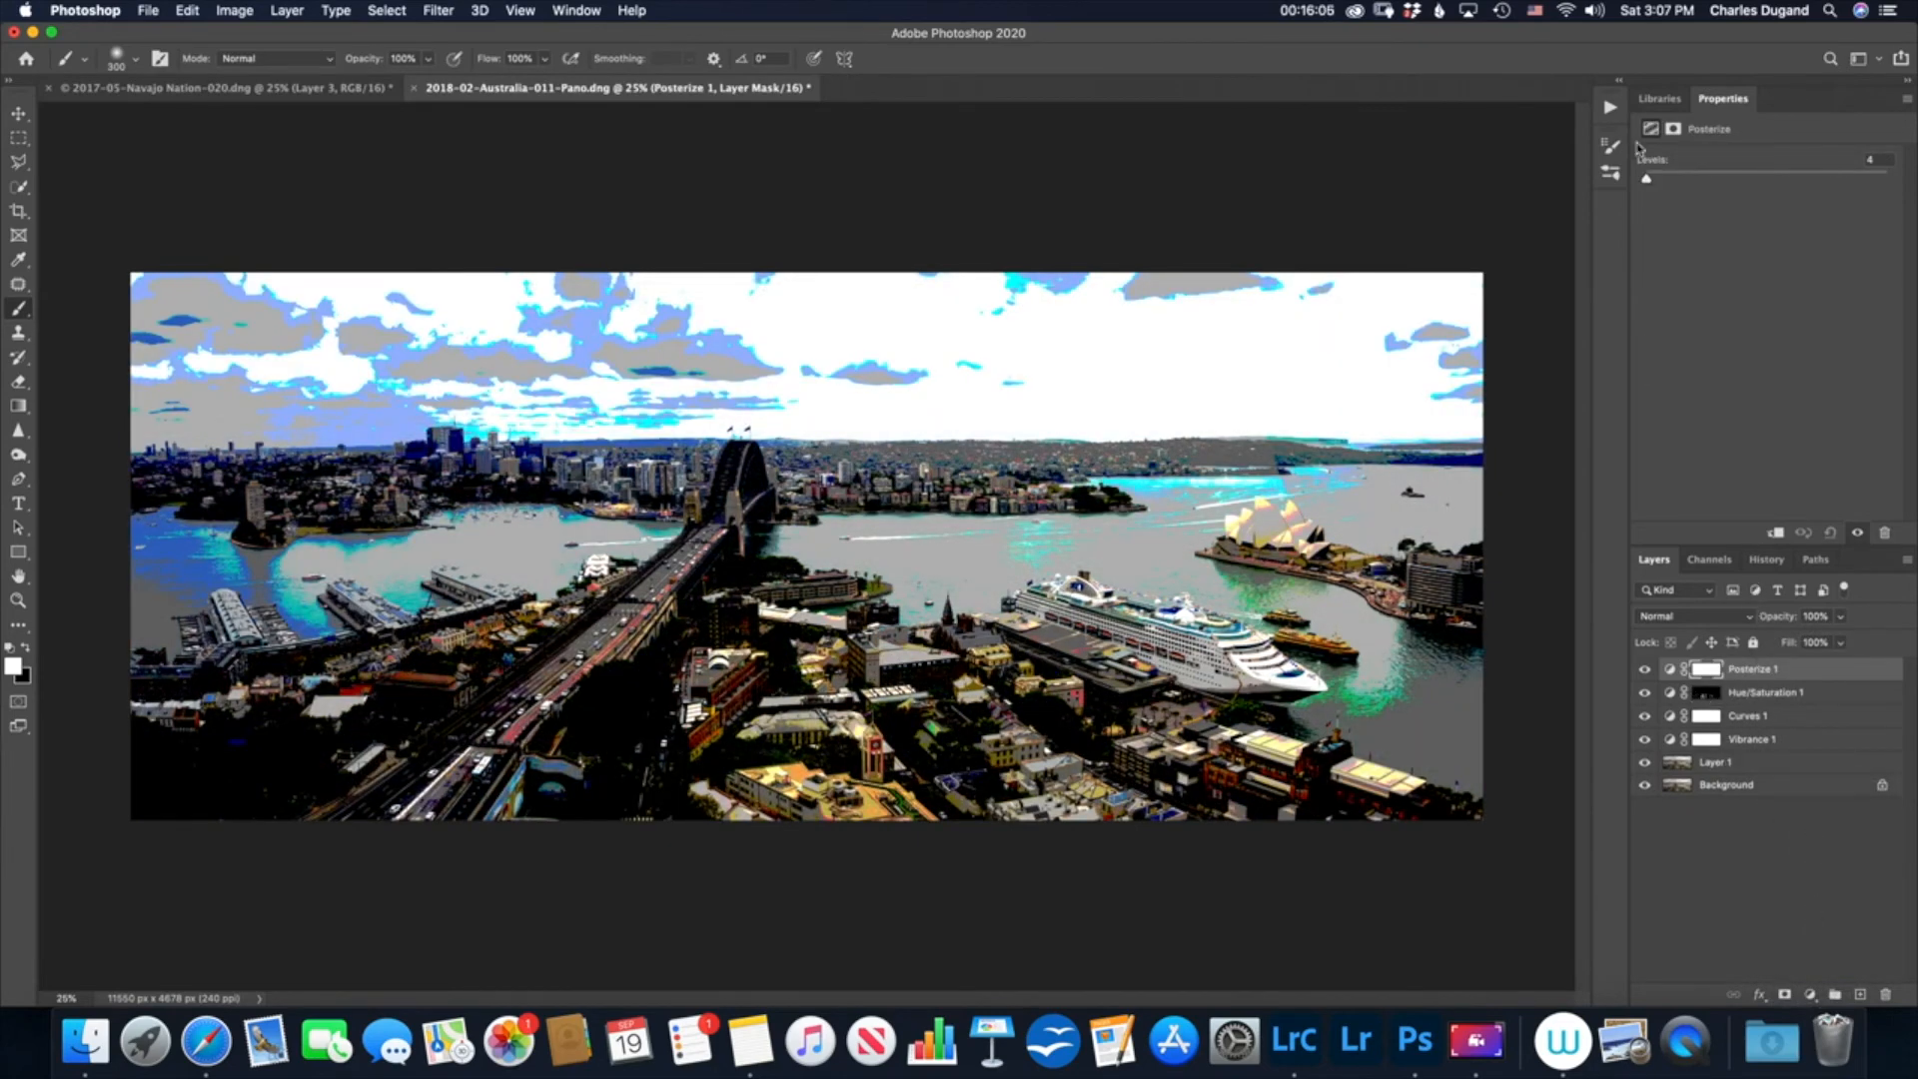
pyautogui.moveTo(1646, 179)
pyautogui.mouseDown()
pyautogui.moveTo(1705, 185)
pyautogui.moveTo(1647, 187)
pyautogui.mouseUp()
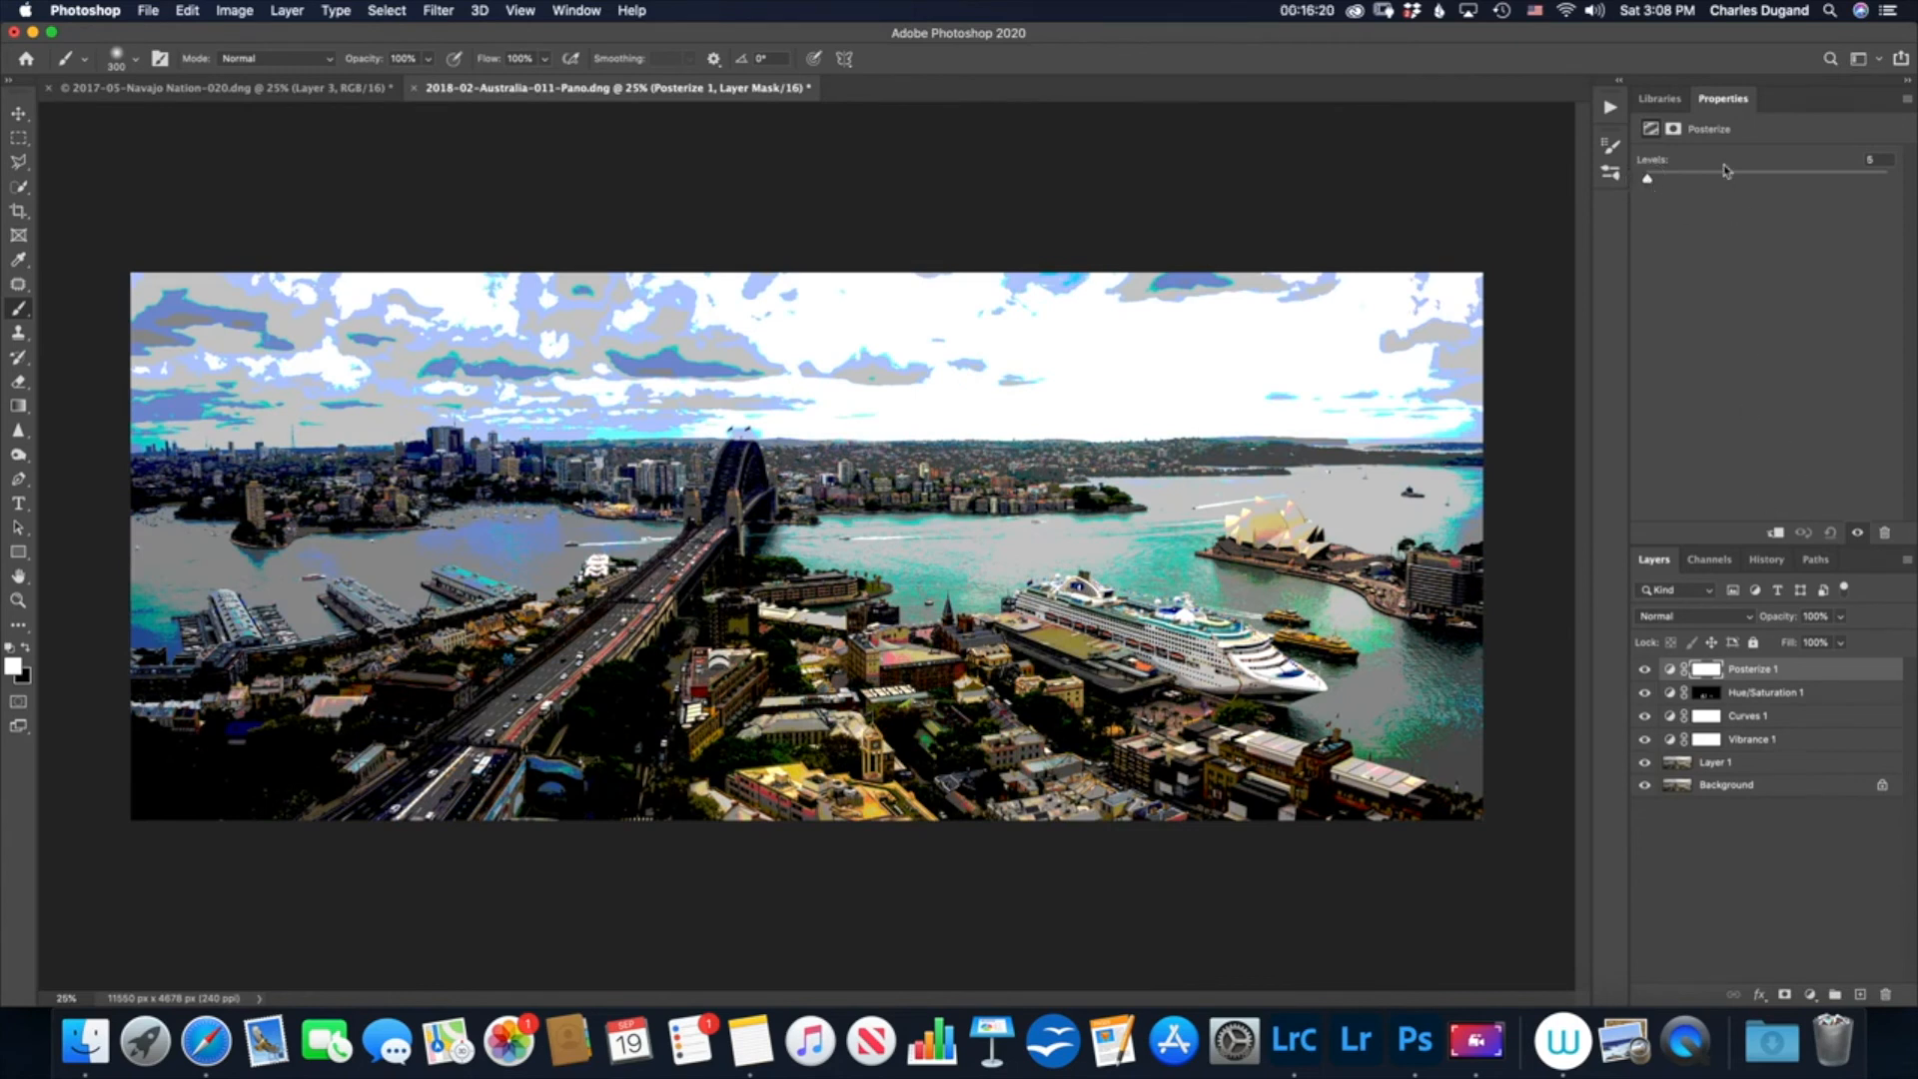
pyautogui.moveTo(1666, 662); pyautogui.dragTo(1876, 992)
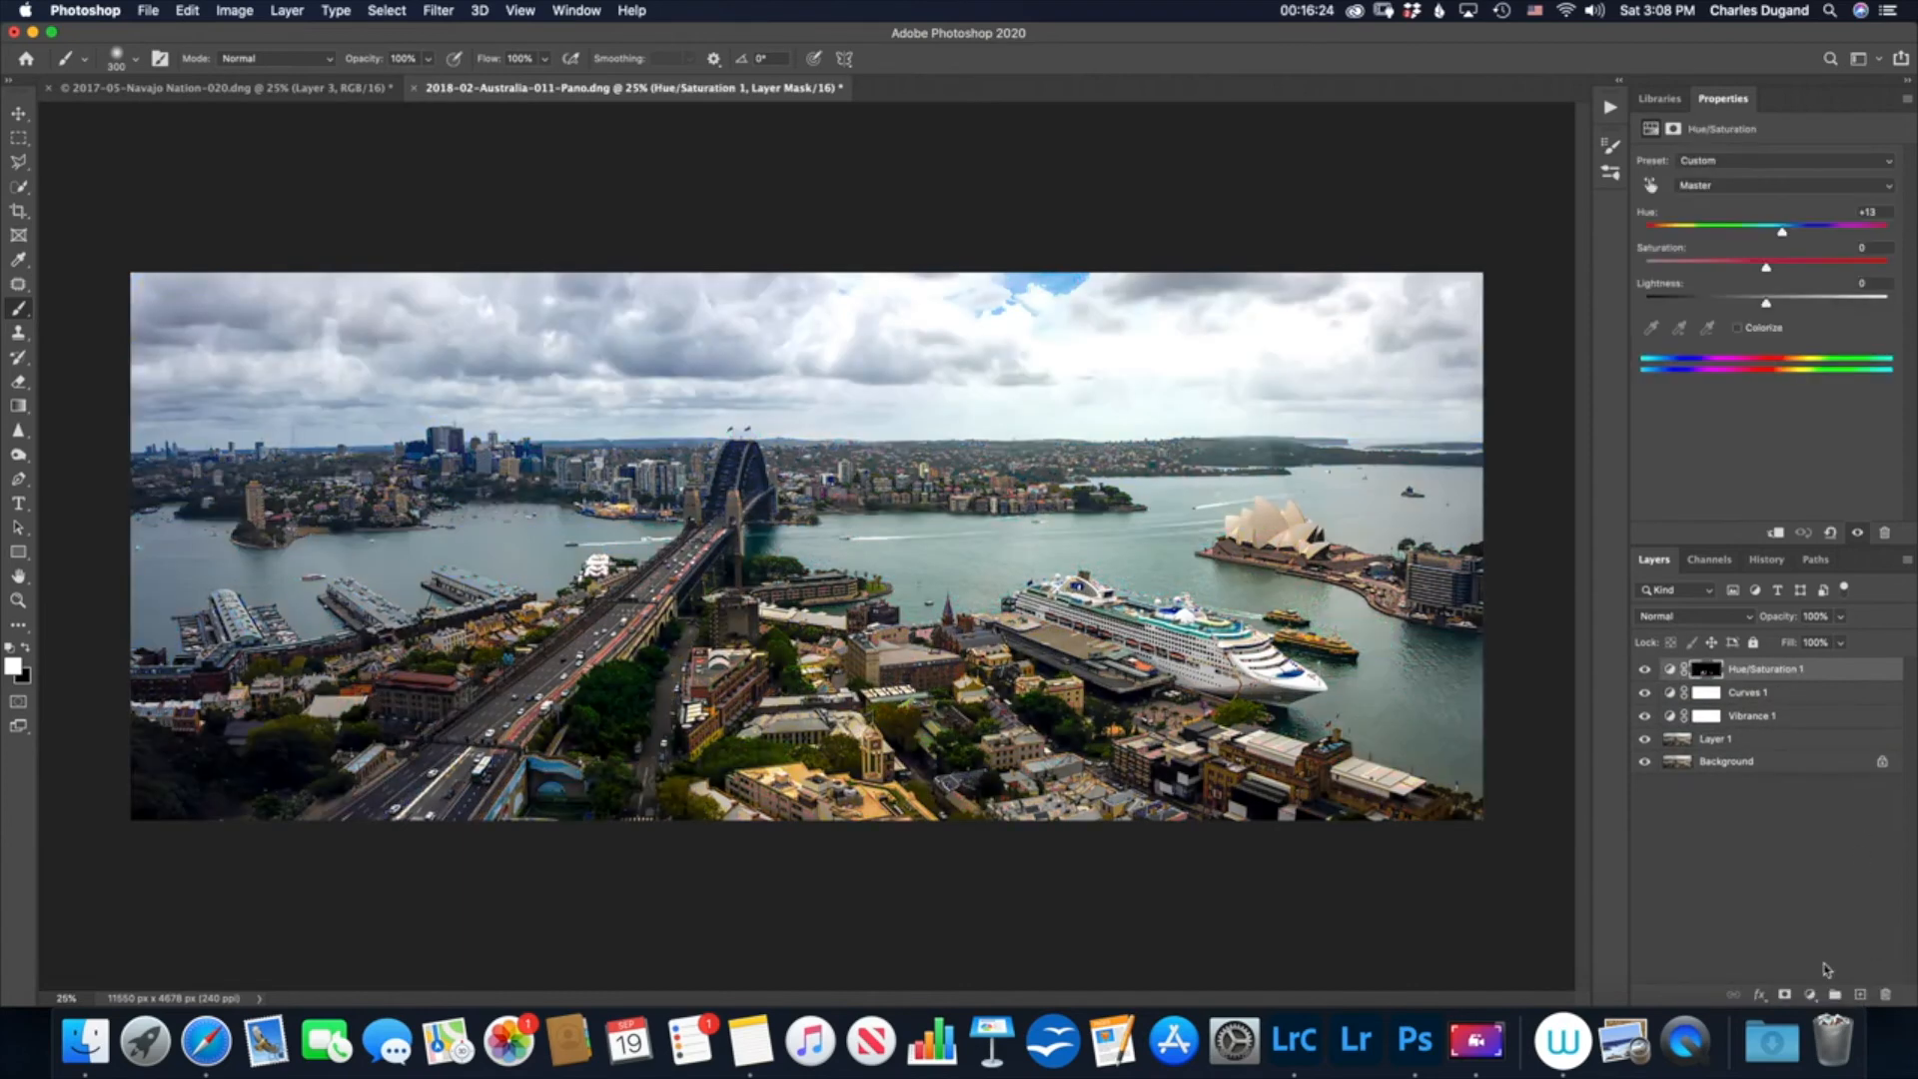
# Step: Add a Gradient Map adjustment layer on top of the stack and invert the pixels of Layer 1
pyautogui.click(1810, 996)
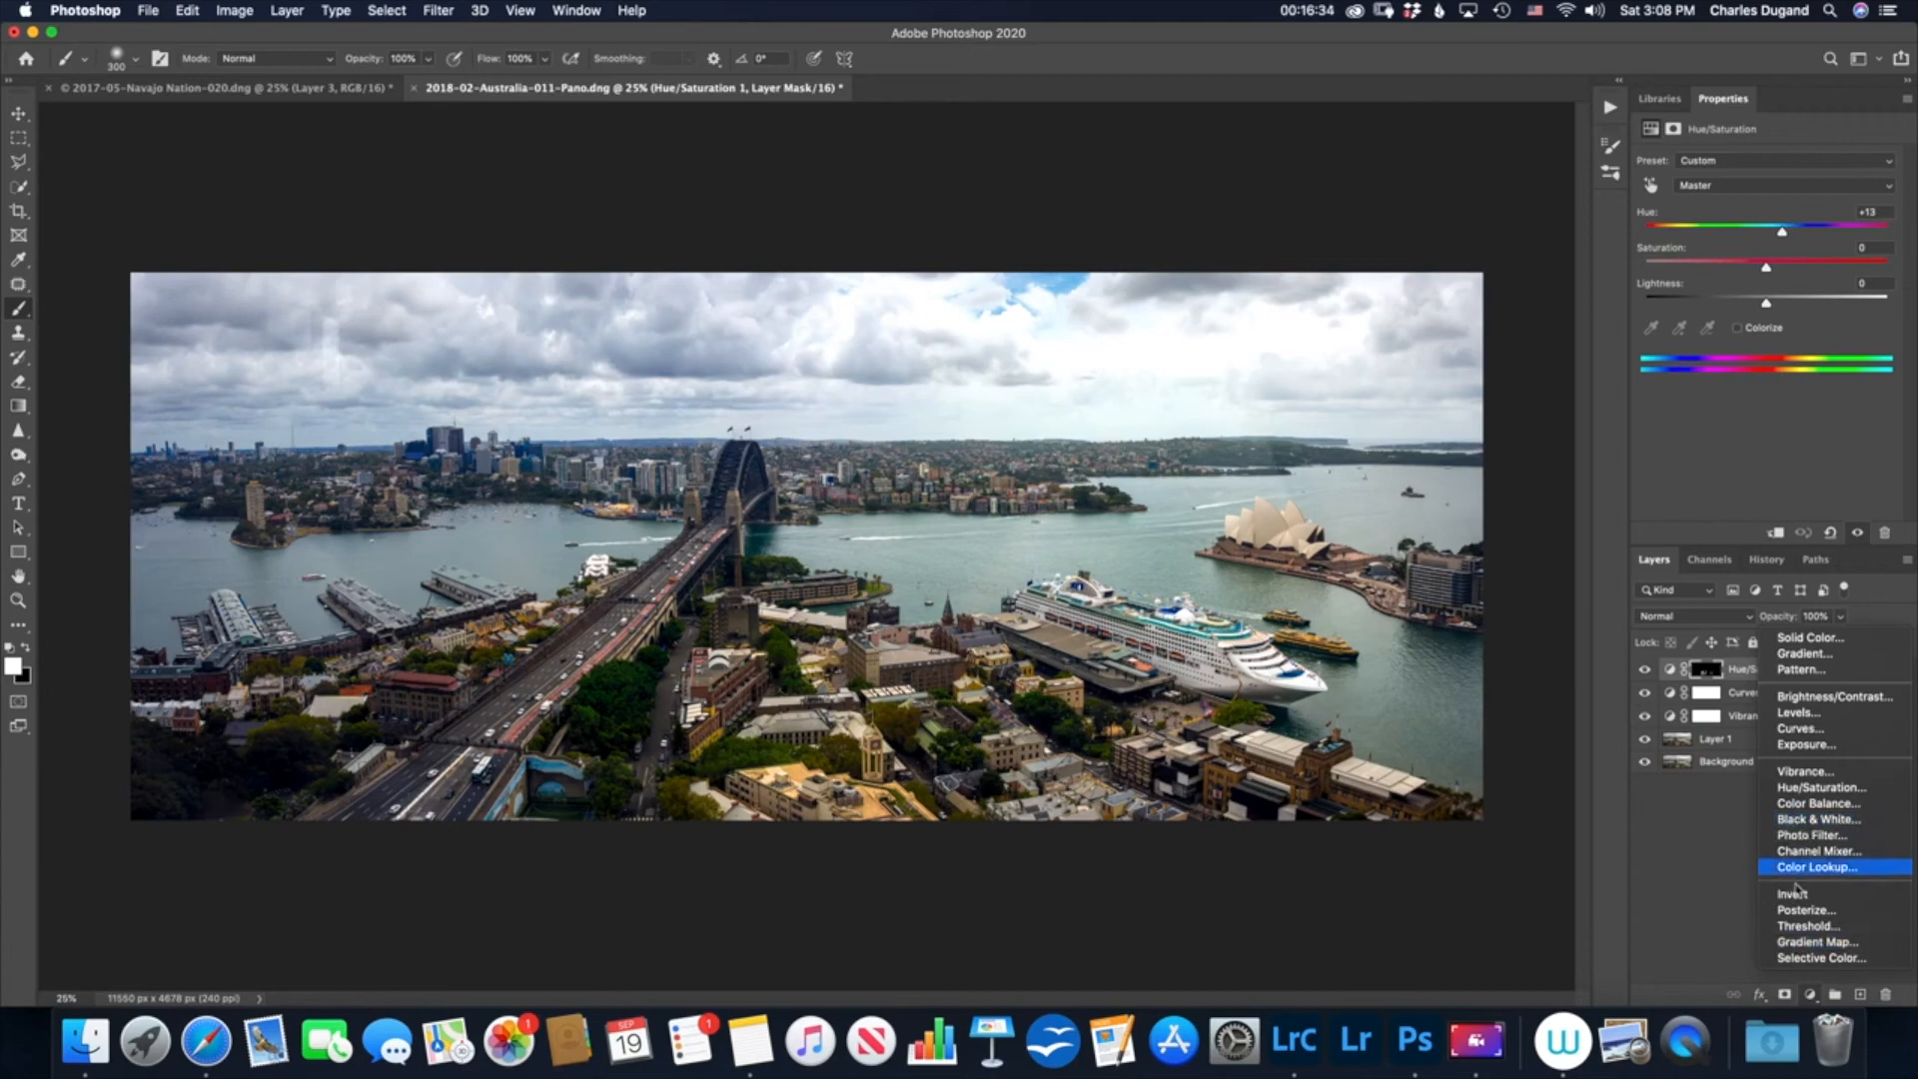
pyautogui.click(1799, 943)
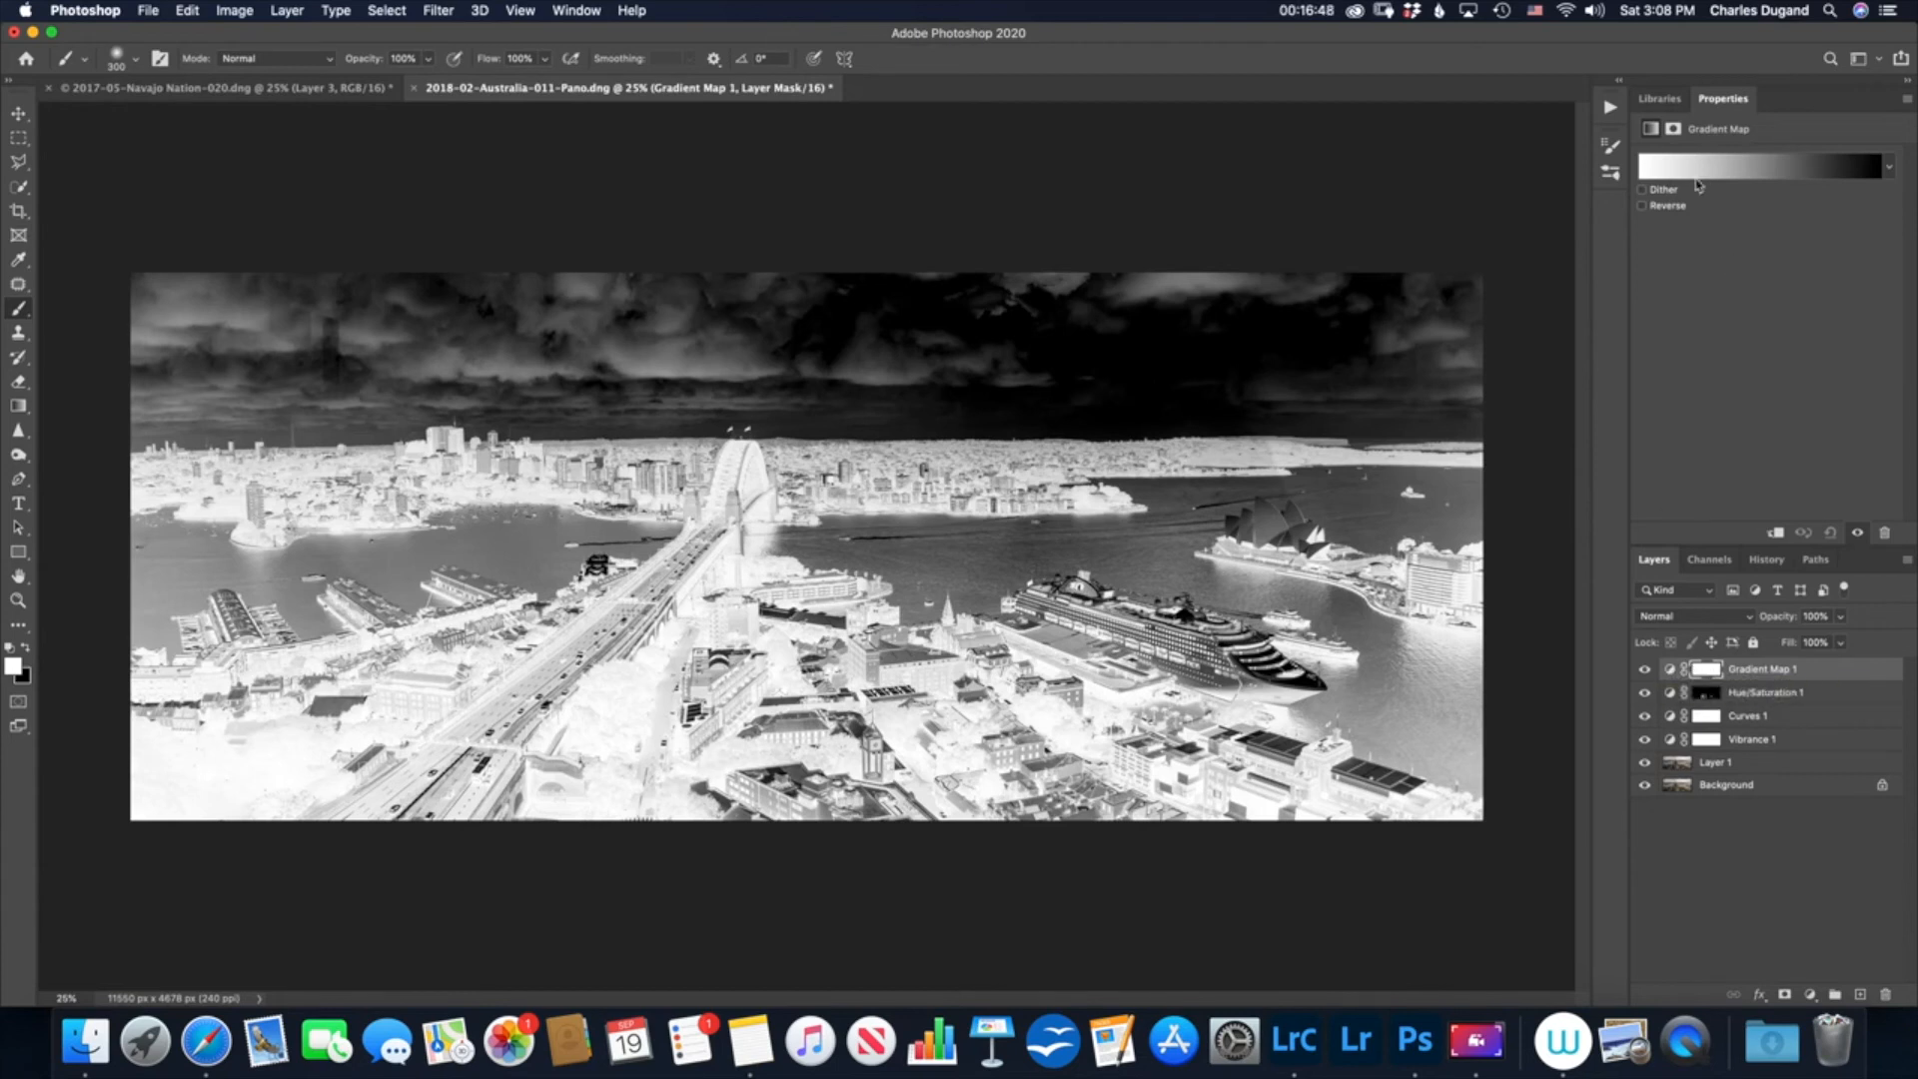
pyautogui.click(1670, 672)
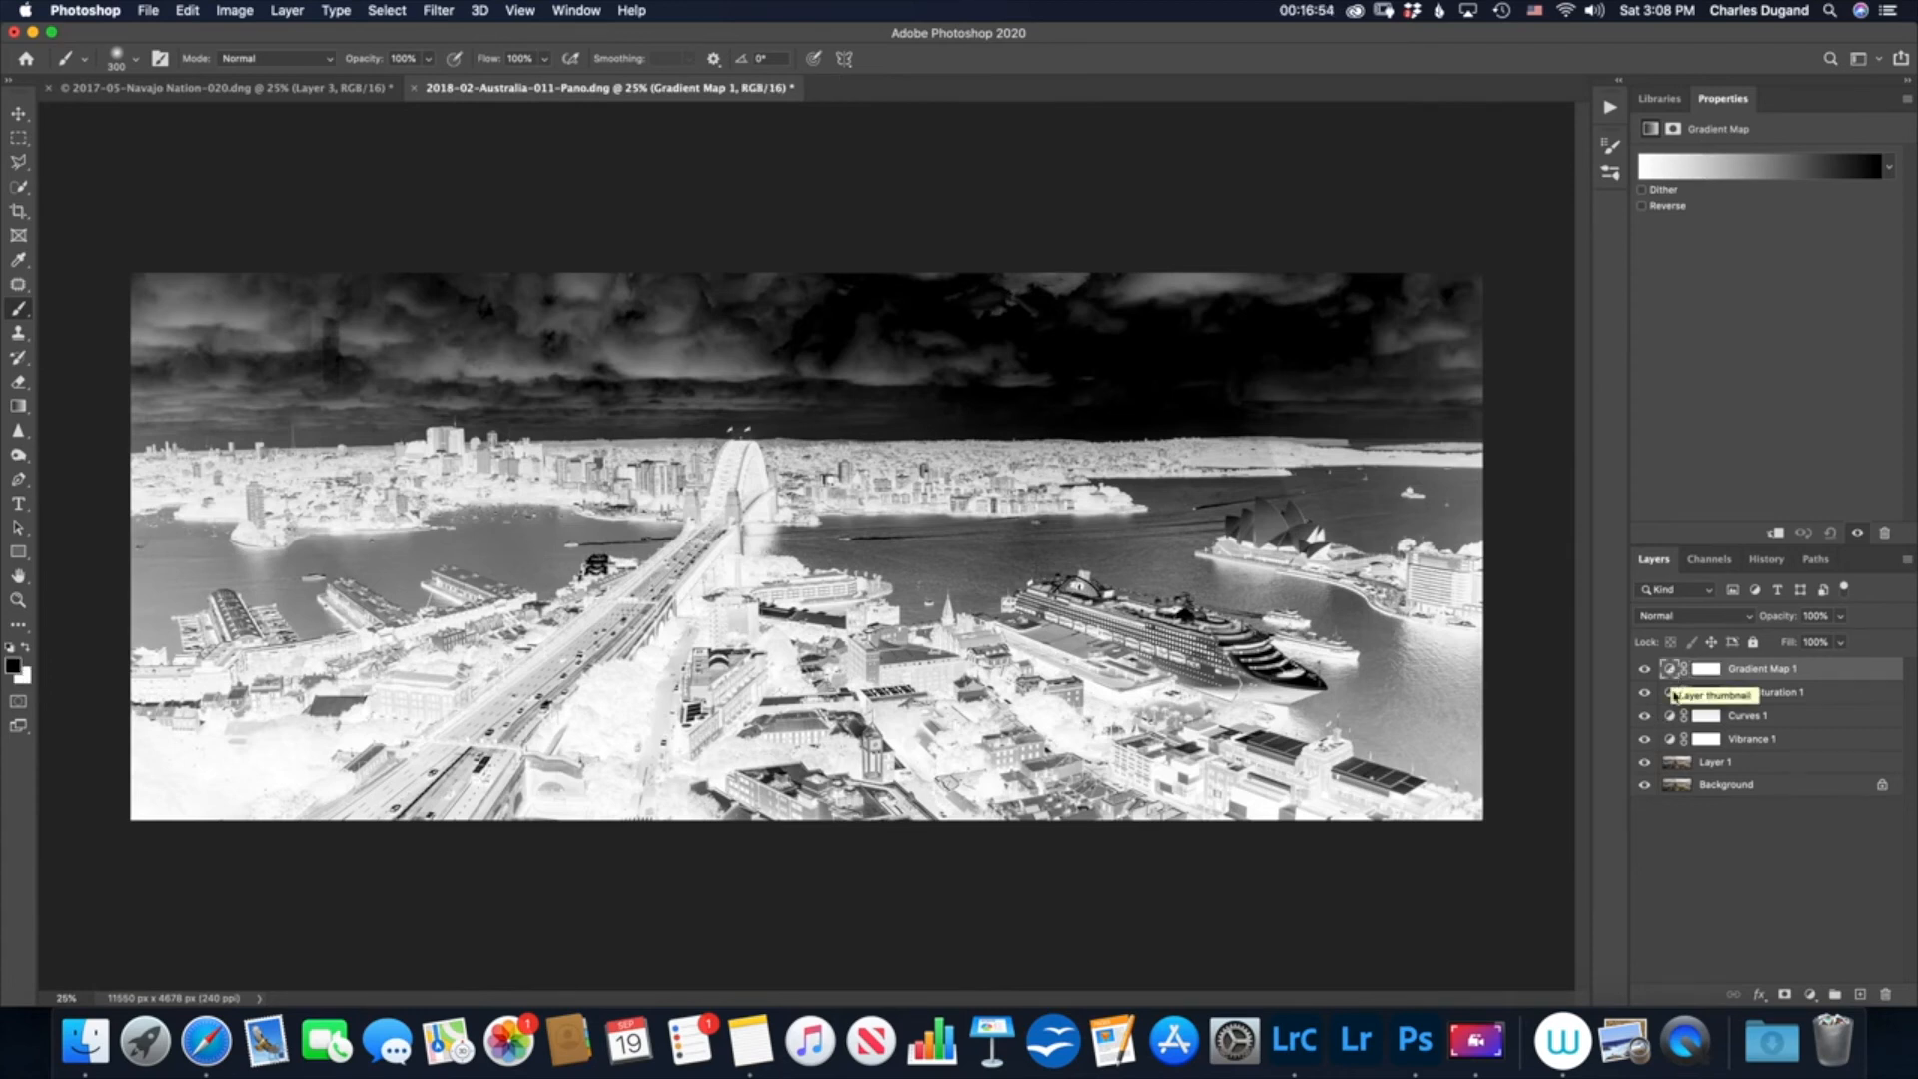
pyautogui.click(1673, 765)
pyautogui.press('super+i')
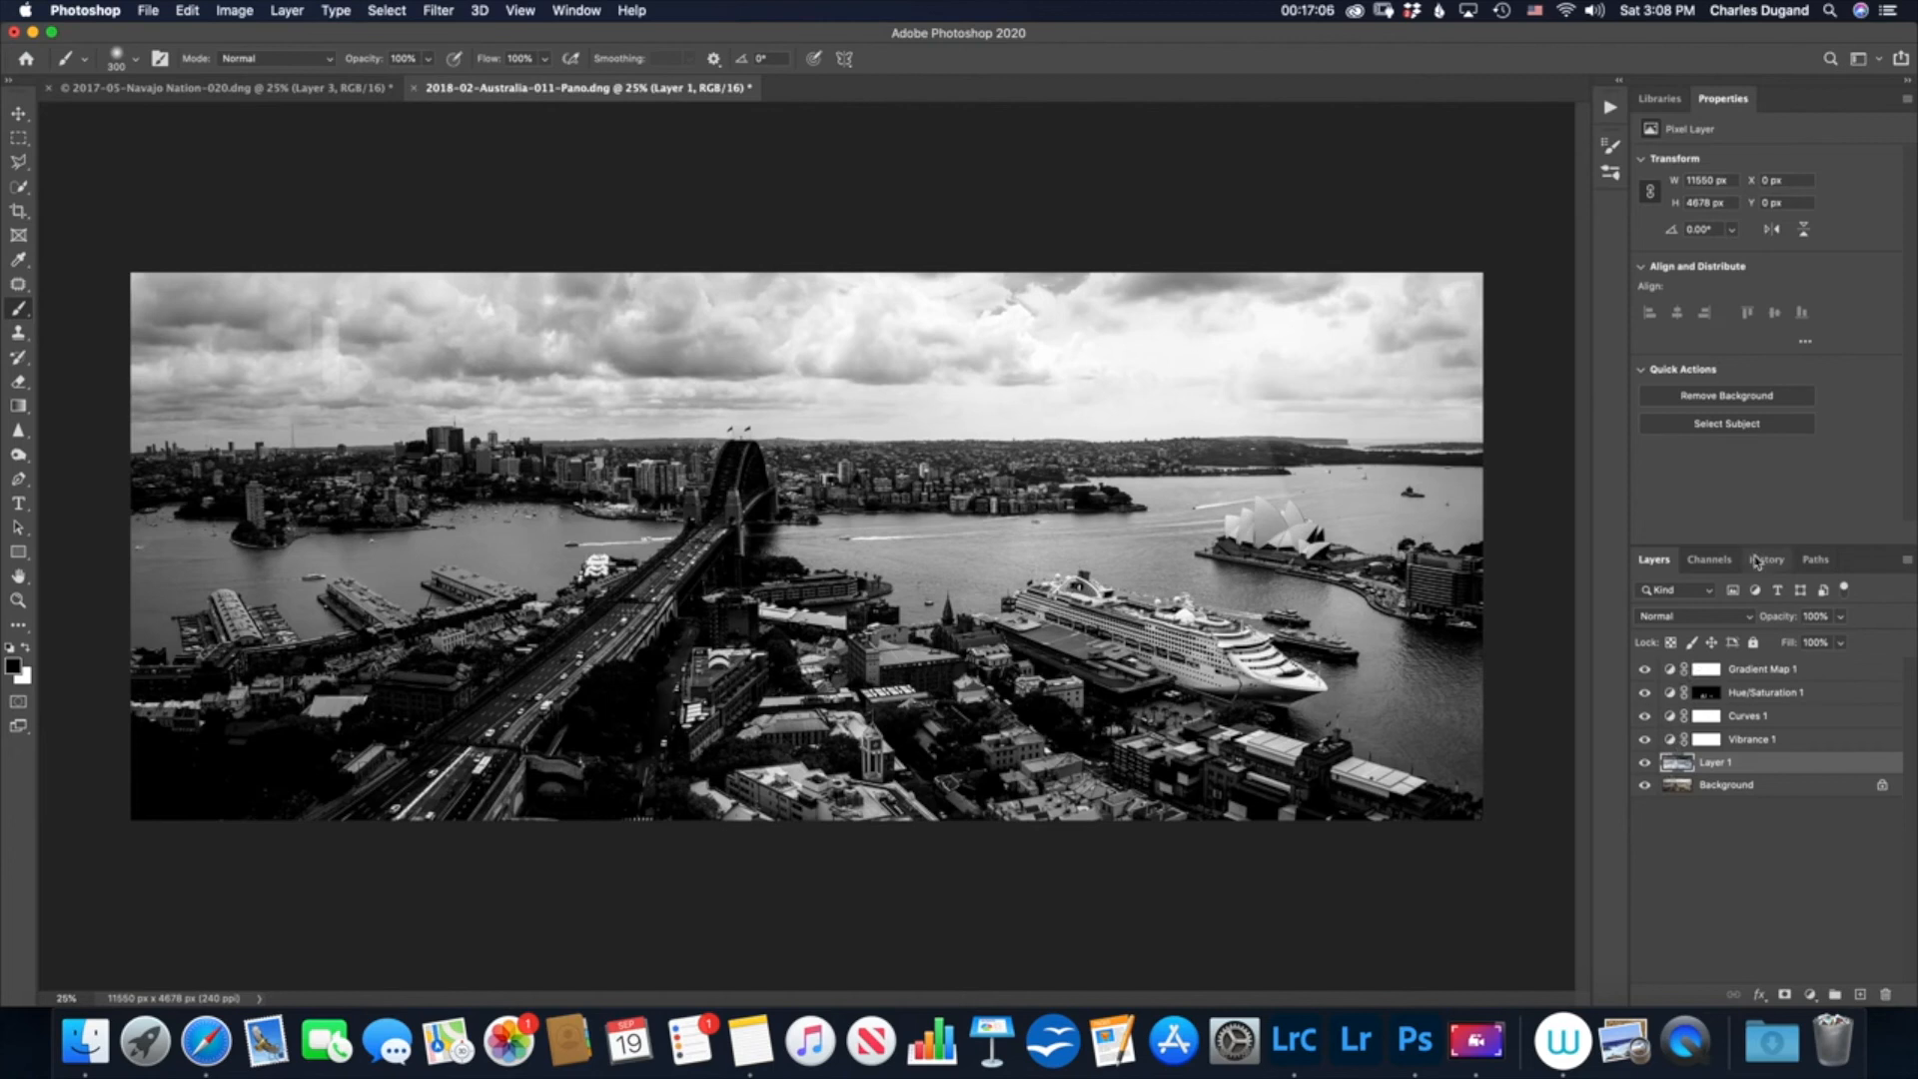
# Step: Try moving the white colour stop of the Gradient Map's gradient to location 27%
pyautogui.click(1667, 673)
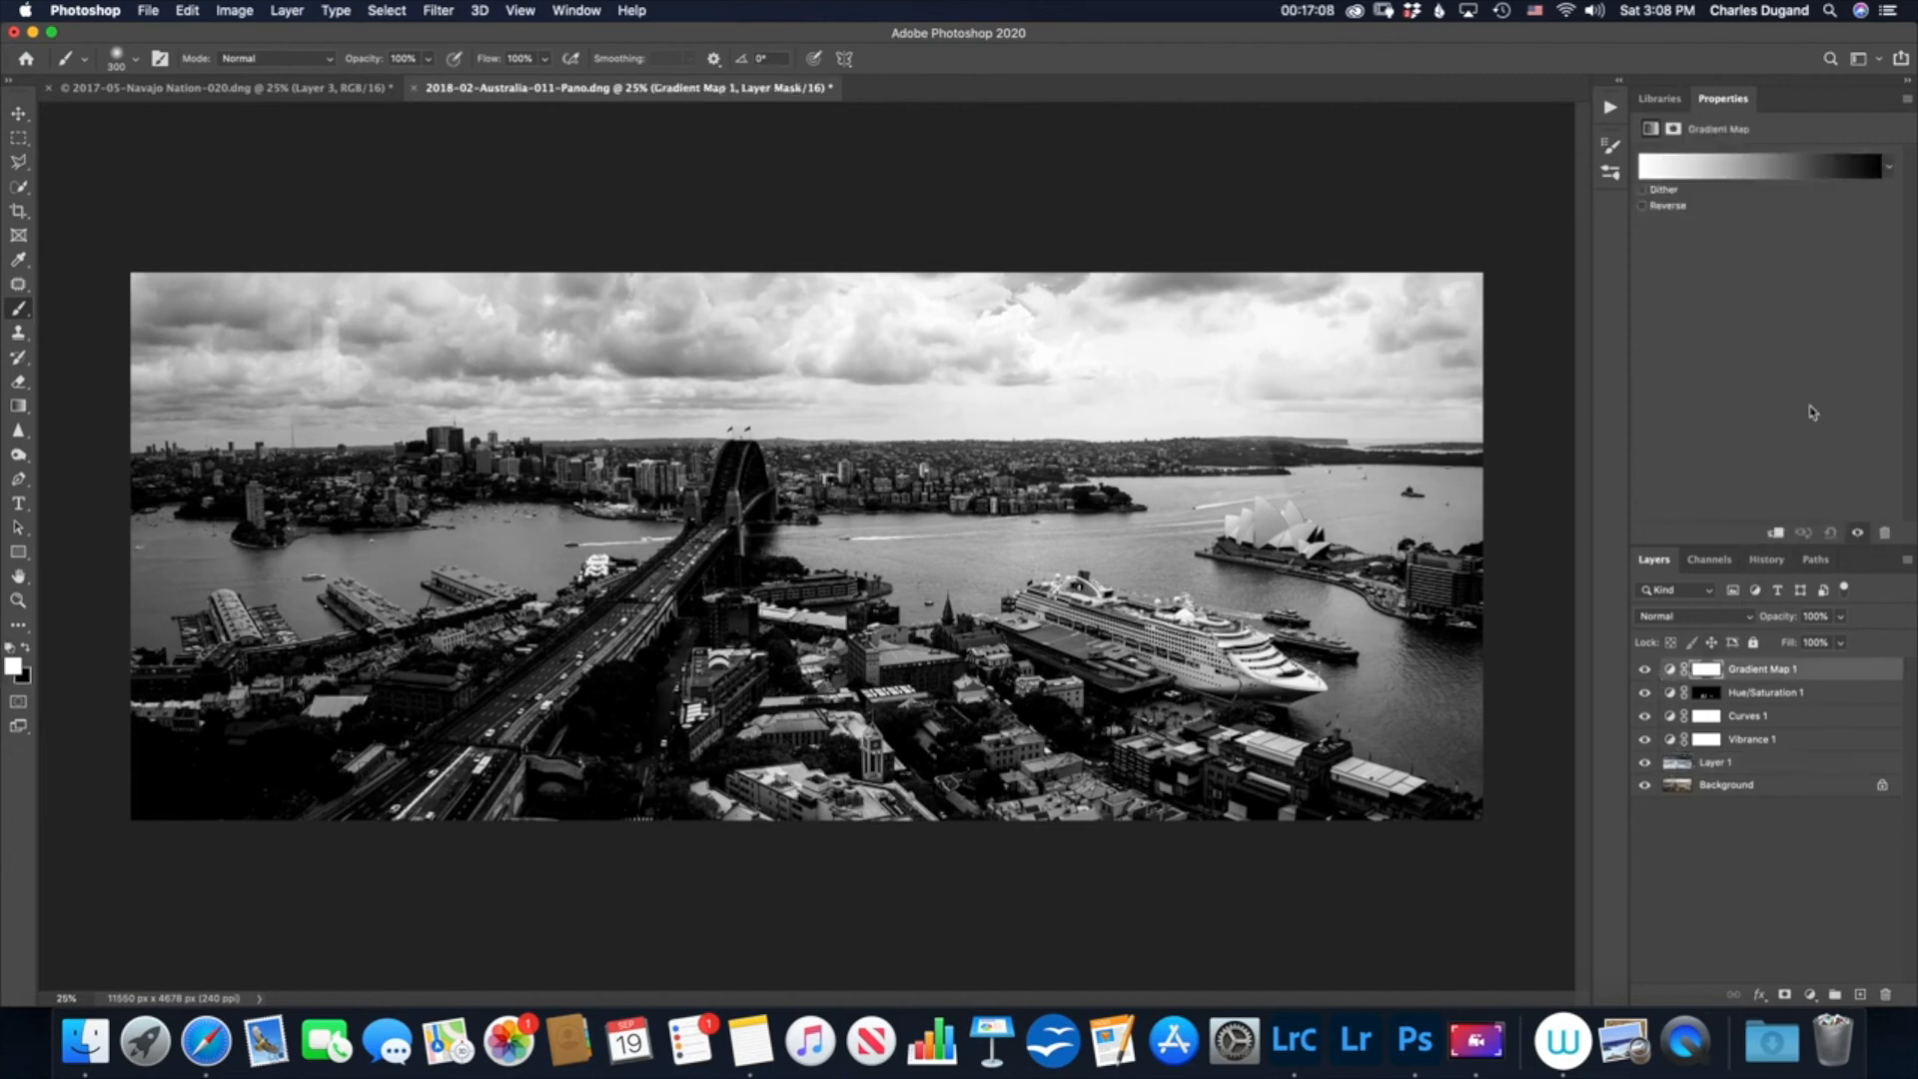
pyautogui.click(1836, 168)
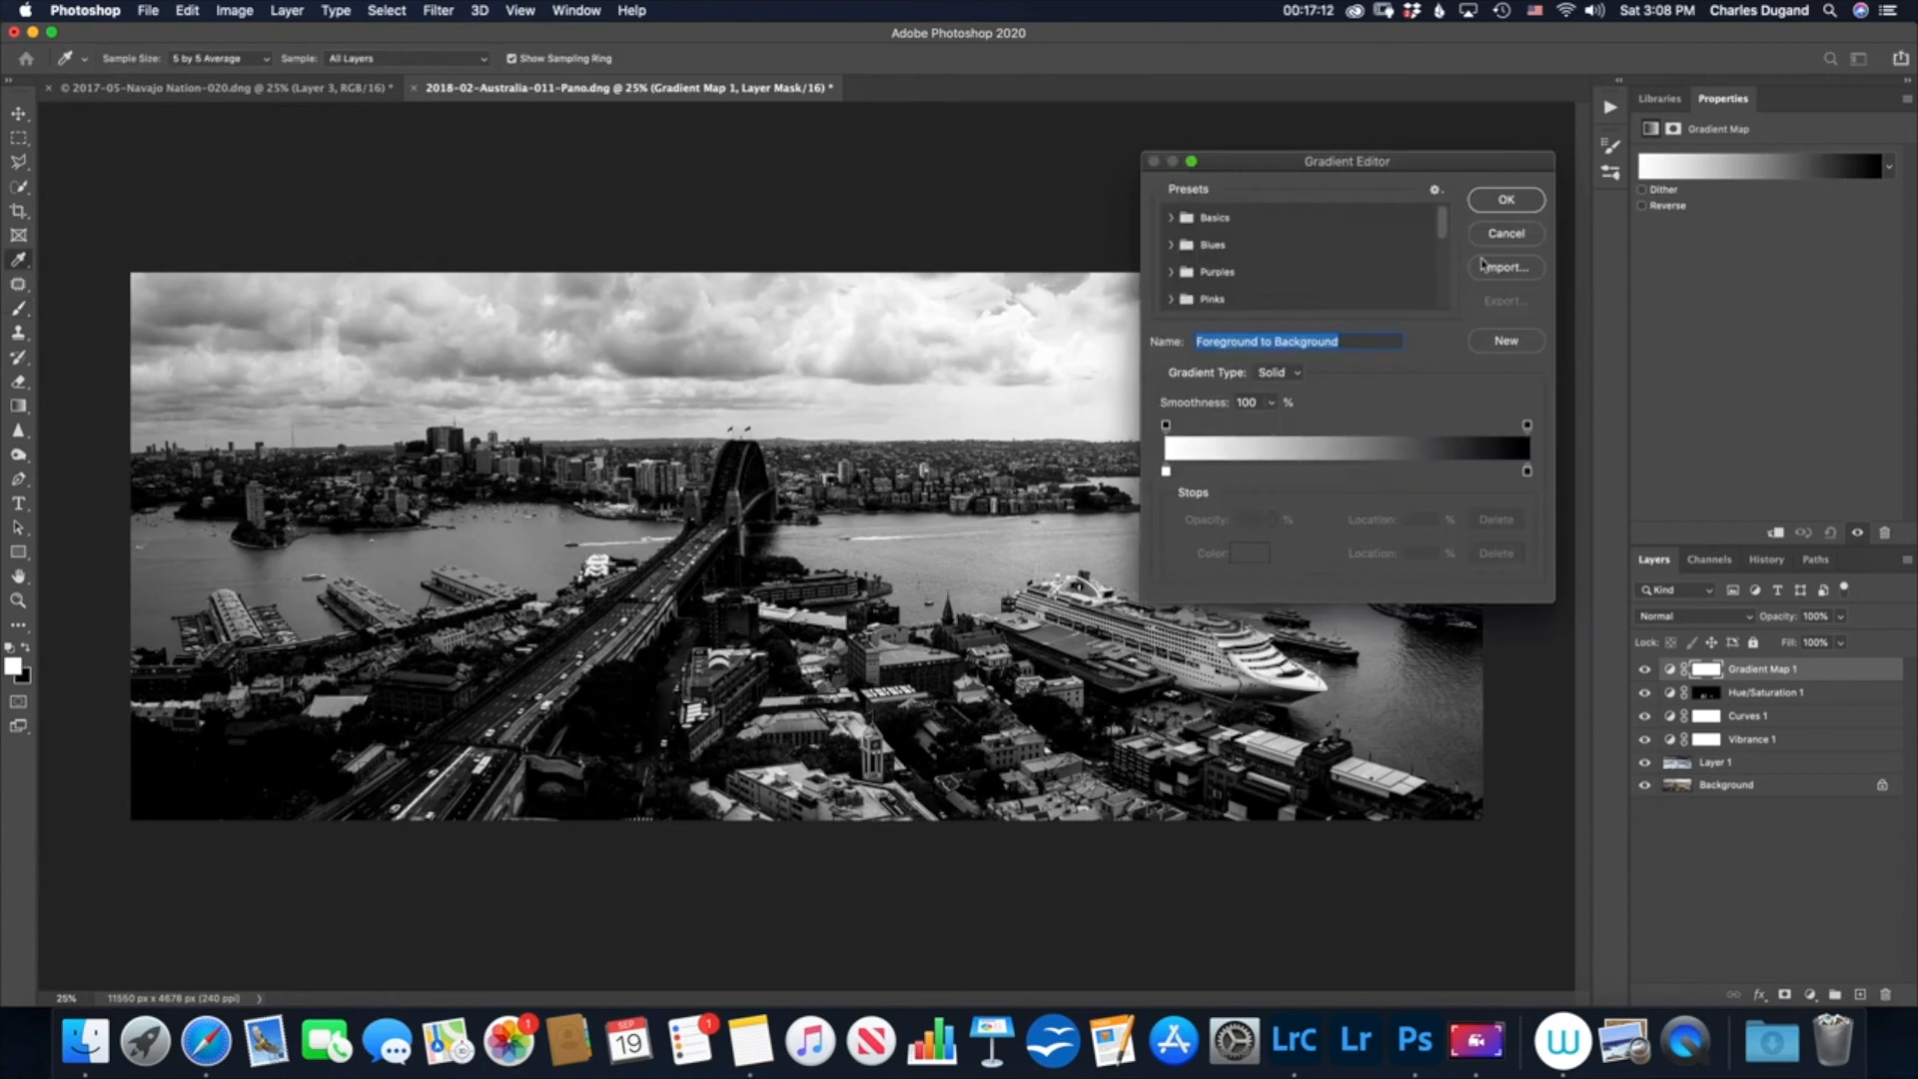
pyautogui.moveTo(1166, 474); pyautogui.dragTo(1197, 471)
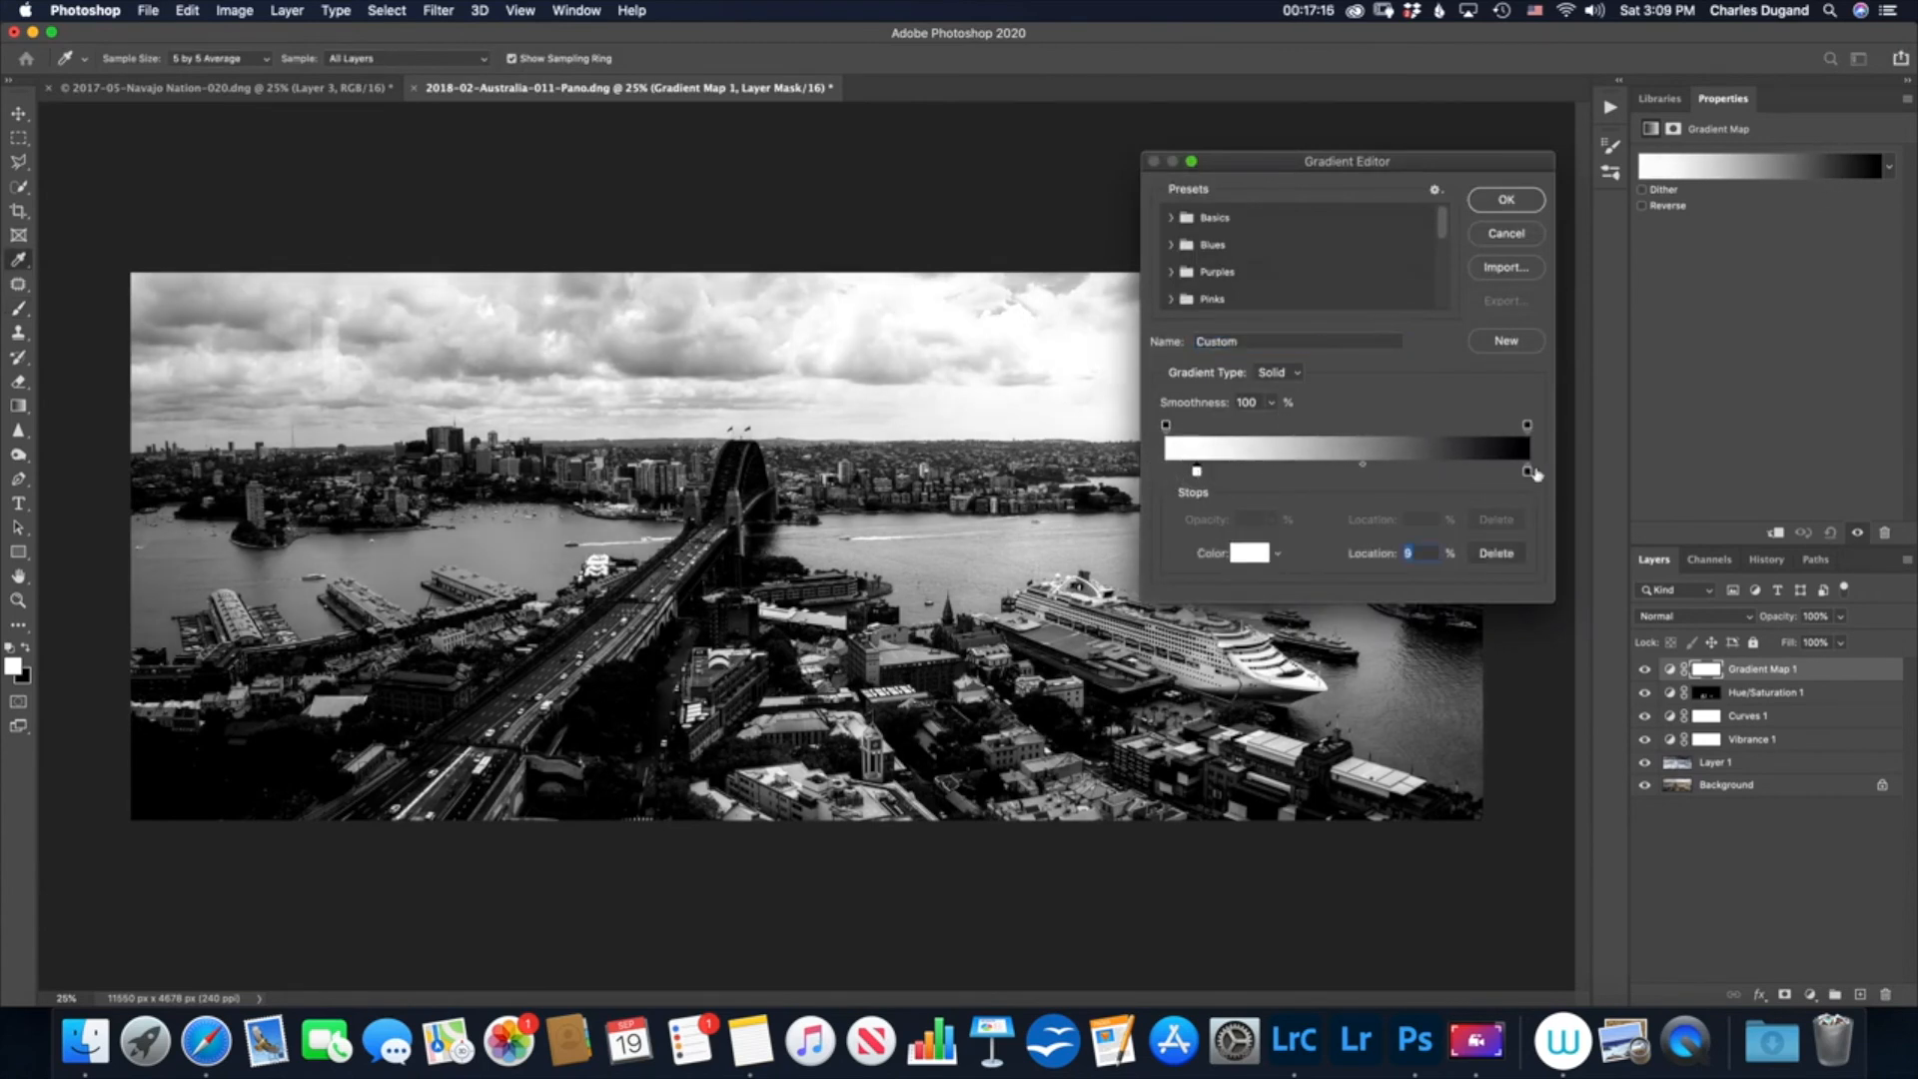
pyautogui.moveTo(1535, 474)
pyautogui.mouseDown()
pyautogui.moveTo(1488, 476)
pyautogui.moveTo(1528, 474)
pyautogui.mouseUp()
pyautogui.moveTo(1198, 473); pyautogui.dragTo(1266, 479)
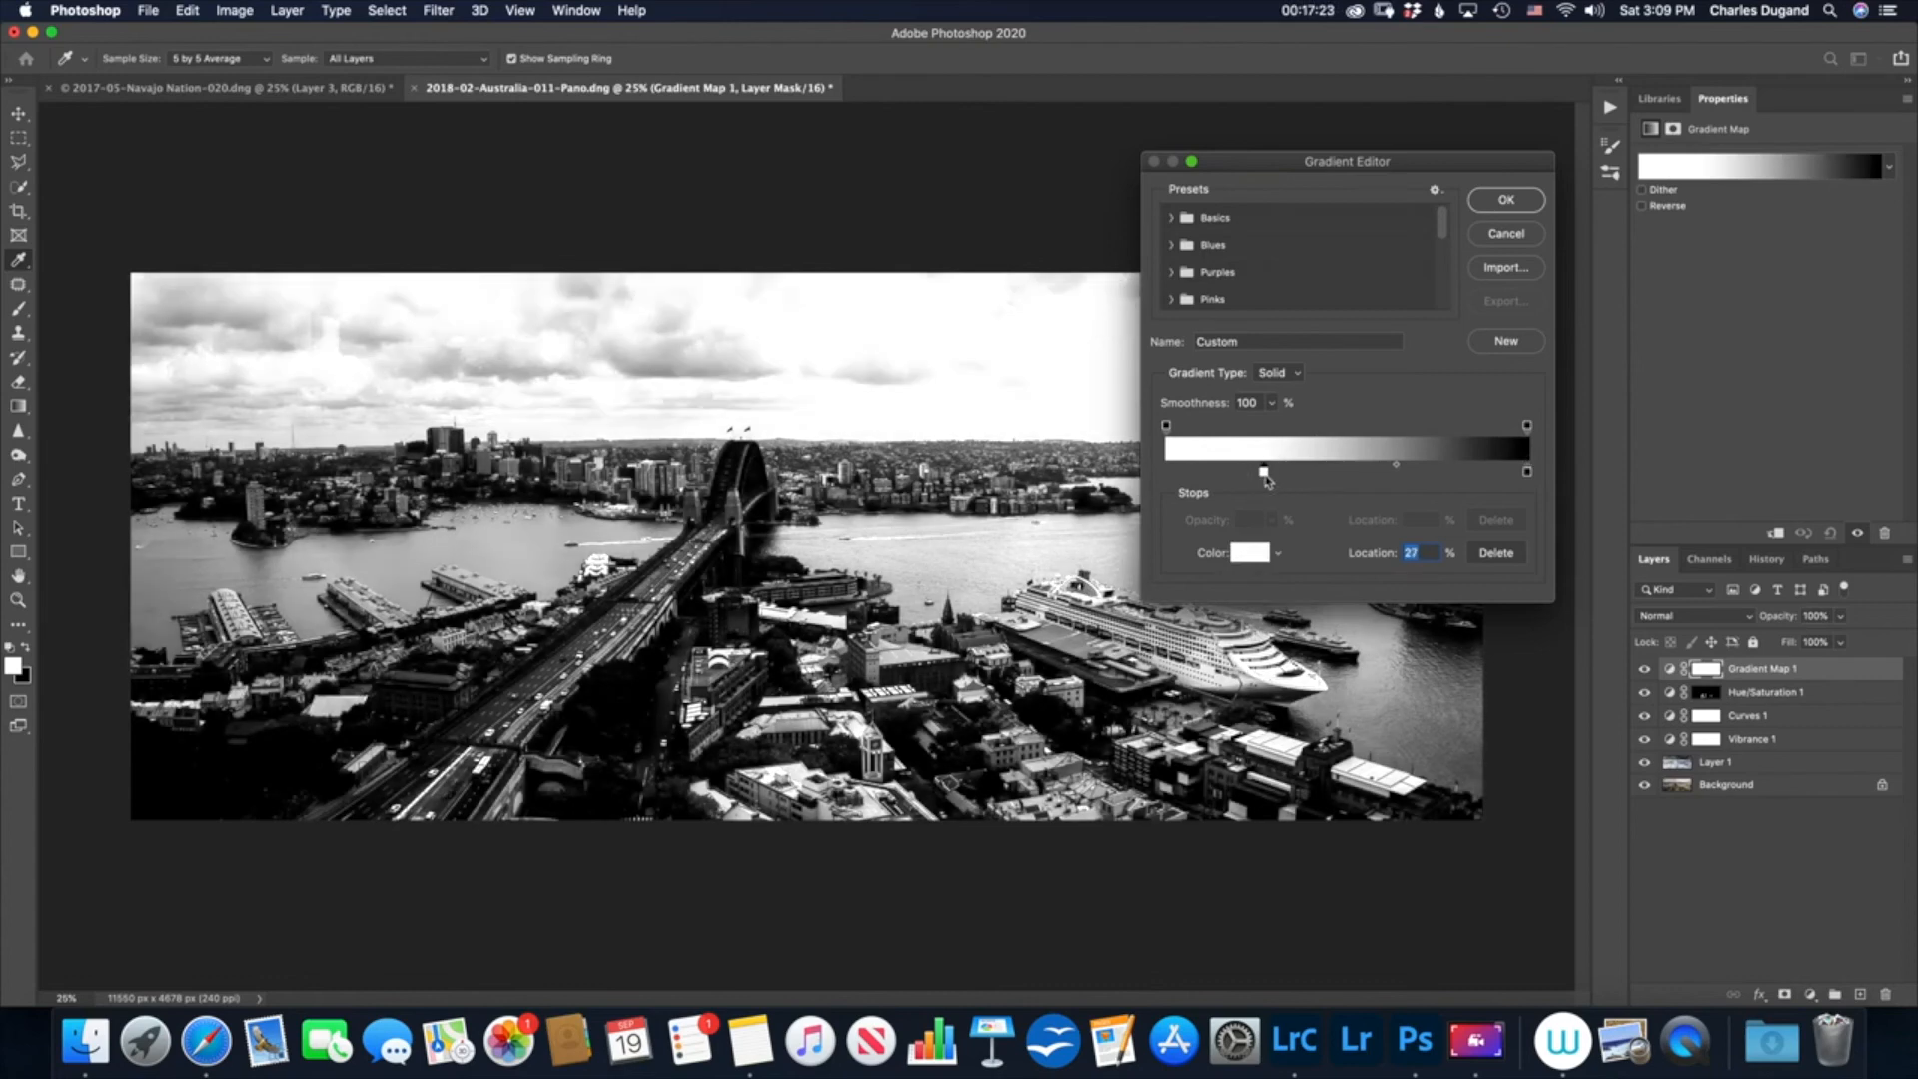
pyautogui.click(1508, 201)
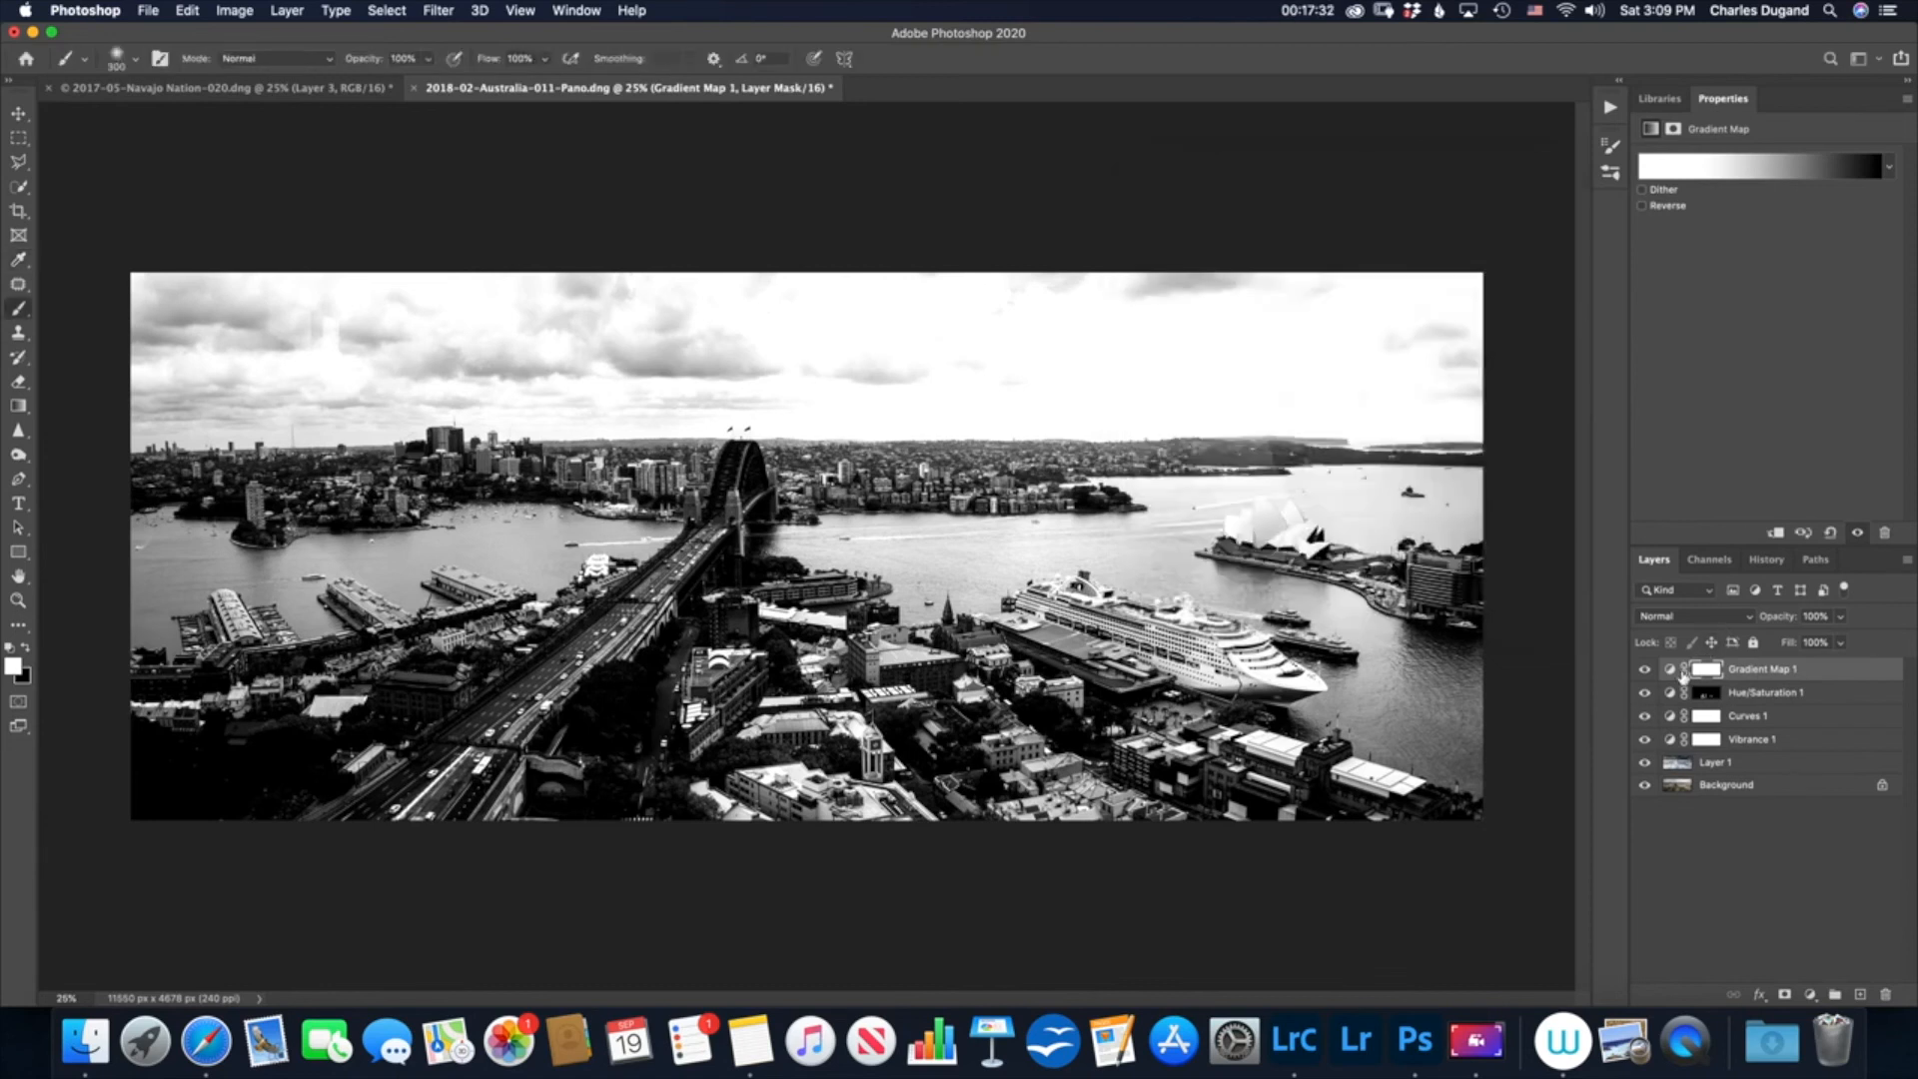
# Step: Delete the Gradient Map adjustment layer and invert the pixels of Layer 1 back to their original colours
pyautogui.moveTo(1682, 676); pyautogui.dragTo(1887, 993)
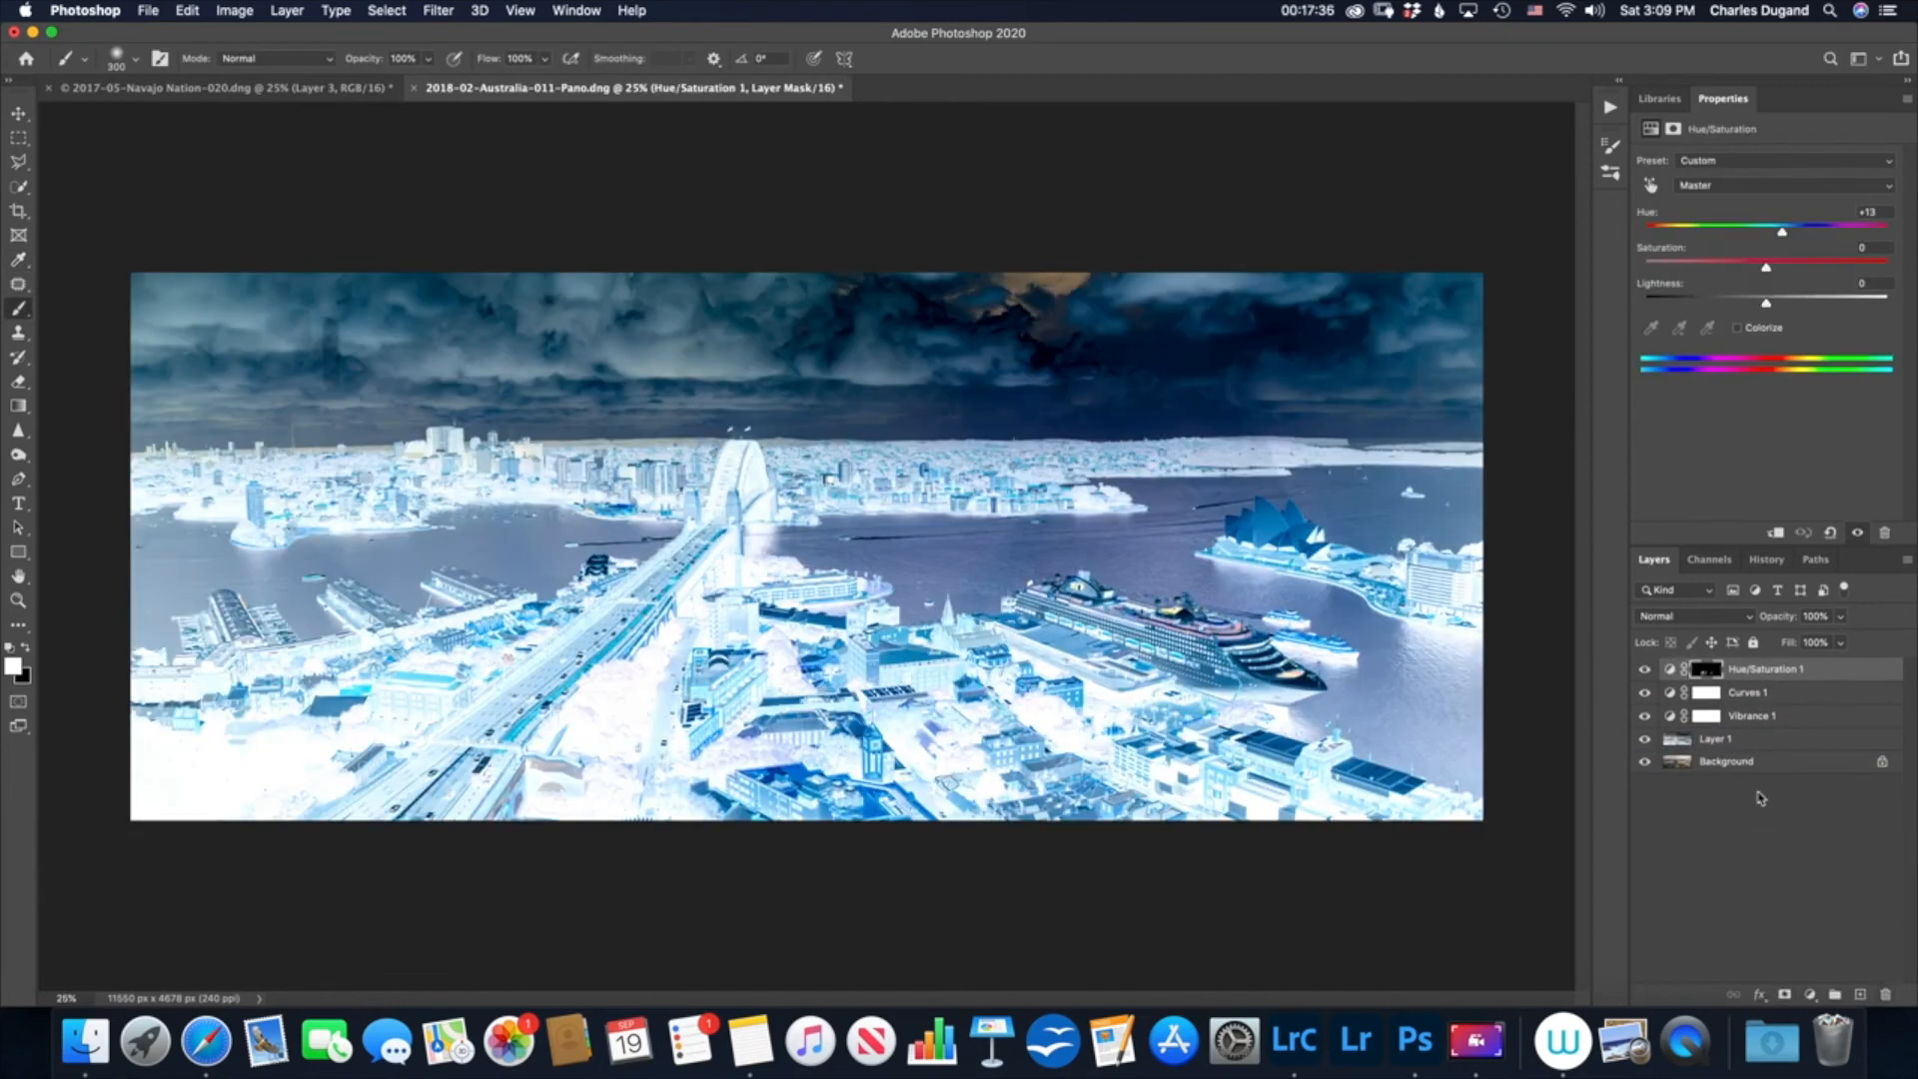
pyautogui.click(1666, 740)
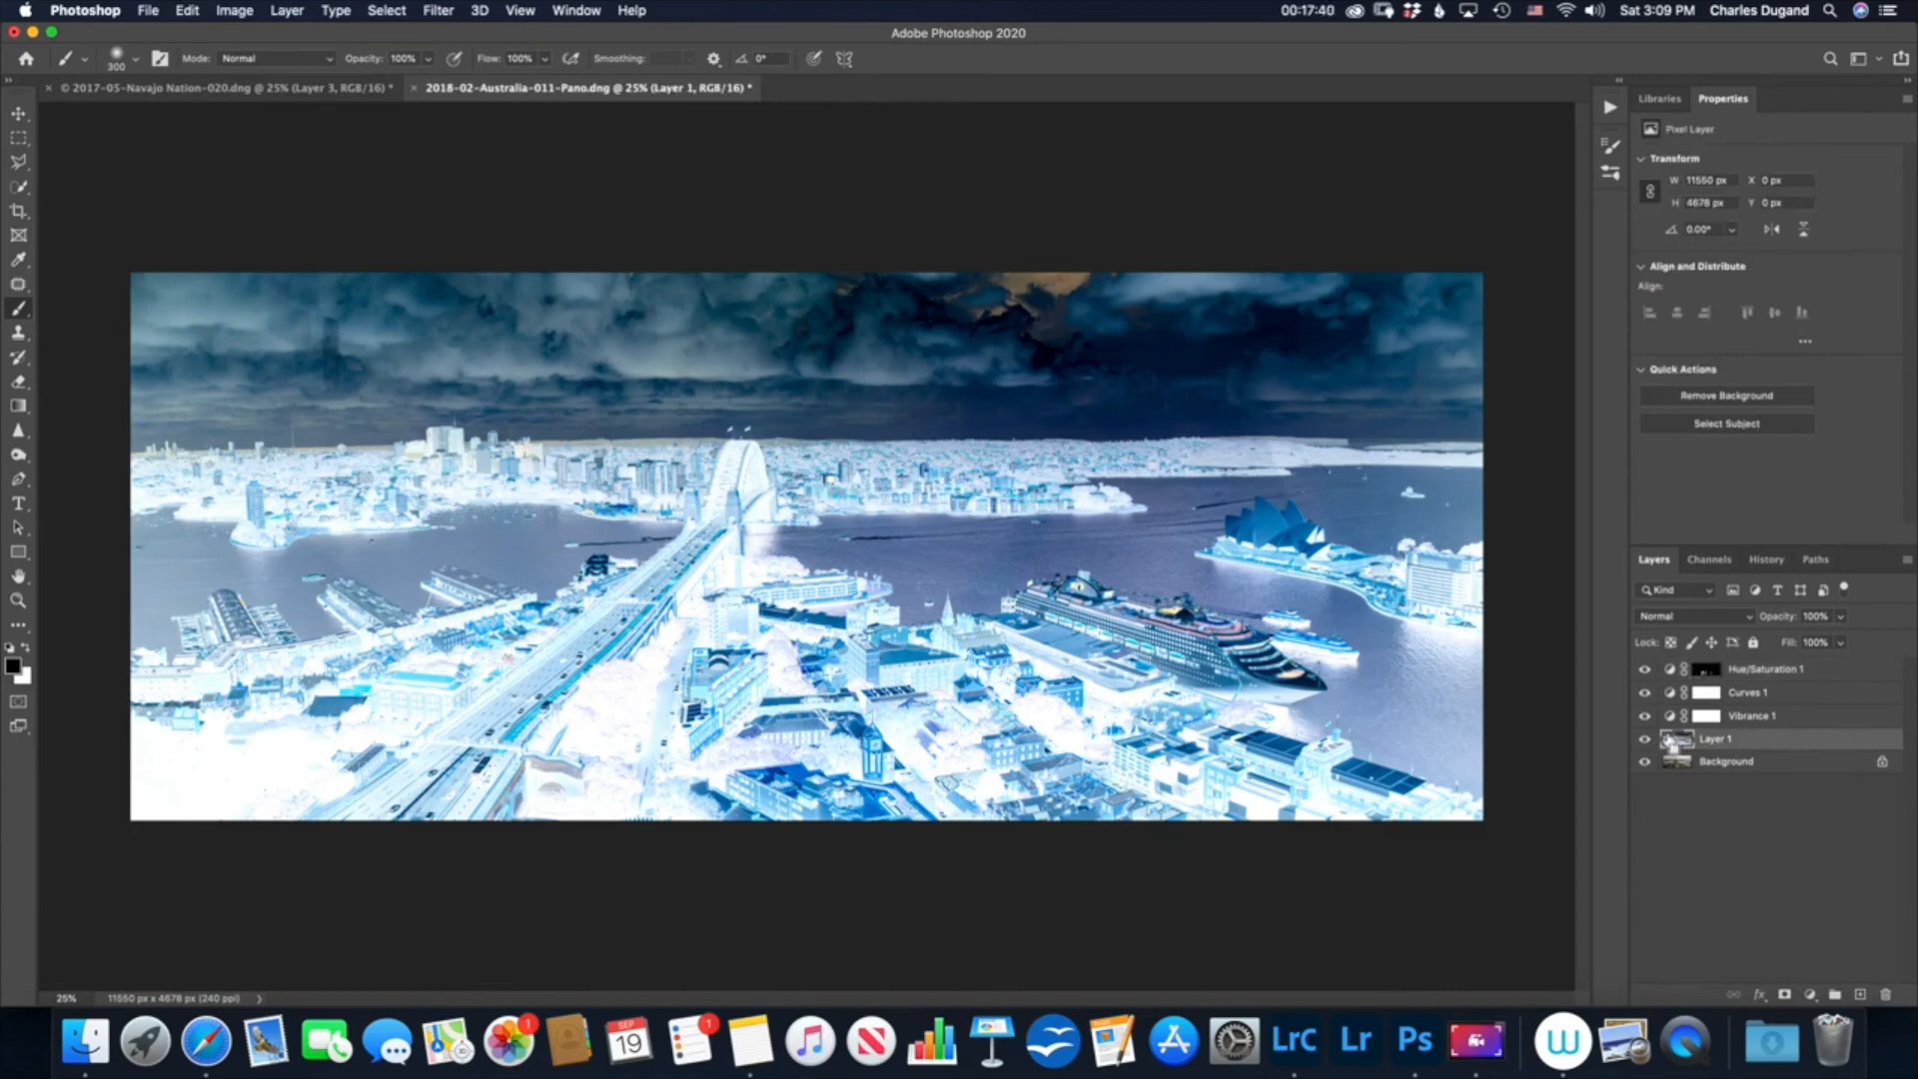
pyautogui.press('super+i')
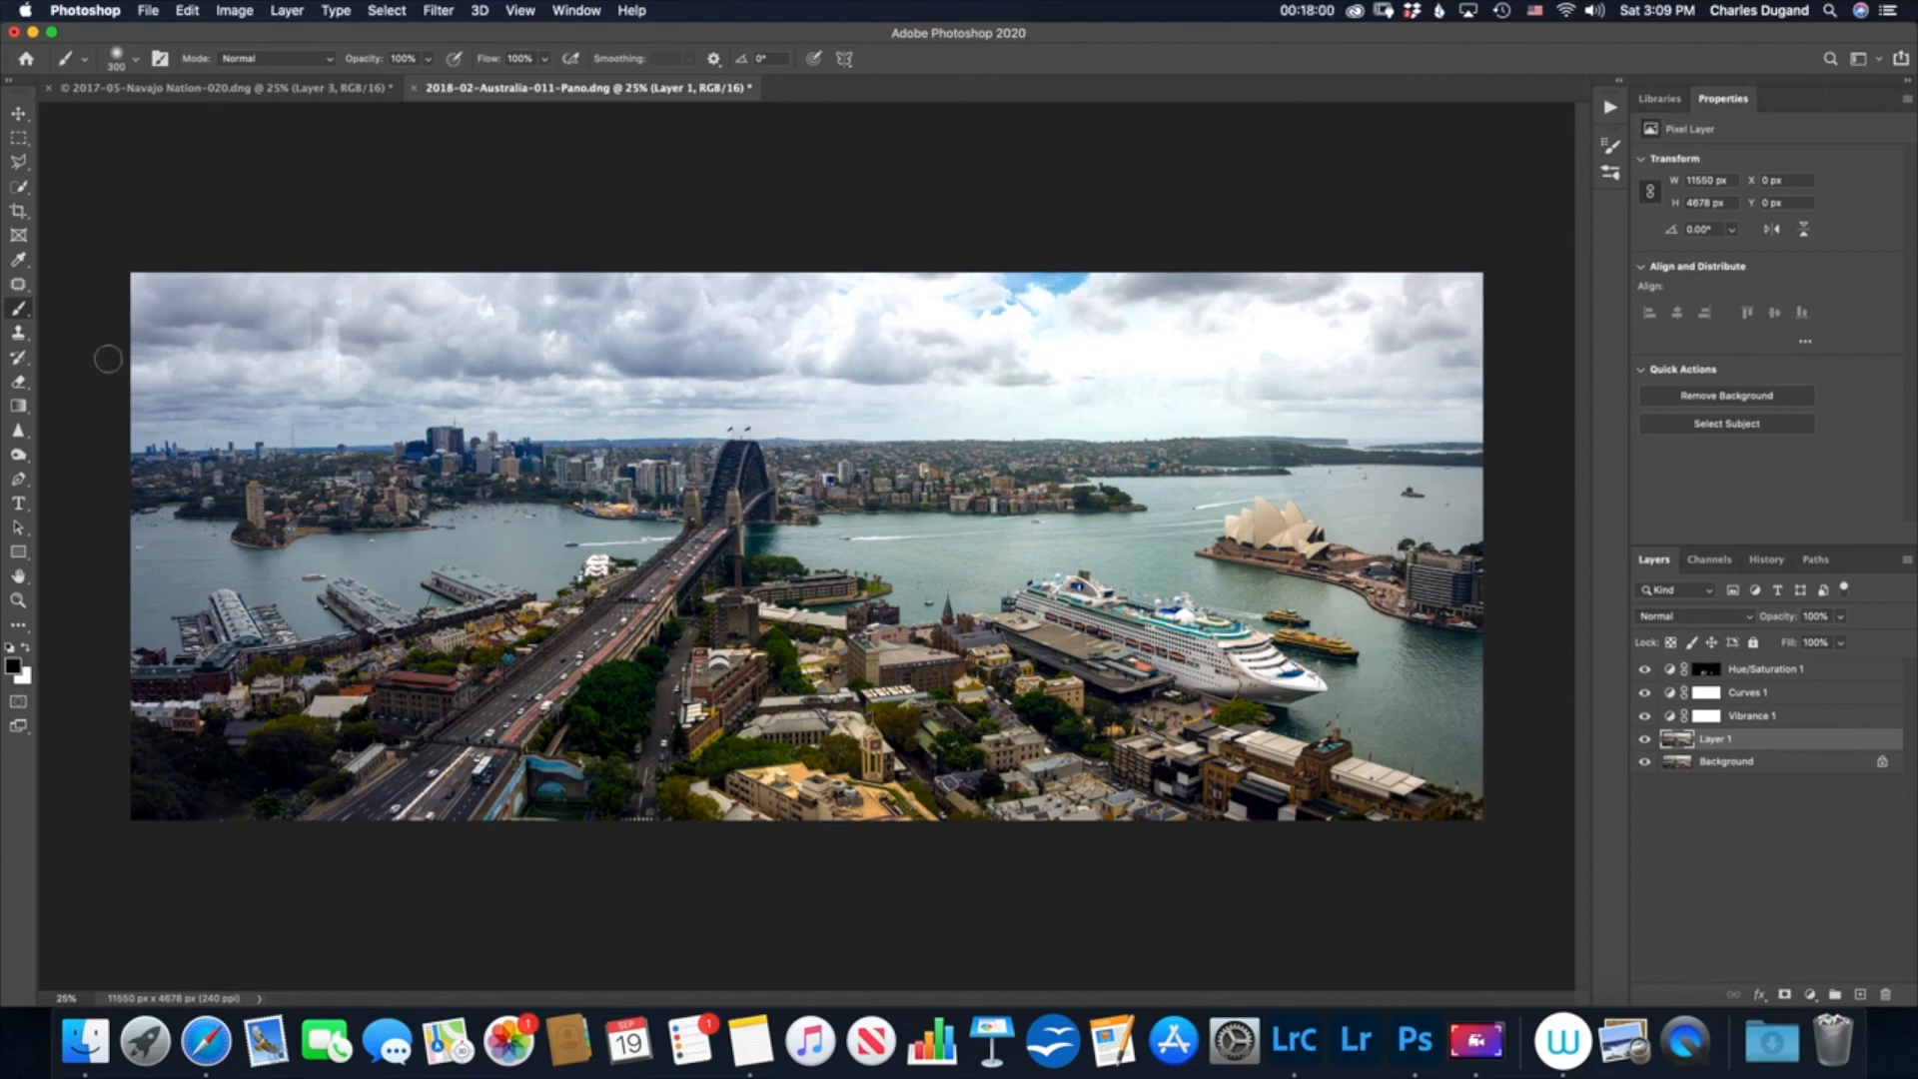
# Step: Copy the sky from Layer 1 to a new layer using the Quick Selection tool, and check that layer on its own
pyautogui.click(14, 186)
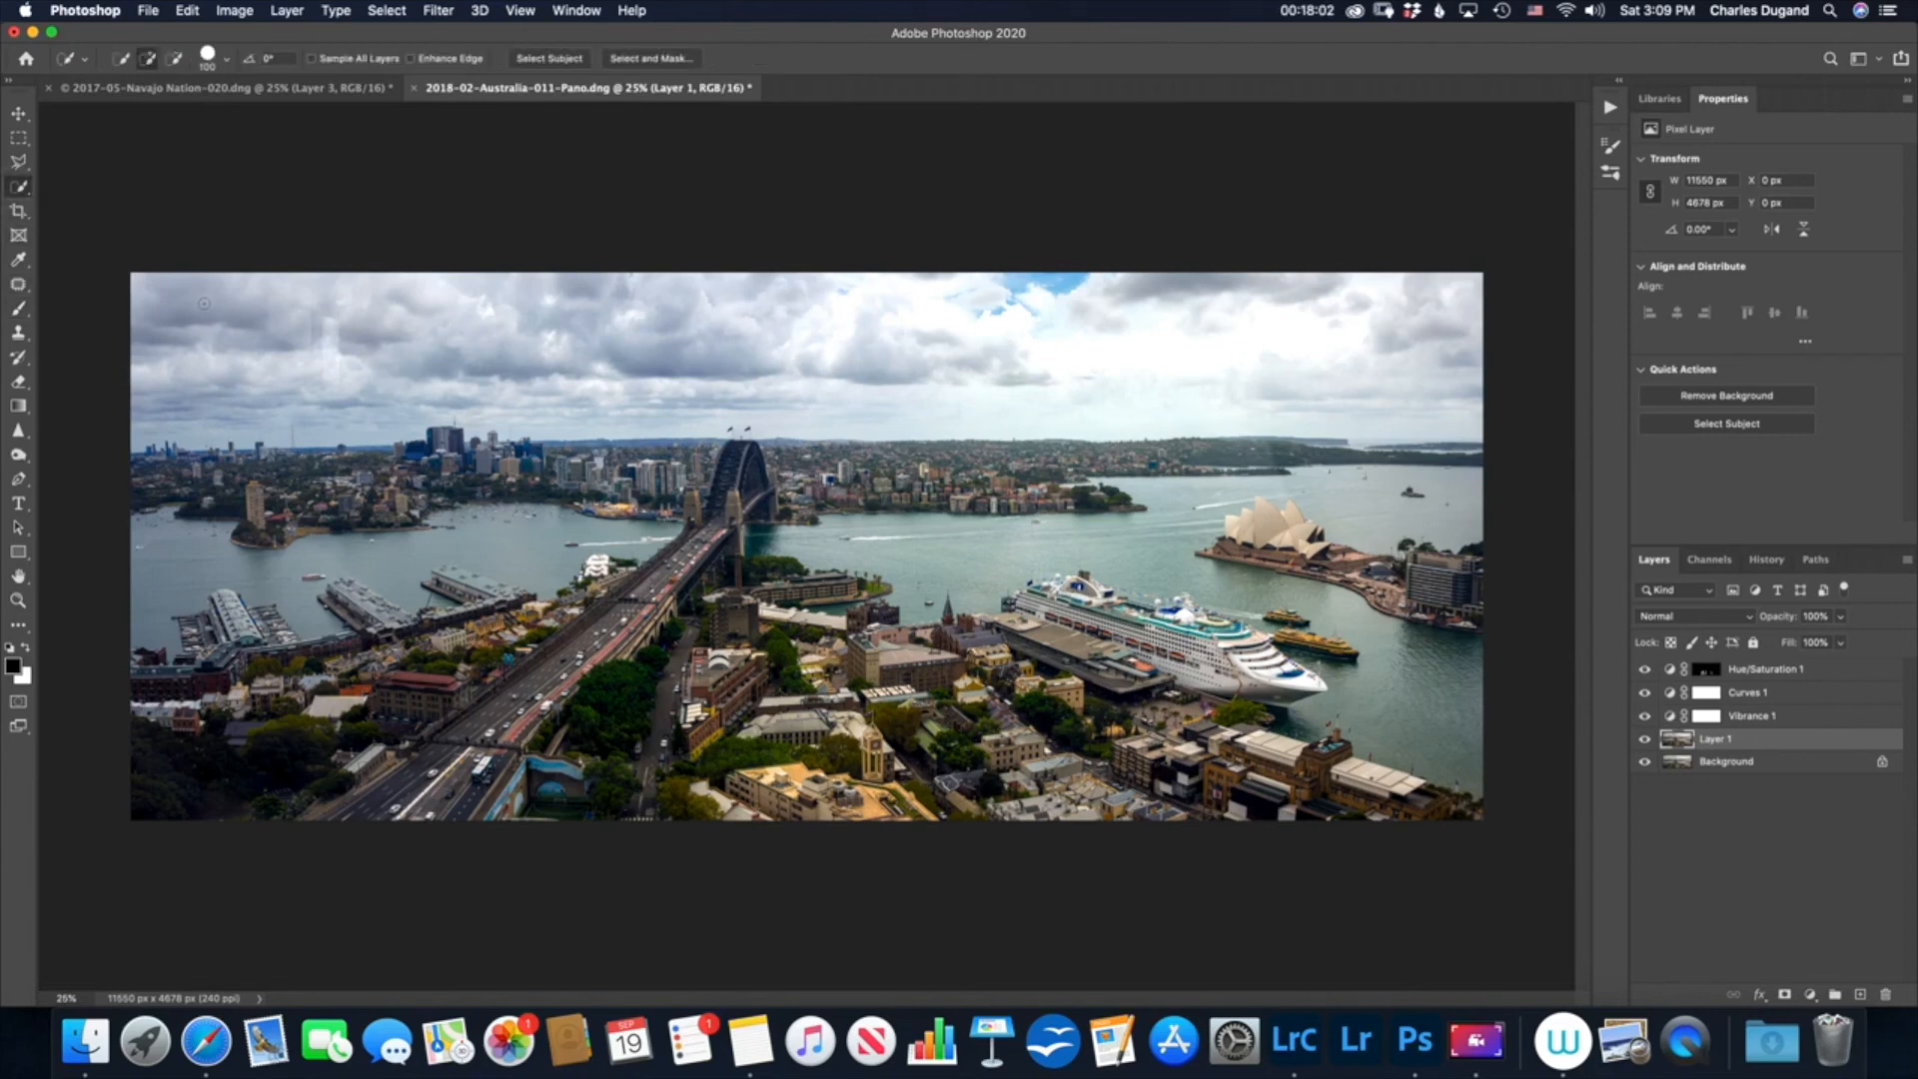
pyautogui.moveTo(244, 309); pyautogui.dragTo(1318, 325)
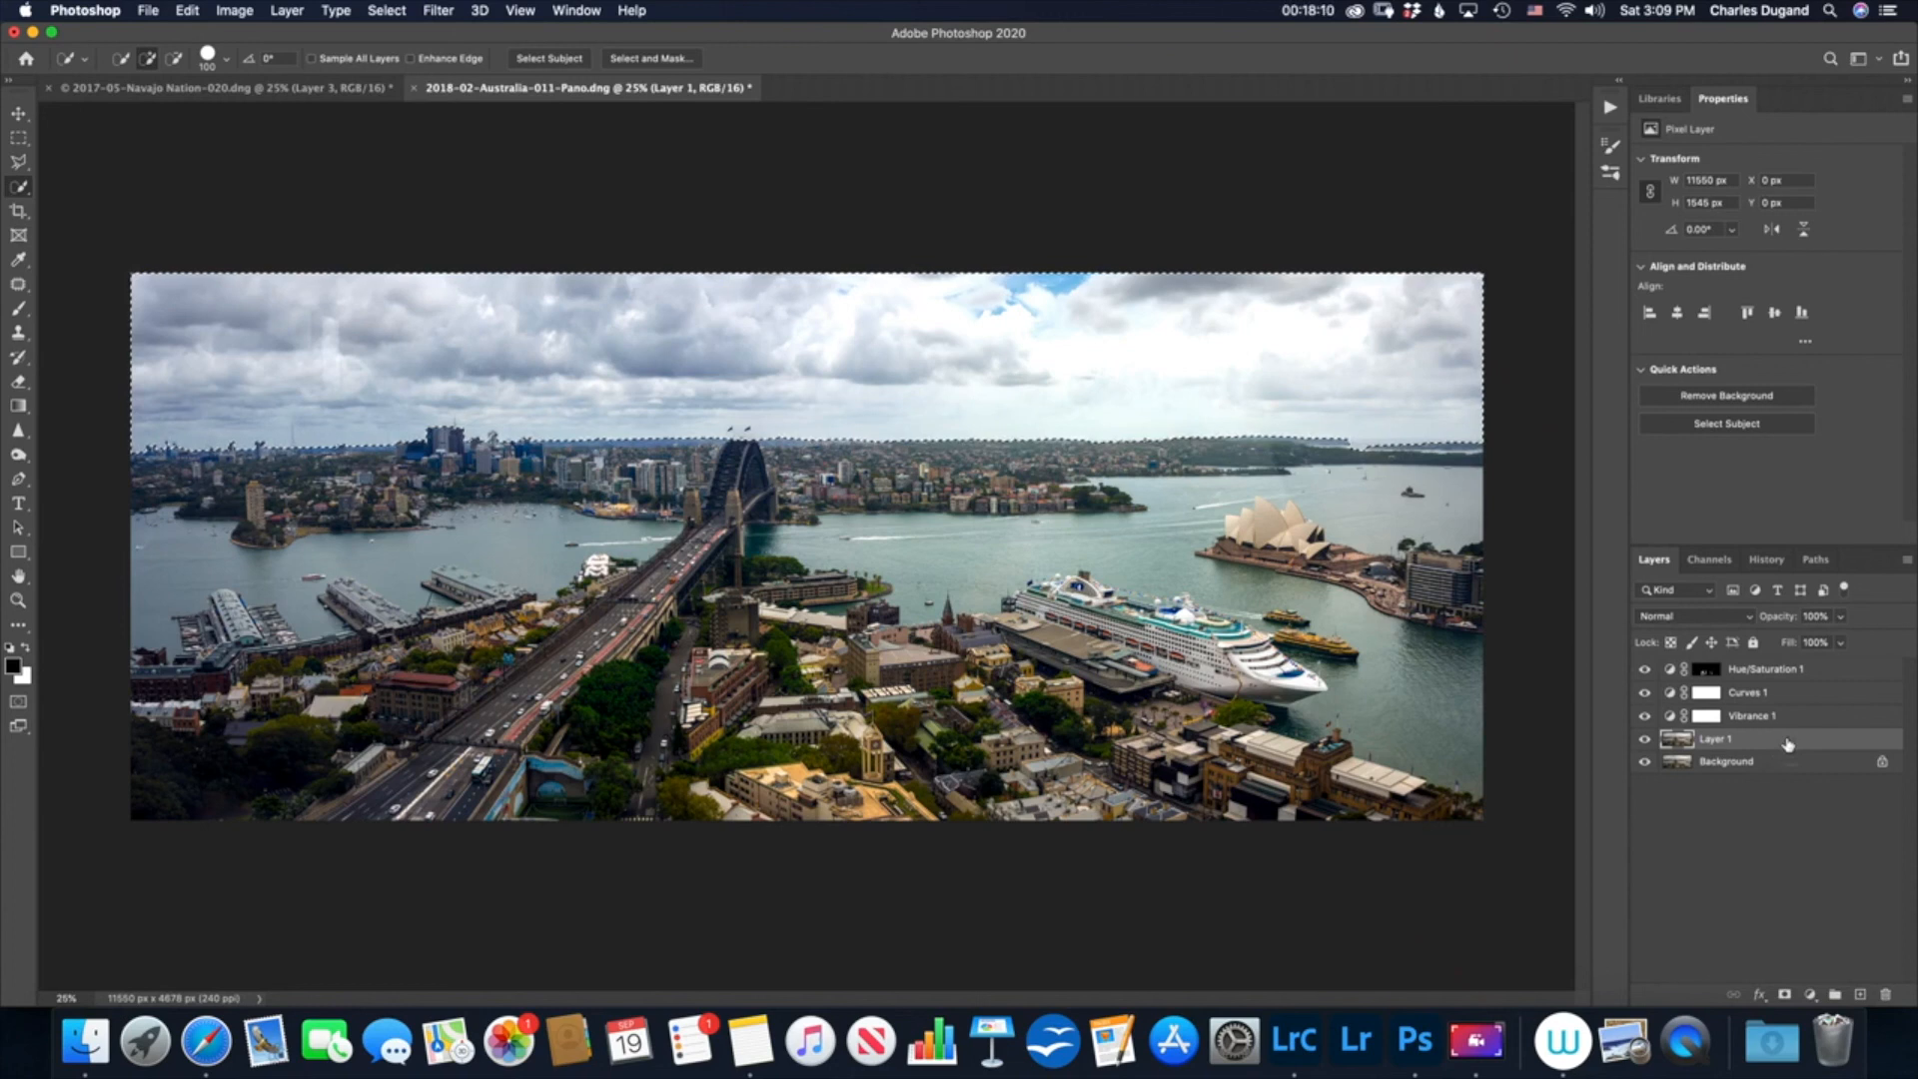
pyautogui.press('super+j')
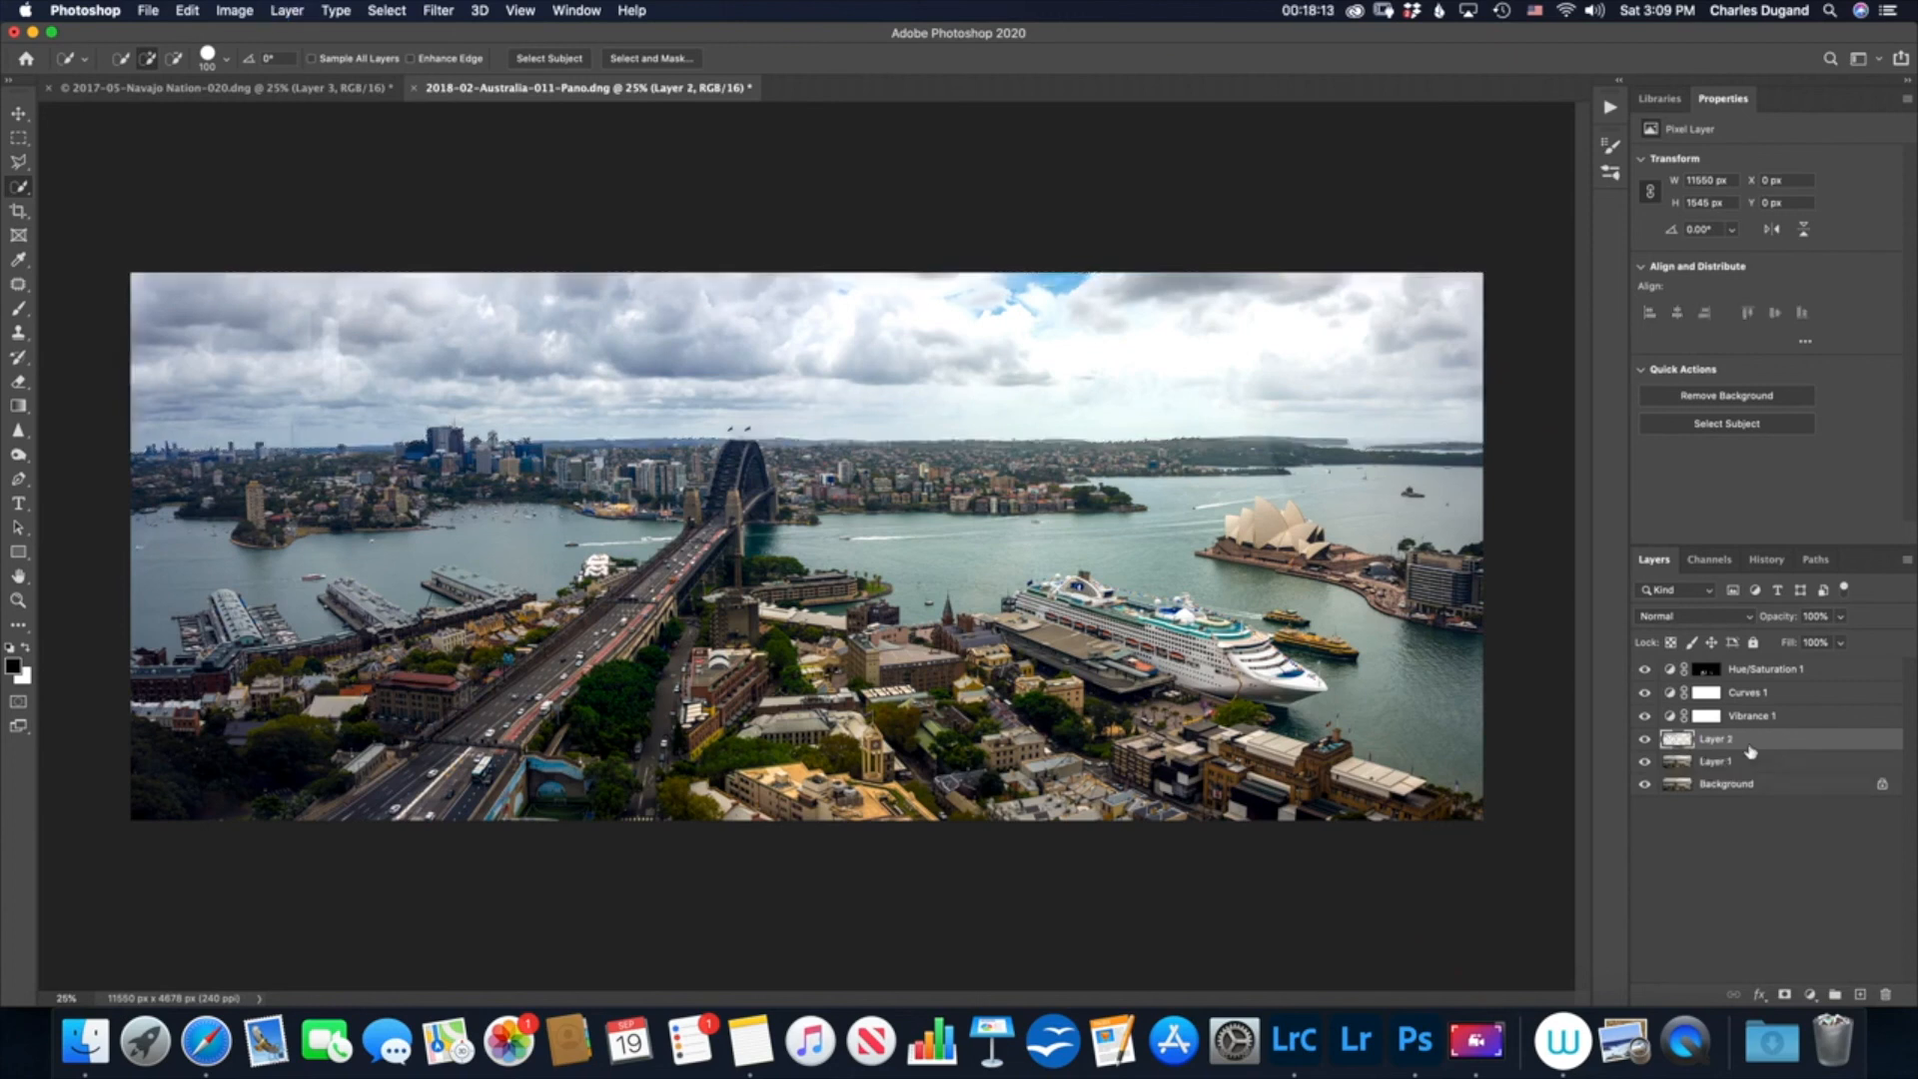
pyautogui.keyDown('alt'); pyautogui.click(1645, 740); pyautogui.keyUp('alt')
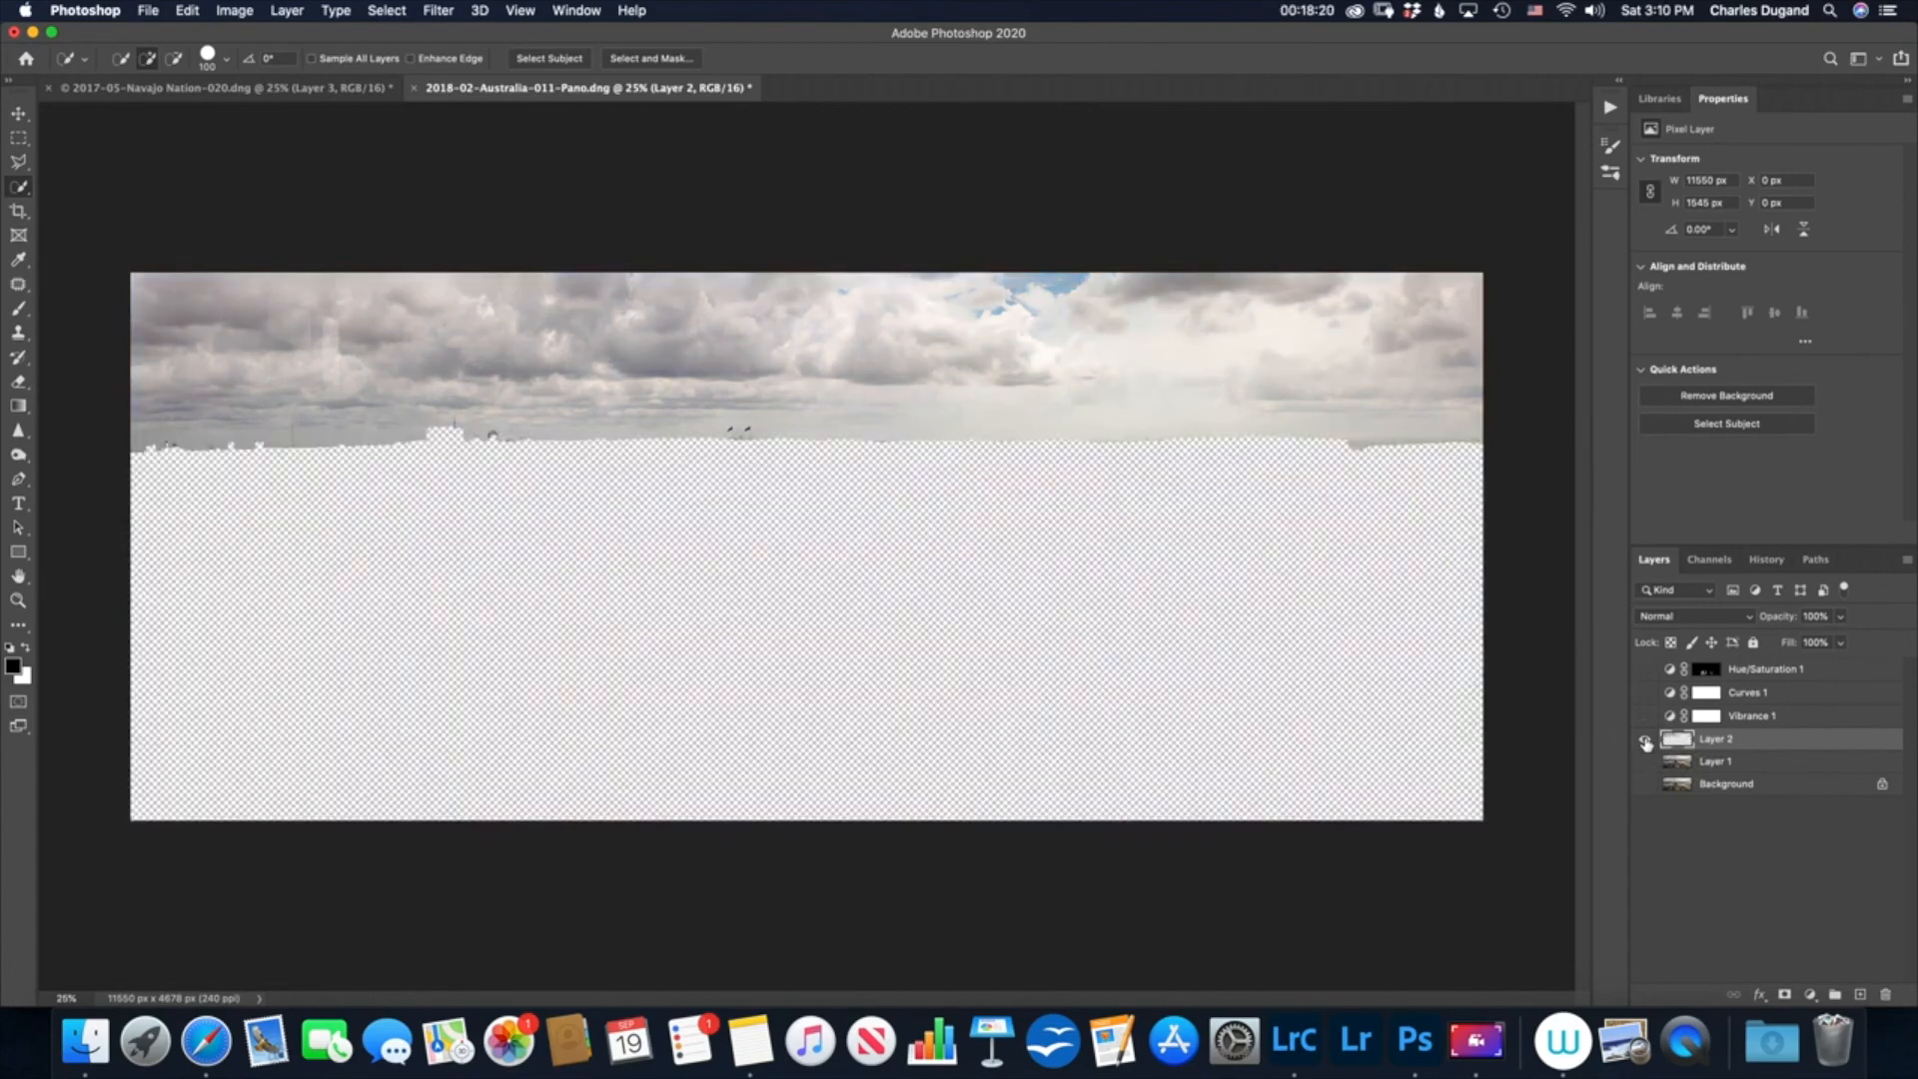
pyautogui.keyDown('alt'); pyautogui.click(1646, 741); pyautogui.keyUp('alt')
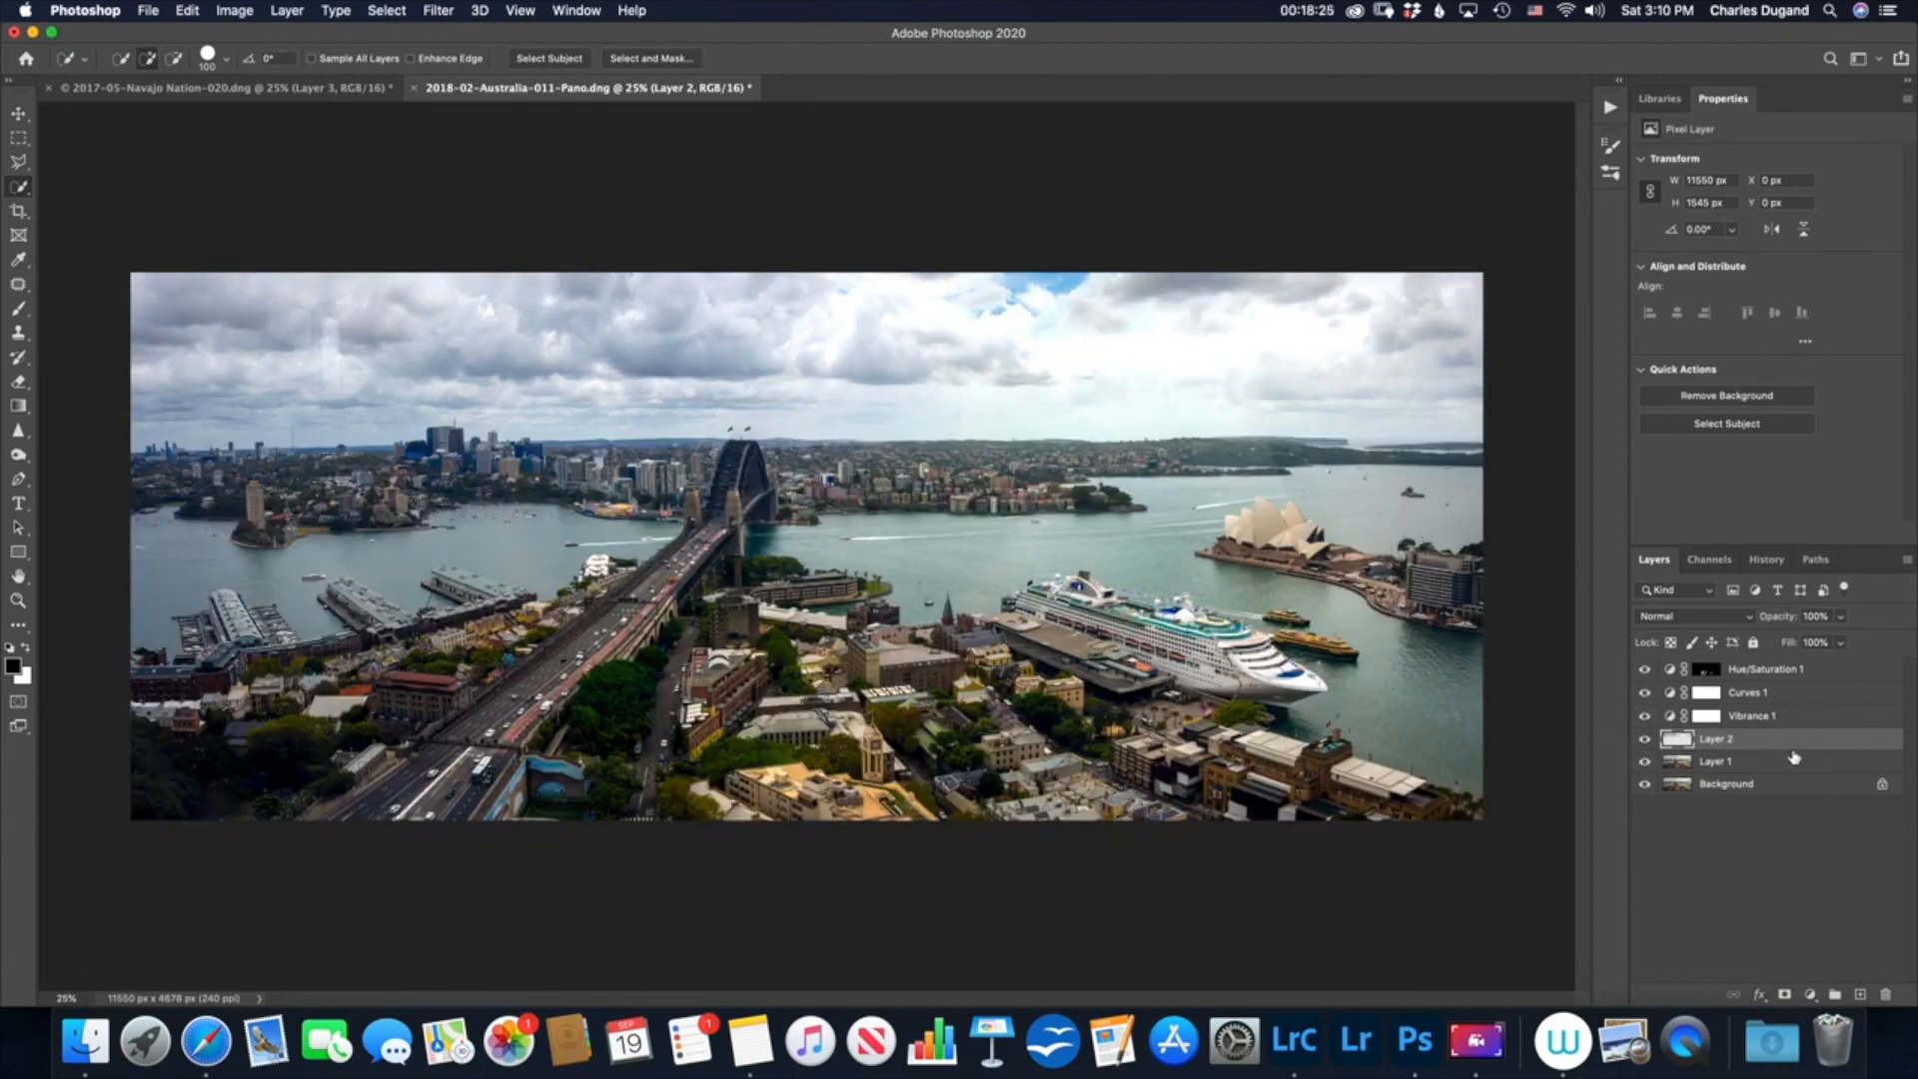
# Step: Add a Curves adjustment layer above the sky layer and bend it into an S-curve with a midtone point at input 133, output 118
pyautogui.click(1810, 995)
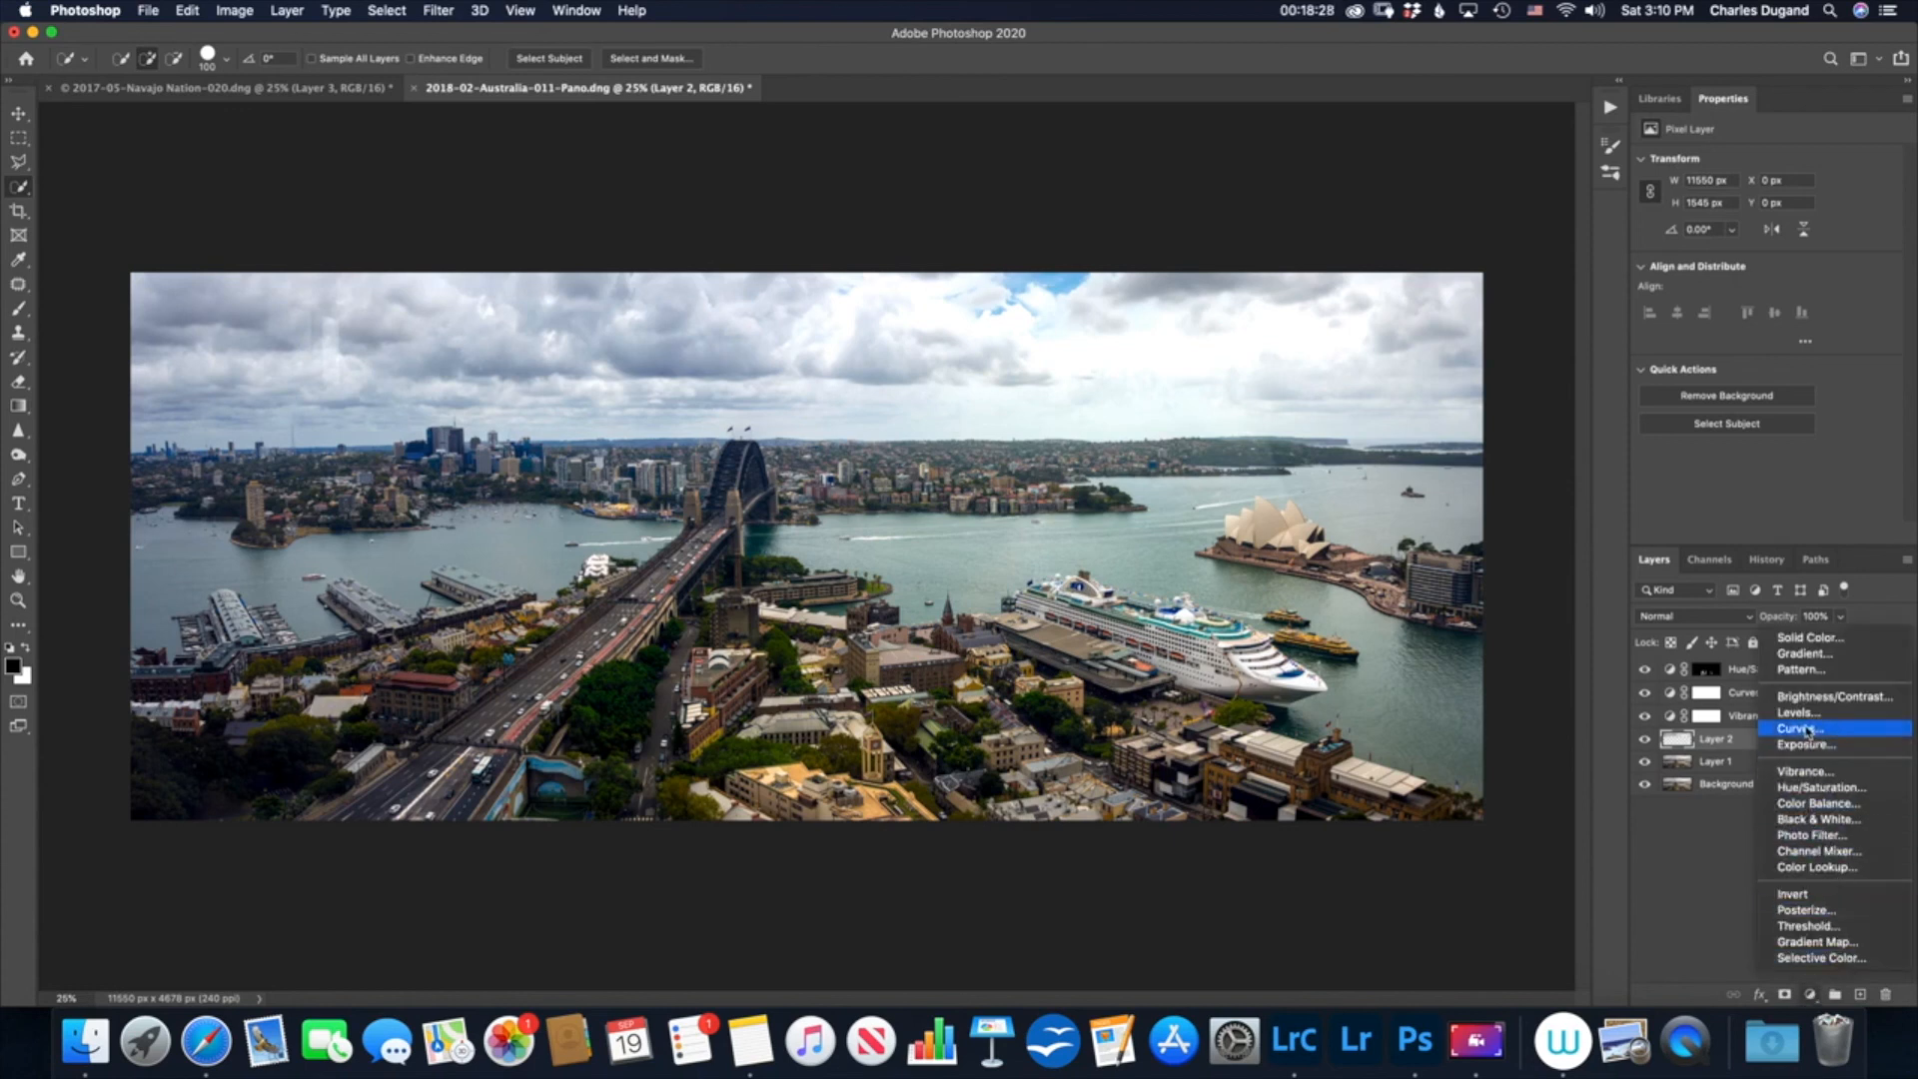
pyautogui.click(1806, 731)
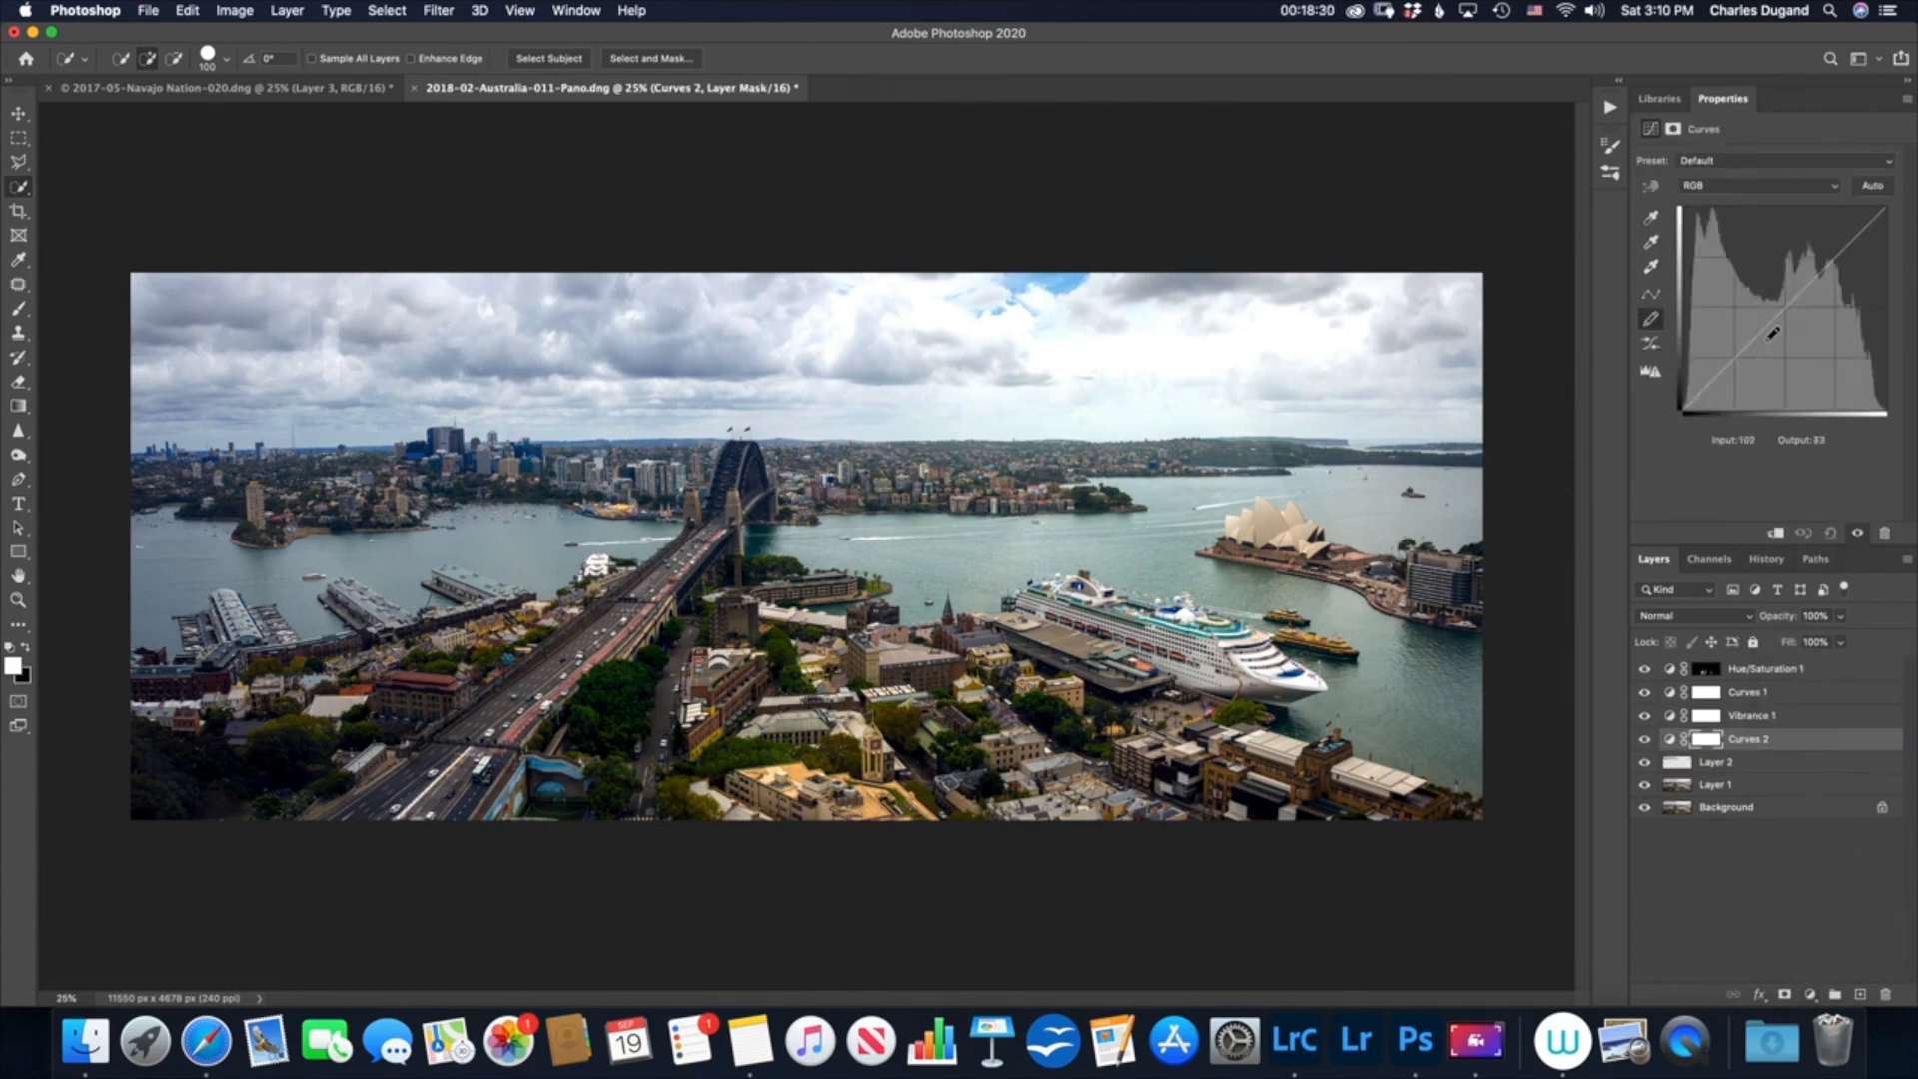
pyautogui.click(1792, 302)
pyautogui.click(1650, 293)
pyautogui.click(1782, 311)
pyautogui.moveTo(1736, 355); pyautogui.dragTo(1742, 365)
pyautogui.moveTo(1827, 261); pyautogui.dragTo(1790, 313)
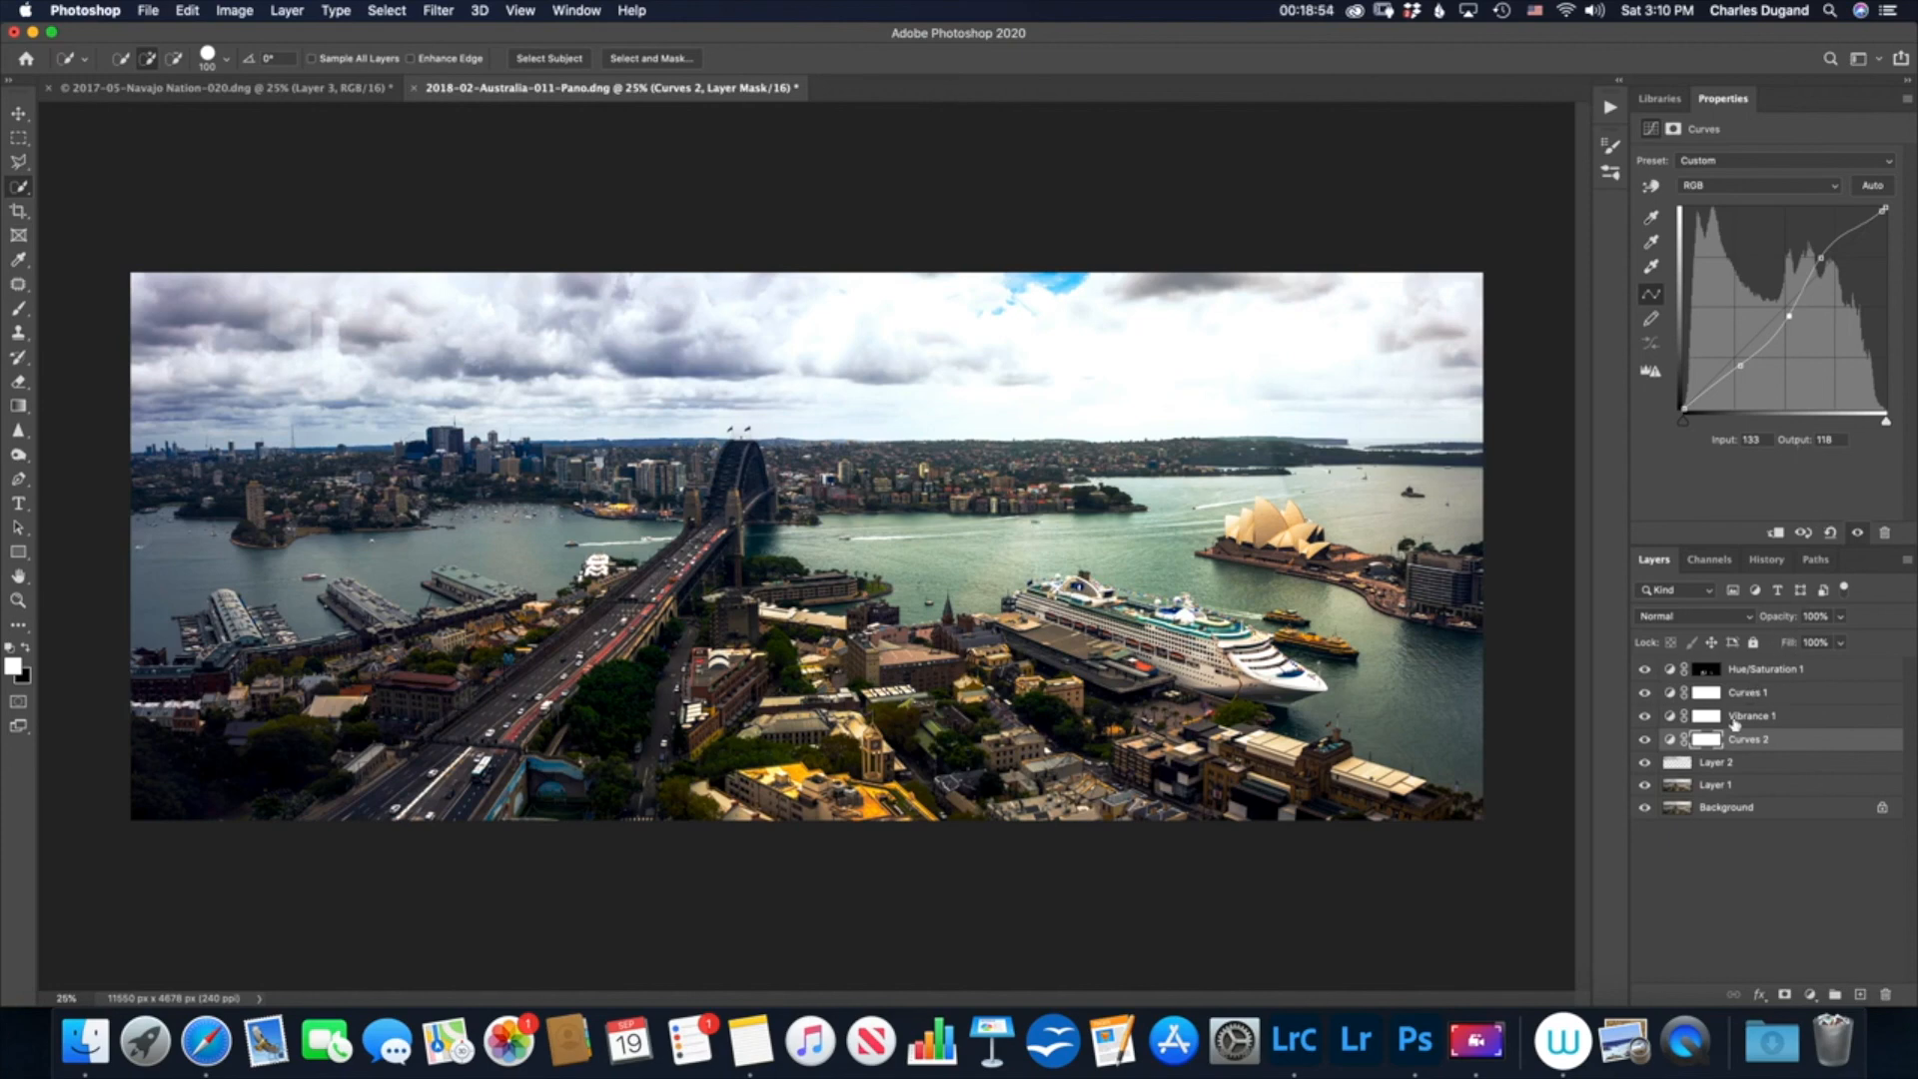
# Step: Lower the new curve's highlight point to output 177 and its midtone point to input 140, output 111, comparing the image with and without it
pyautogui.click(1646, 740)
pyautogui.click(1646, 740)
pyautogui.click(1646, 740)
pyautogui.click(1646, 740)
pyautogui.moveTo(1820, 257); pyautogui.dragTo(1840, 270)
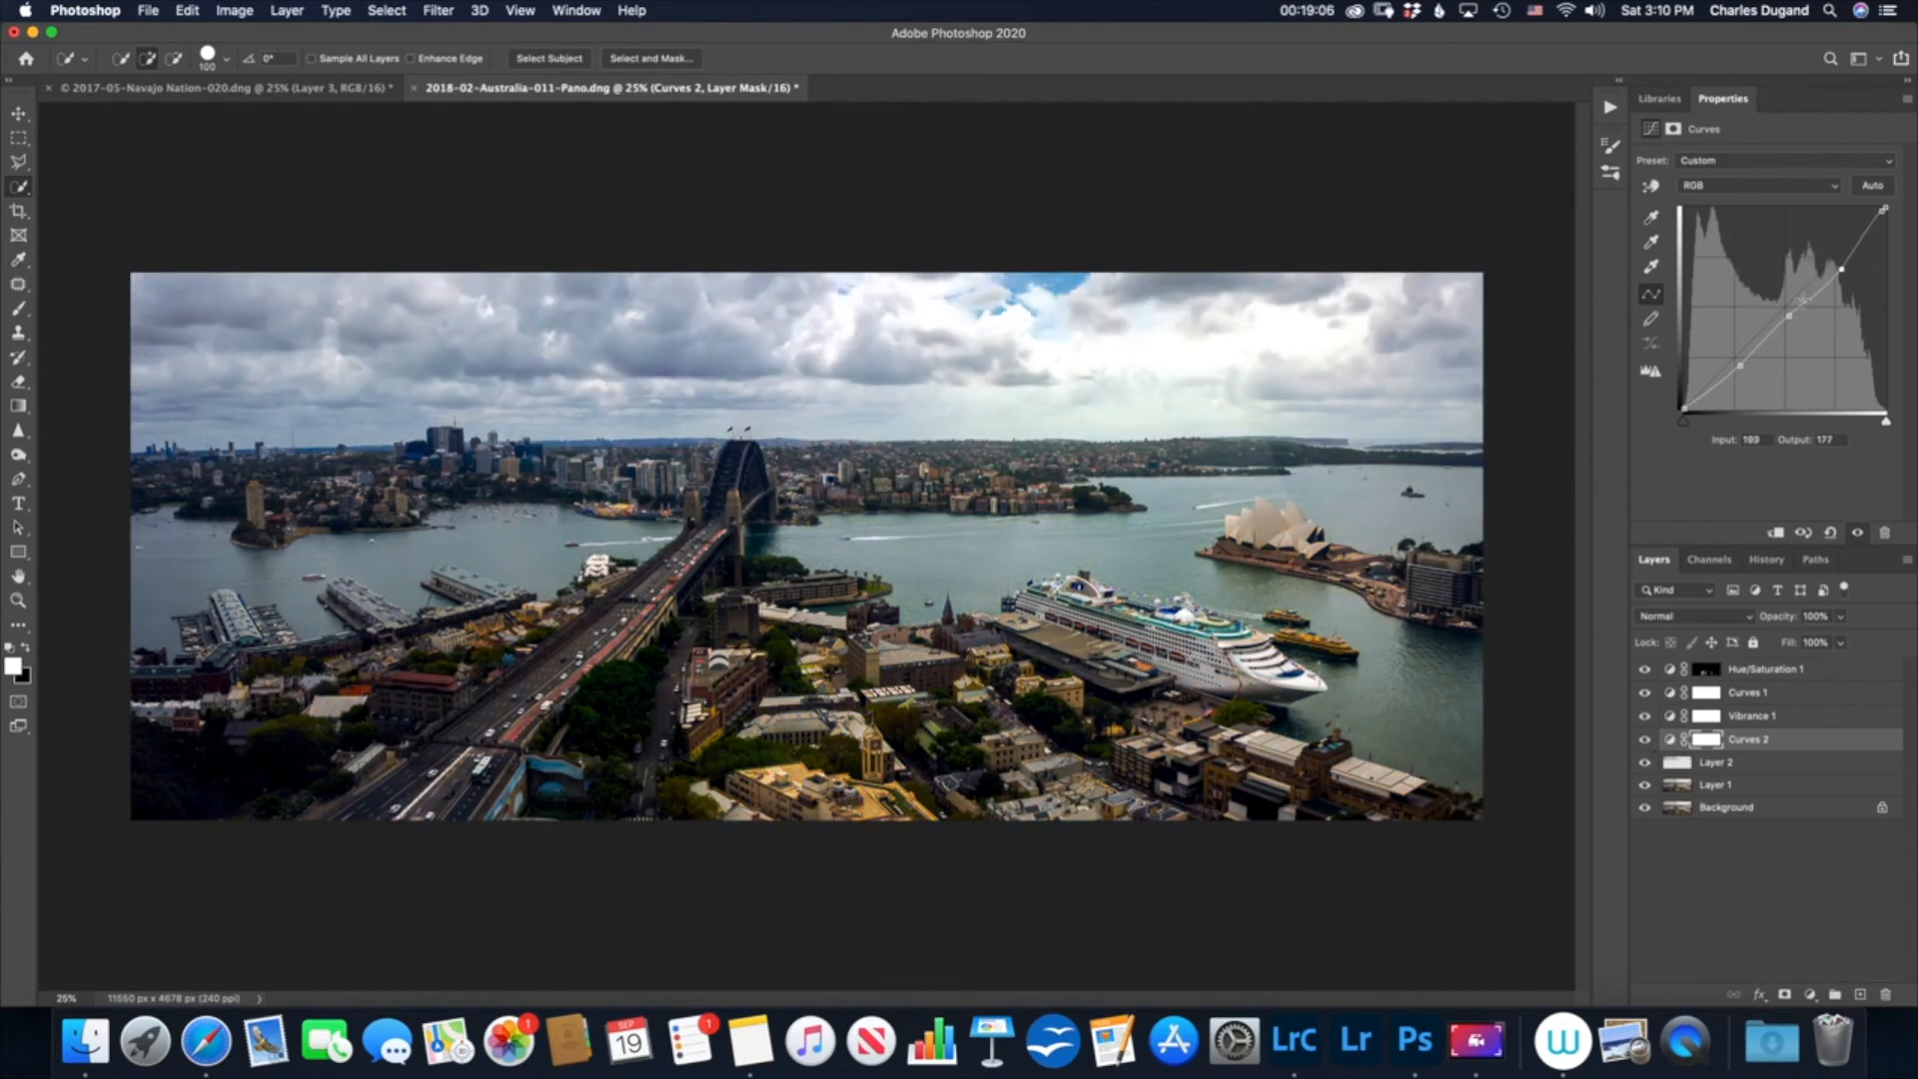
pyautogui.moveTo(1788, 315); pyautogui.dragTo(1794, 321)
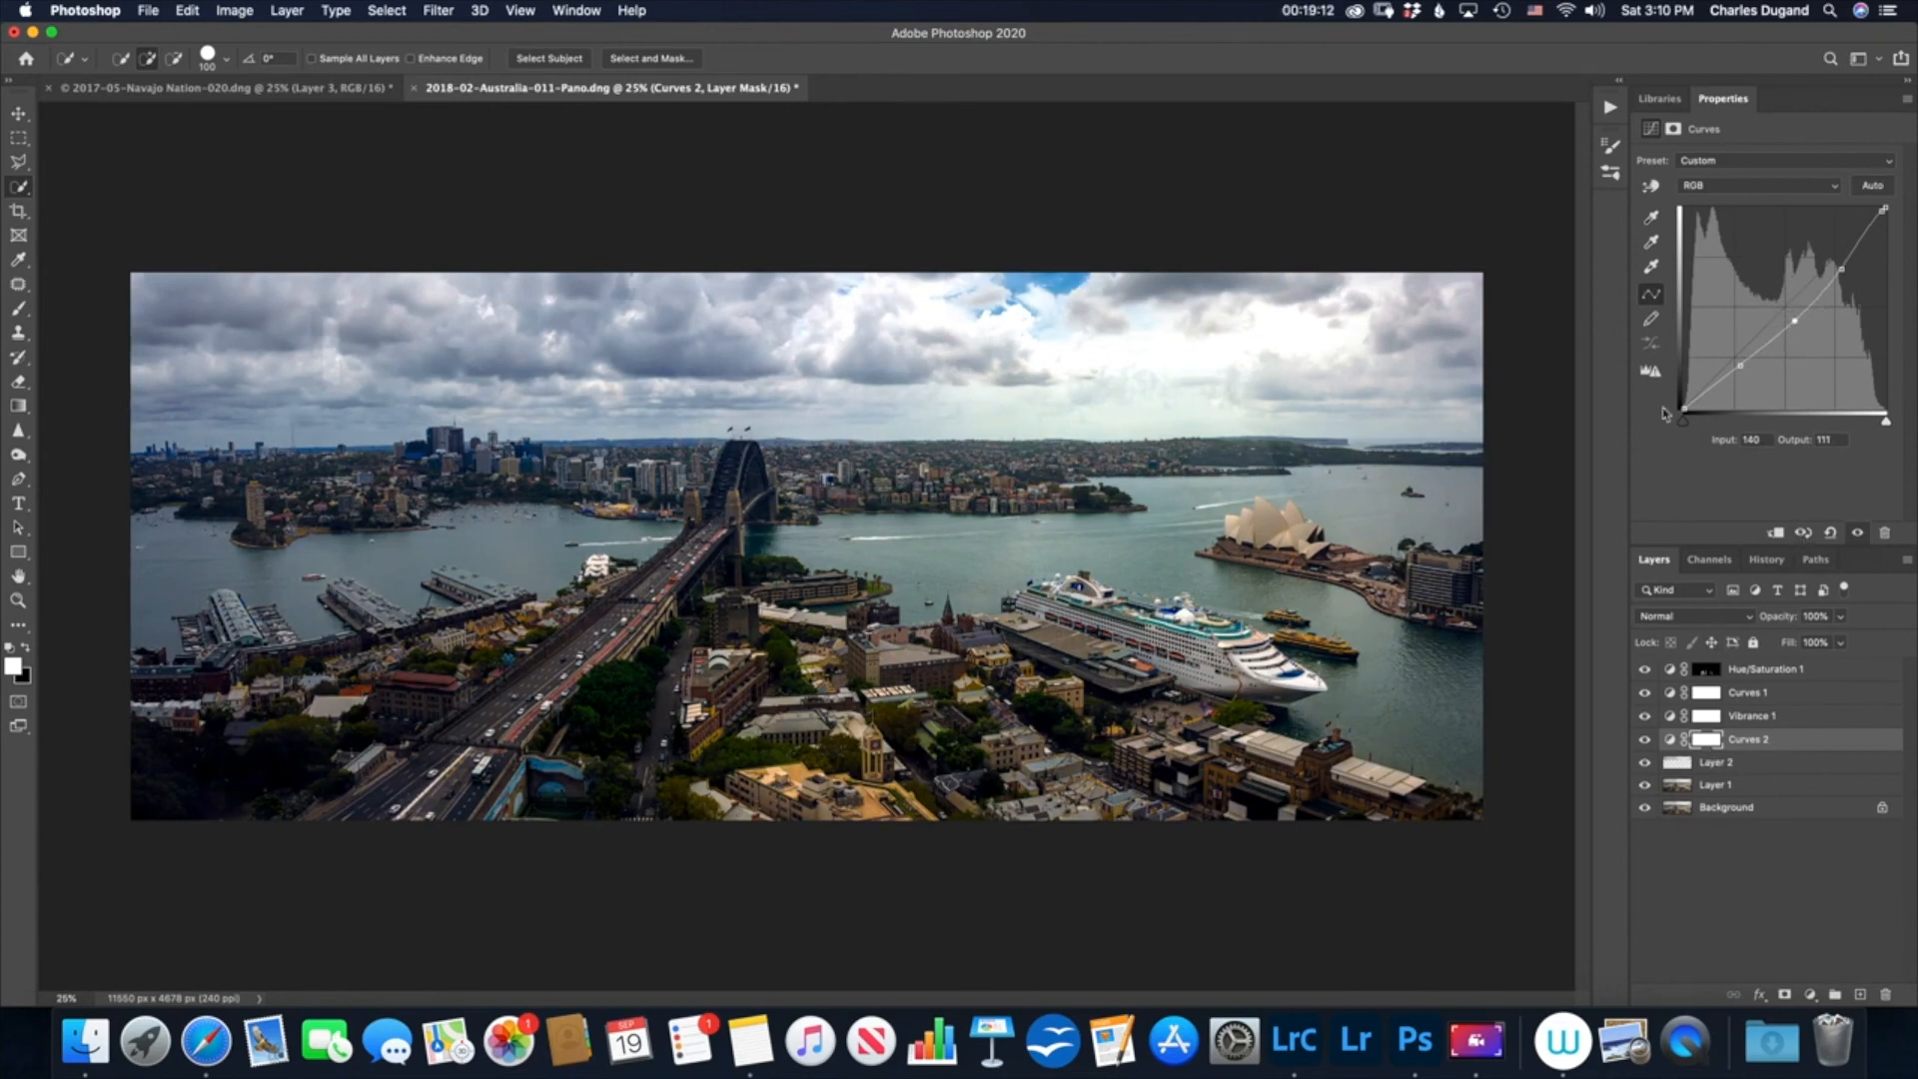
pyautogui.click(1643, 740)
pyautogui.click(1644, 740)
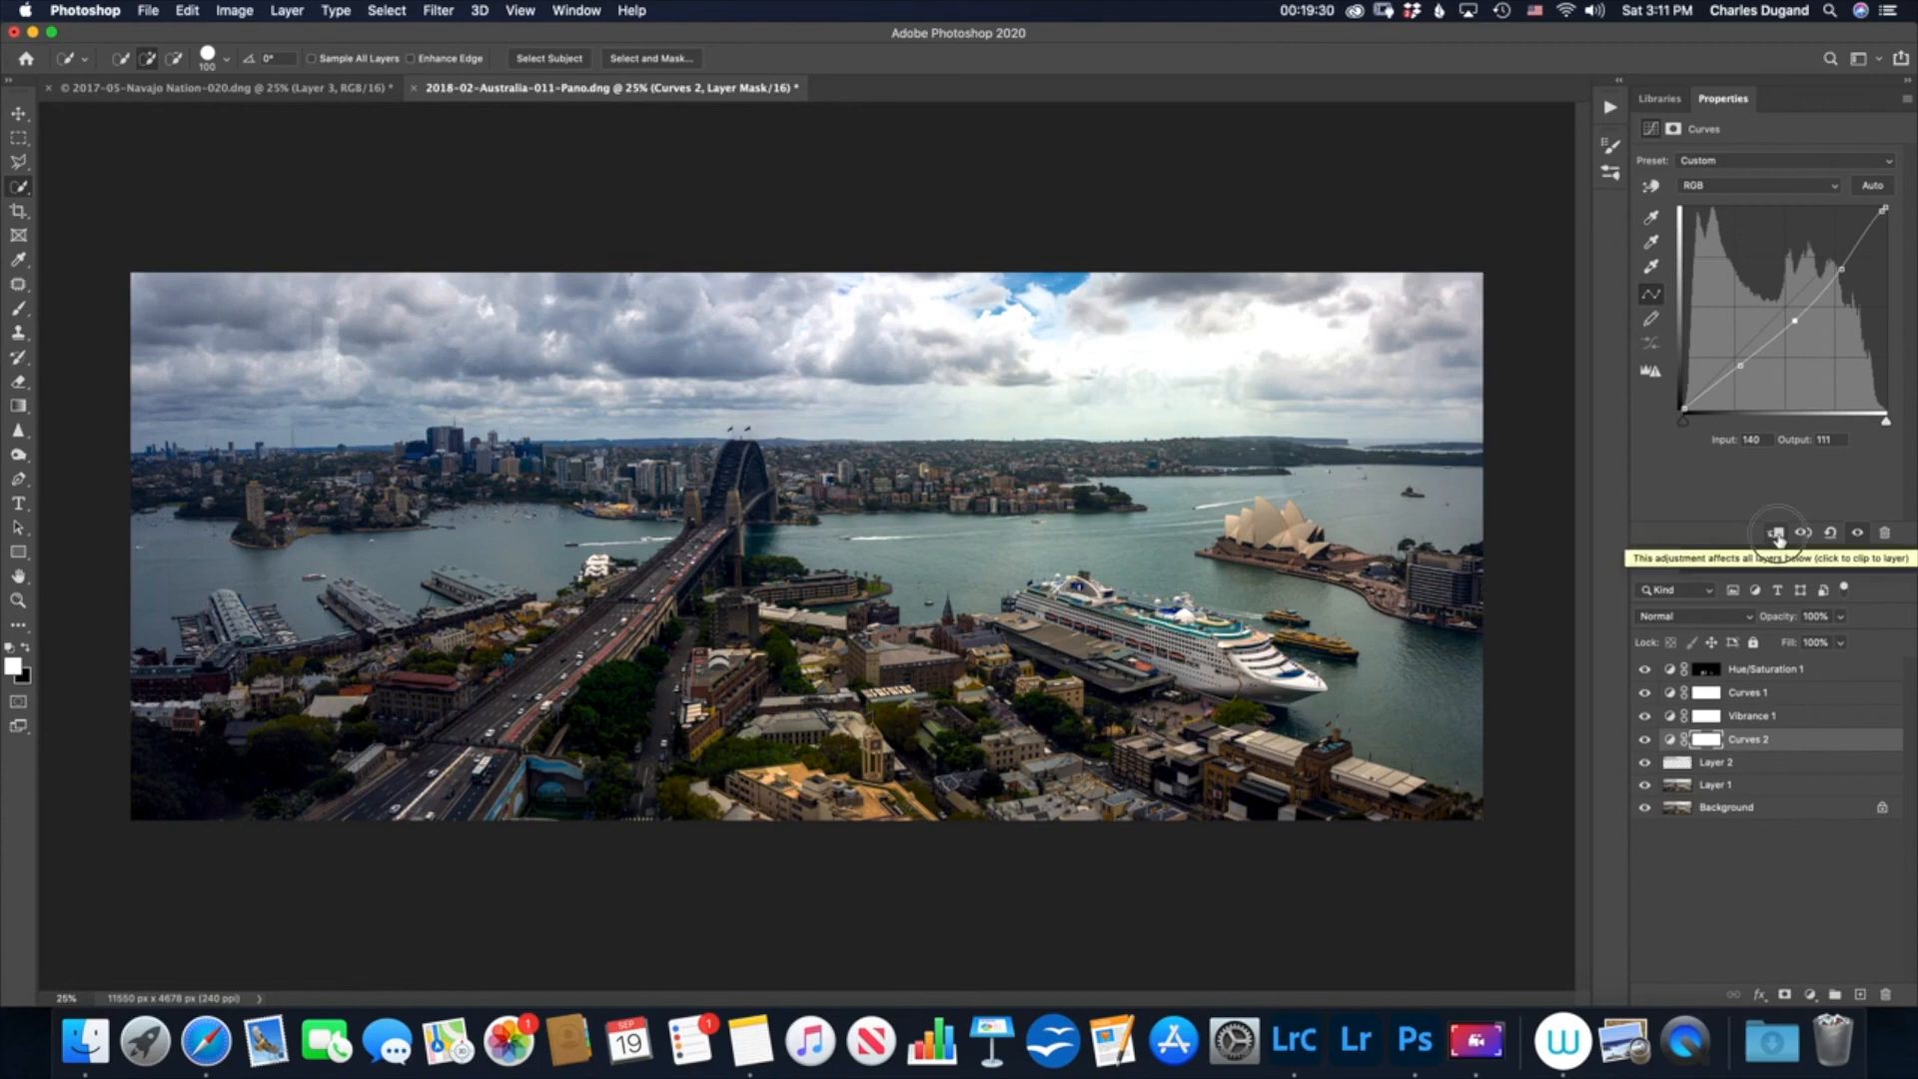
# Step: Clip the new Curves adjustment to the sky layer and compare the image with the adjustment hidden and shown
pyautogui.click(1776, 534)
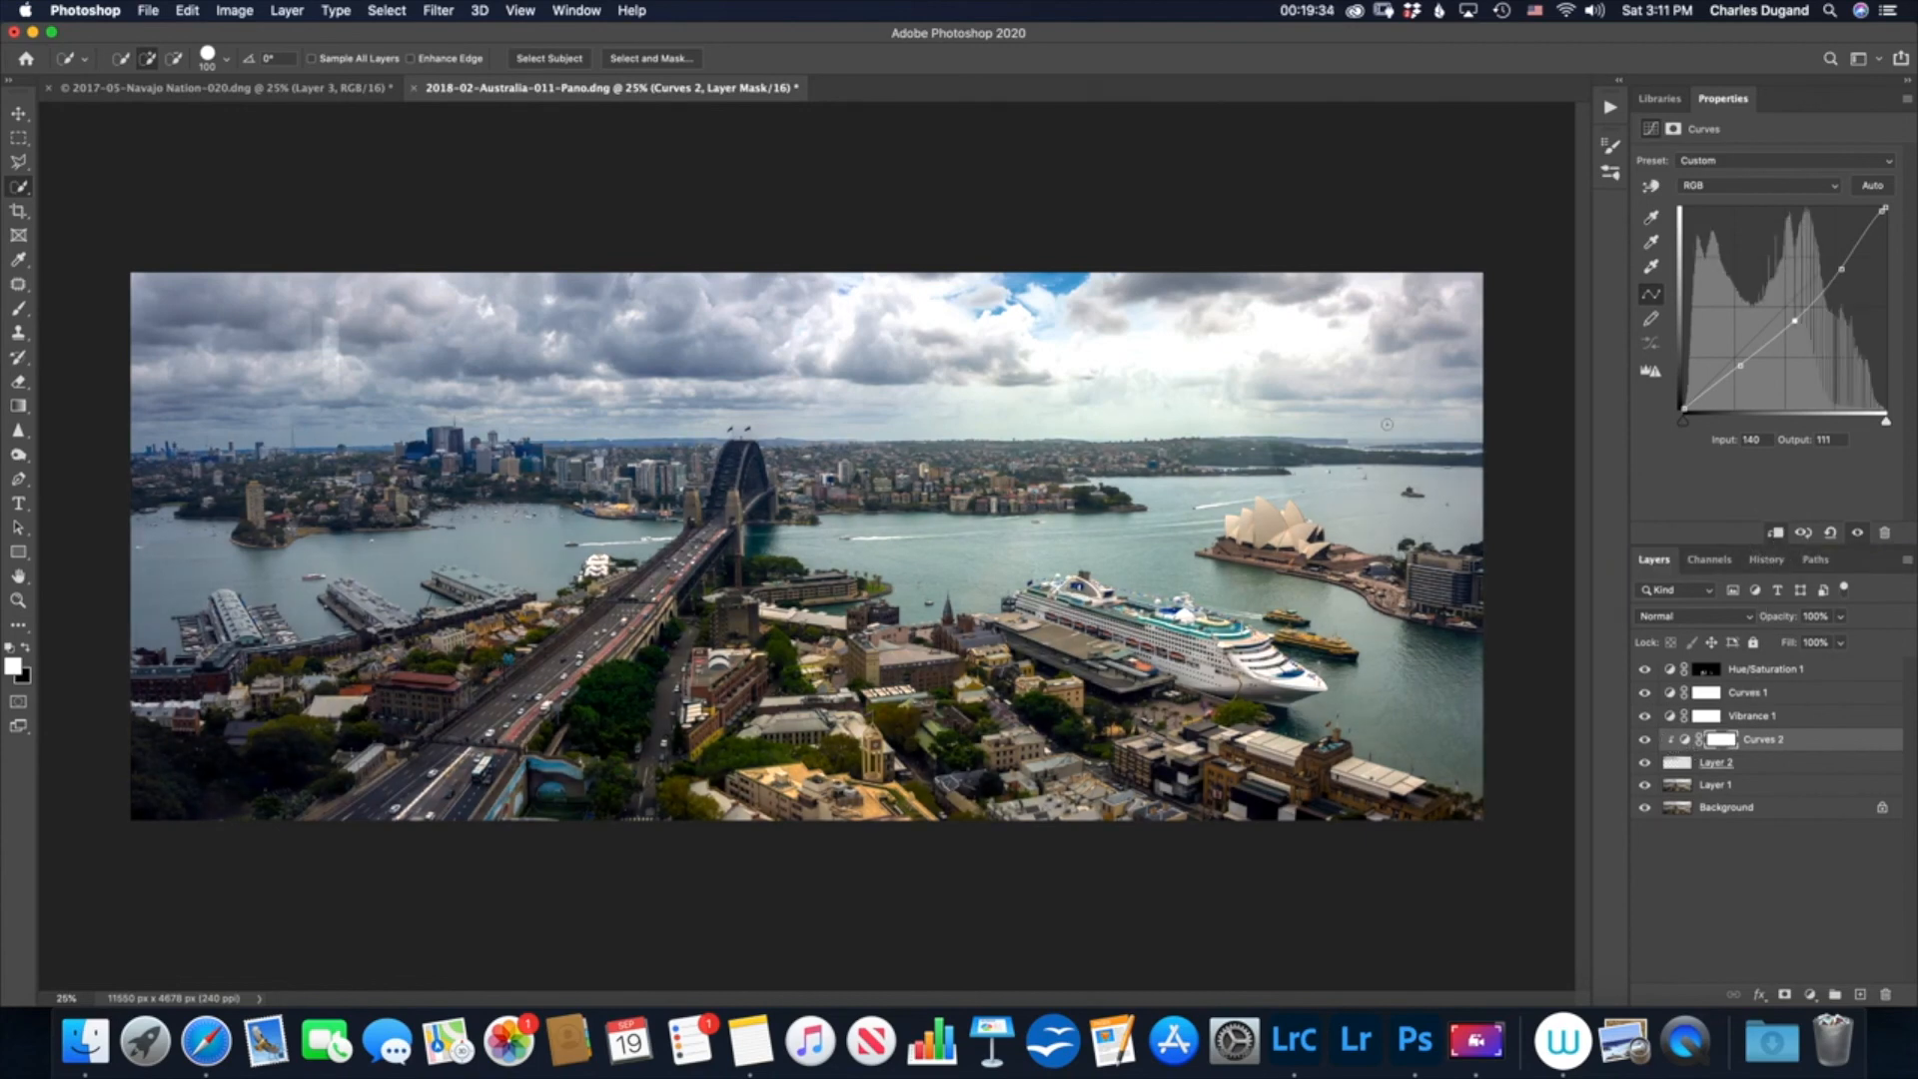
pyautogui.click(1644, 740)
pyautogui.click(1645, 741)
pyautogui.click(1644, 740)
pyautogui.click(1644, 740)
# Step: Release the Curves adjustment from the sky layer and clip it to that layer again
pyautogui.click(1777, 540)
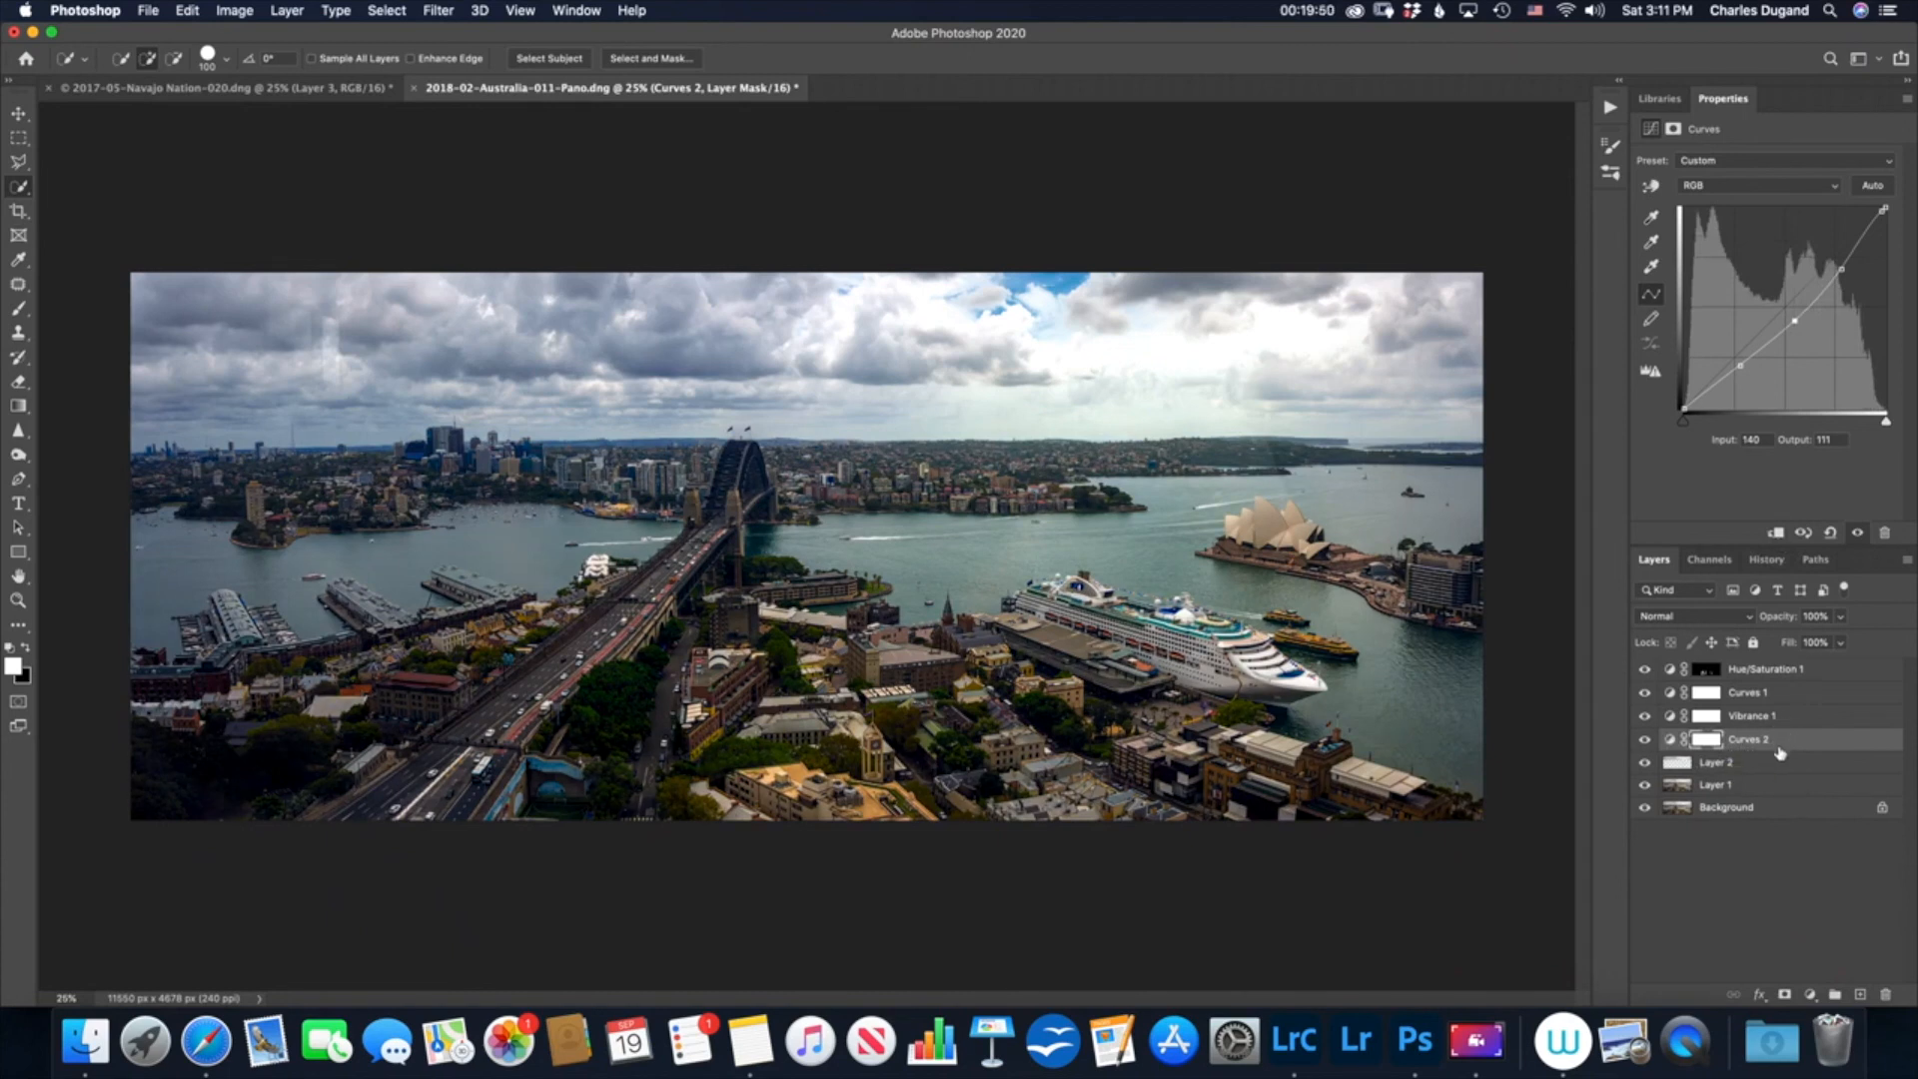
pyautogui.keyDown('alt'); pyautogui.click(1777, 747); pyautogui.keyUp('alt')
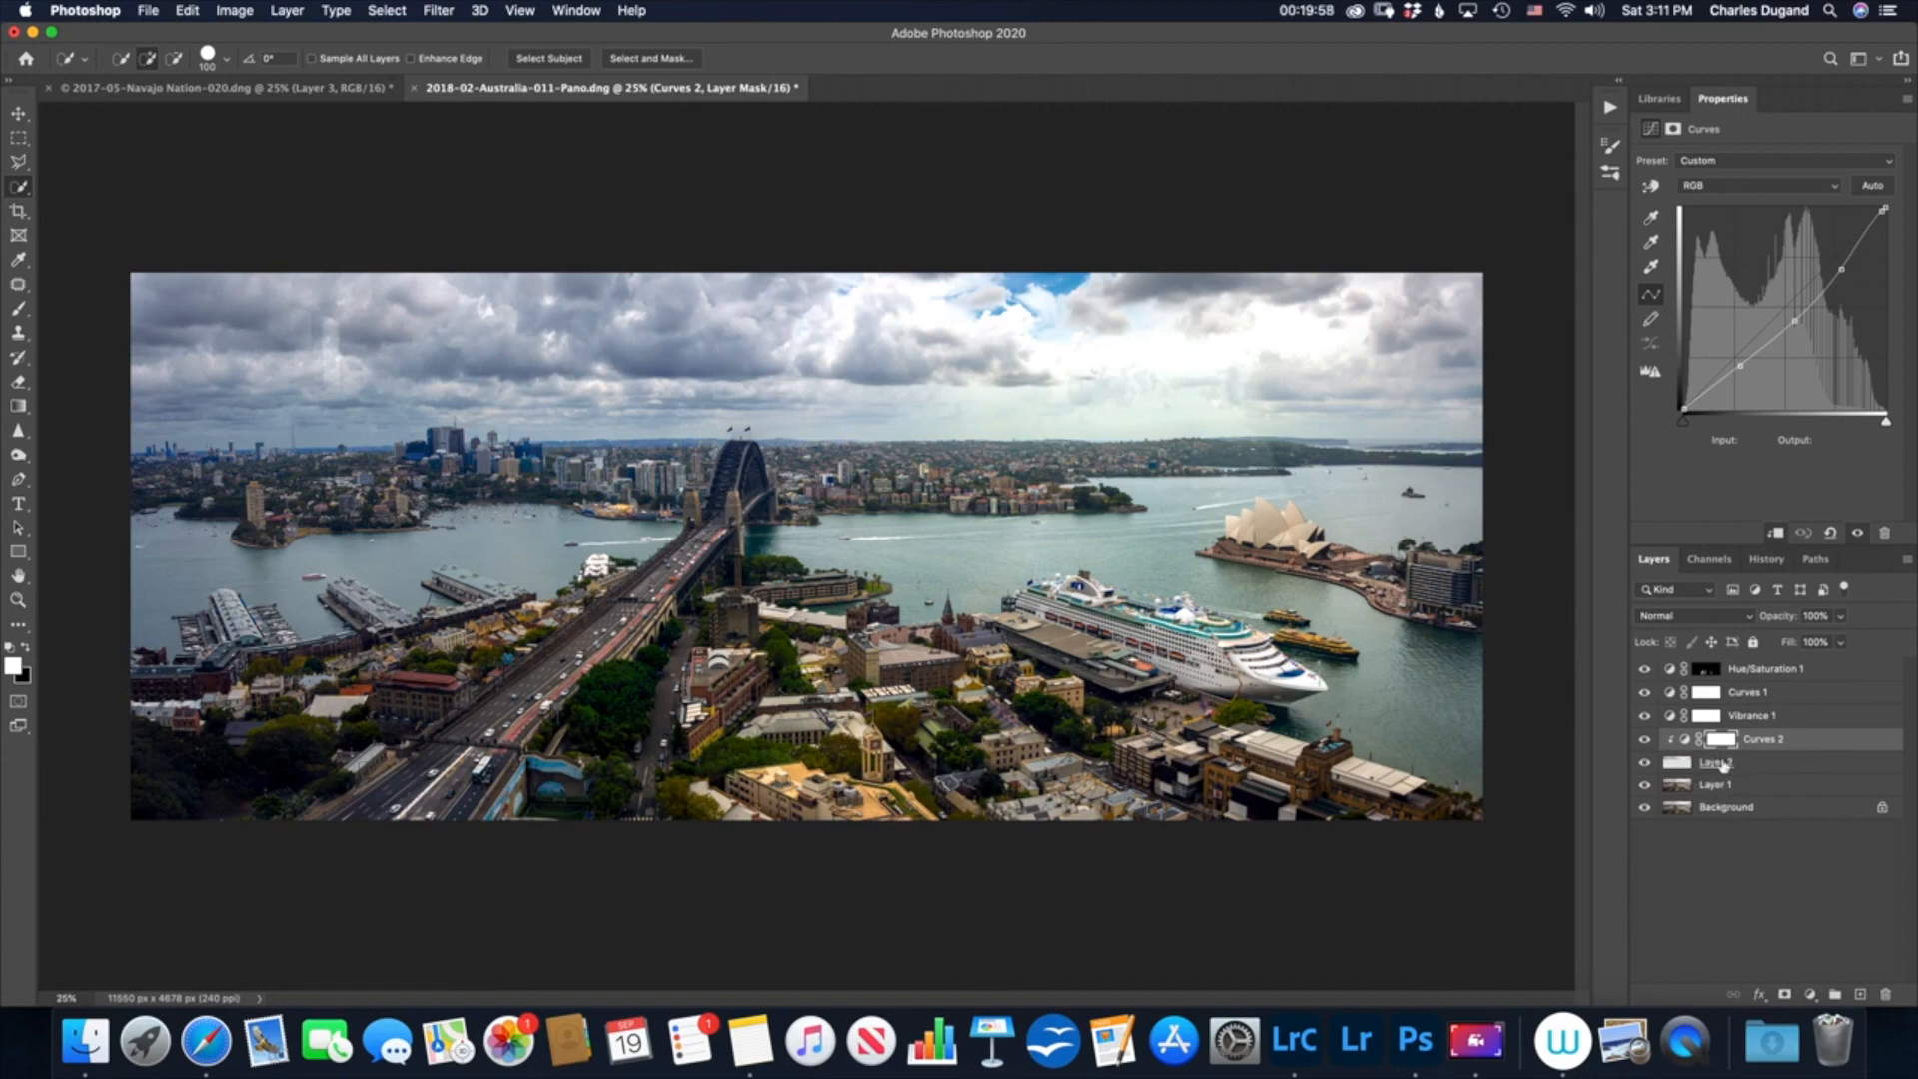
pyautogui.click(1320, 19)
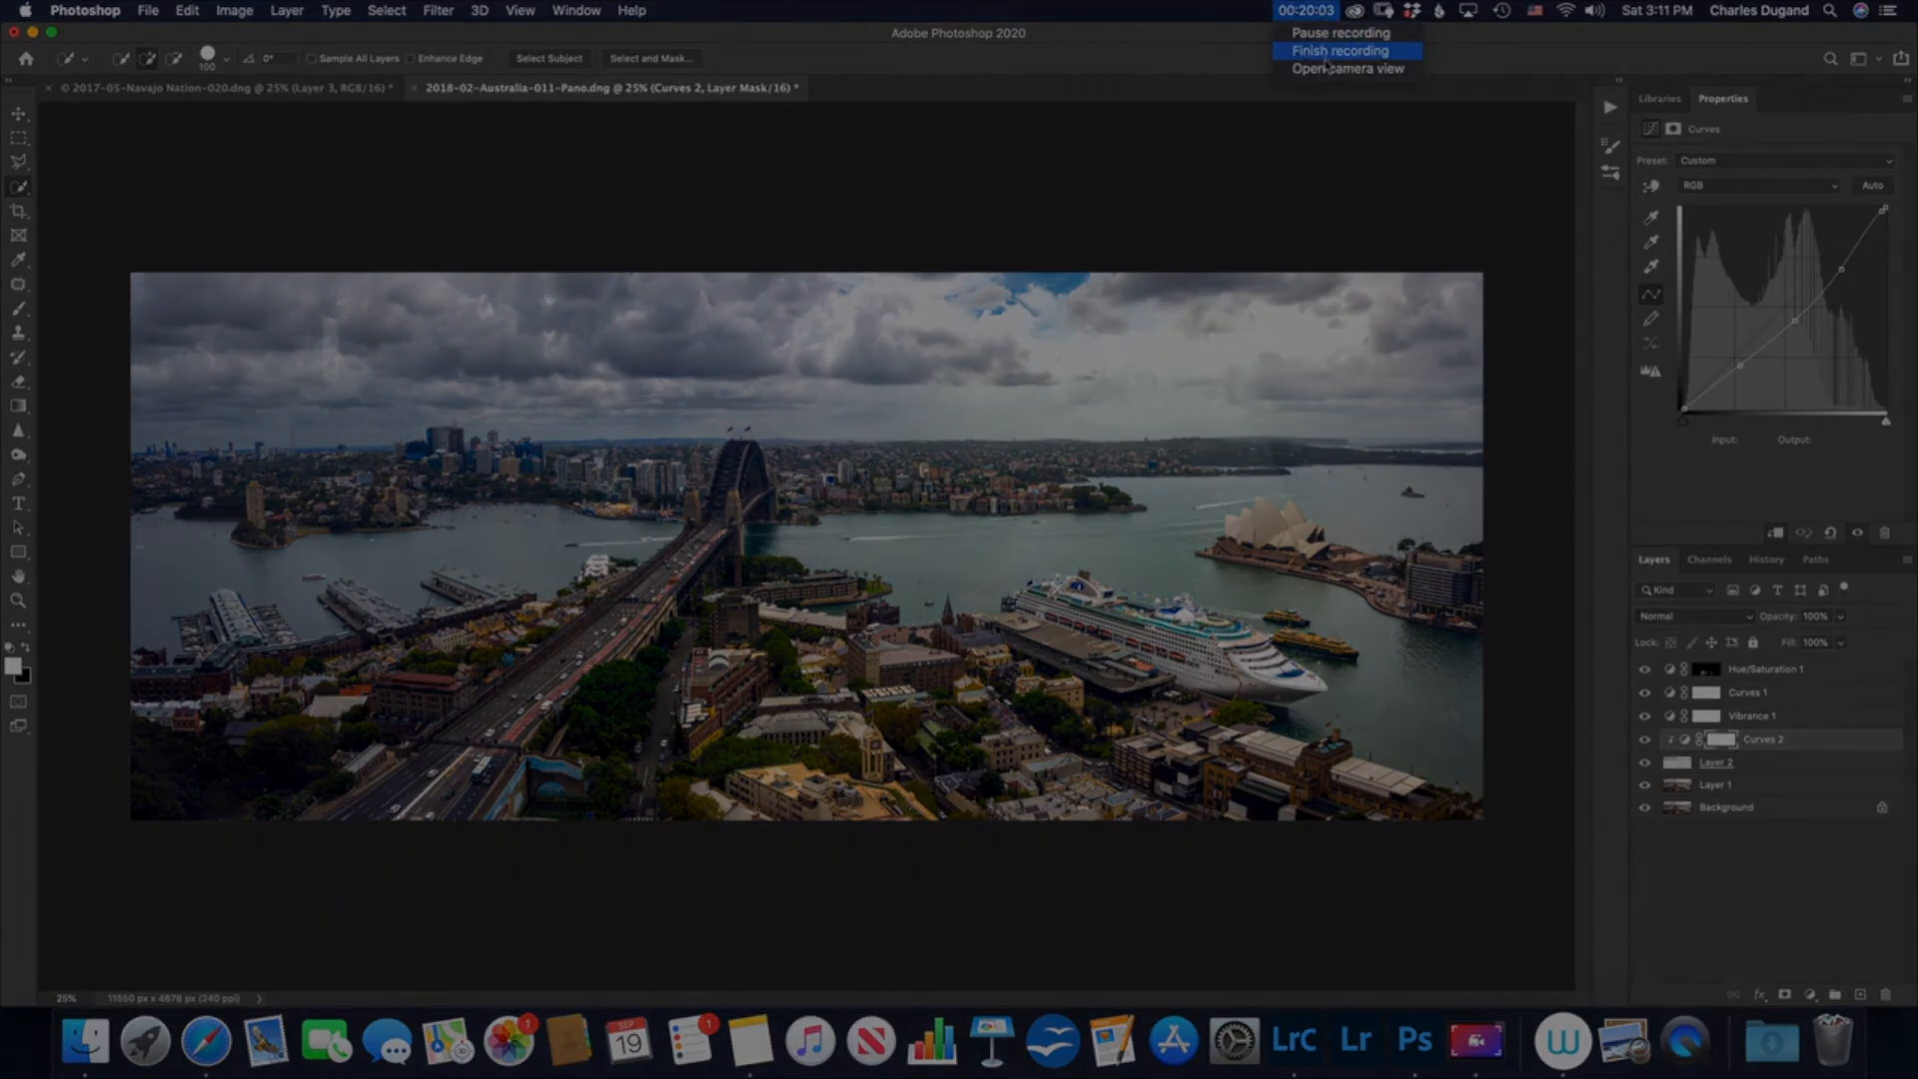